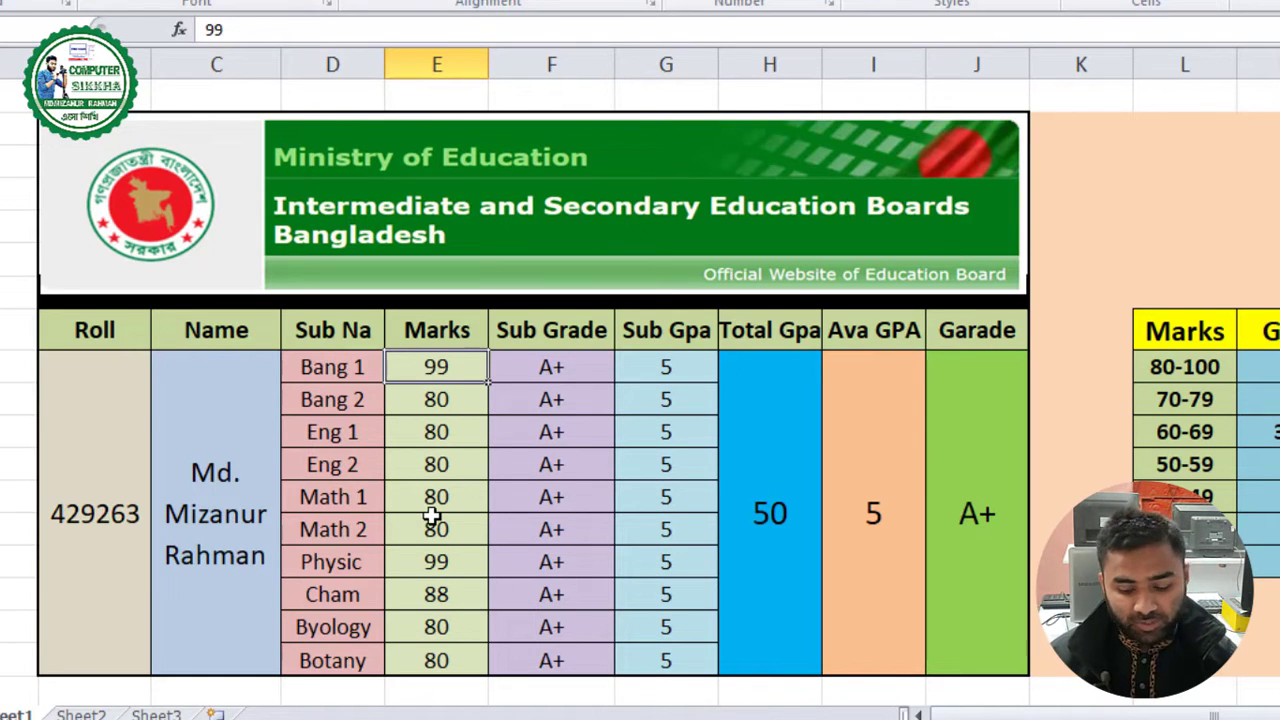
Set the Bang 1 mark to 32 and check the overall grade
{"action": "type", "text": "32"}
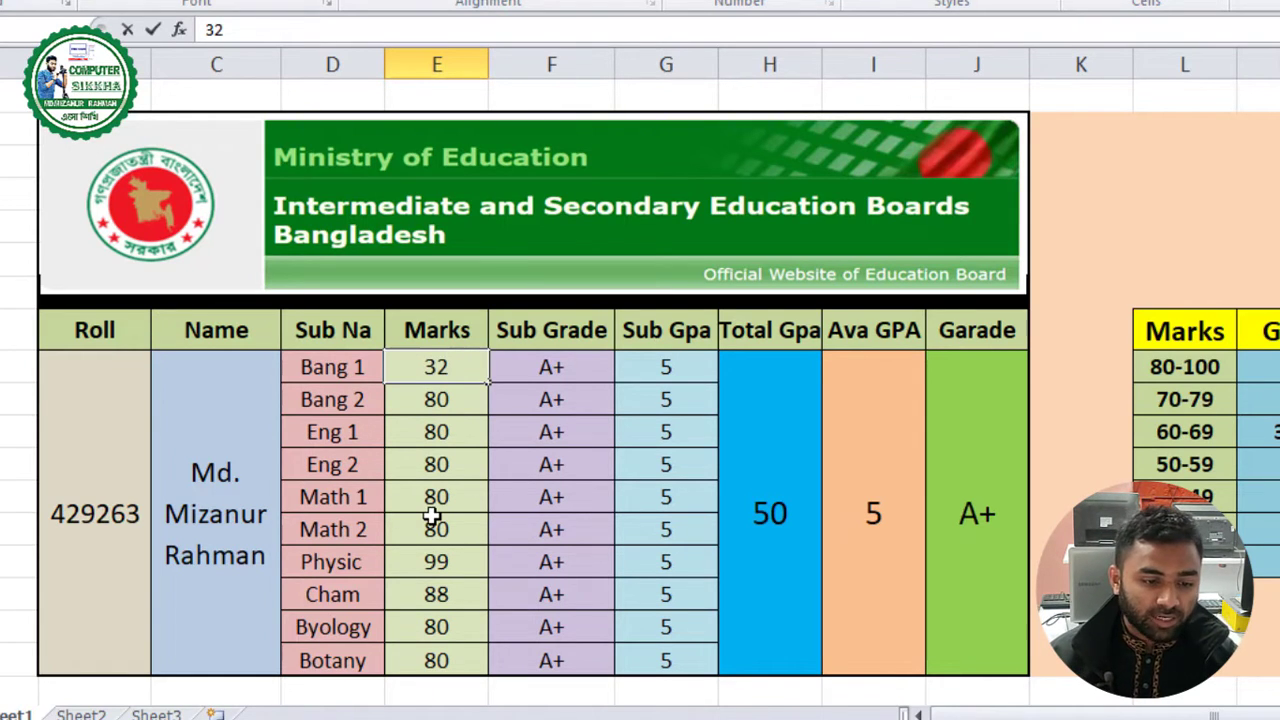
{"action": "left_click", "coordinate": [466, 690]}
{"action": "left_click", "coordinate": [980, 512]}
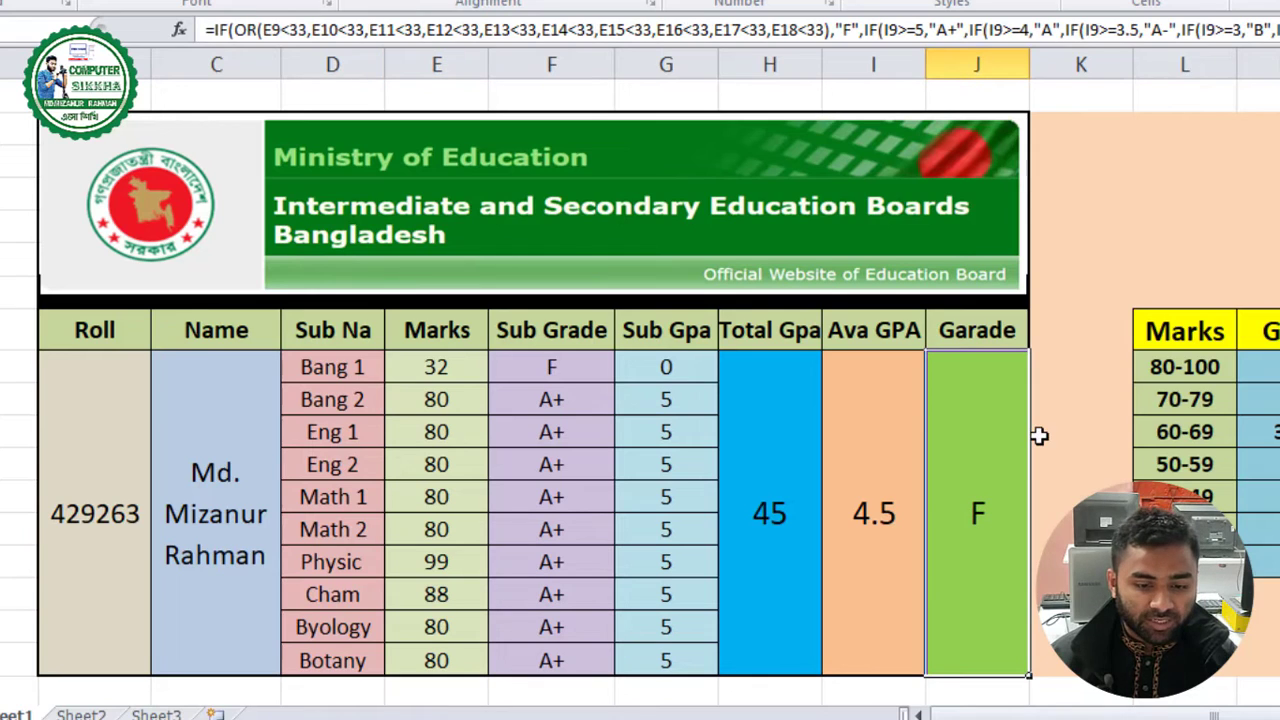
Set the Bang 1 mark to 33 and check the overall grade cell again
{"action": "left_click", "coordinate": [439, 366]}
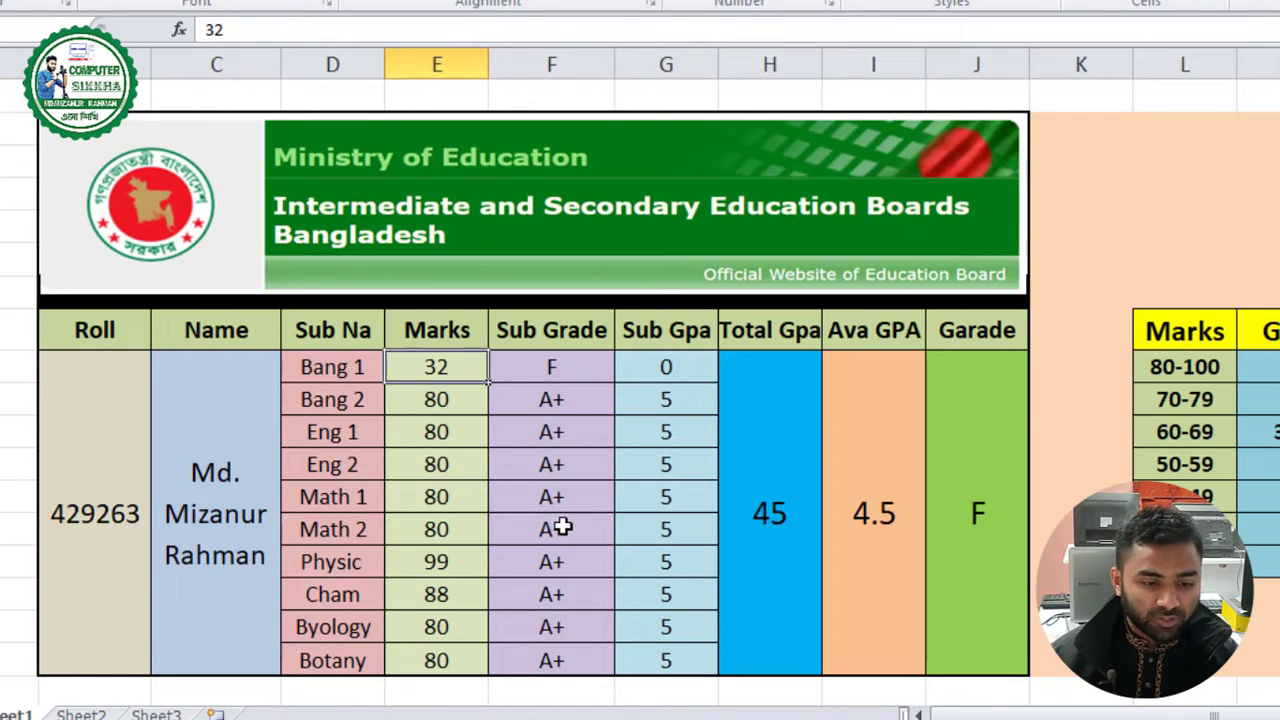
{"action": "type", "text": "33"}
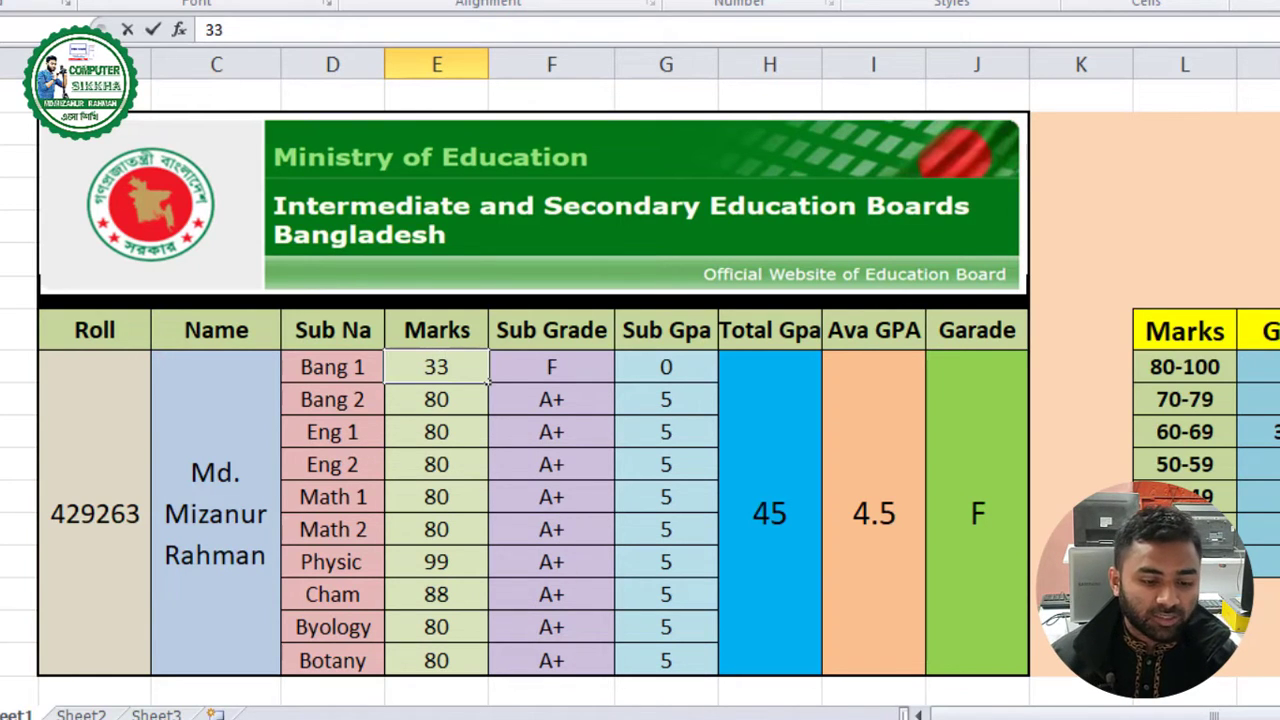
{"action": "key", "text": "Return"}
{"action": "left_click", "coordinate": [530, 694]}
{"action": "left_click", "coordinate": [980, 505]}
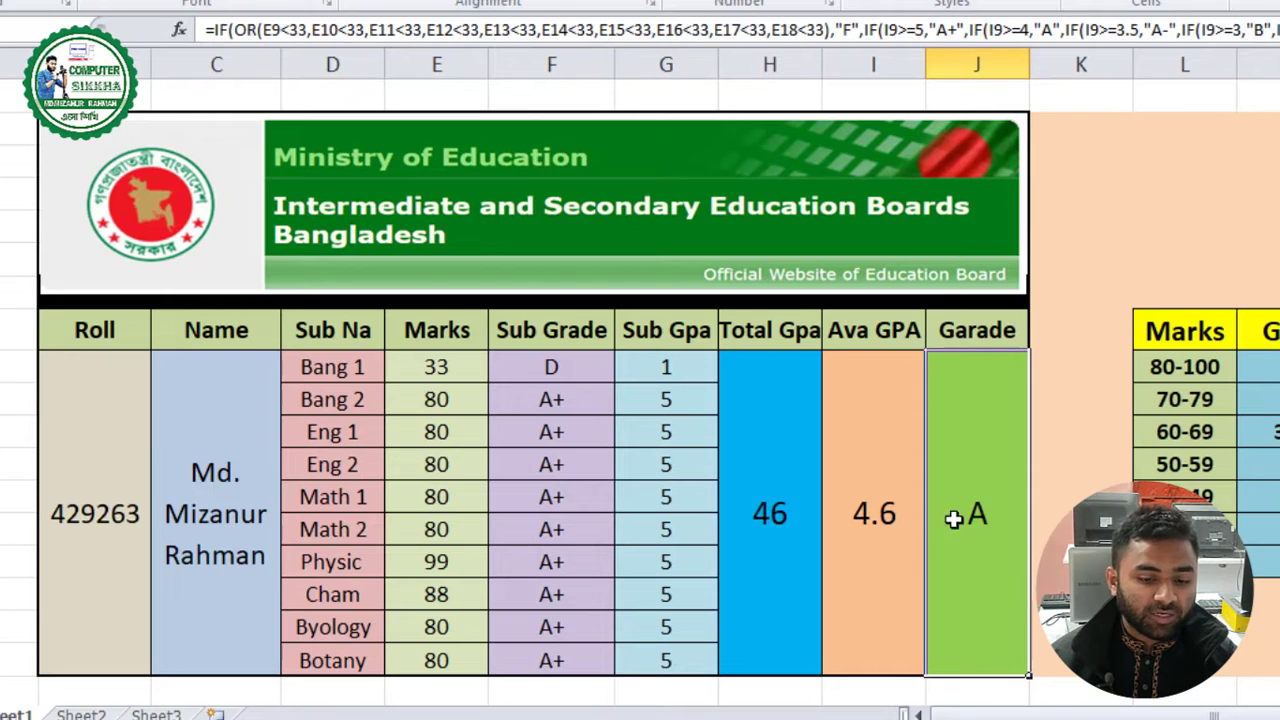
{"action": "left_click", "coordinate": [1061, 463]}
{"action": "scroll", "coordinate": [750, 475], "scroll_direction": "down", "scroll_amount": 1}
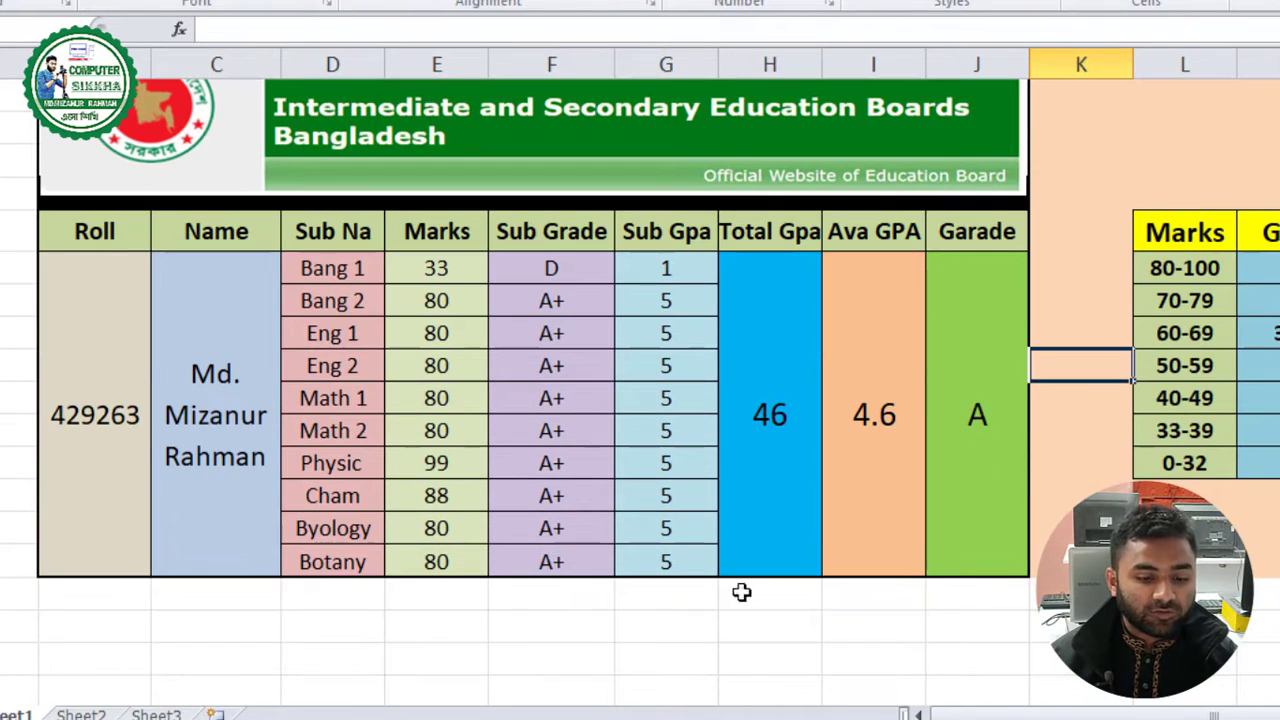
{"action": "left_click", "coordinate": [778, 626]}
{"action": "scroll", "coordinate": [778, 626], "scroll_direction": "up", "scroll_amount": 1}
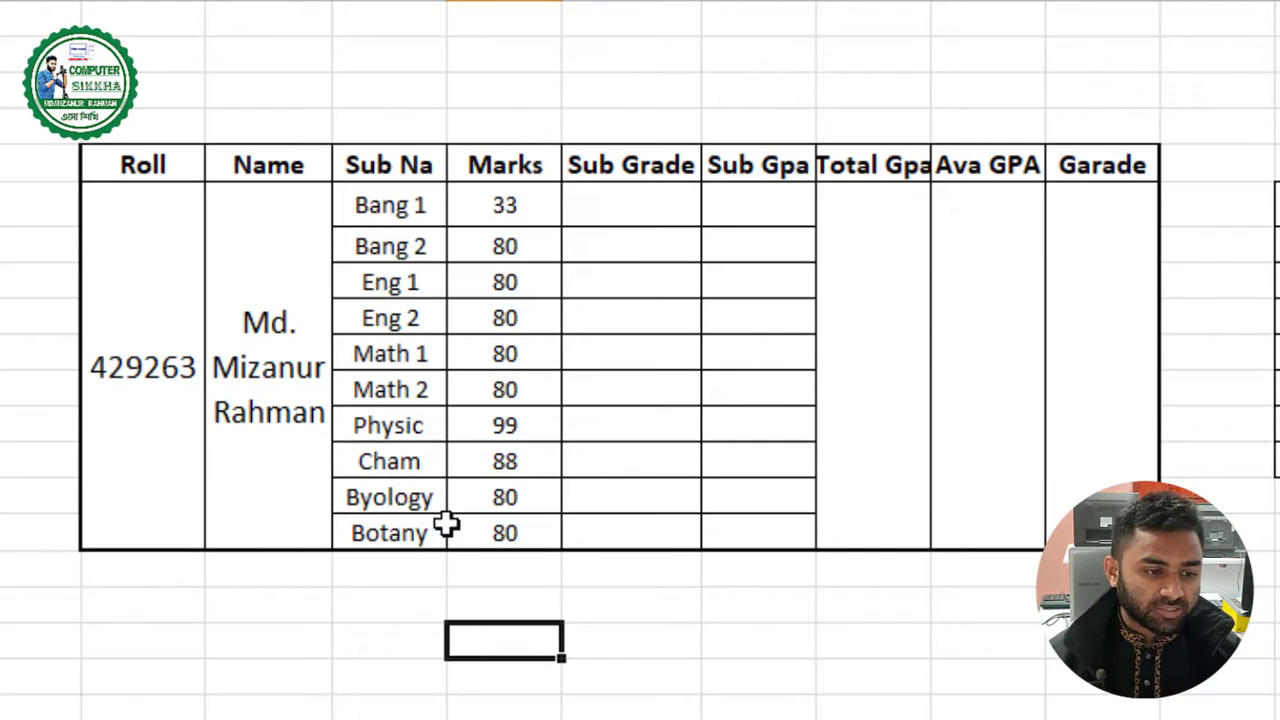
Review the result table's column headings from Roll through Sub Gpa
{"action": "left_click", "coordinate": [130, 163]}
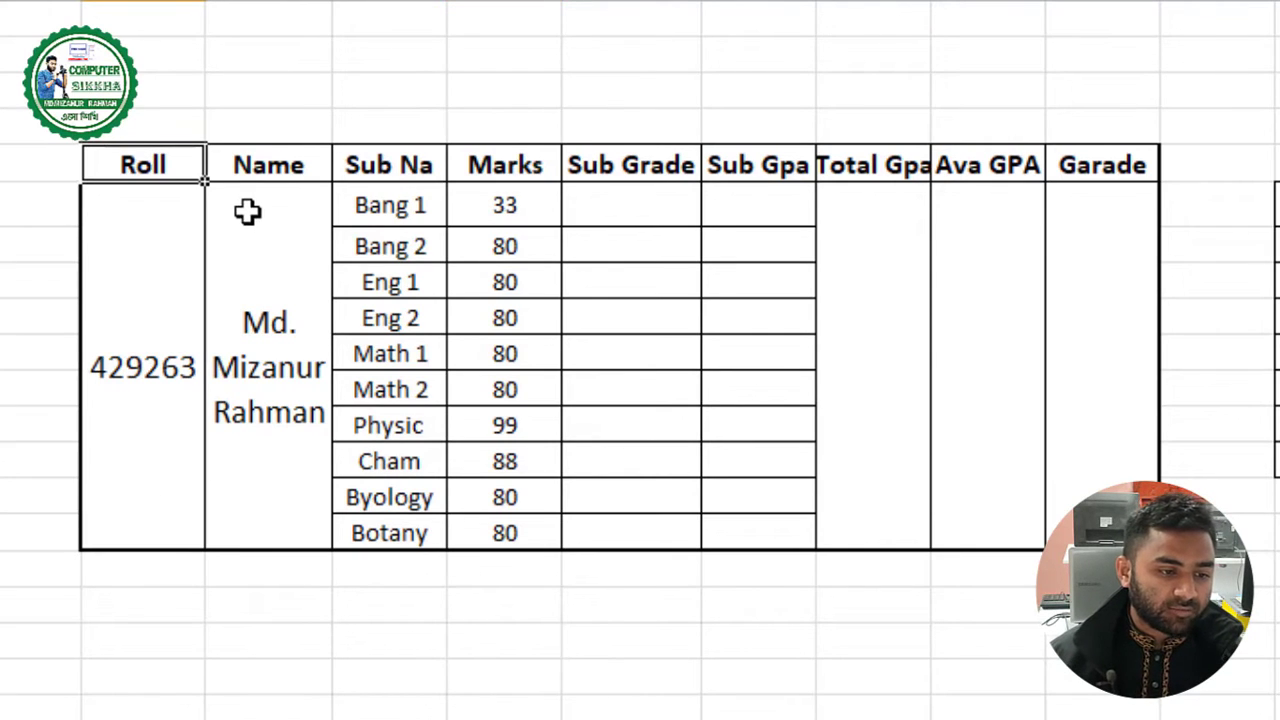
{"action": "left_click", "coordinate": [285, 163]}
{"action": "left_click", "coordinate": [400, 163]}
{"action": "left_click", "coordinate": [504, 163]}
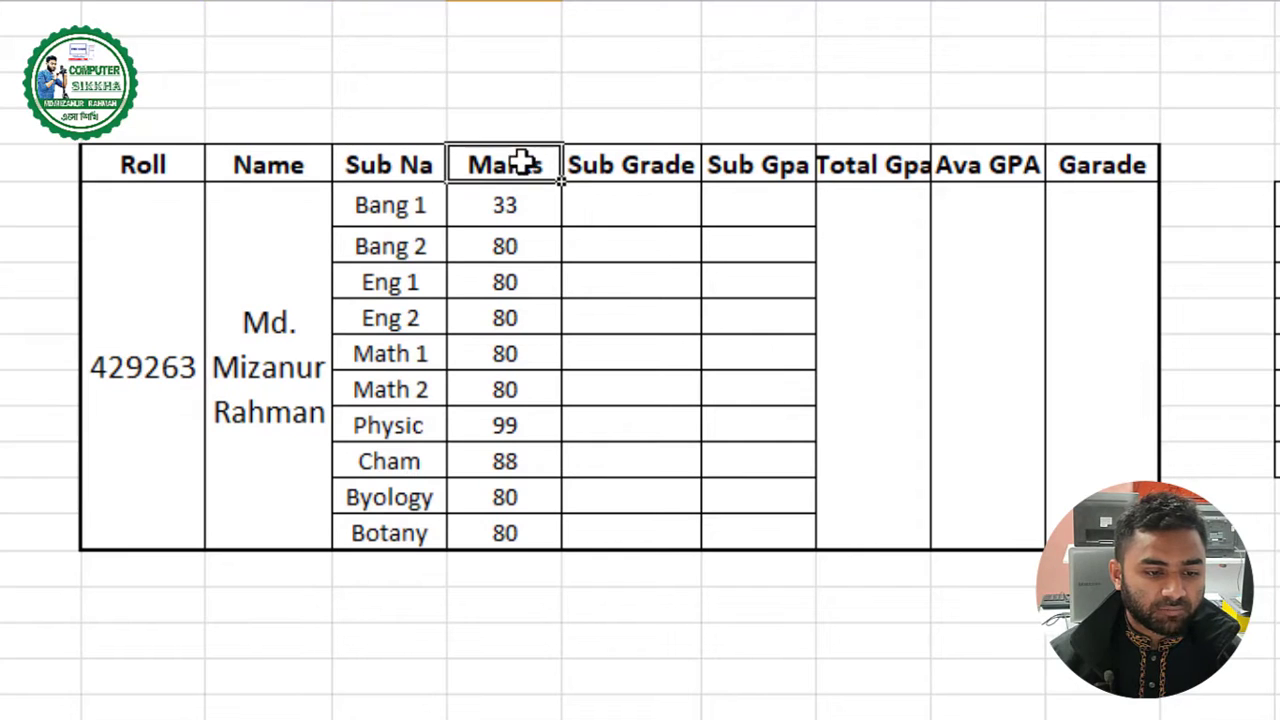
{"action": "left_click", "coordinate": [603, 162]}
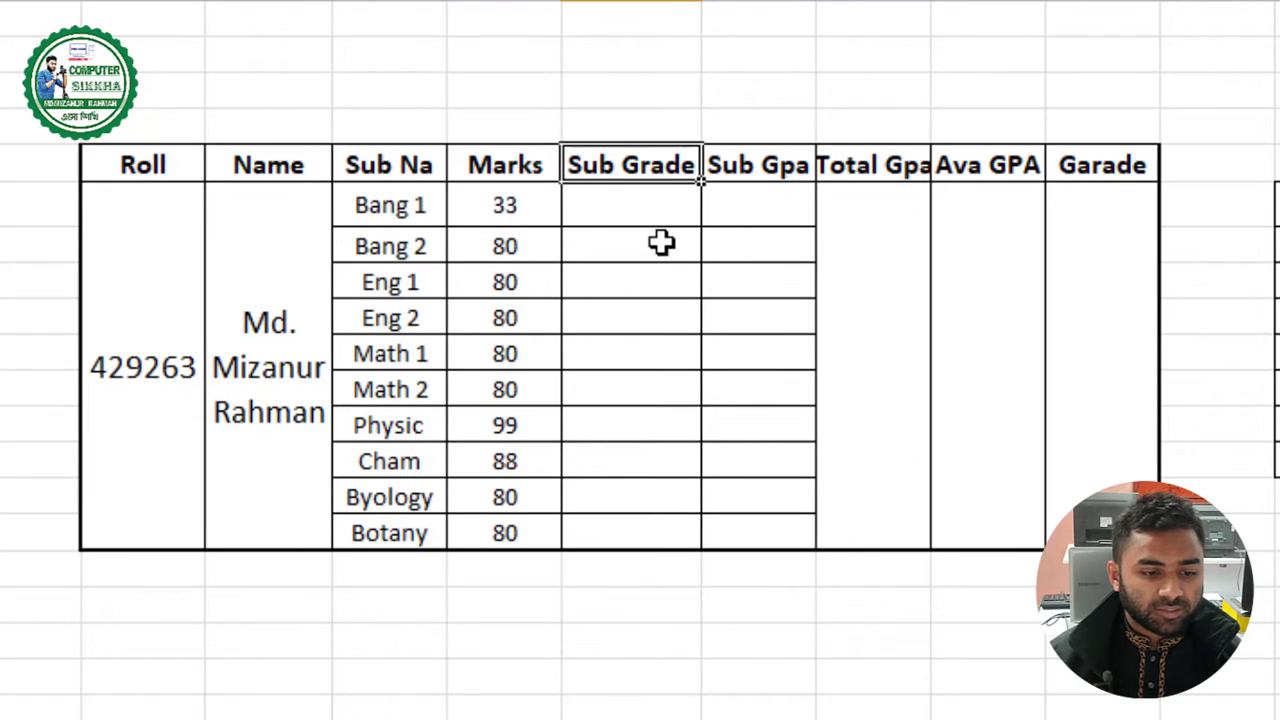
{"action": "left_click", "coordinate": [745, 175]}
Widen the Total Gpa column to fit its heading, and review the Ava GPA and Garade headings
{"action": "left_click", "coordinate": [875, 170]}
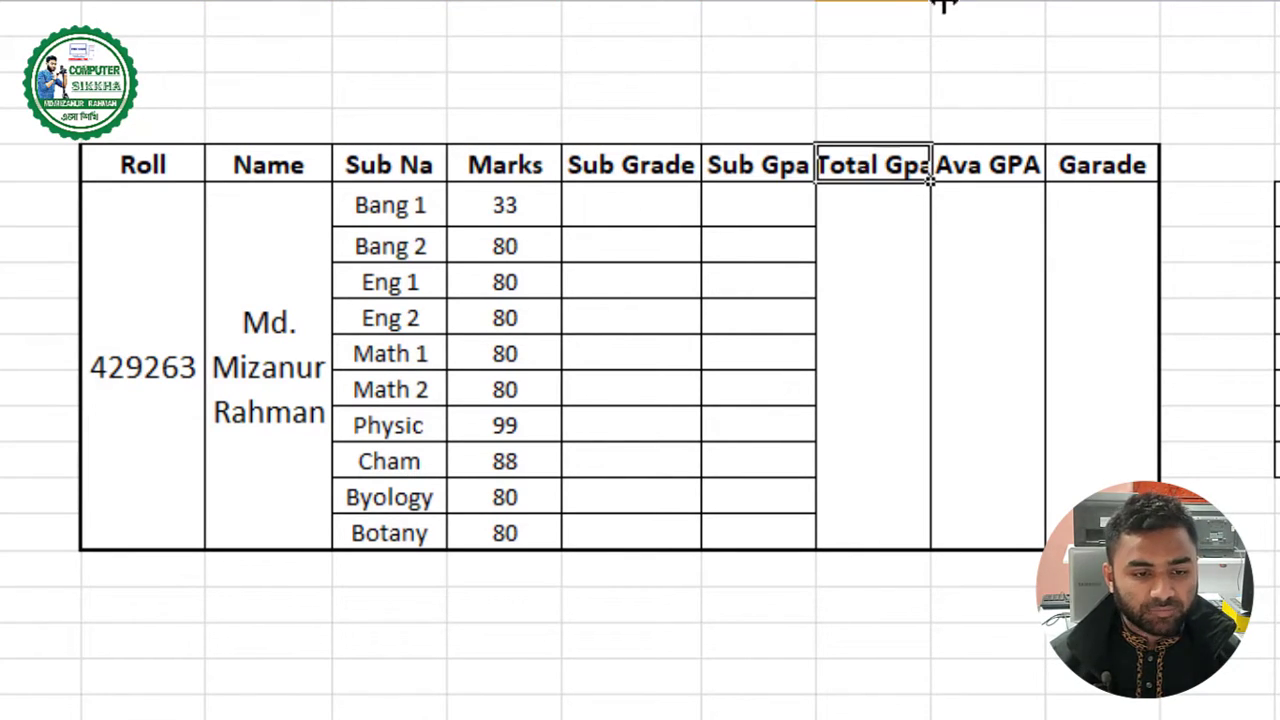
{"action": "left_click_drag", "start_coordinate": [928, 175], "coordinate": [946, 168]}
{"action": "left_click", "coordinate": [991, 175]}
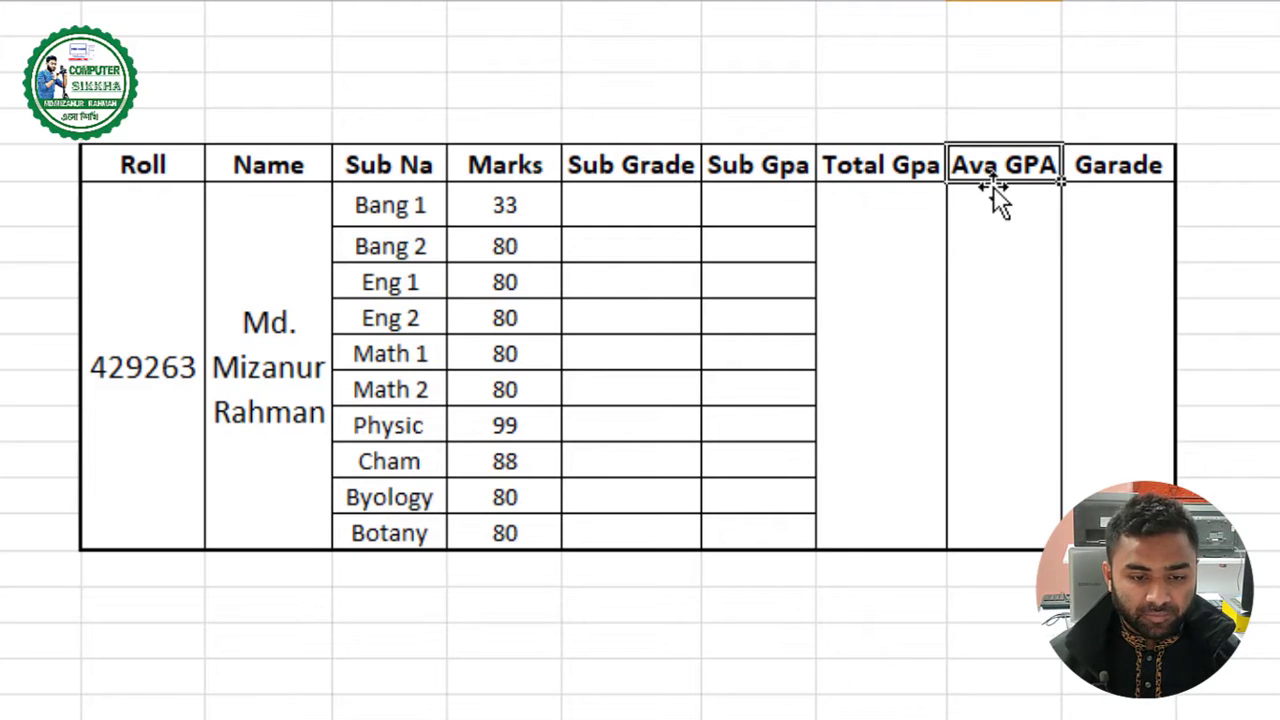
{"action": "left_click", "coordinate": [1152, 175]}
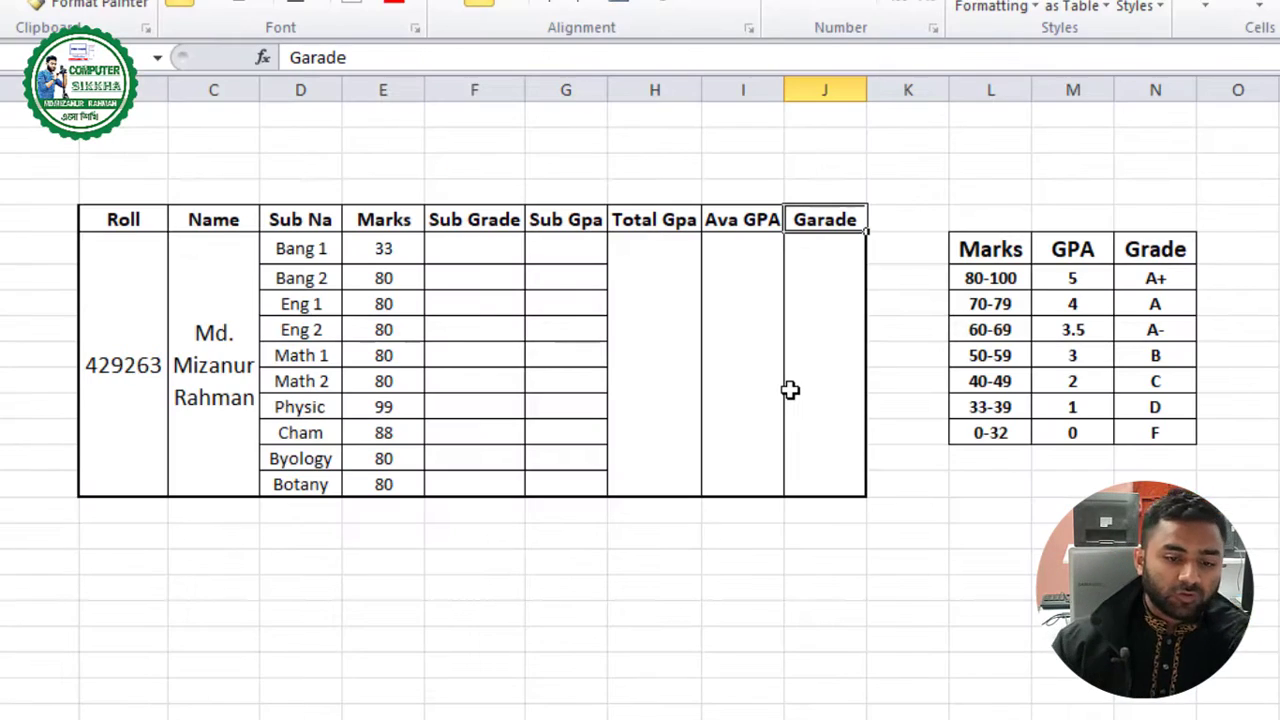
{"action": "left_click", "coordinate": [716, 570]}
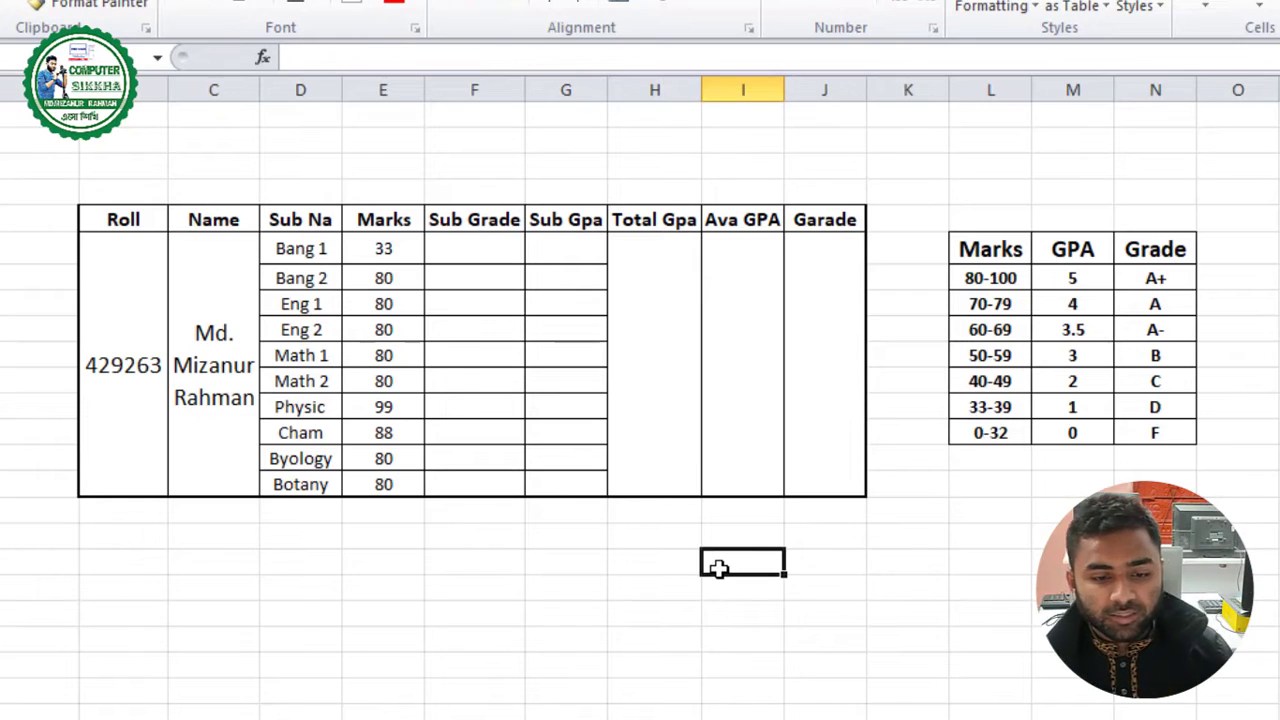
Examine the grading scale table that maps mark ranges to GPA and grade
{"action": "left_click_drag", "start_coordinate": [990, 278], "coordinate": [1180, 430]}
{"action": "left_click", "coordinate": [1180, 430]}
{"action": "left_click_drag", "start_coordinate": [990, 276], "coordinate": [1152, 427]}
{"action": "left_click", "coordinate": [1152, 427]}
{"action": "left_click_drag", "start_coordinate": [1000, 255], "coordinate": [1151, 423]}
{"action": "left_click", "coordinate": [1154, 430]}
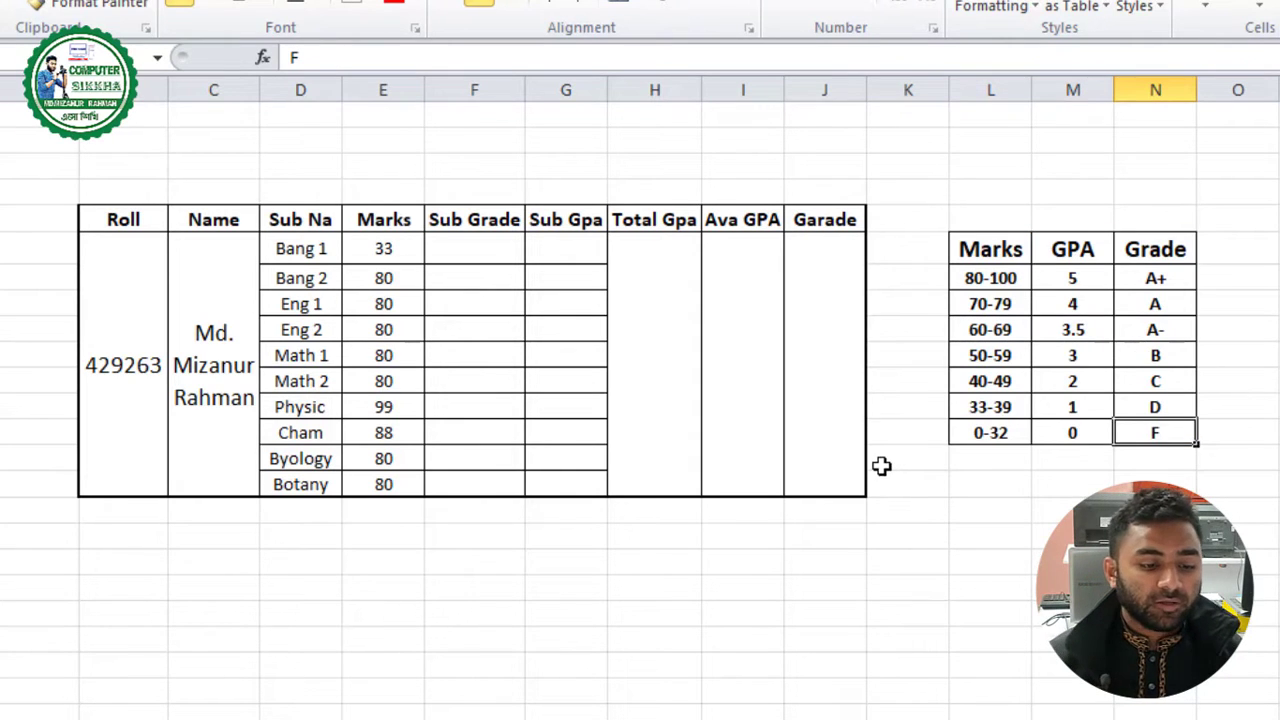
{"action": "left_click", "coordinate": [570, 592]}
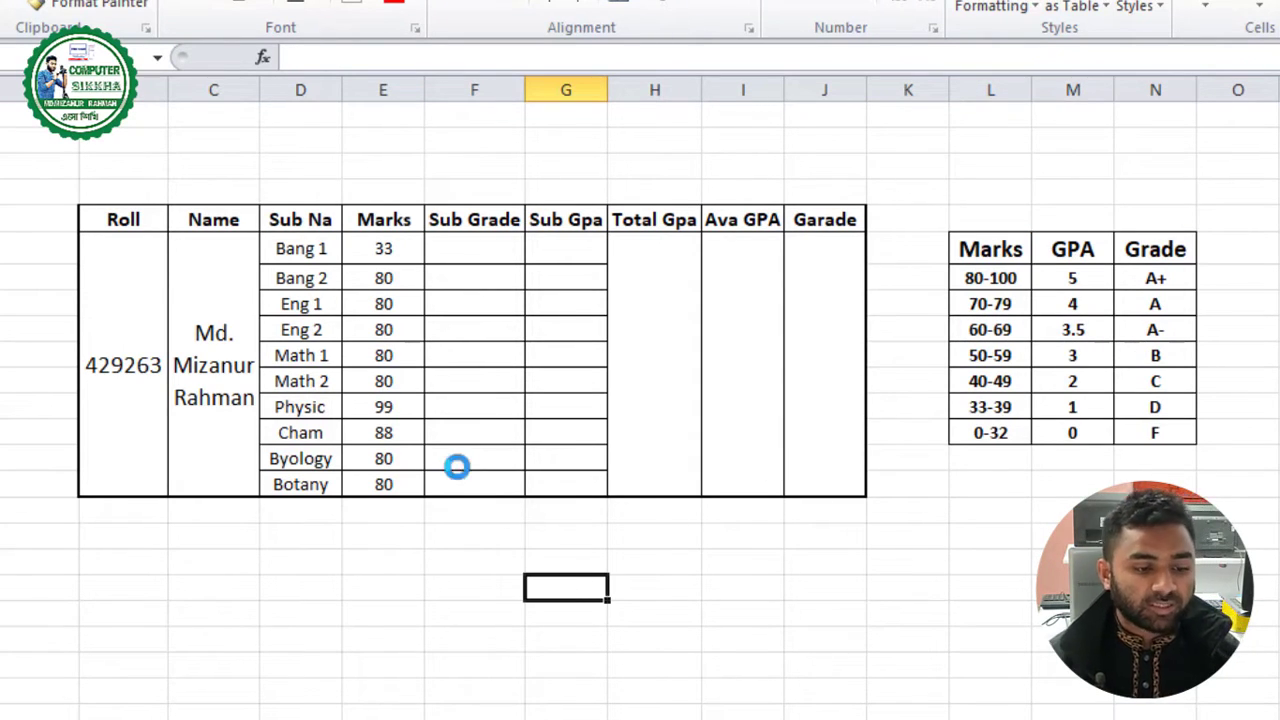
Examine the subject names, their marks and the empty grade and GPA cells of the result table
{"action": "left_click_drag", "start_coordinate": [316, 250], "coordinate": [316, 478]}
{"action": "left_click_drag", "start_coordinate": [380, 249], "coordinate": [345, 478]}
{"action": "left_click", "coordinate": [345, 479]}
{"action": "left_click_drag", "start_coordinate": [451, 246], "coordinate": [809, 391]}
{"action": "left_click", "coordinate": [811, 393]}
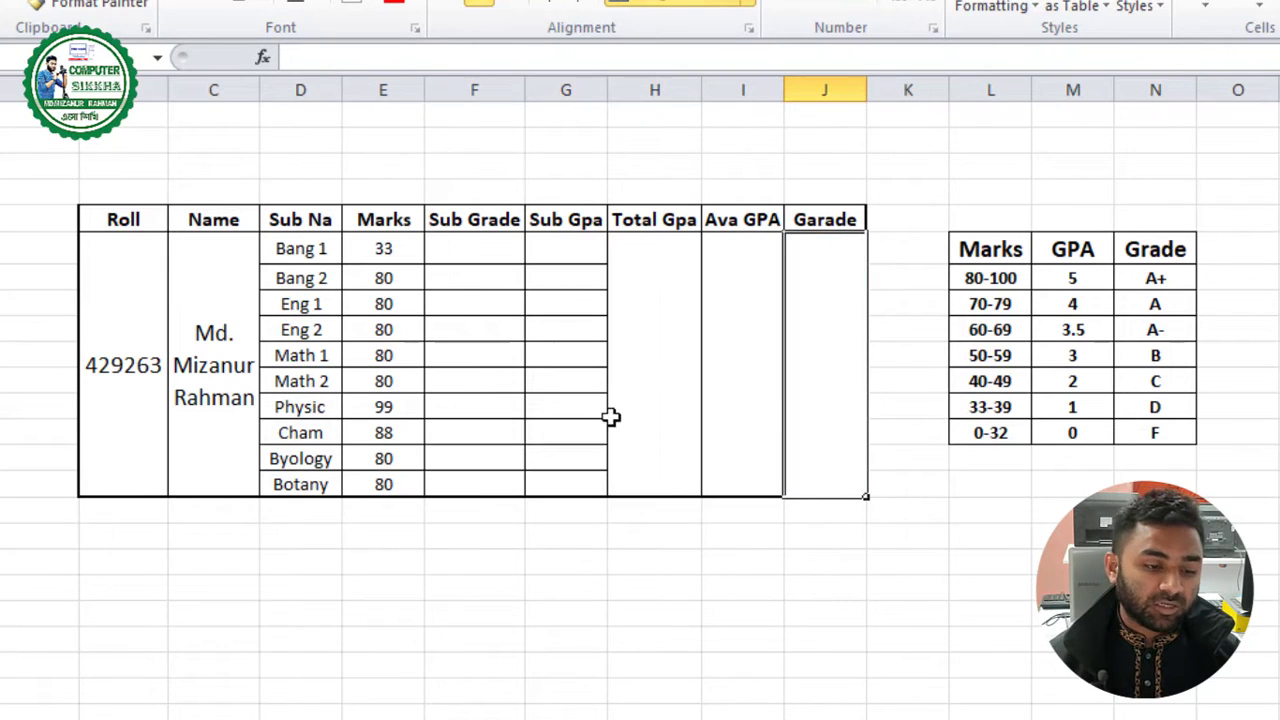
Examine the student's roll number, name and first subject entries in the result table
{"action": "left_click", "coordinate": [119, 344]}
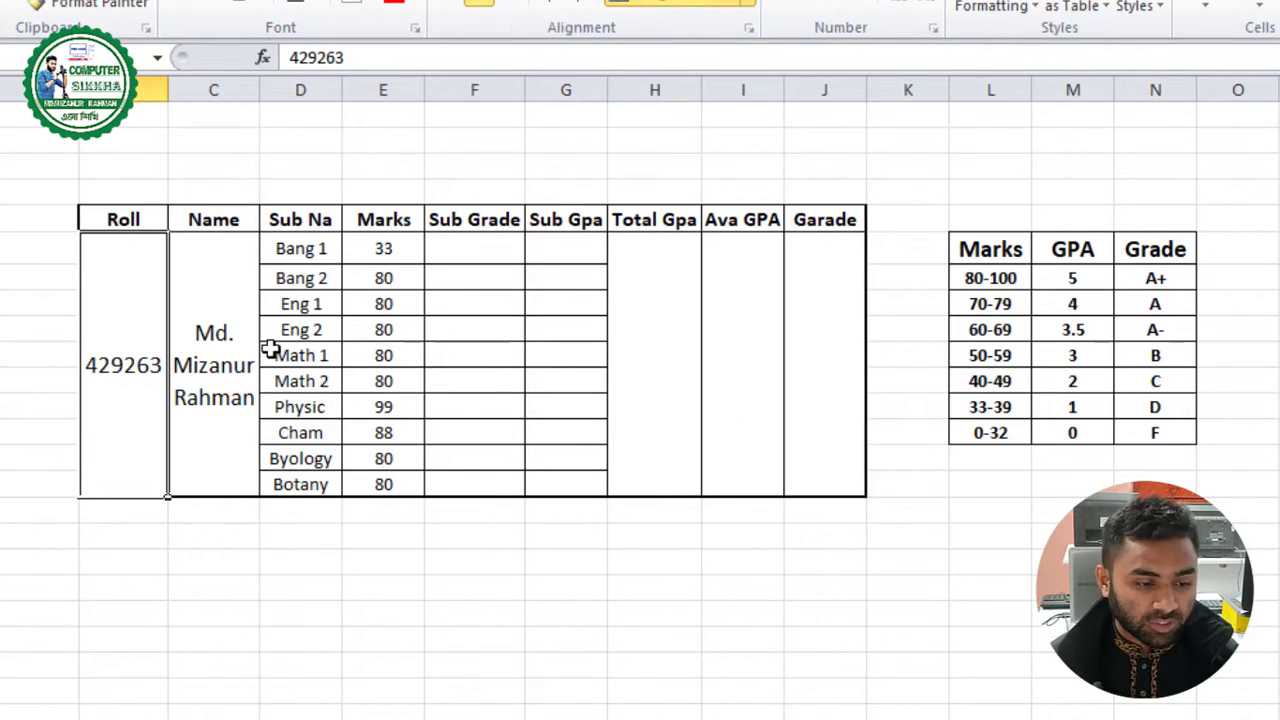
{"action": "left_click", "coordinate": [233, 342]}
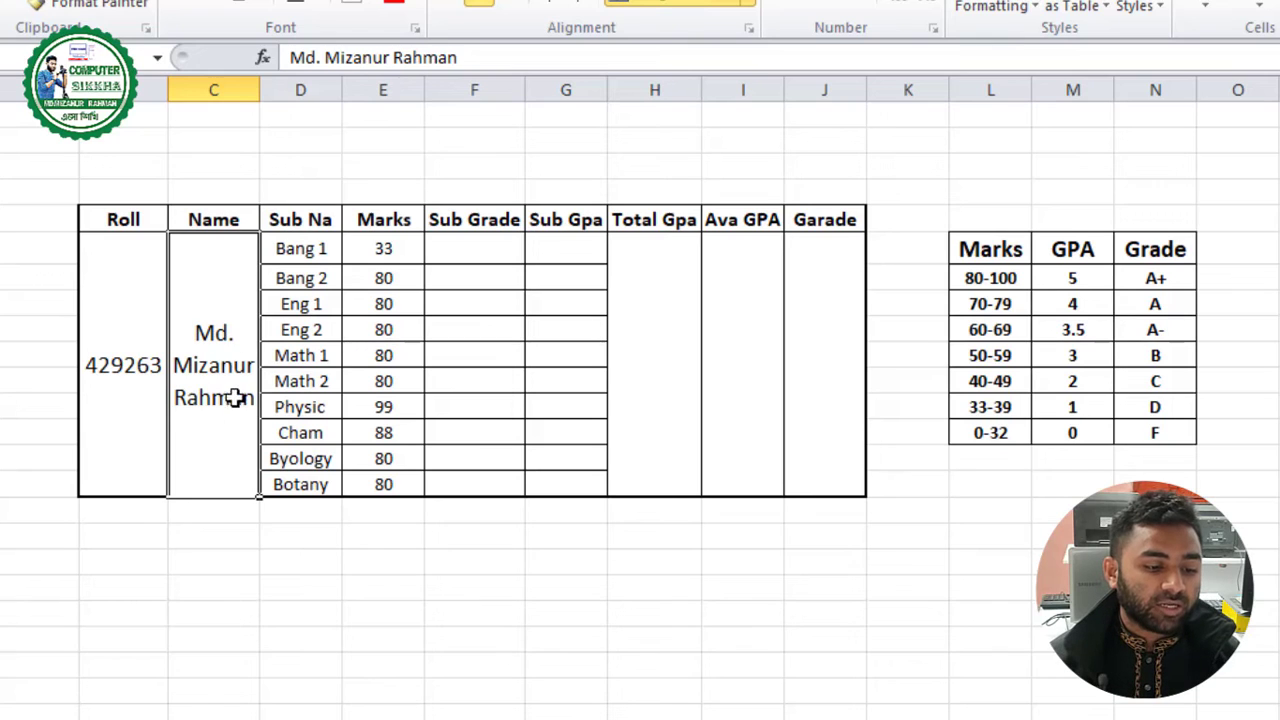
{"action": "left_click", "coordinate": [230, 507]}
{"action": "left_click", "coordinate": [237, 432]}
{"action": "left_click", "coordinate": [327, 306]}
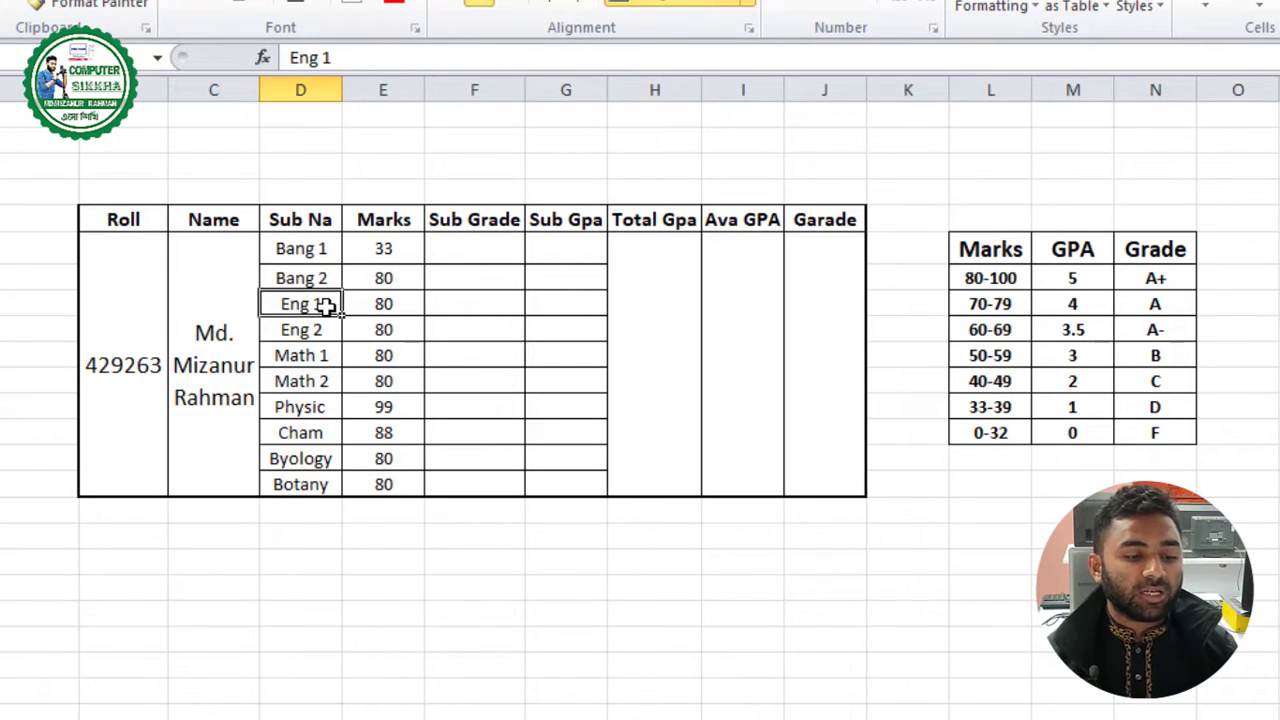
{"action": "left_click", "coordinate": [278, 257]}
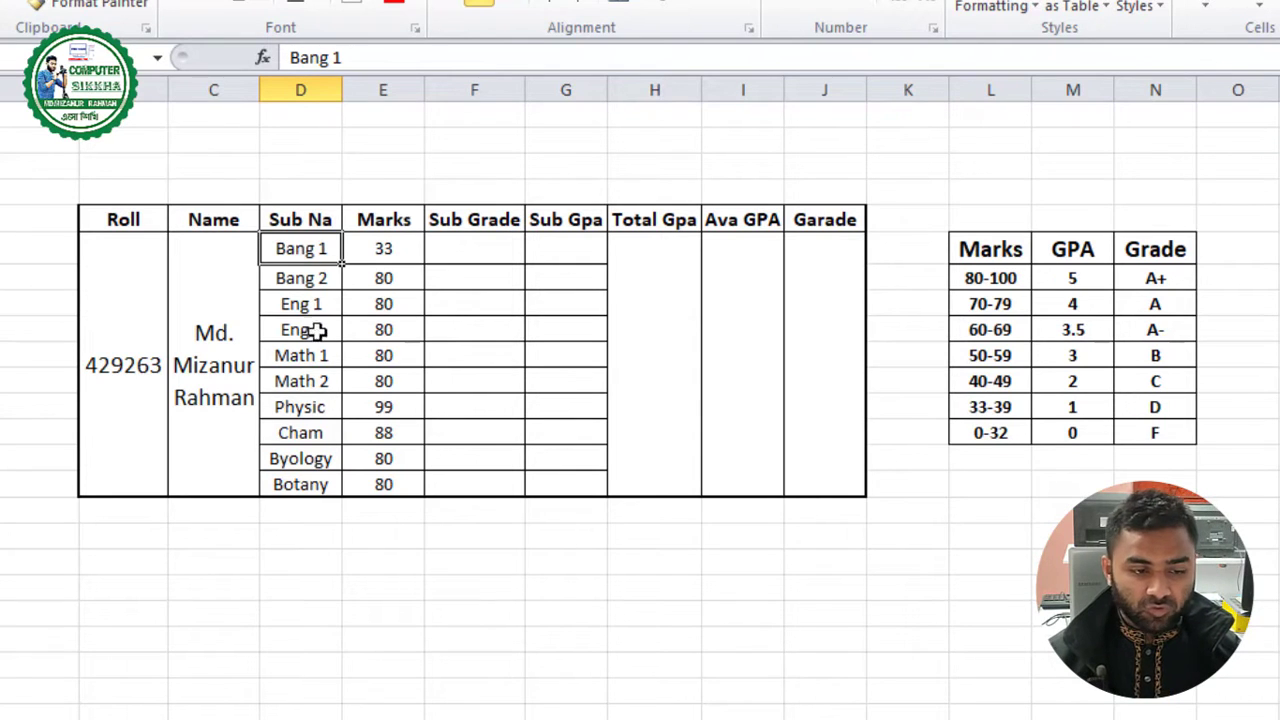
{"action": "left_click", "coordinate": [324, 276]}
{"action": "left_click", "coordinate": [313, 237]}
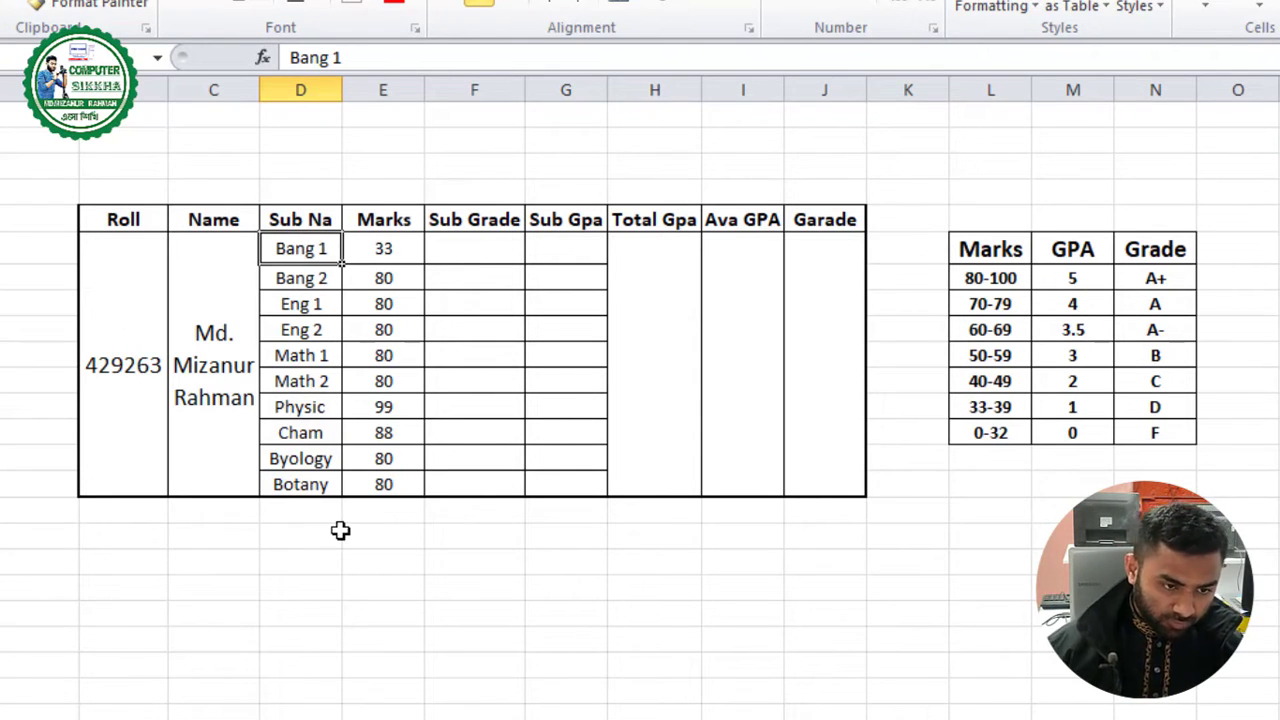
{"action": "left_click", "coordinate": [338, 531]}
{"action": "left_click", "coordinate": [311, 250]}
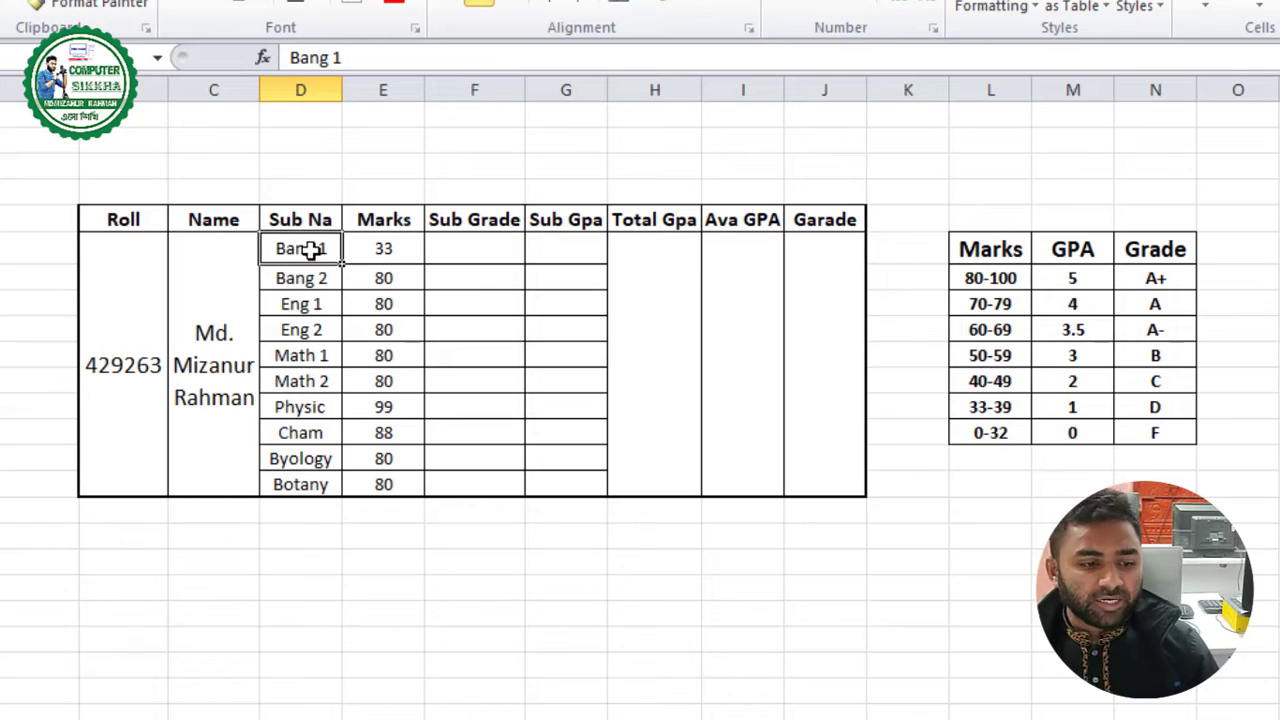
Compare the Bang 1 mark with the 33-39 range in the grading scale
{"action": "left_click", "coordinate": [393, 258]}
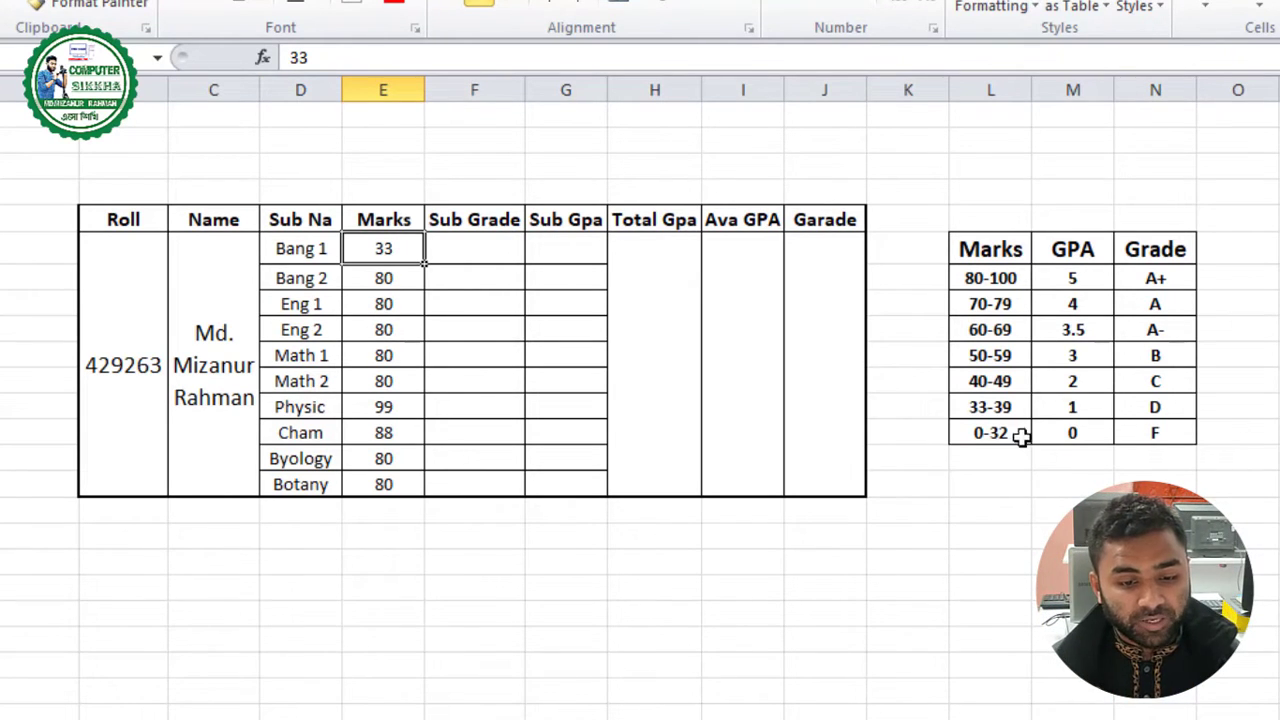
{"action": "left_click", "coordinate": [966, 410]}
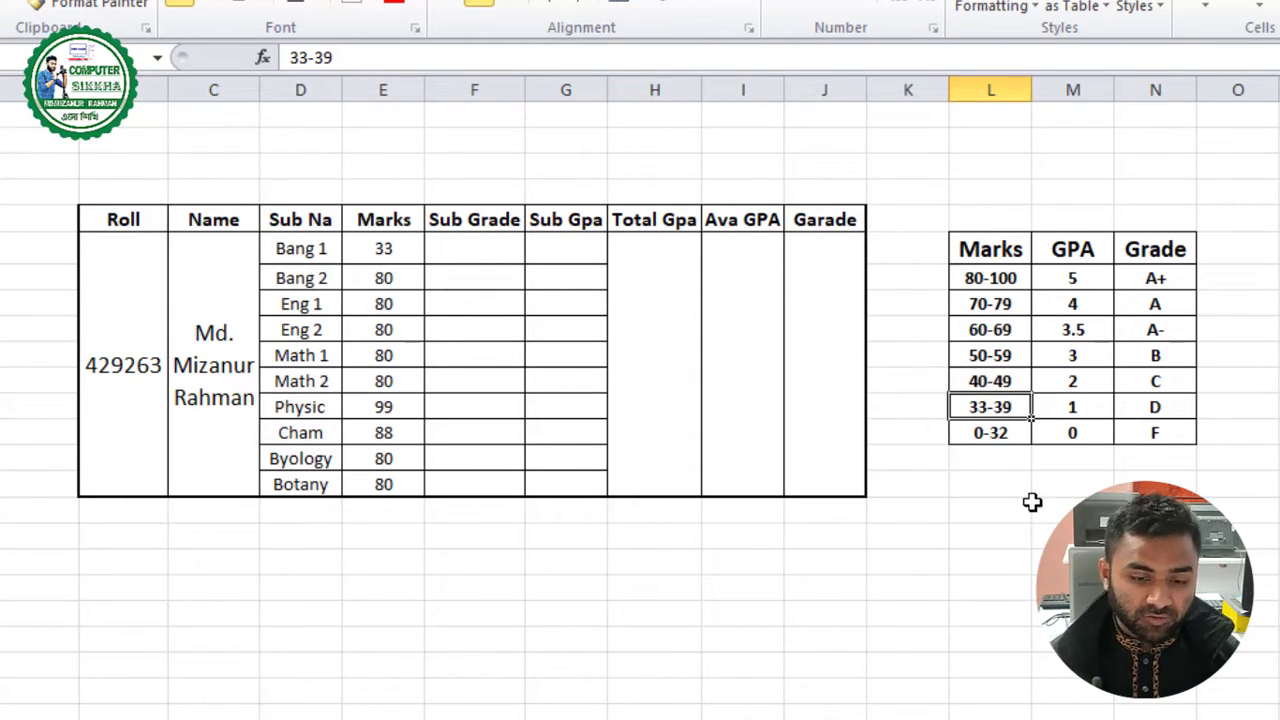
{"action": "left_click", "coordinate": [390, 243]}
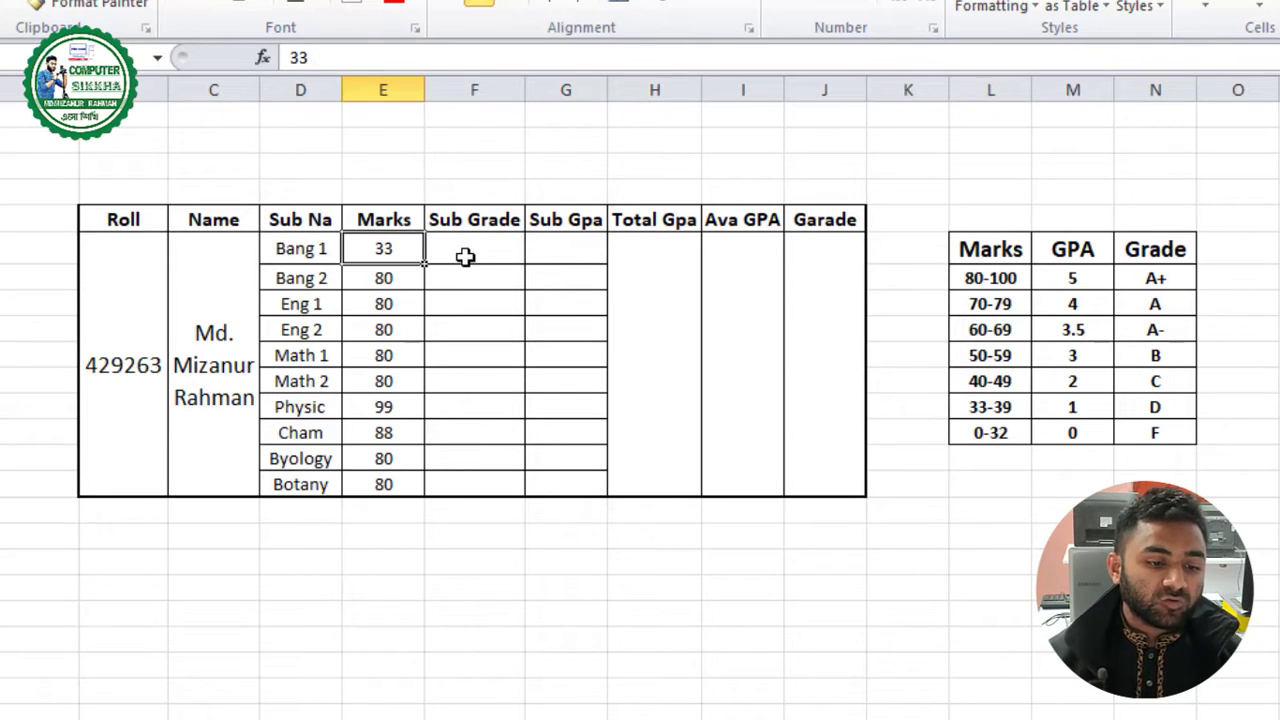
Begin an IF formula in the Sub Grade cell of the Bang 1 row
{"action": "left_click", "coordinate": [463, 254]}
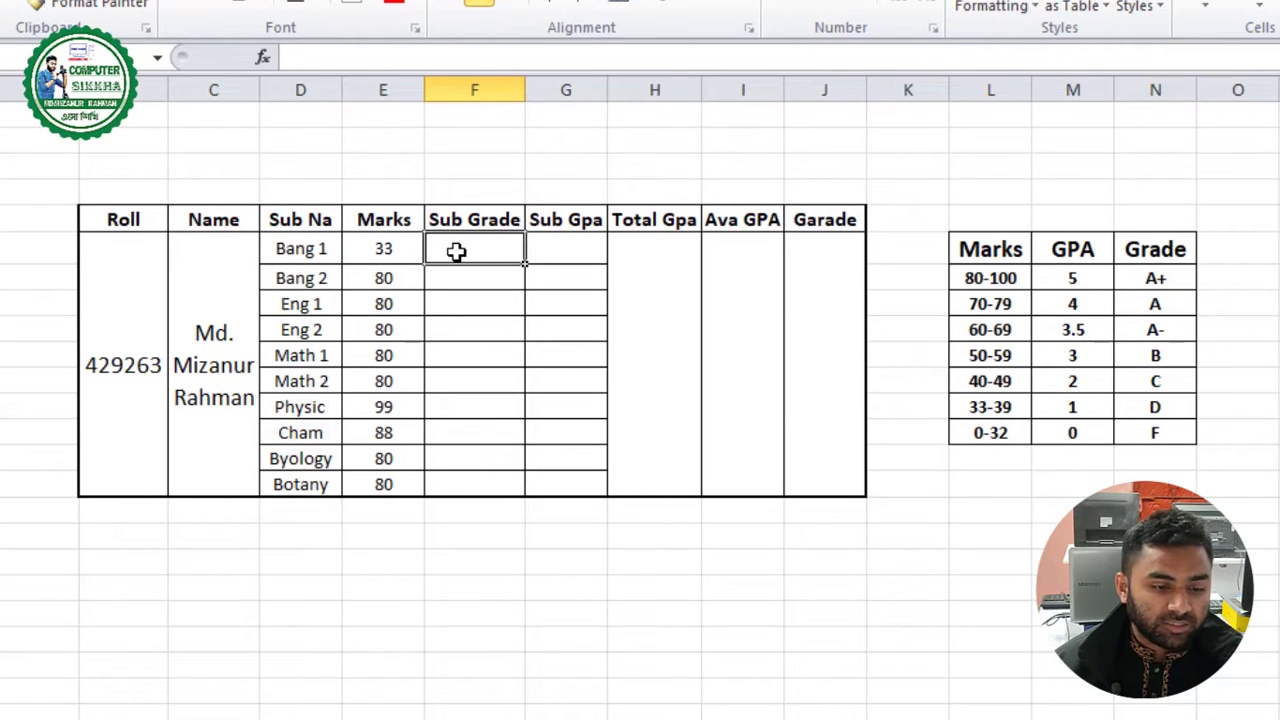
{"action": "left_click", "coordinate": [331, 57]}
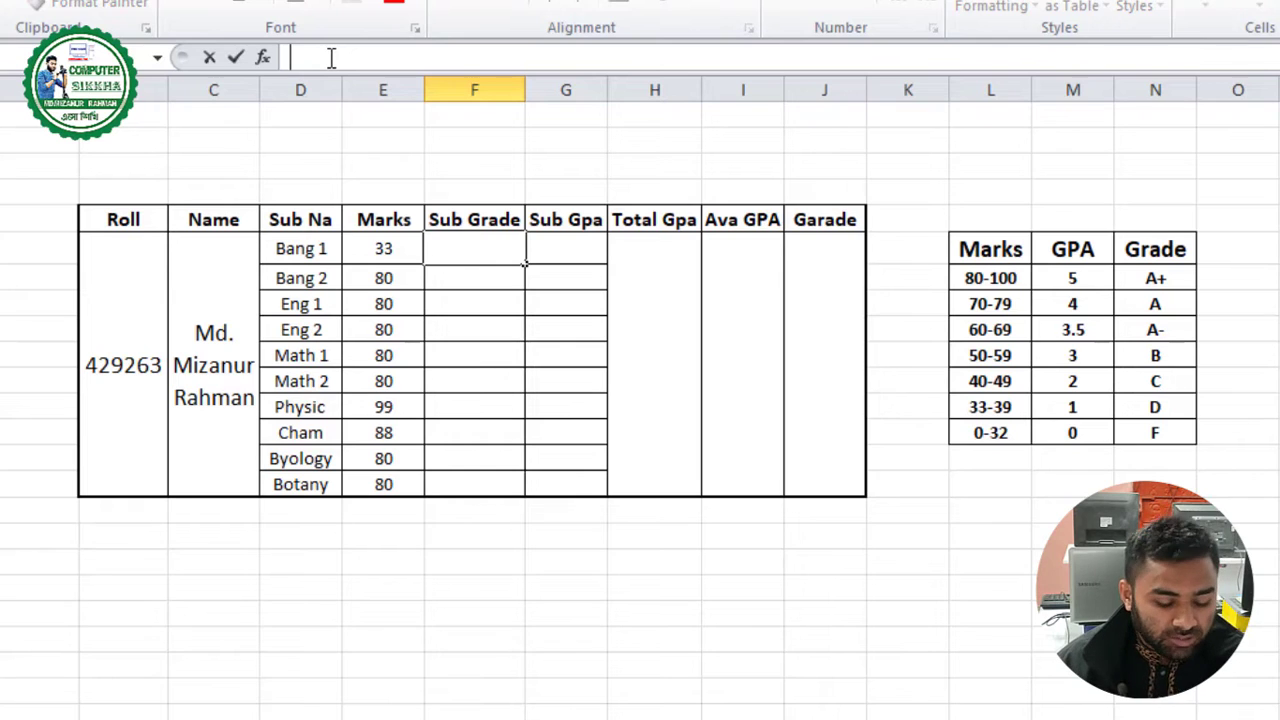
{"action": "type", "text": "=if"}
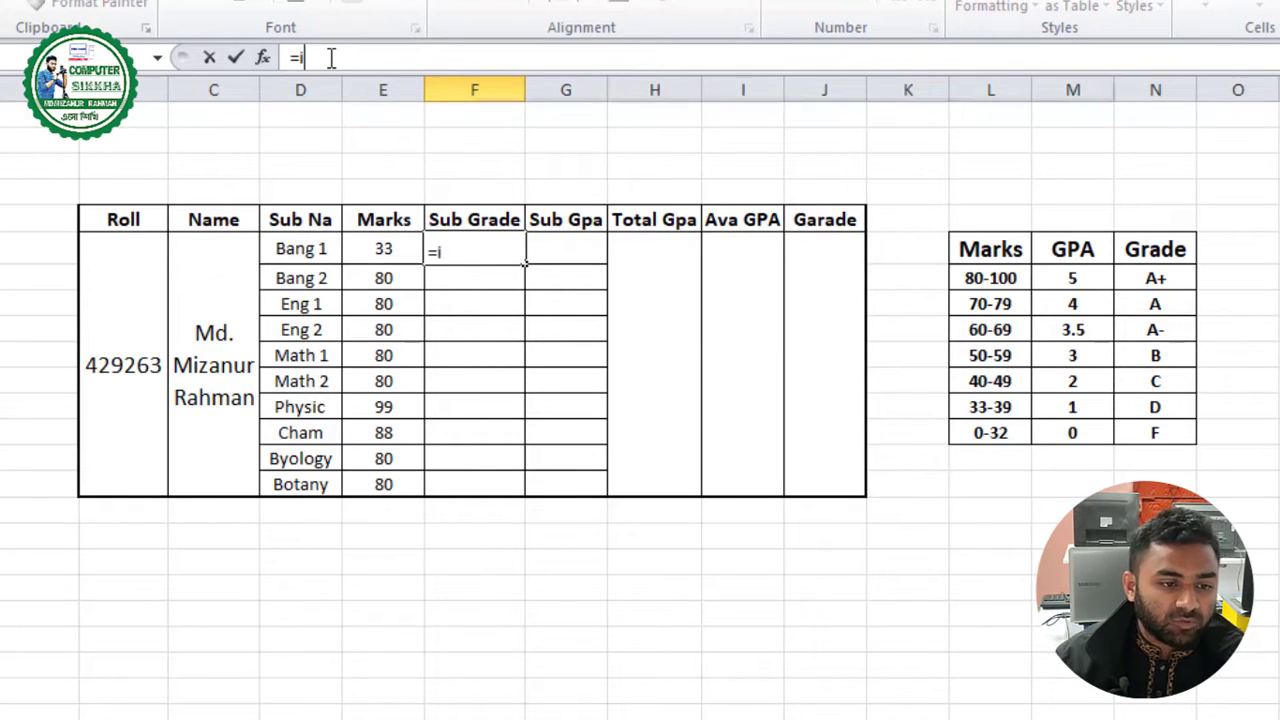
{"action": "key", "text": "BackSpace"}
{"action": "key", "text": "BackSpace"}
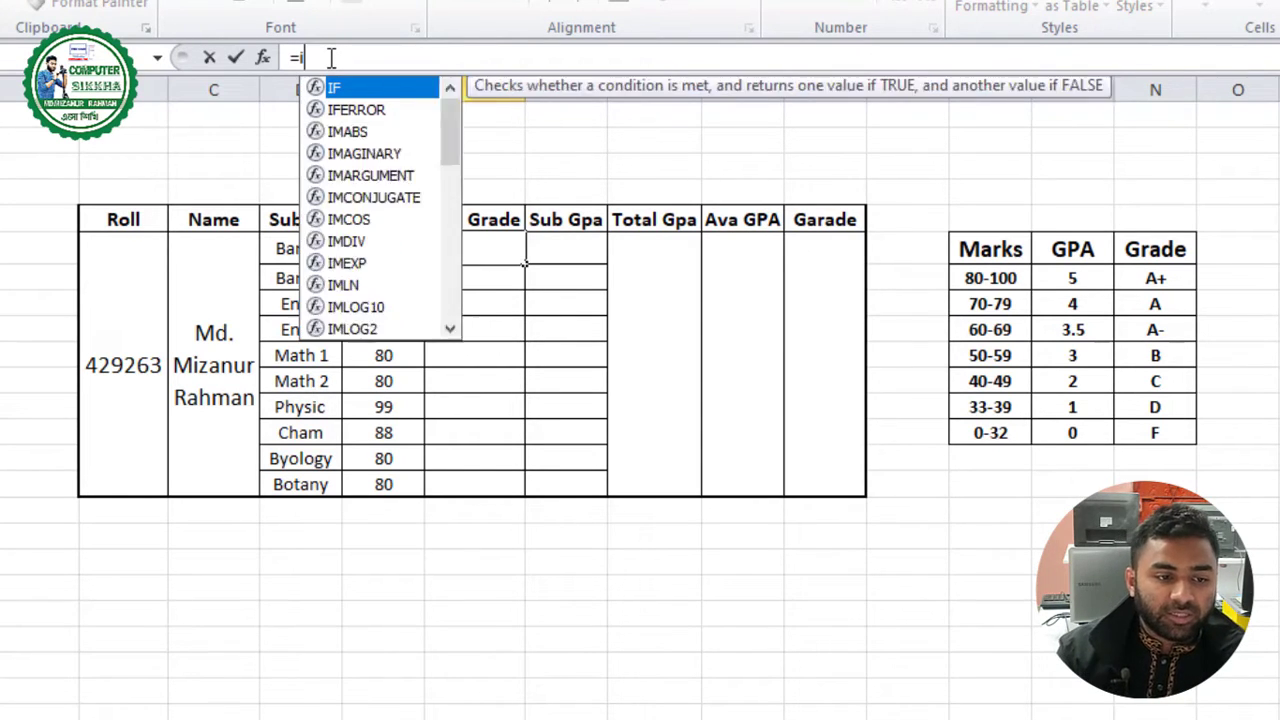
{"action": "type", "text": "IF"}
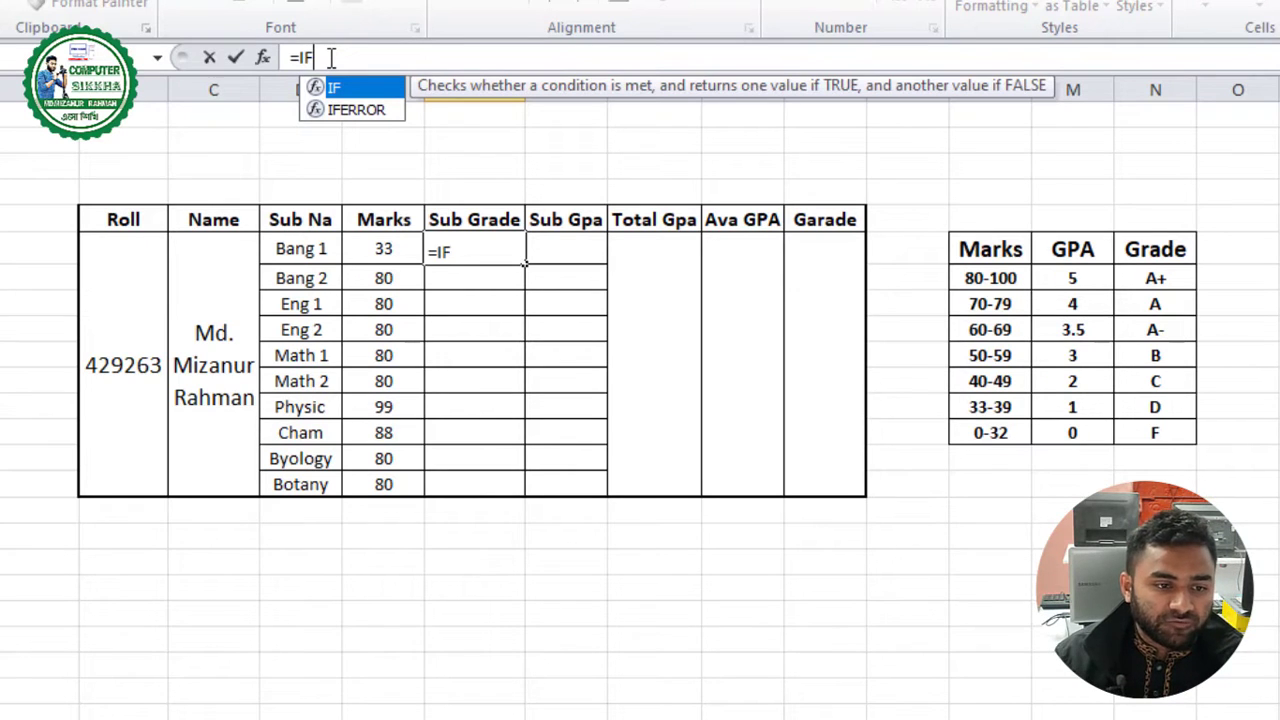
{"action": "type", "text": "("}
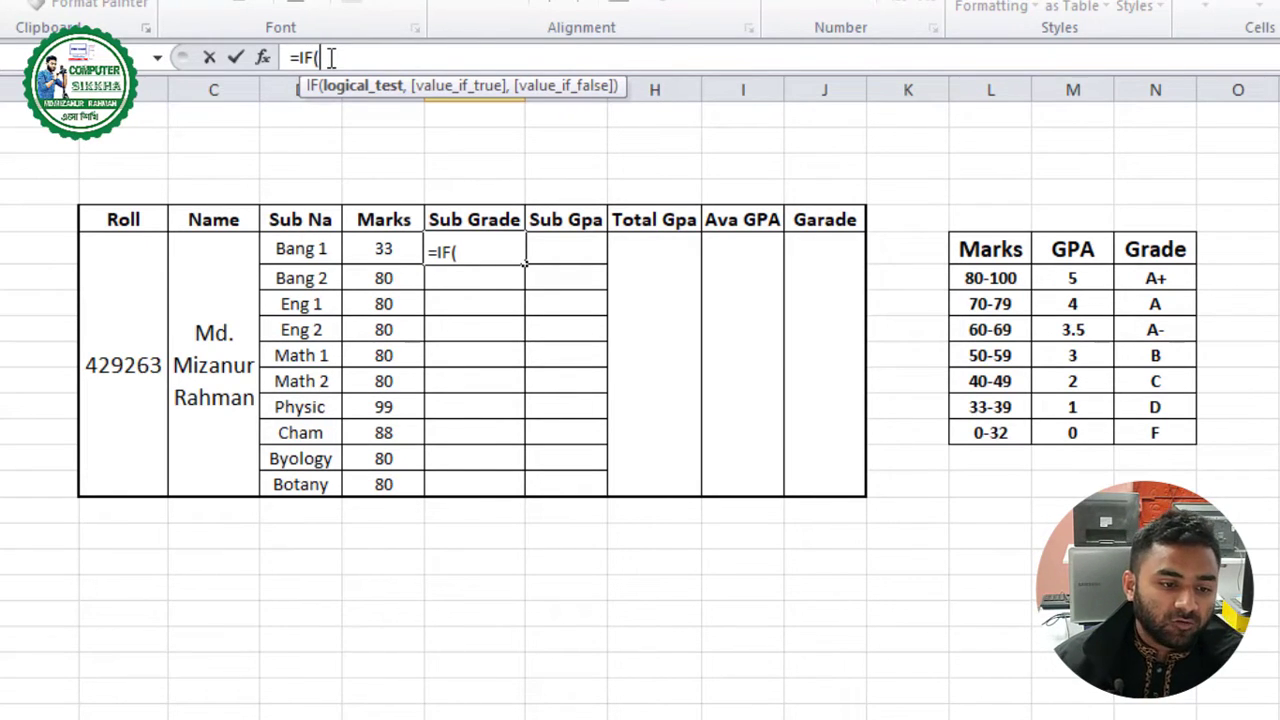
Set the IF function's logical test to check whether the Bang 1 mark is at least 80, E9>=80
{"action": "left_click", "coordinate": [381, 251]}
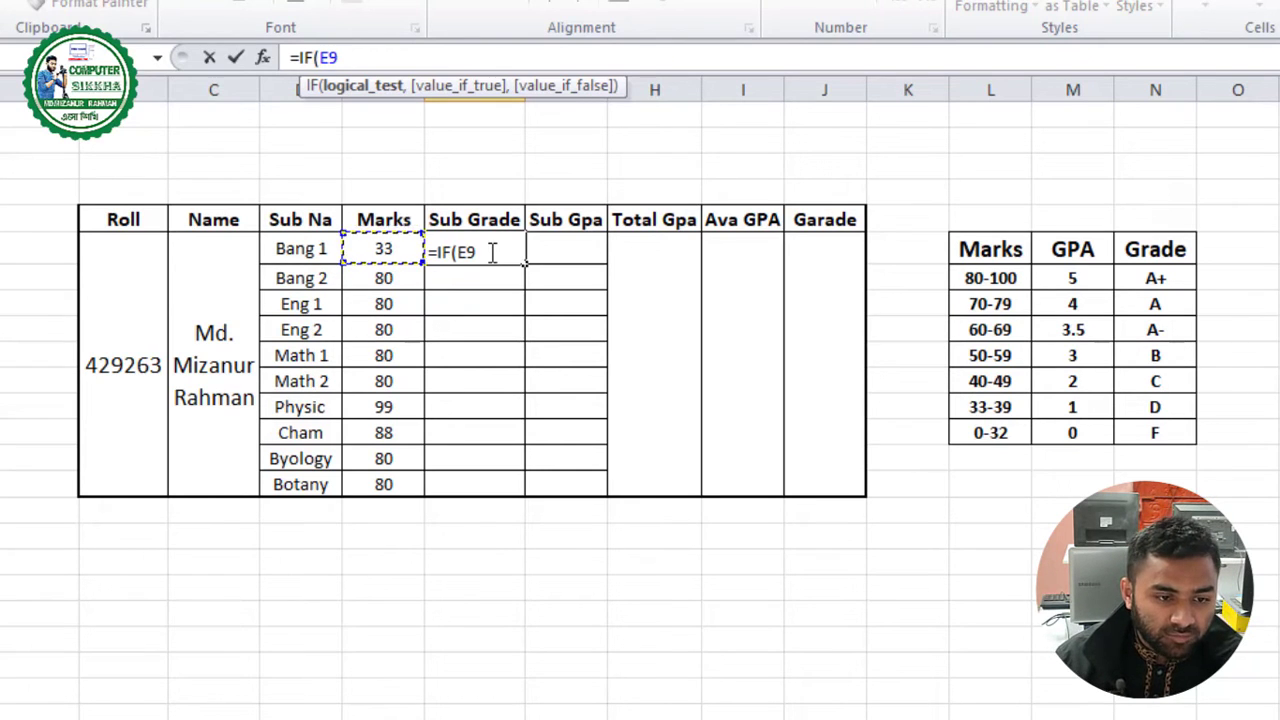
{"action": "type", "text": "?"}
{"action": "key", "text": "BackSpace"}
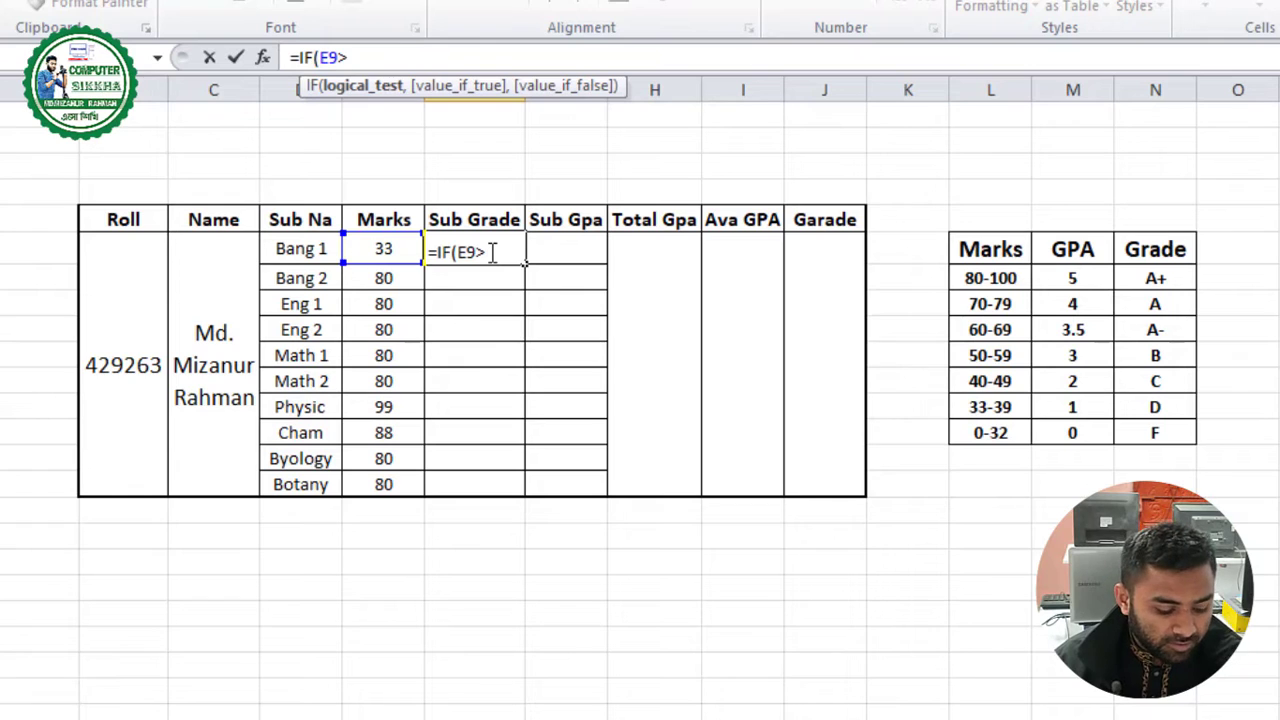
{"action": "type", "text": ">80"}
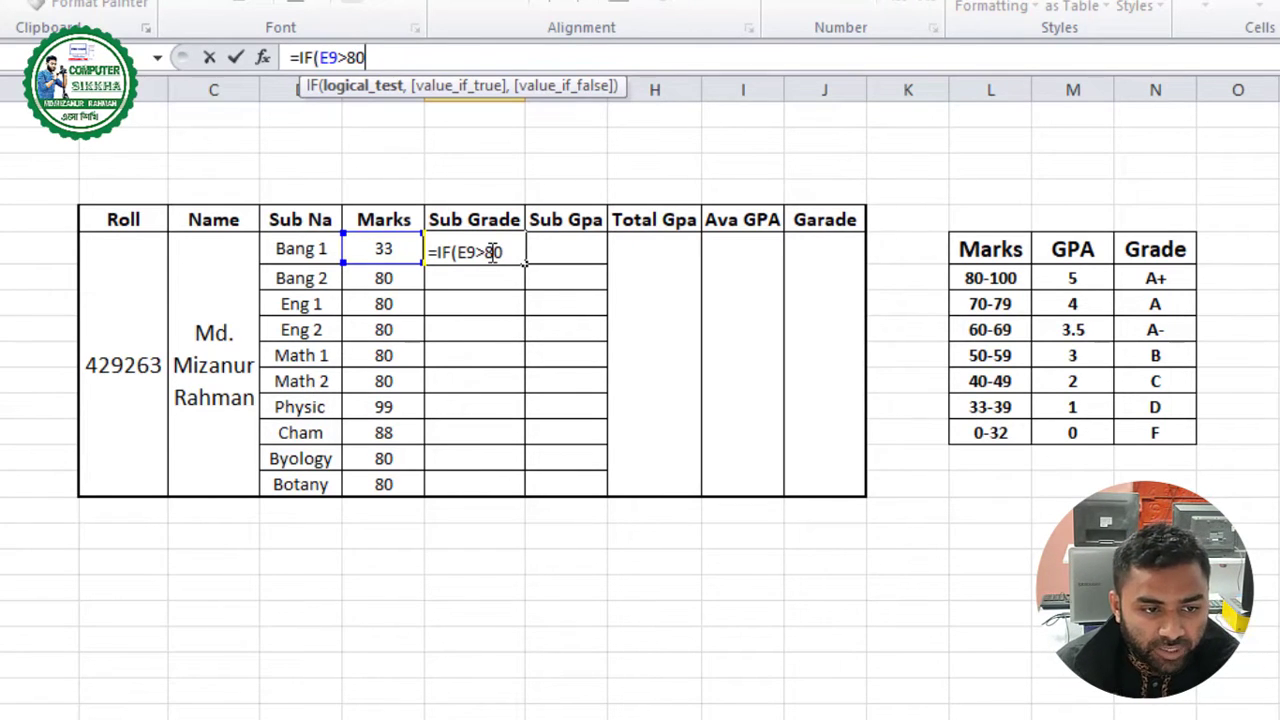
{"action": "type", "text": ","}
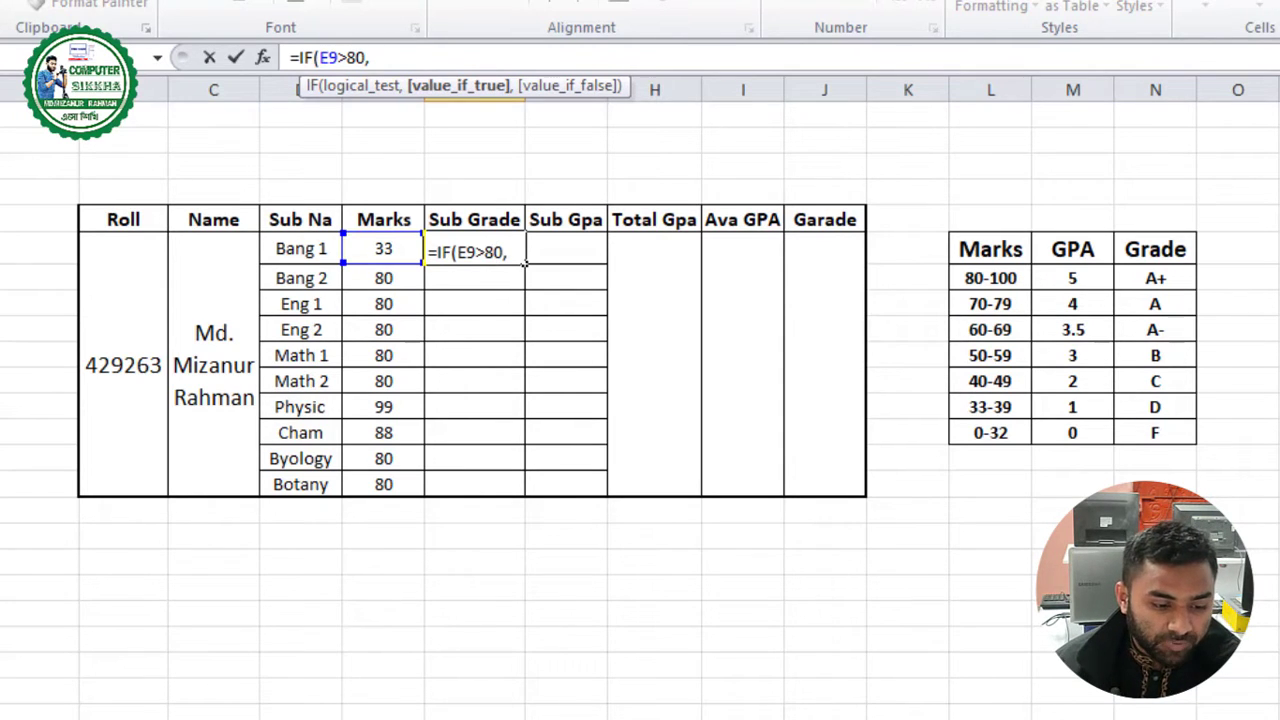
{"action": "left_click", "coordinate": [347, 57]}
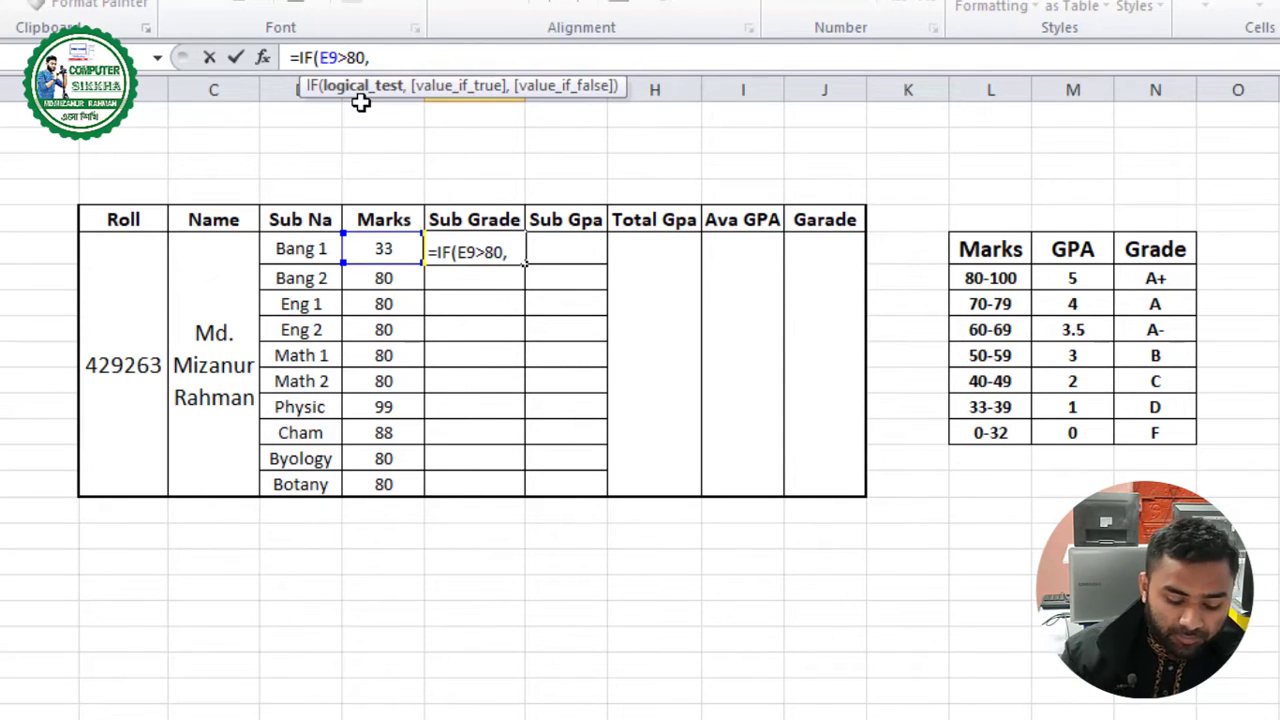
{"action": "type", "text": "="}
{"action": "key", "text": "Right"}
{"action": "key", "text": "Right"}
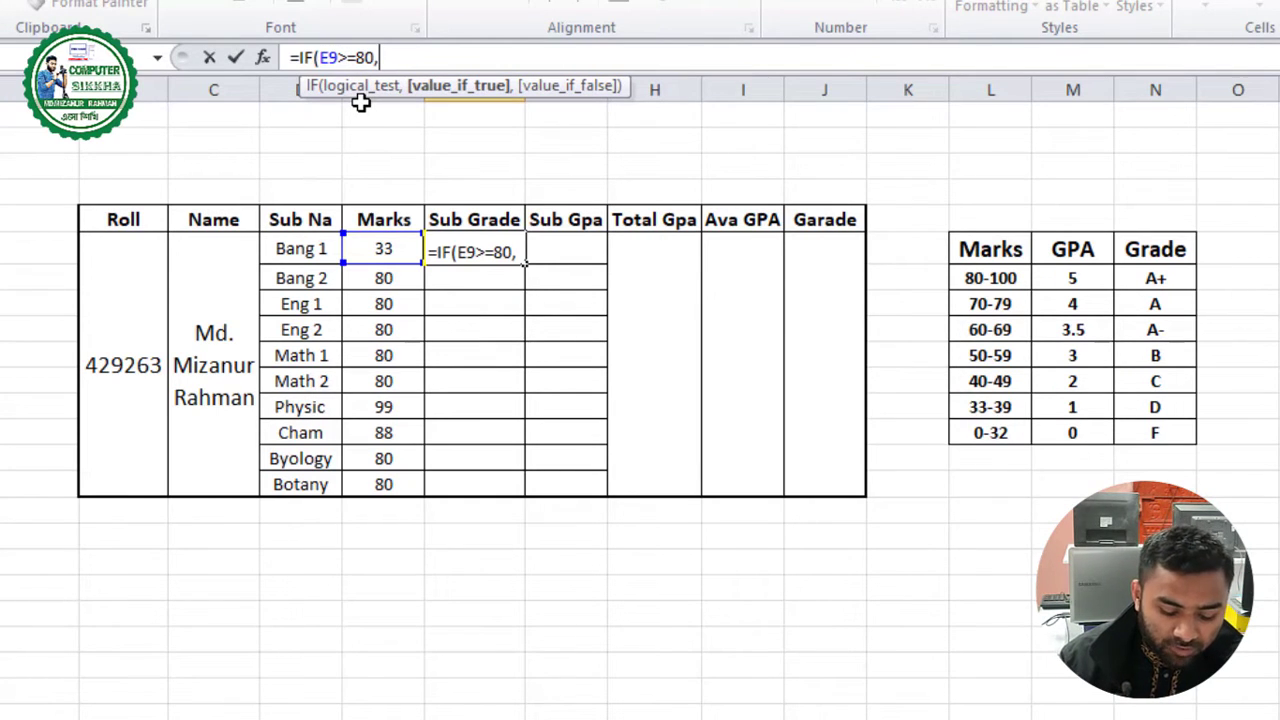
Enter "A+" as the value if true and open the value-if-false argument
{"action": "type", "text": "\""}
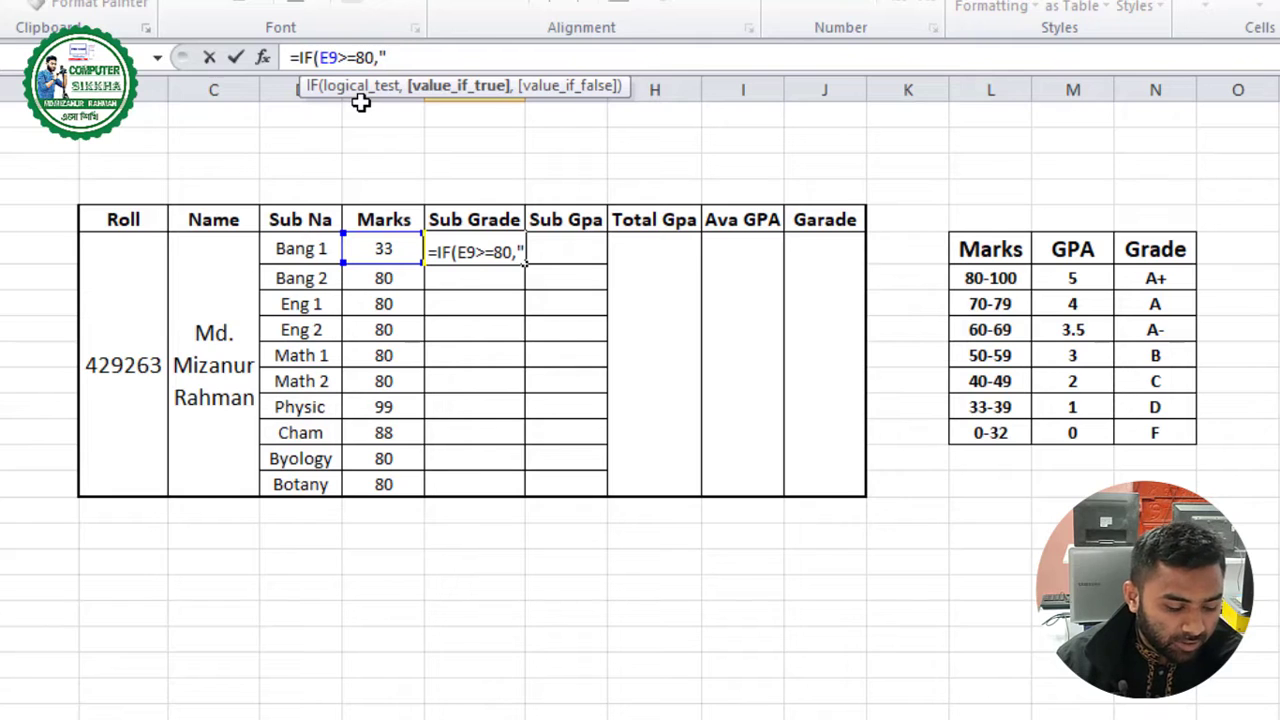
{"action": "type", "text": "A+"}
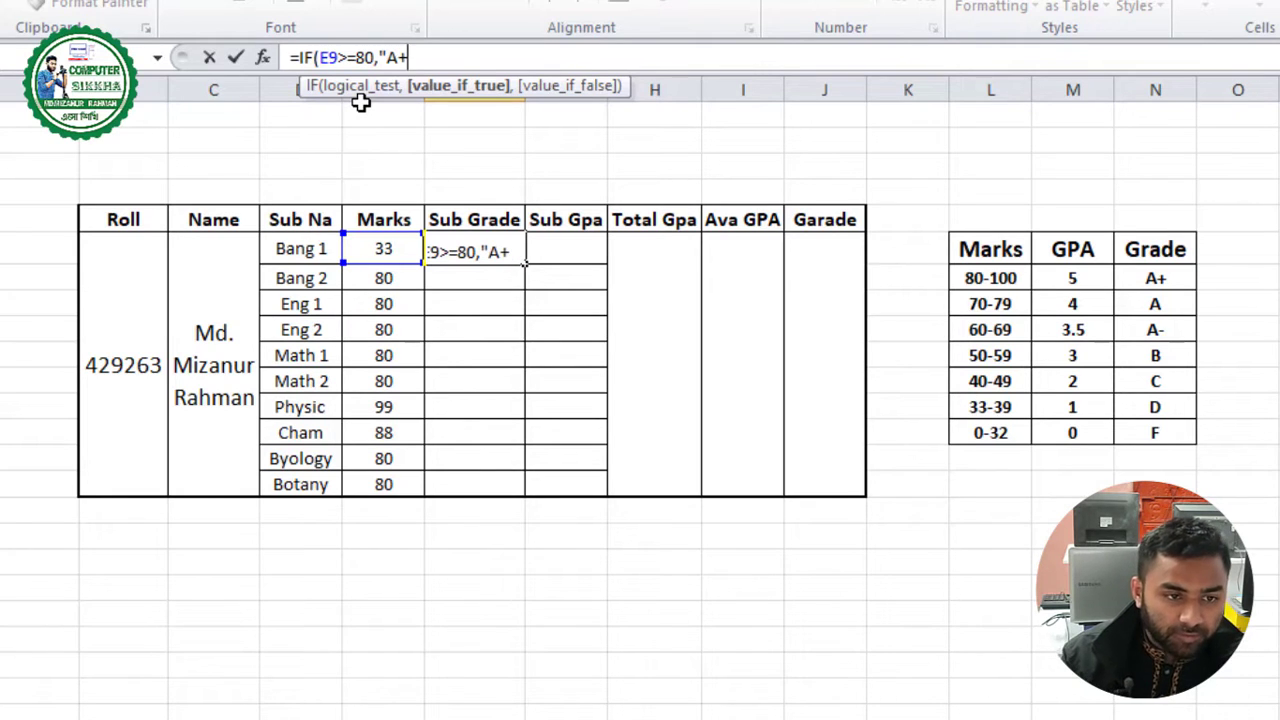
{"action": "type", "text": "\""}
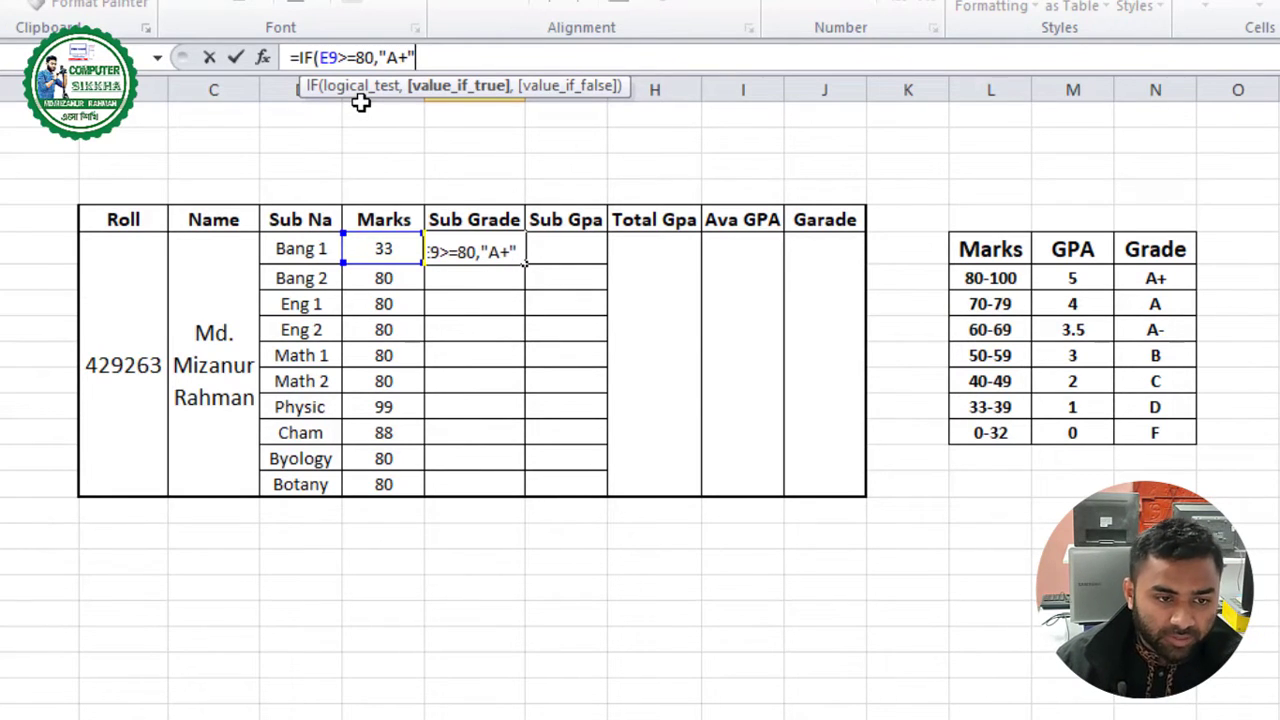
{"action": "type", "text": ","}
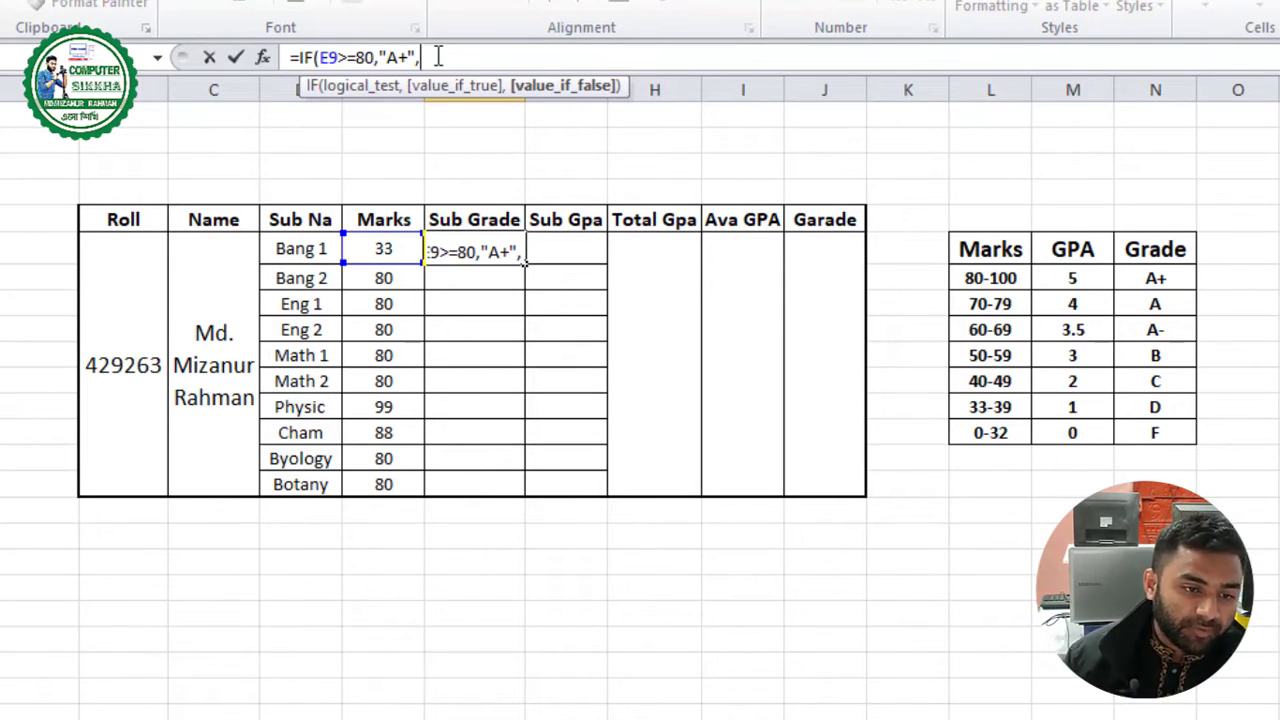
{"action": "key", "text": "shift+Left"}
{"action": "key", "text": "shift+Left"}
{"action": "key", "text": "shift+Left"}
{"action": "key", "text": "shift+Left"}
{"action": "key", "text": "shift+Left"}
{"action": "key", "text": "shift+Left"}
{"action": "key", "text": "shift+Left"}
{"action": "key", "text": "shift+Left"}
{"action": "key", "text": "shift+Left"}
{"action": "key", "text": "shift+Left"}
{"action": "key", "text": "shift+Left"}
{"action": "key", "text": "shift+Left"}
{"action": "key", "text": "shift+Left"}
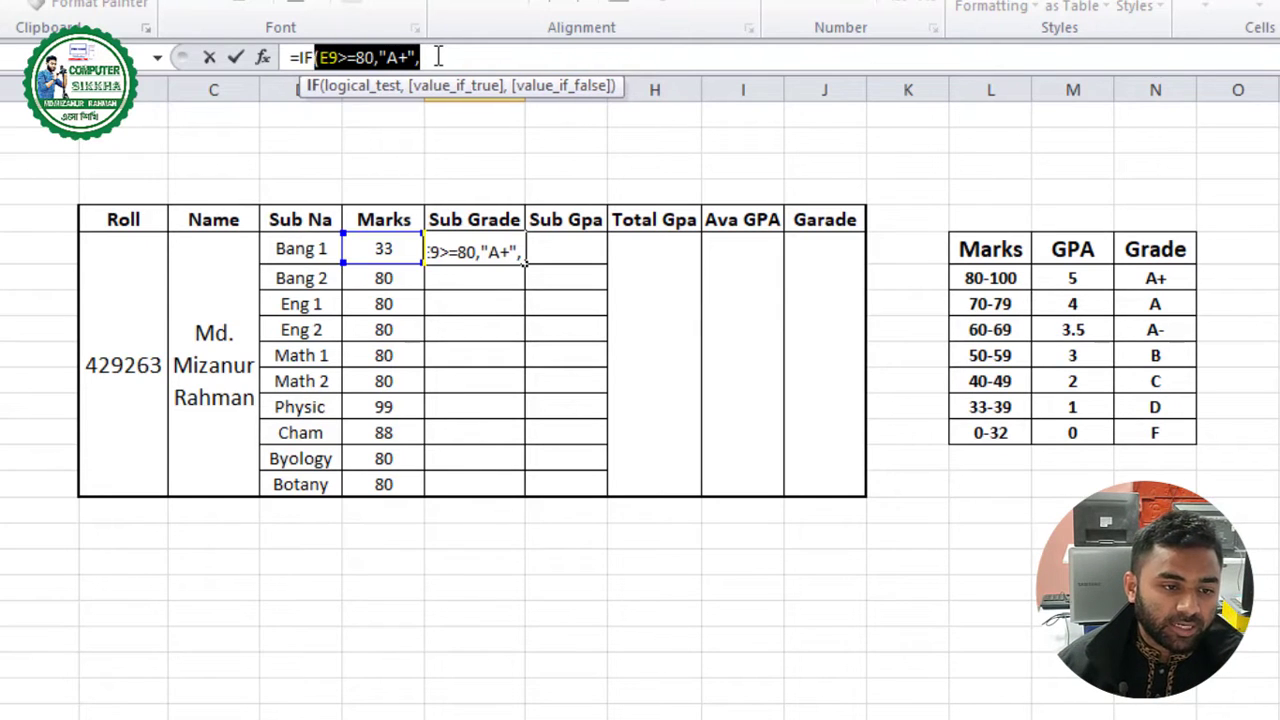
{"action": "key", "text": "shift+Left"}
{"action": "key", "text": "shift+Left"}
{"action": "key", "text": "Left"}
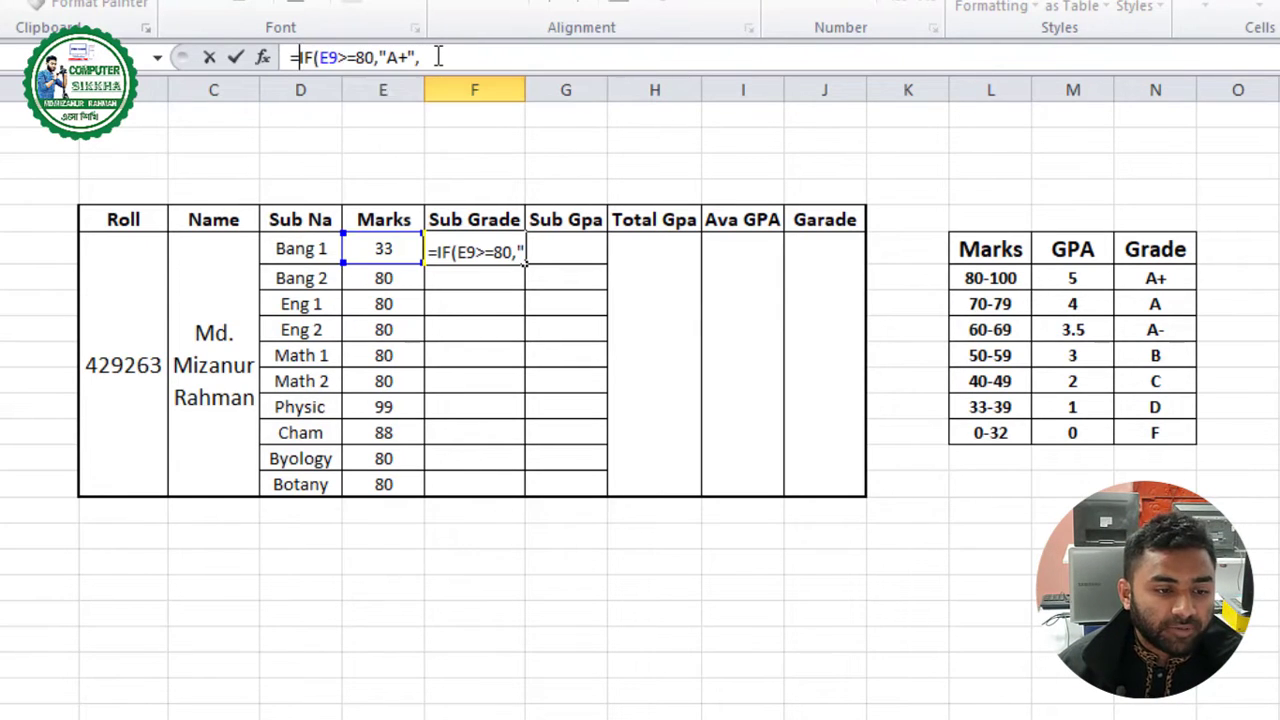
{"action": "key", "text": "shift+Right"}
{"action": "key", "text": "shift+Right"}
{"action": "key", "text": "shift+Right"}
{"action": "key", "text": "shift+Right"}
{"action": "key", "text": "shift+Right"}
{"action": "key", "text": "shift+Right"}
{"action": "key", "text": "shift+Right"}
{"action": "key", "text": "shift+Right"}
{"action": "key", "text": "shift+Right"}
{"action": "key", "text": "shift+Right"}
{"action": "key", "text": "shift+Right"}
{"action": "key", "text": "shift+Right"}
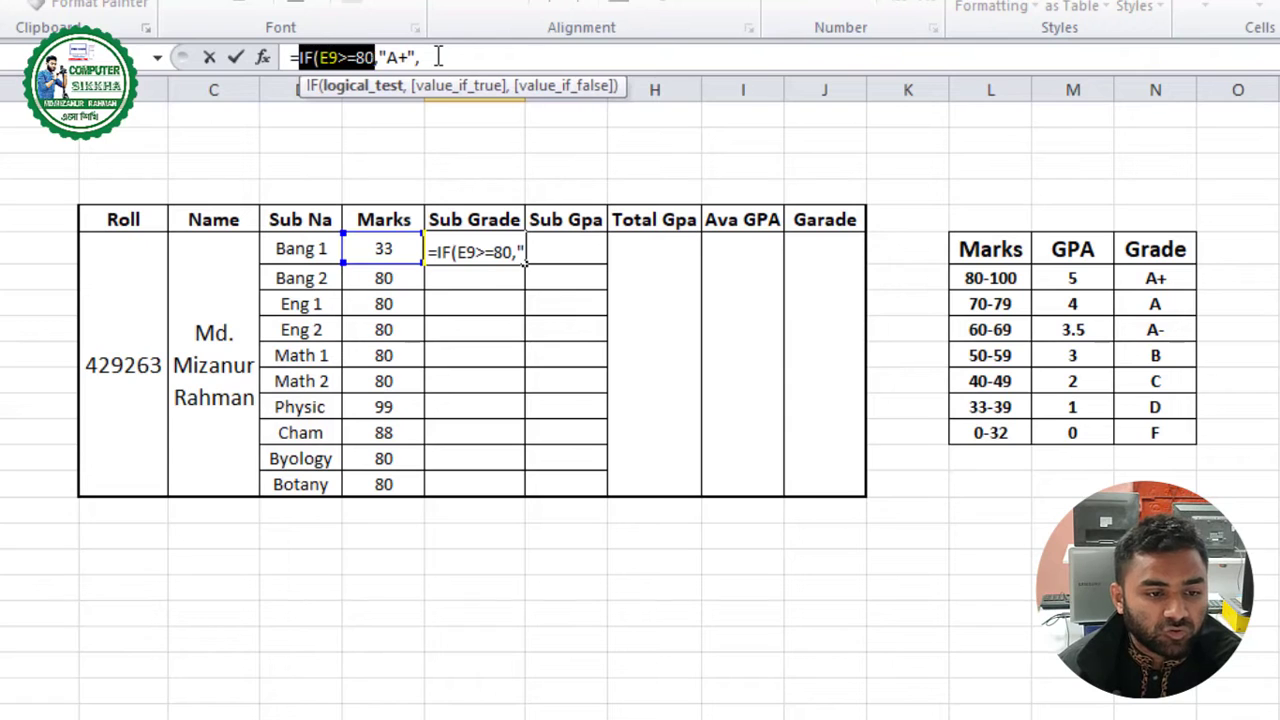
{"action": "key", "text": "shift+Right"}
{"action": "key", "text": "shift+Right"}
{"action": "key", "text": "shift+Right"}
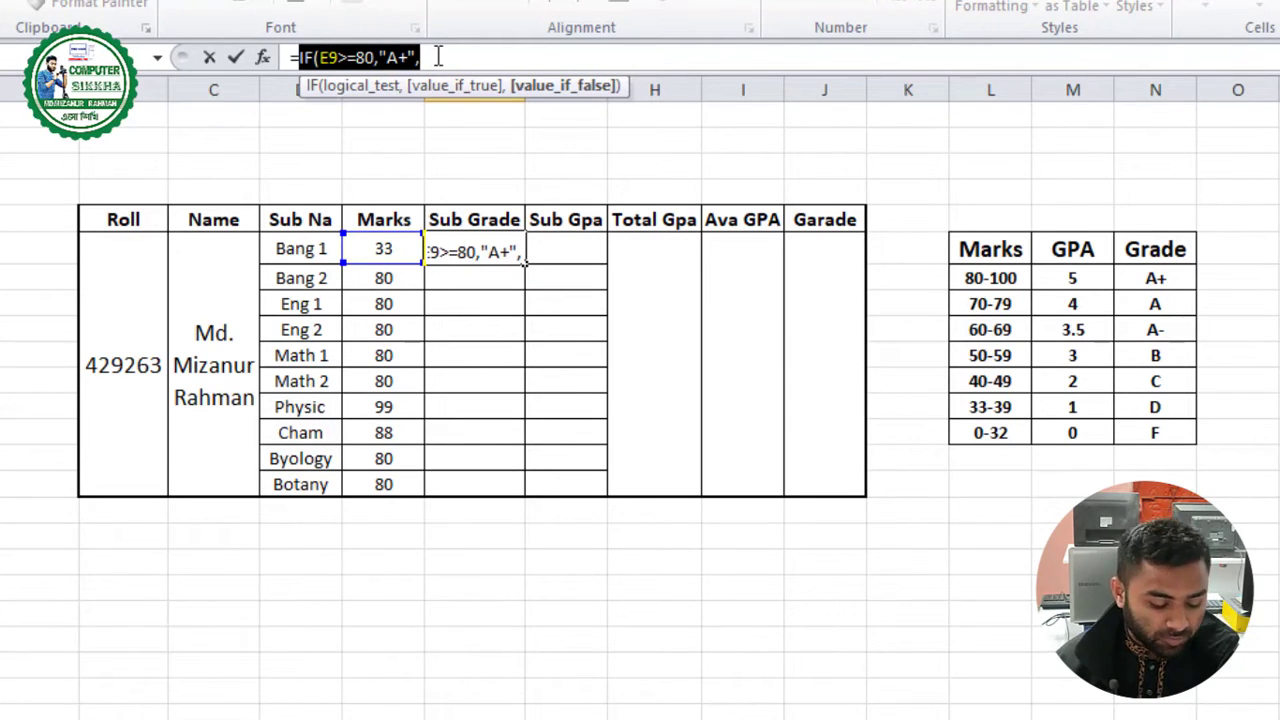
{"action": "key", "text": "Left"}
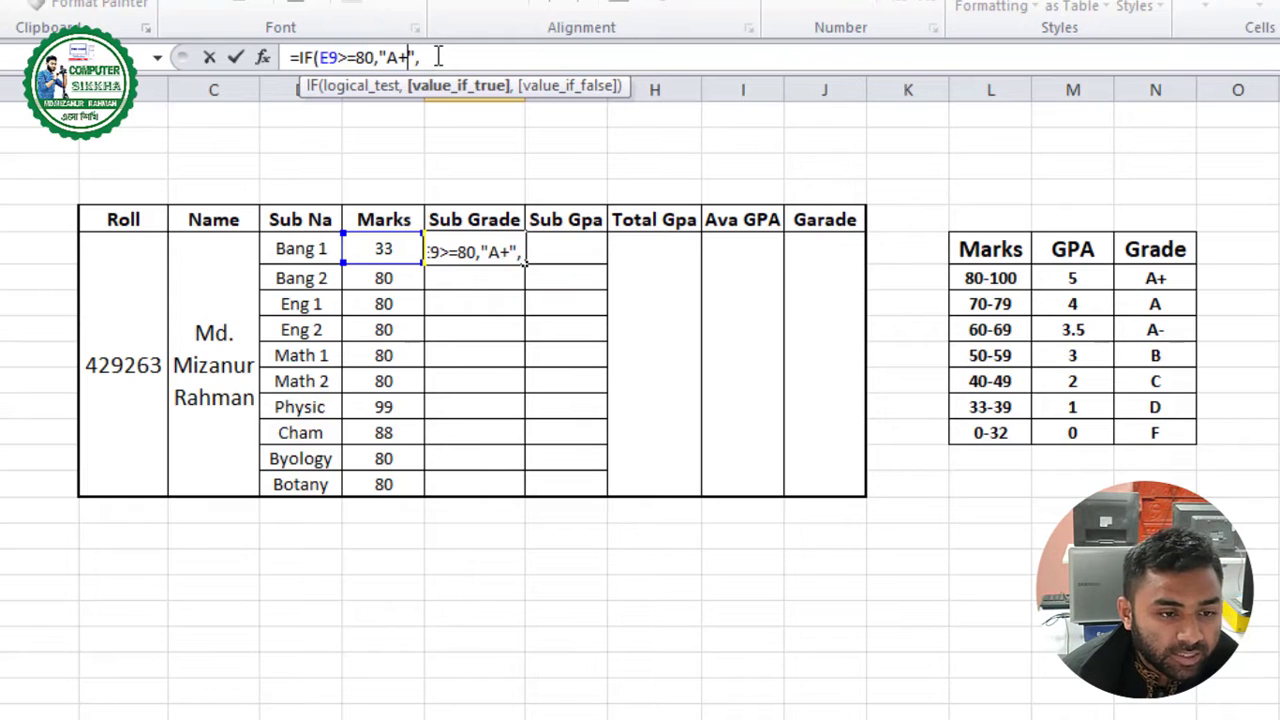
{"action": "key", "text": "Left"}
{"action": "key", "text": "Left"}
{"action": "key", "text": "Left"}
{"action": "key", "text": "Left"}
{"action": "key", "text": "Left"}
{"action": "key", "text": "Left"}
{"action": "key", "text": "Left"}
{"action": "key", "text": "Left"}
{"action": "key", "text": "Left"}
{"action": "key", "text": "Right"}
{"action": "key", "text": "Right"}
{"action": "key", "text": "Right"}
{"action": "key", "text": "Right"}
{"action": "key", "text": "Right"}
{"action": "key", "text": "Right"}
{"action": "key", "text": "Right"}
{"action": "key", "text": "Right"}
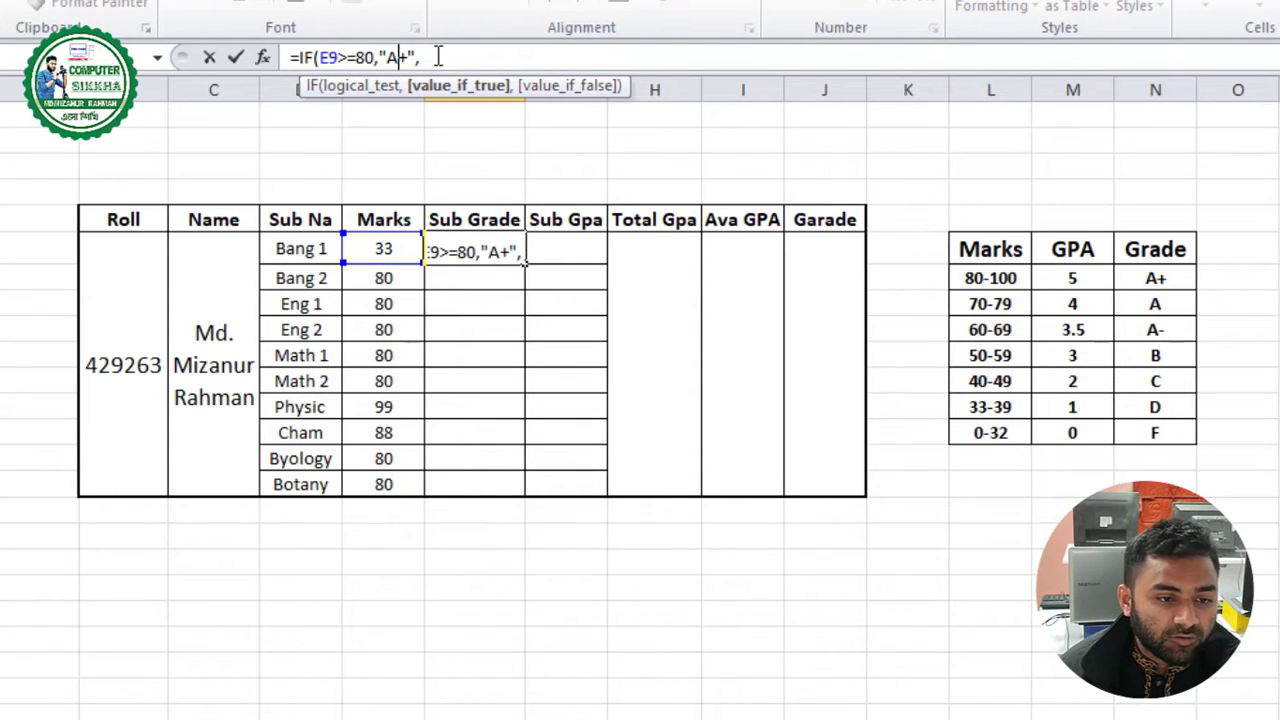
{"action": "key", "text": "Right"}
{"action": "key", "text": "Right"}
{"action": "key", "text": "Right"}
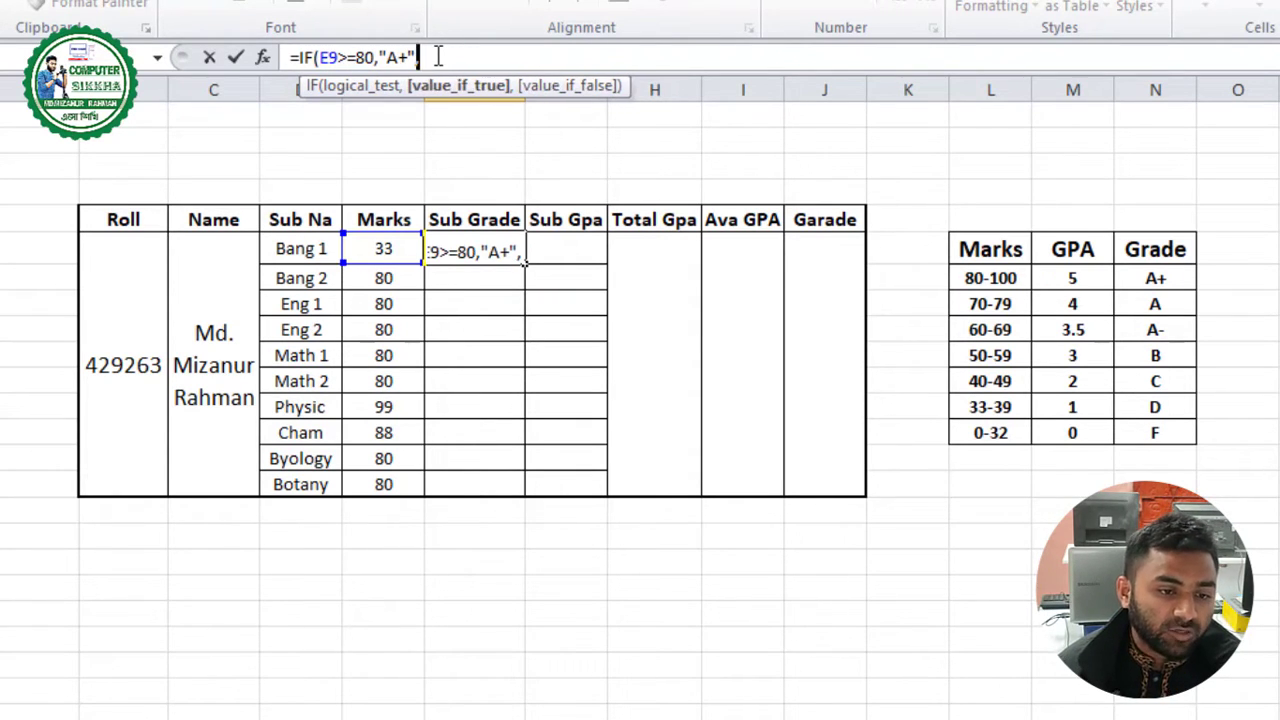
Copy the clause IF(E9>=80,"A+", from the formula, leaving out the equals sign
{"action": "key", "text": "shift+Left"}
{"action": "key", "text": "shift+Left"}
{"action": "key", "text": "shift+Left"}
{"action": "key", "text": "shift+Left"}
{"action": "key", "text": "shift+Left"}
{"action": "key", "text": "shift+Left"}
{"action": "key", "text": "shift+Left"}
{"action": "key", "text": "shift+Left"}
{"action": "key", "text": "shift+Left"}
{"action": "key", "text": "shift+Left"}
{"action": "key", "text": "shift+Left"}
{"action": "key", "text": "shift+Left"}
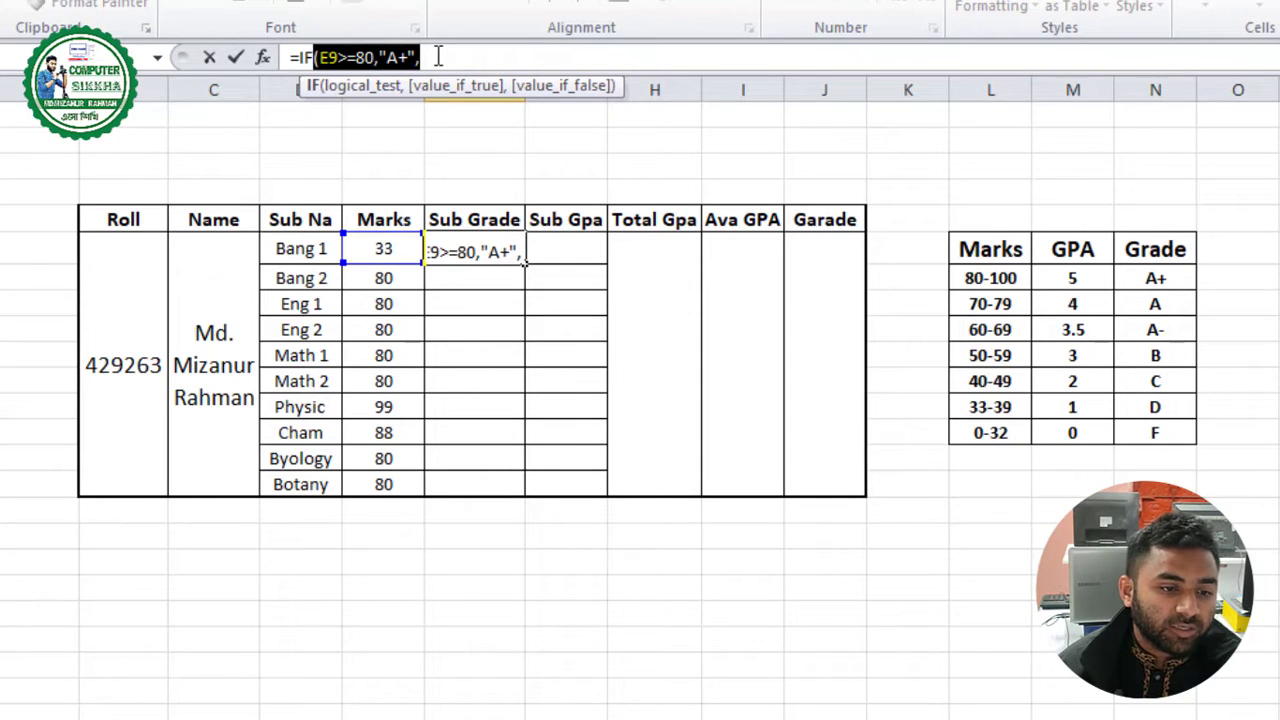
{"action": "key", "text": "shift+Left"}
{"action": "key", "text": "shift+Left"}
{"action": "key", "text": "shift+Left"}
{"action": "key", "text": "ctrl+c"}
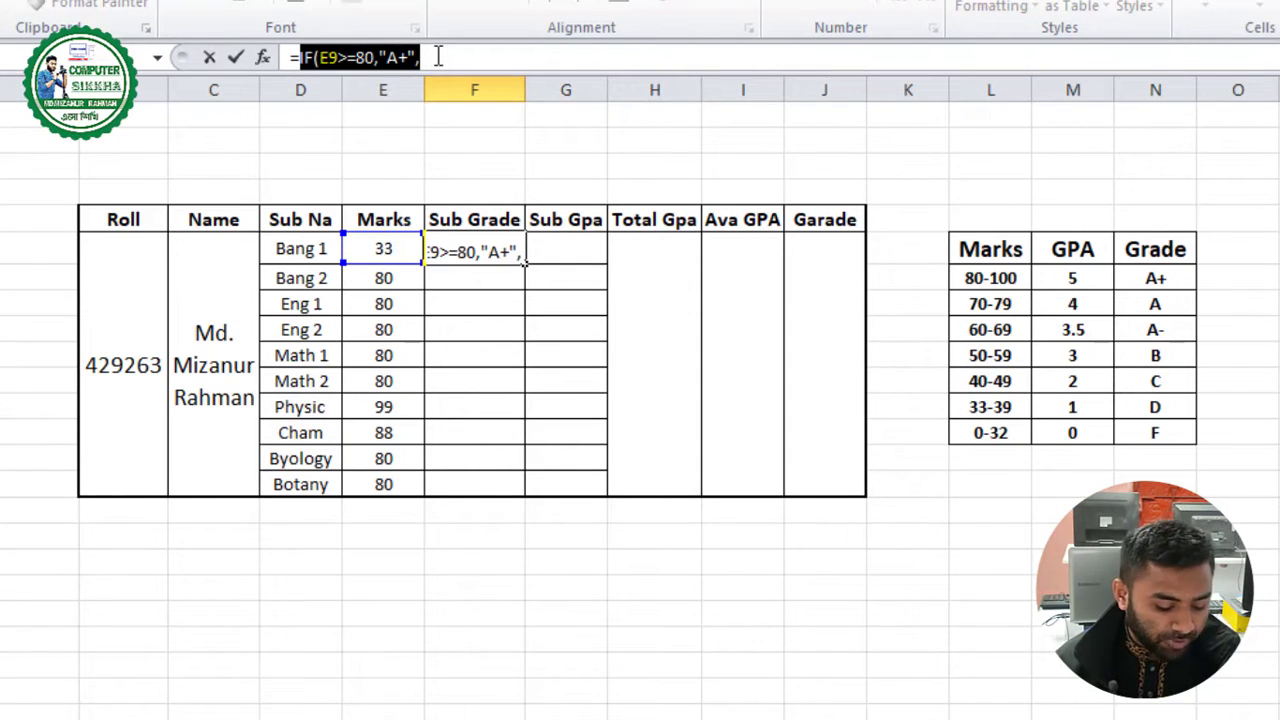
Paste the copied IF clause at the end of the formula as a nested value-if-false
{"action": "key", "text": "Left"}
{"action": "key", "text": "Right"}
{"action": "key", "text": "Right"}
{"action": "key", "text": "Right"}
{"action": "key", "text": "Right"}
{"action": "key", "text": "Right"}
{"action": "key", "text": "Right"}
{"action": "key", "text": "Right"}
{"action": "key", "text": "Right"}
{"action": "key", "text": "Right"}
{"action": "key", "text": "Right"}
{"action": "key", "text": "Right"}
{"action": "key", "text": "Right"}
{"action": "key", "text": "Right"}
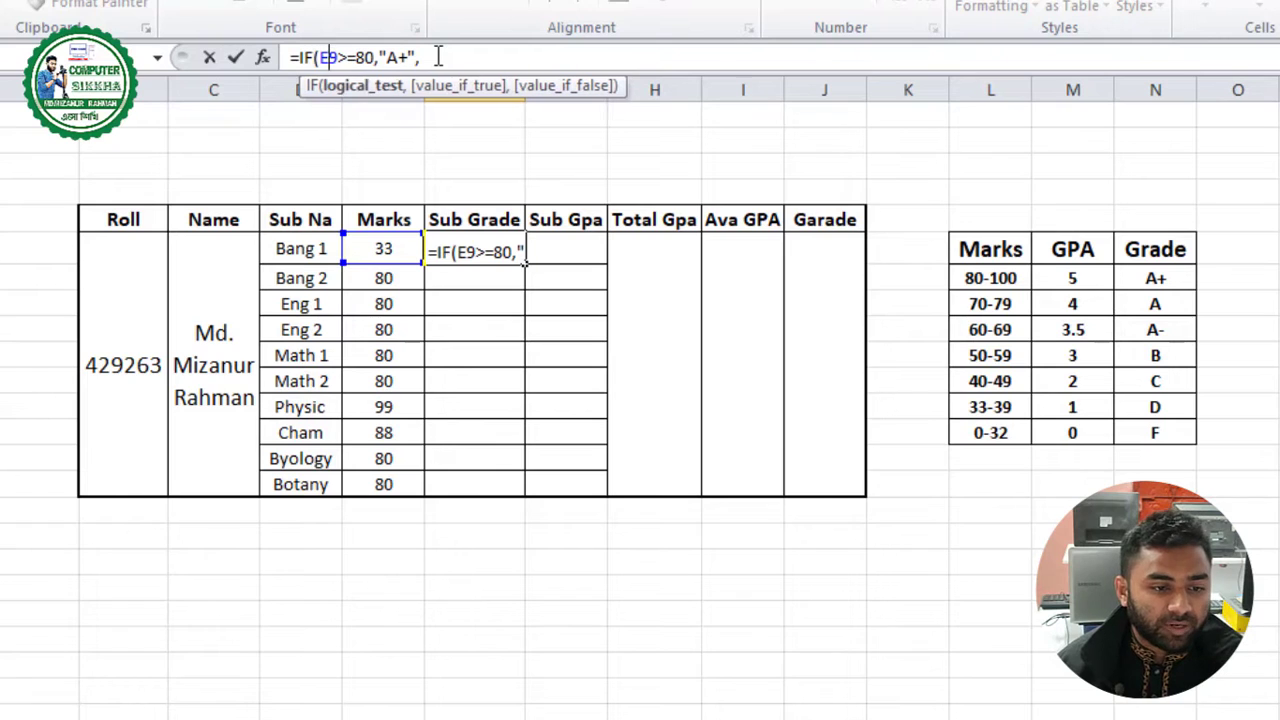
{"action": "key", "text": "Right"}
{"action": "key", "text": "Right"}
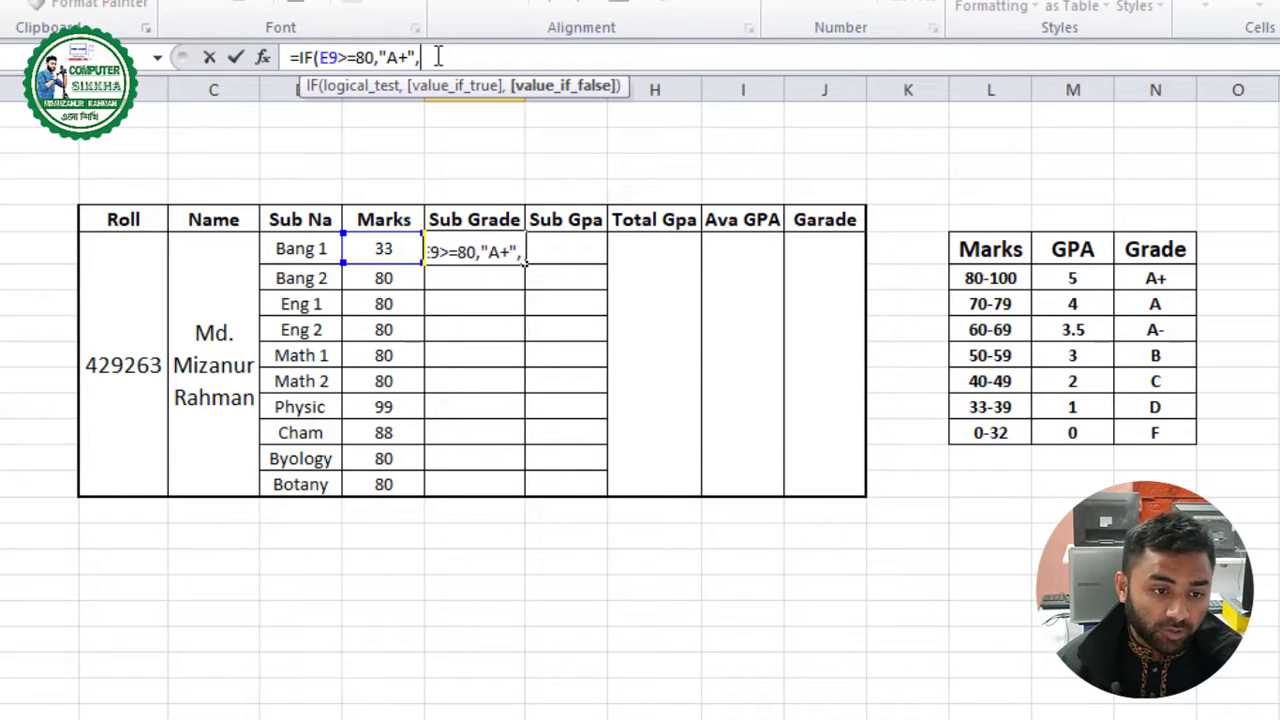
{"action": "key", "text": "ctrl+v"}
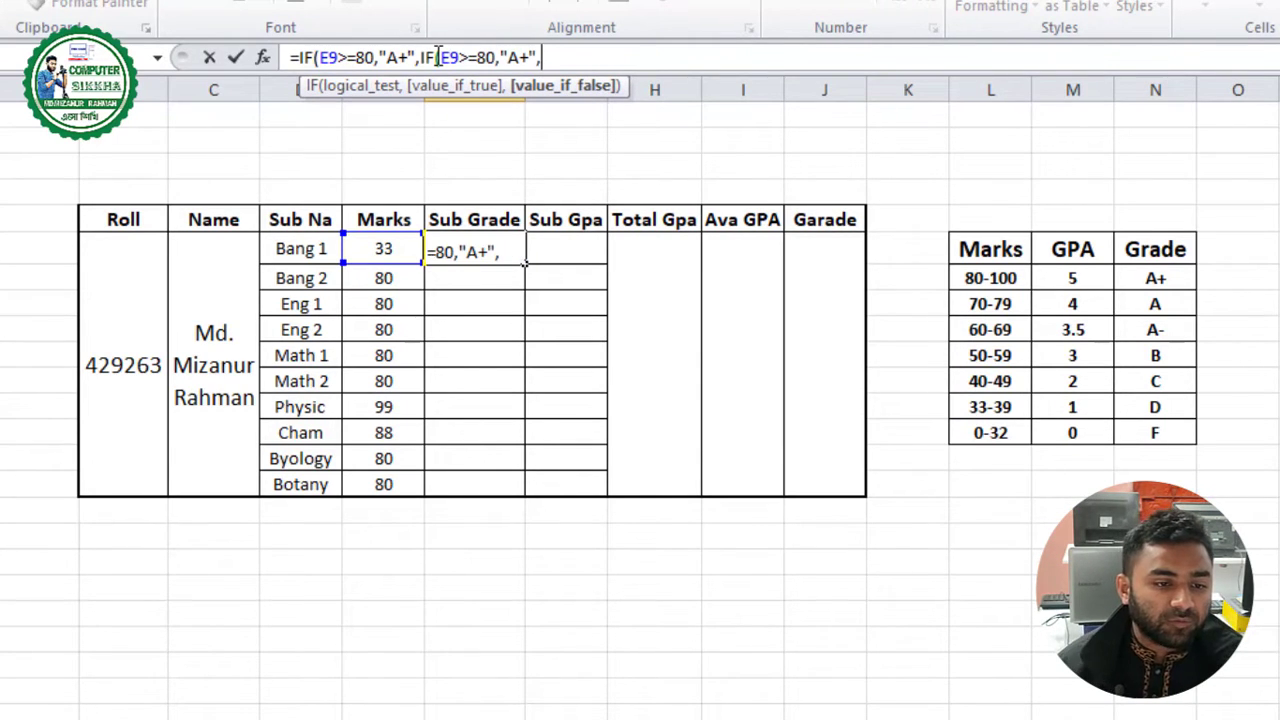
Change the second IF clause to test E9>=70 and return "A"
{"action": "key", "text": "Left"}
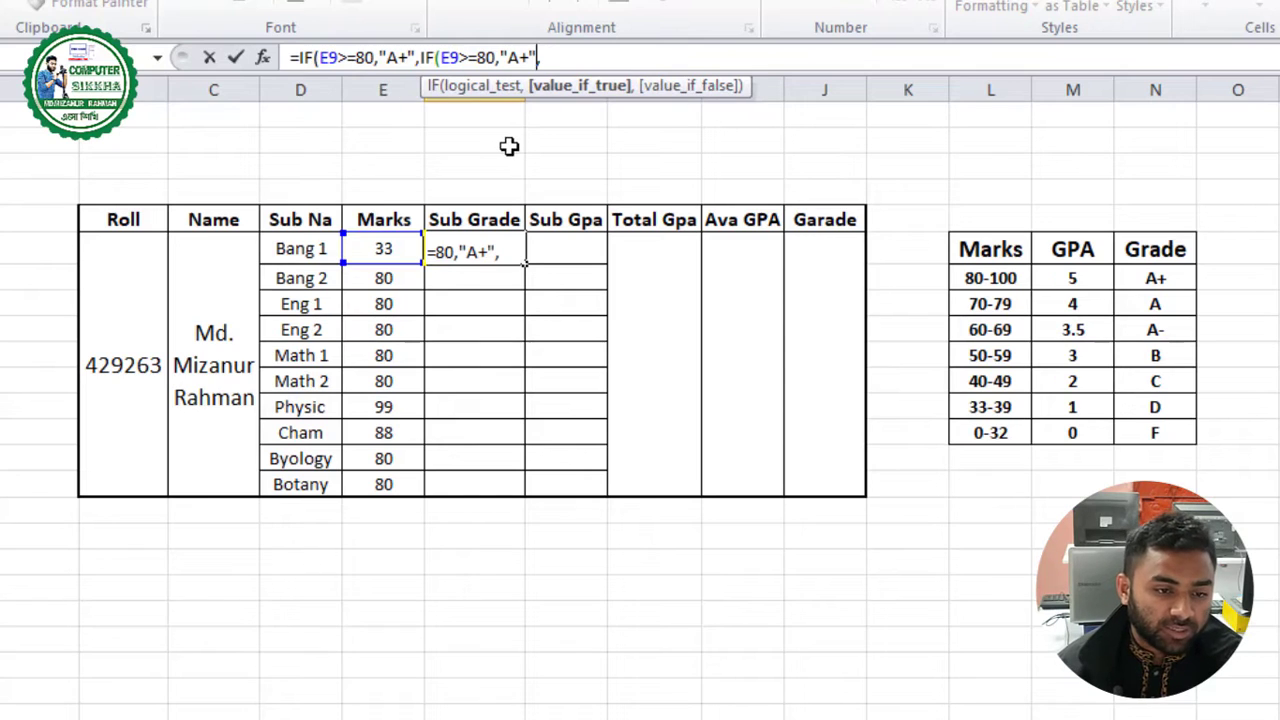
{"action": "key", "text": "Left"}
{"action": "key", "text": "Left"}
{"action": "key", "text": "Left"}
{"action": "key", "text": "Left"}
{"action": "key", "text": "Left"}
{"action": "key", "text": "BackSpace"}
{"action": "key", "text": "BackSpace"}
{"action": "type", "text": "70"}
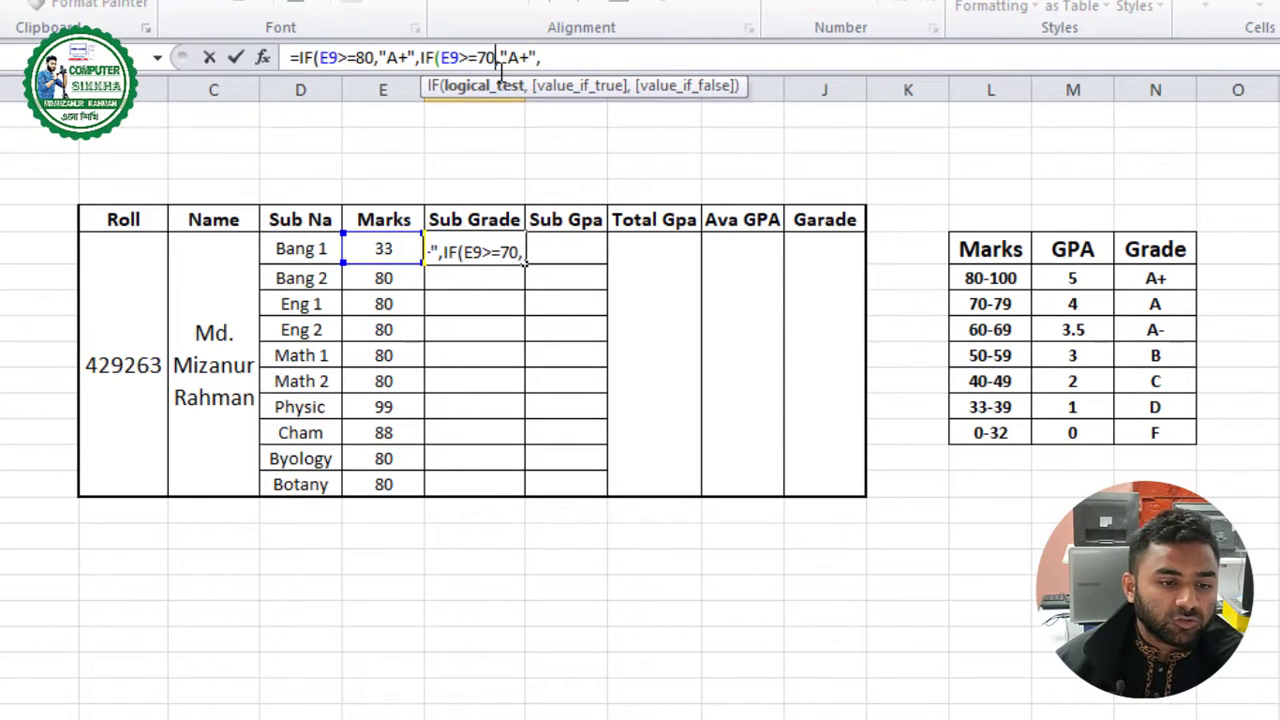
{"action": "key", "text": "Right"}
{"action": "key", "text": "Right"}
{"action": "key", "text": "Right"}
{"action": "key", "text": "Right"}
{"action": "key", "text": "BackSpace"}
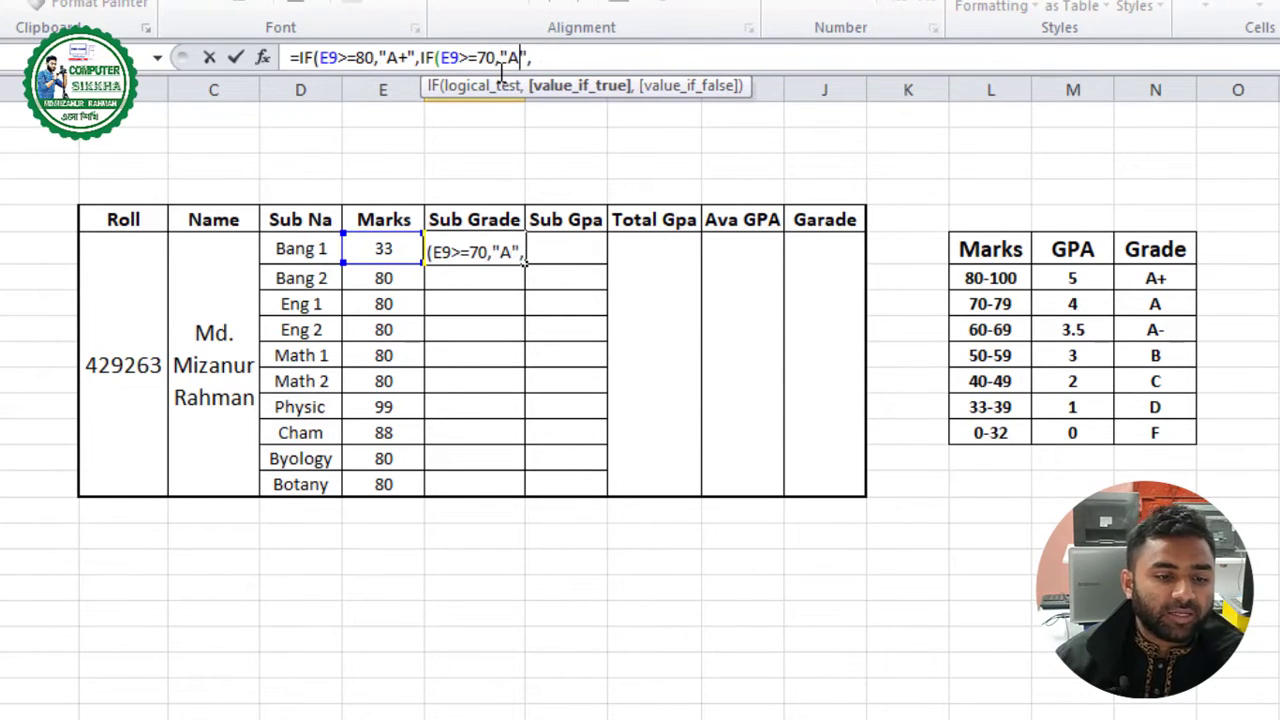
Paste the copied IF clause at the end of the formula and change its test to E9>=60
{"action": "key", "text": "Right"}
{"action": "key", "text": "Right"}
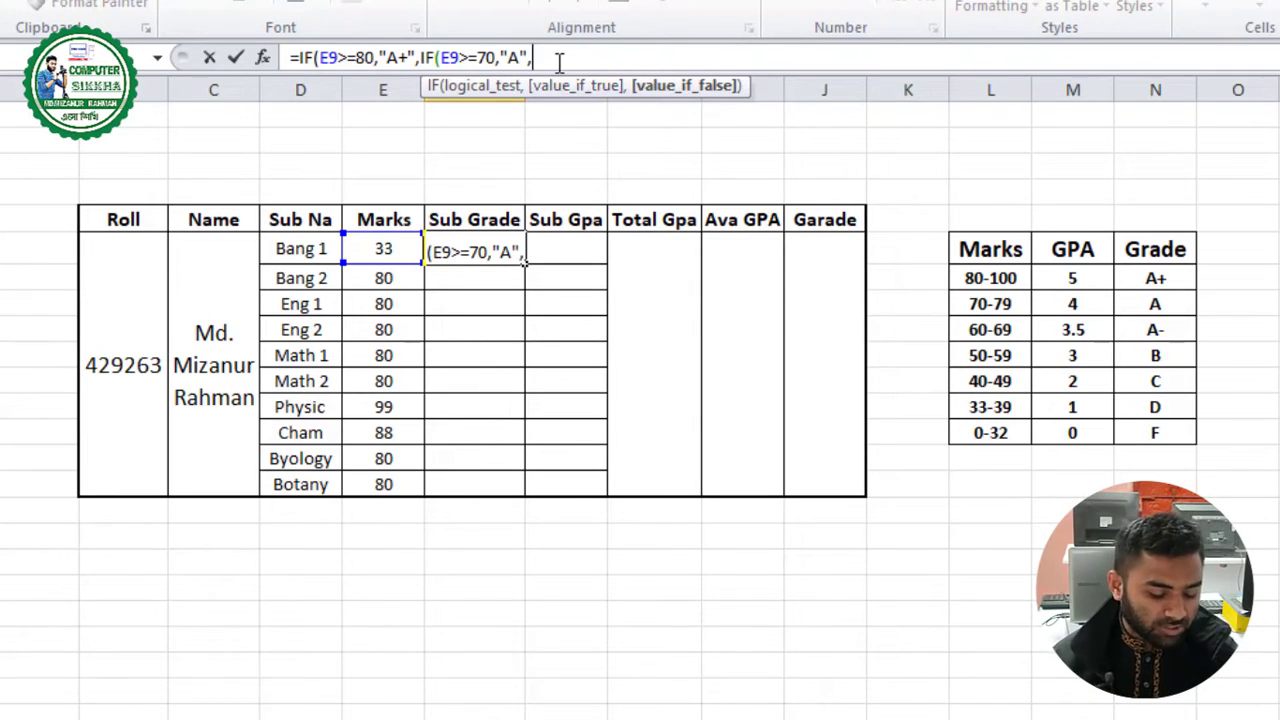
{"action": "key", "text": "ctrl+v"}
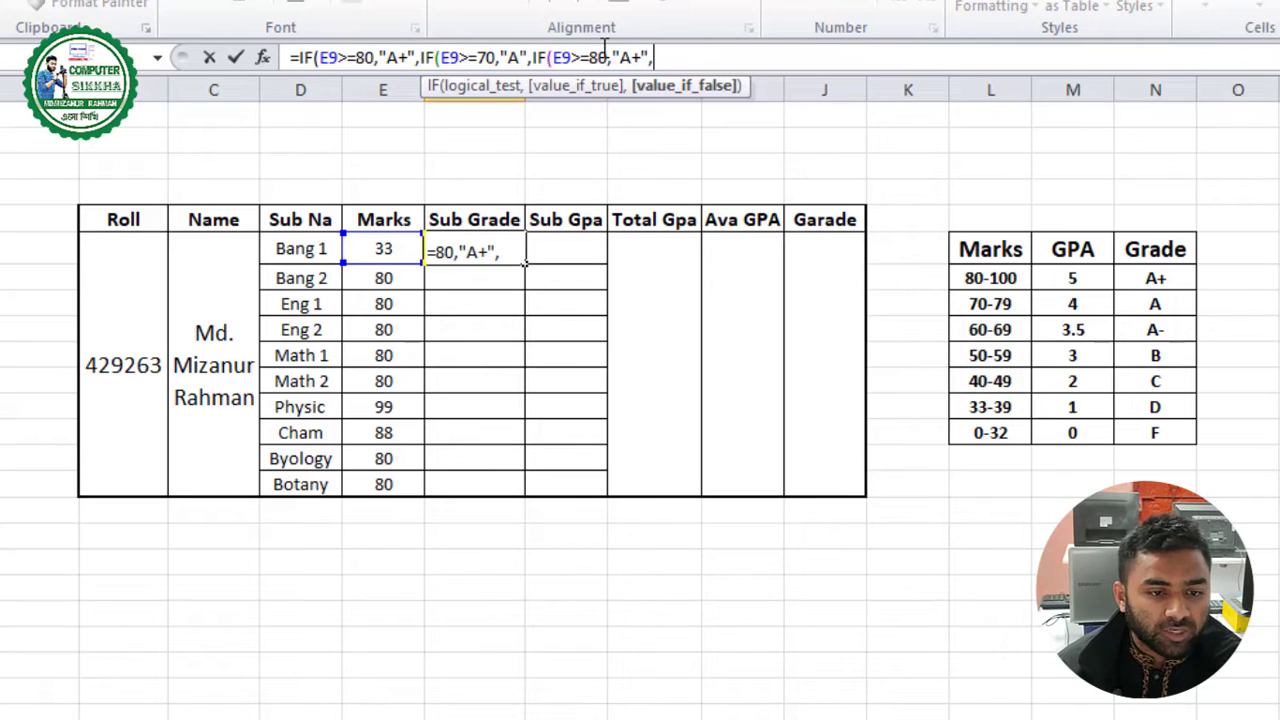
{"action": "left_click", "coordinate": [593, 57]}
{"action": "key", "text": "shift+Left"}
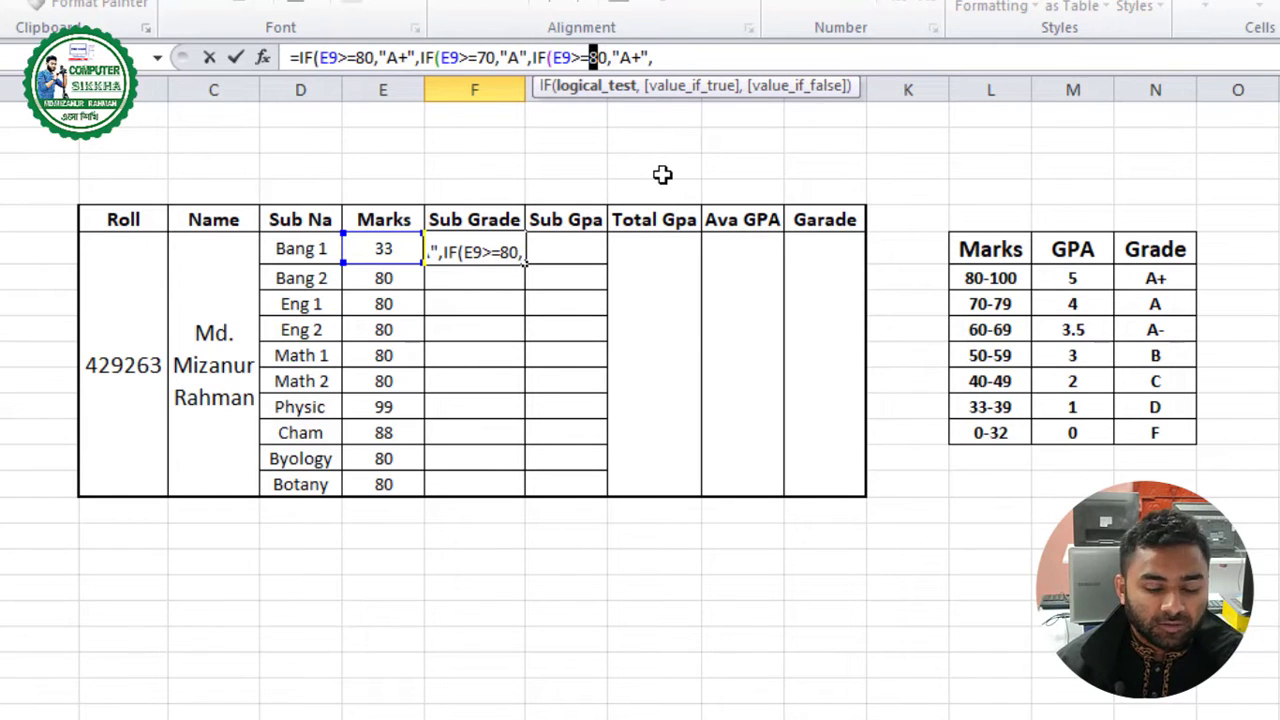
{"action": "type", "text": "6"}
Change the third IF clause's value if true to "A-"
{"action": "key", "text": "Right"}
{"action": "key", "text": "Right"}
{"action": "key", "text": "Right"}
{"action": "key", "text": "Right"}
{"action": "key", "text": "Right"}
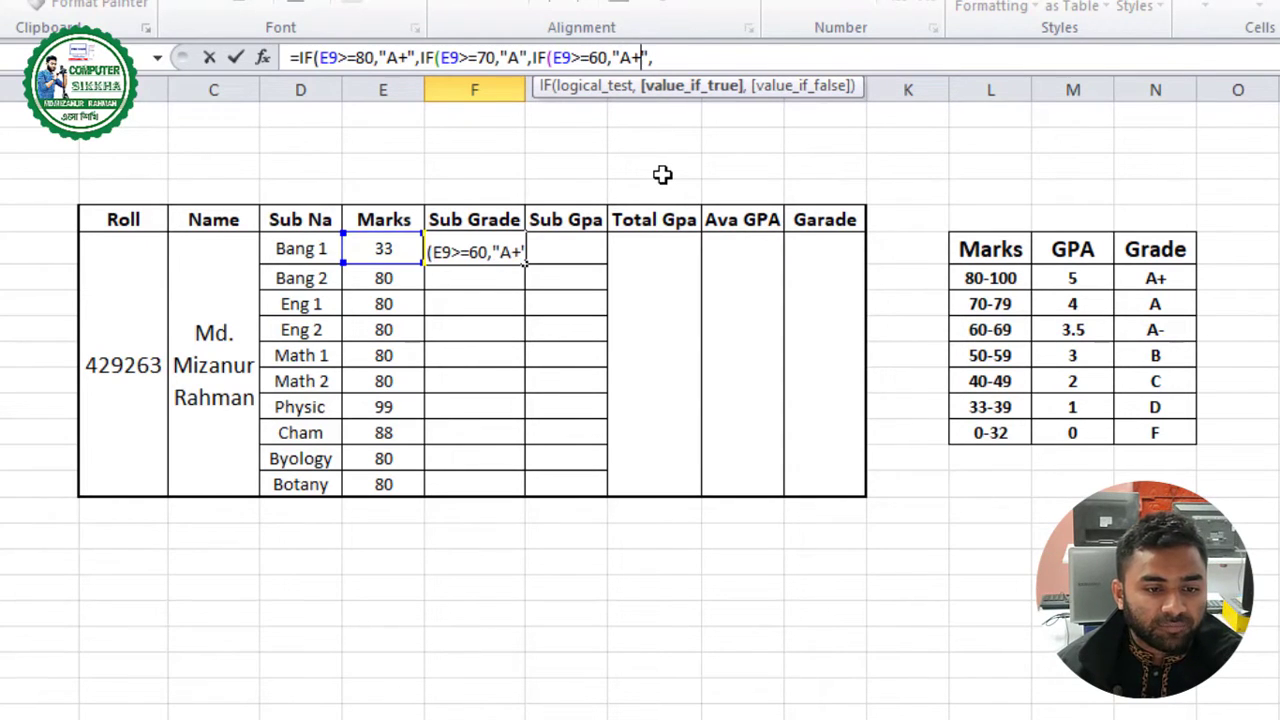
{"action": "key", "text": "shift+Left"}
{"action": "key", "text": "shift+Left"}
{"action": "key", "text": "Right"}
{"action": "key", "text": "shift+Right"}
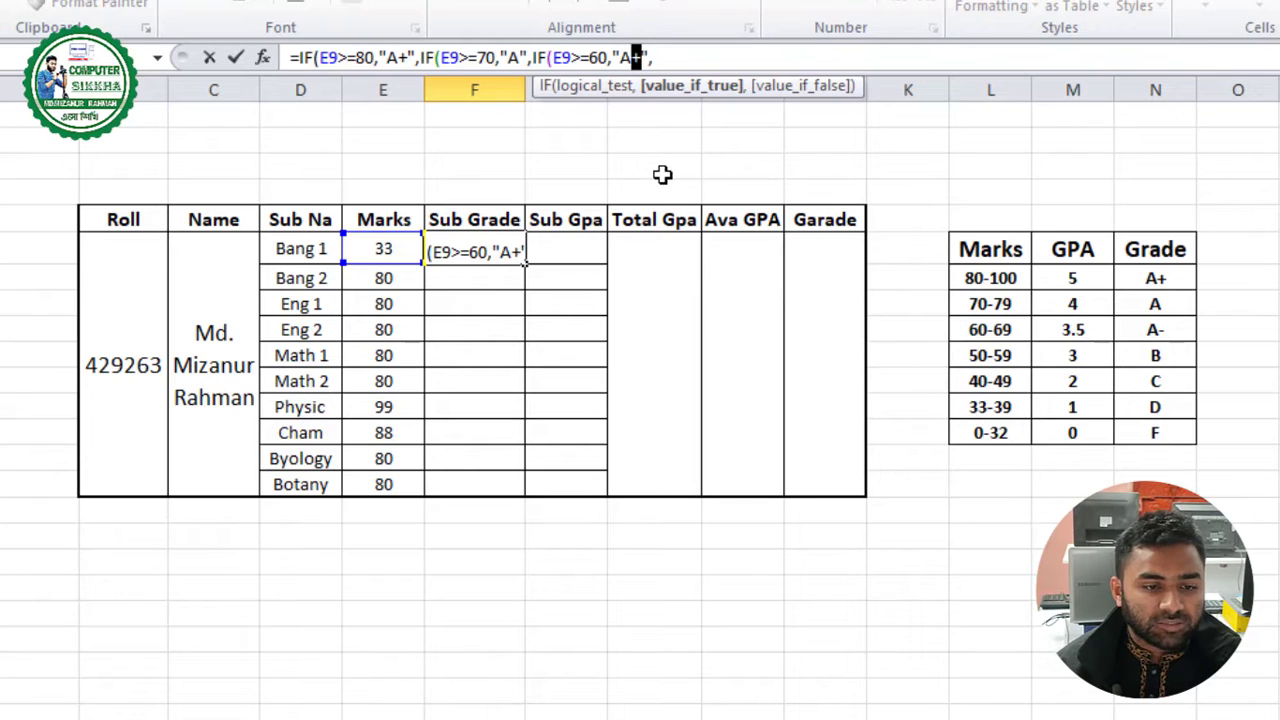
{"action": "type", "text": "-"}
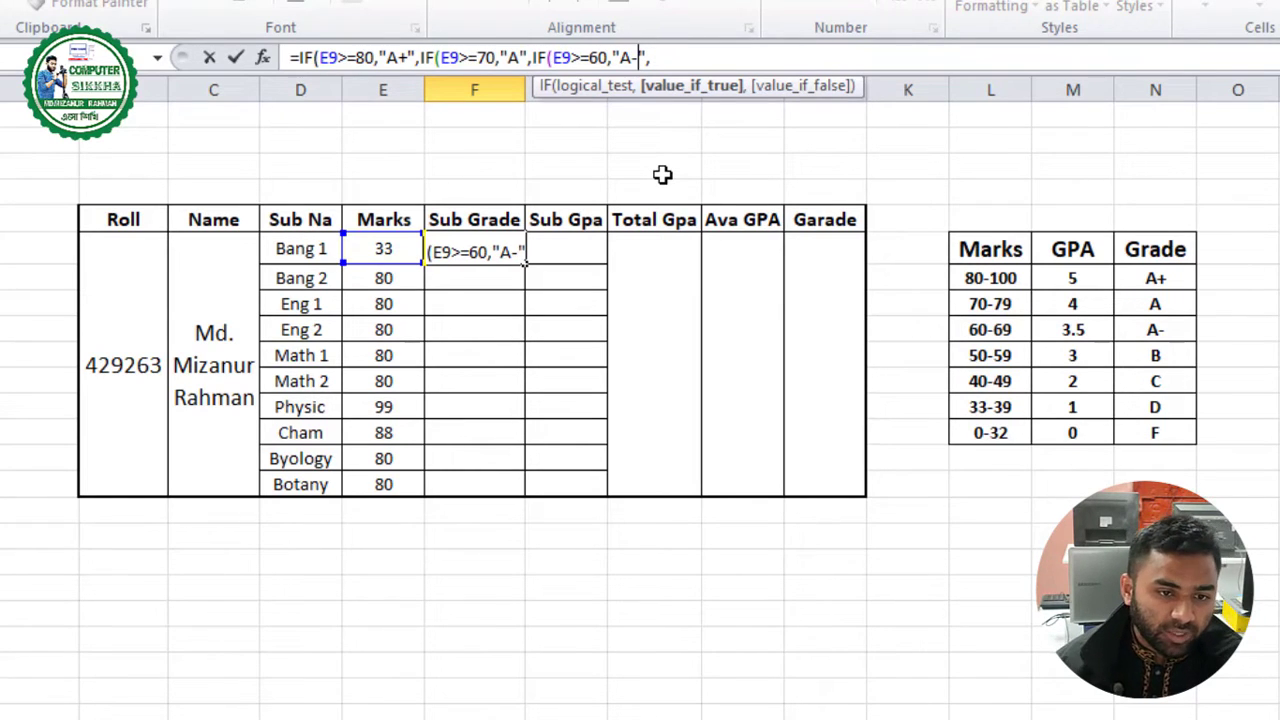
Append another copy of the IF clause as the fourth nested test and change its condition to E9>=50
{"action": "key", "text": "Right"}
{"action": "key", "text": "Right"}
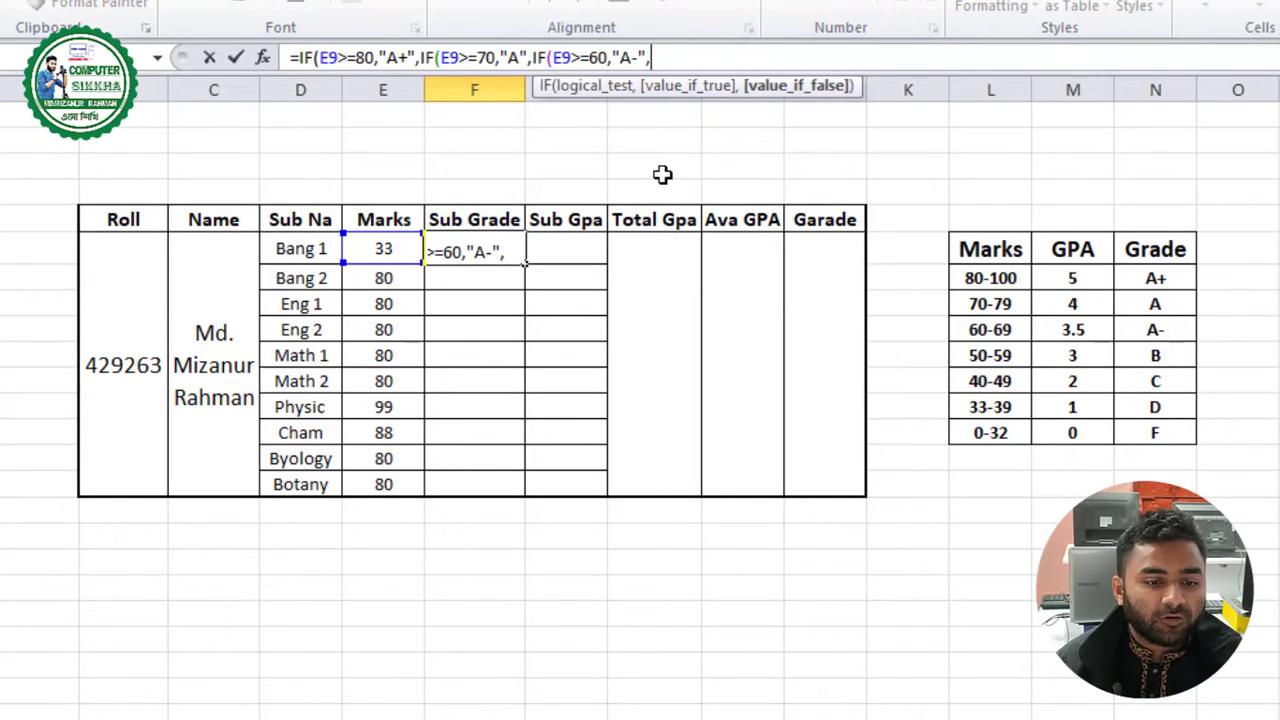
{"action": "type", "text": "IF(E9>=80,\"A+\","}
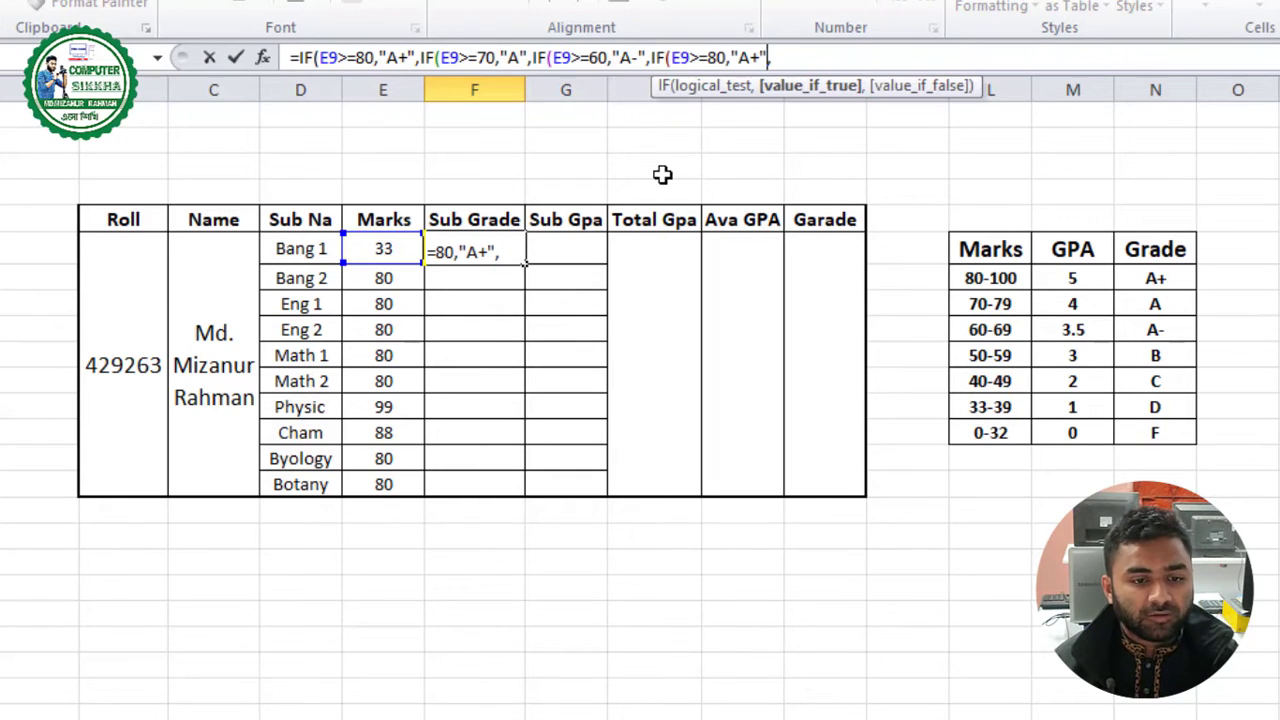
{"action": "key", "text": "Left"}
{"action": "key", "text": "Left"}
{"action": "key", "text": "Left"}
{"action": "key", "text": "Left"}
{"action": "key", "text": "Left"}
{"action": "key", "text": "Left"}
{"action": "key", "text": "Left"}
{"action": "key", "text": "Left"}
{"action": "key", "text": "Left"}
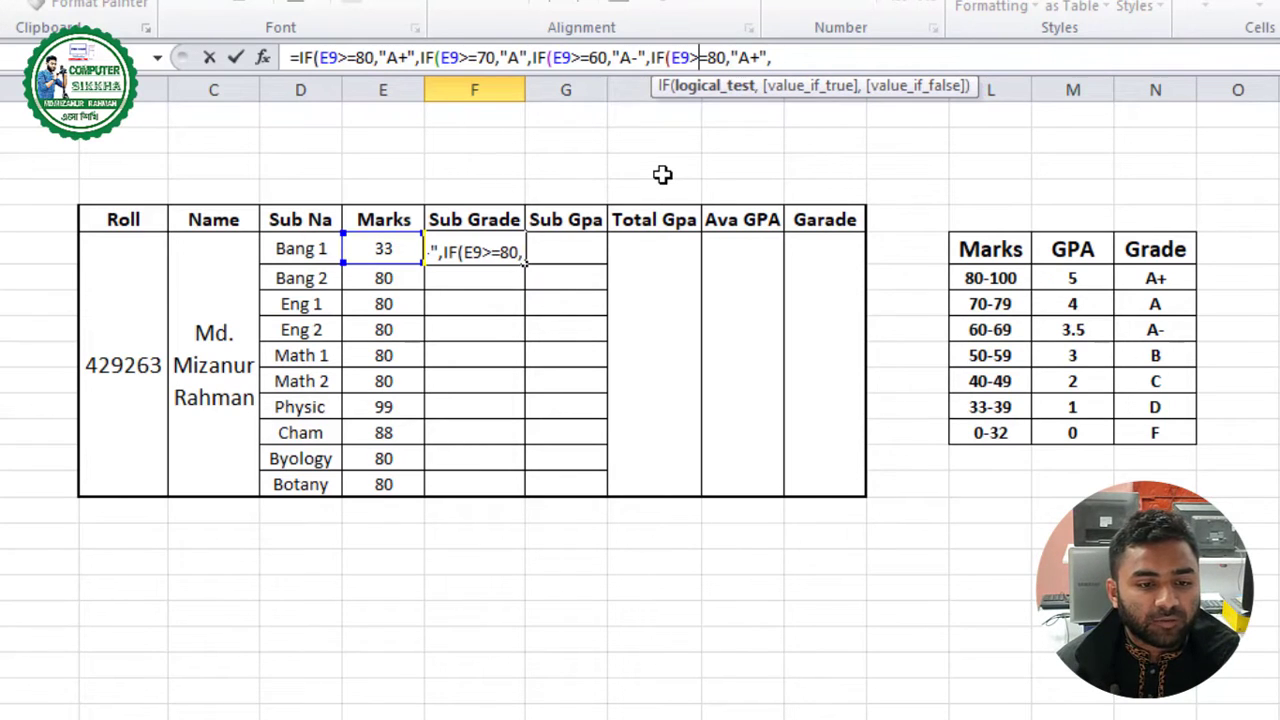
{"action": "key", "text": "Right"}
{"action": "key", "text": "shift+Right"}
{"action": "key", "text": "shift+Right"}
{"action": "type", "text": "50"}
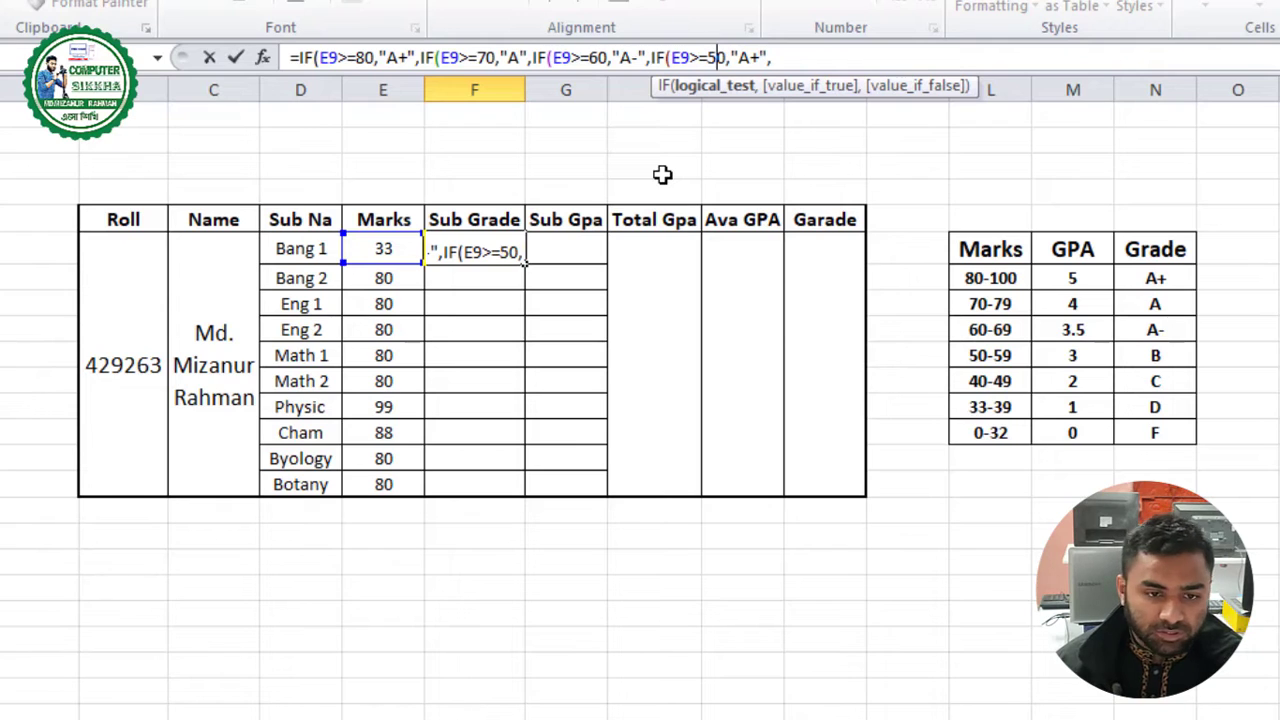
Change the fourth IF clause's value if true to "B"
{"action": "key", "text": "Right"}
{"action": "key", "text": "Right"}
{"action": "key", "text": "Right"}
{"action": "key", "text": "Right"}
{"action": "key", "text": "shift+Left"}
{"action": "key", "text": "shift+Left"}
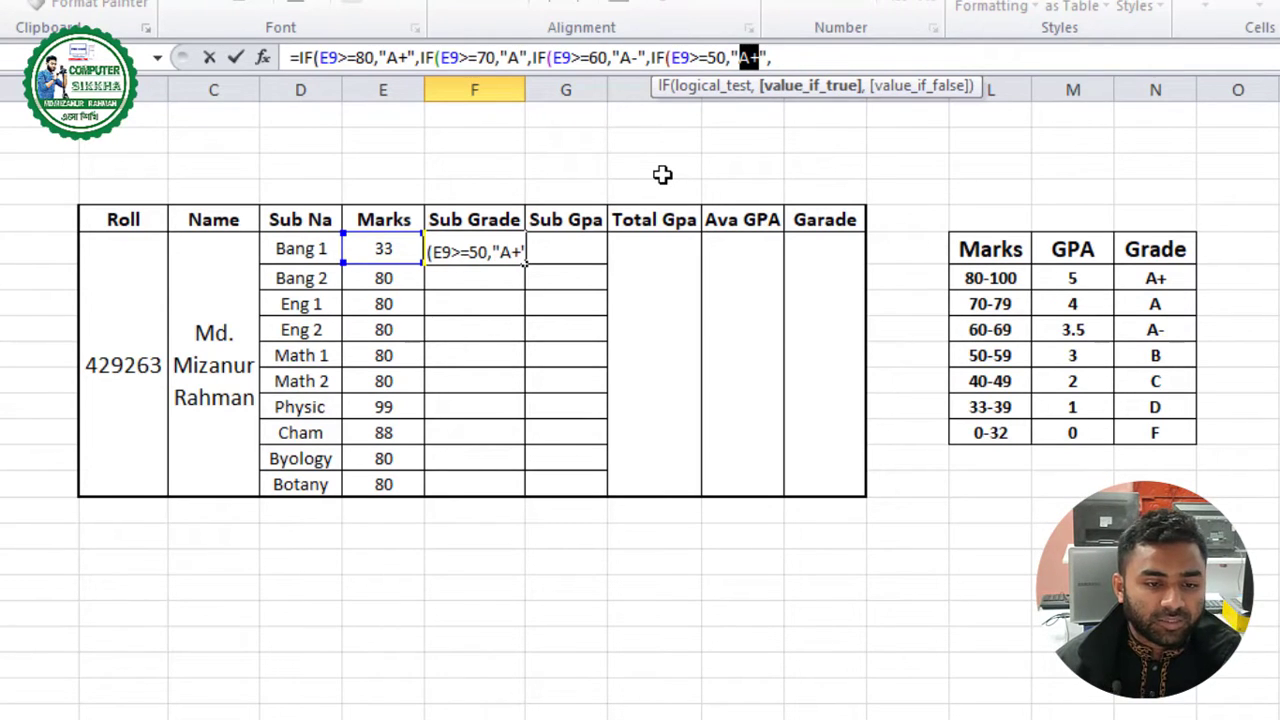
{"action": "type", "text": "B"}
Append the IF clause again as the fifth nested test and set its condition to E9>=40
{"action": "key", "text": "Right"}
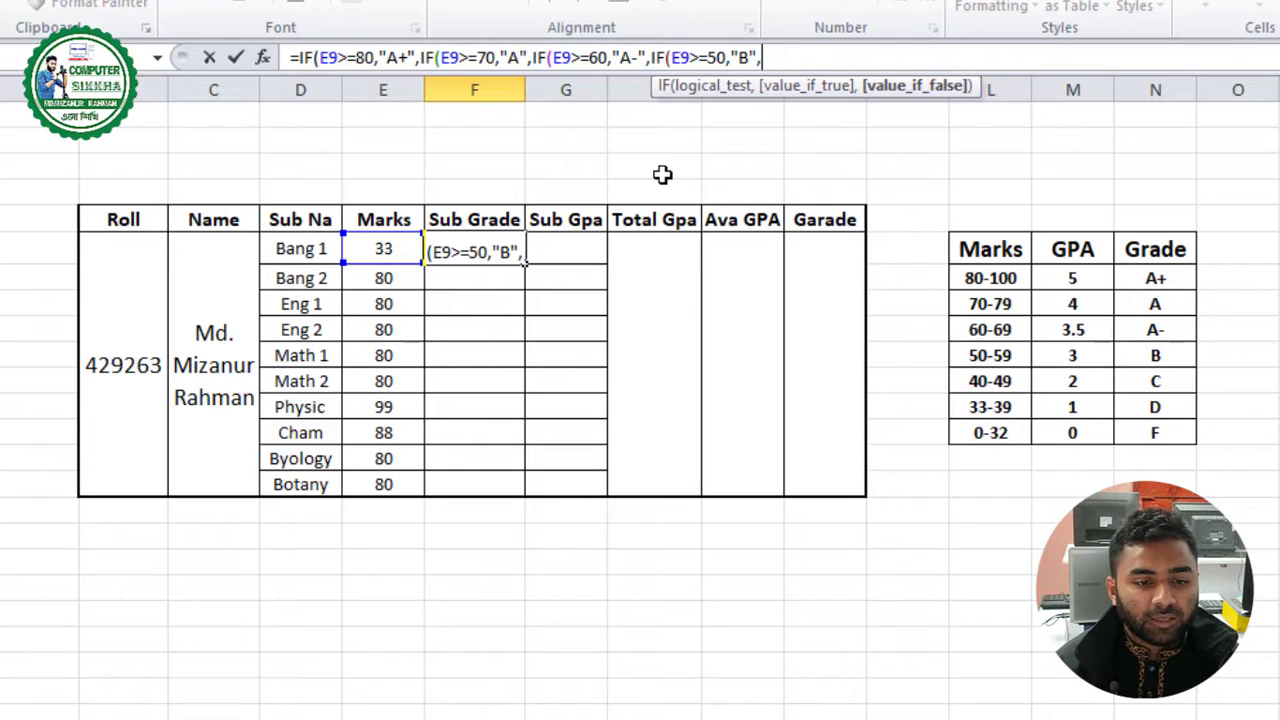
{"action": "type", "text": "IF(E9>=80,\"A+\","}
{"action": "key", "text": "Left"}
{"action": "key", "text": "Left"}
{"action": "key", "text": "Left"}
{"action": "key", "text": "Left"}
{"action": "key", "text": "Left"}
{"action": "key", "text": "Left"}
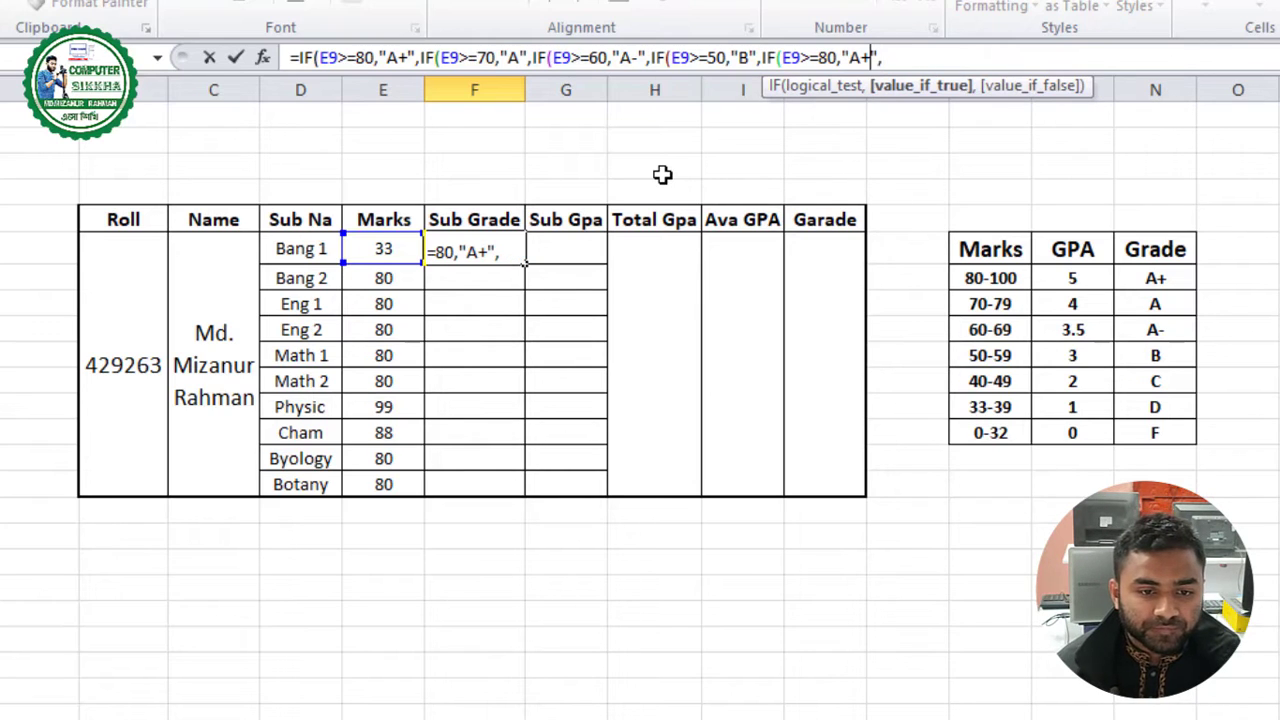
{"action": "key", "text": "shift+Left"}
{"action": "key", "text": "shift+Left"}
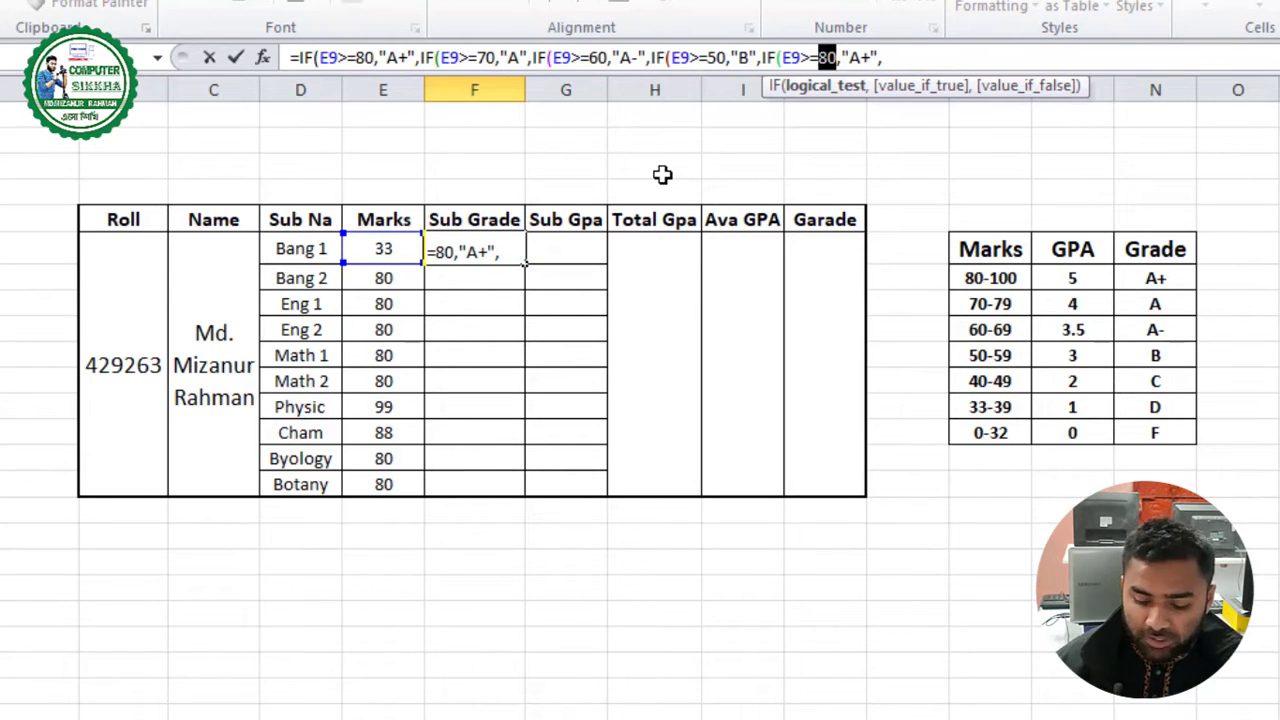
{"action": "type", "text": "40"}
Change the fifth IF clause's value if true to "C"
{"action": "key", "text": "Right"}
{"action": "key", "text": "Right"}
{"action": "key", "text": "Right"}
{"action": "key", "text": "Right"}
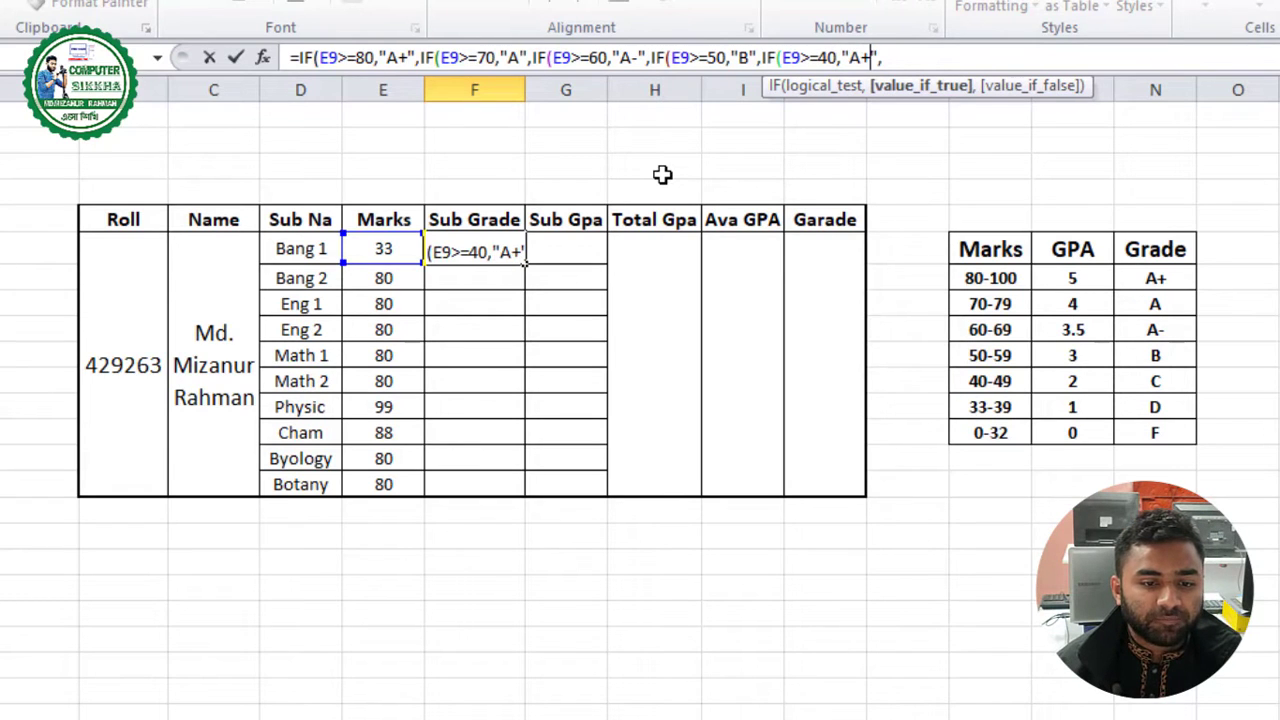
{"action": "key", "text": "shift+Left"}
{"action": "key", "text": "shift+Left"}
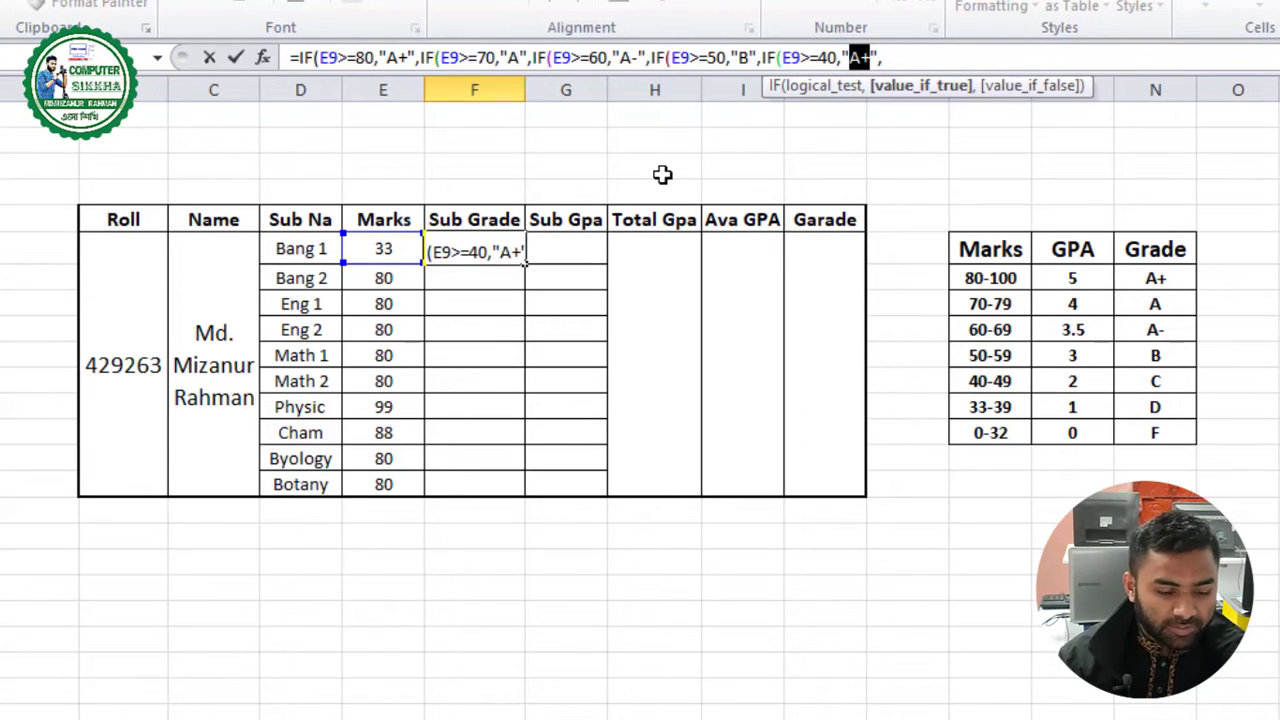
{"action": "type", "text": "C"}
Append the IF clause again as the sixth nested test and set its condition to E9>=33
{"action": "key", "text": "Right"}
{"action": "key", "text": "Right"}
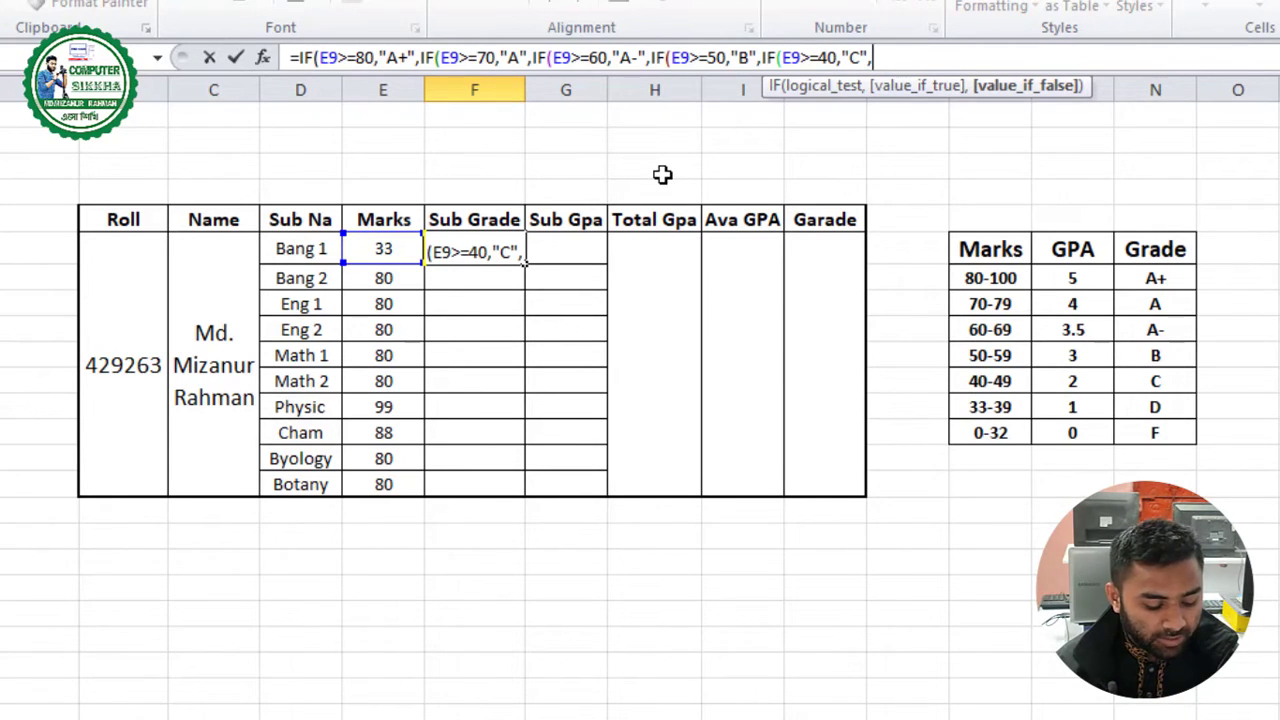
{"action": "type", "text": "IF(E9>=80,\"A+\","}
{"action": "key", "text": "Left"}
{"action": "key", "text": "Left"}
{"action": "key", "text": "Left"}
{"action": "key", "text": "Left"}
{"action": "key", "text": "Left"}
{"action": "key", "text": "Left"}
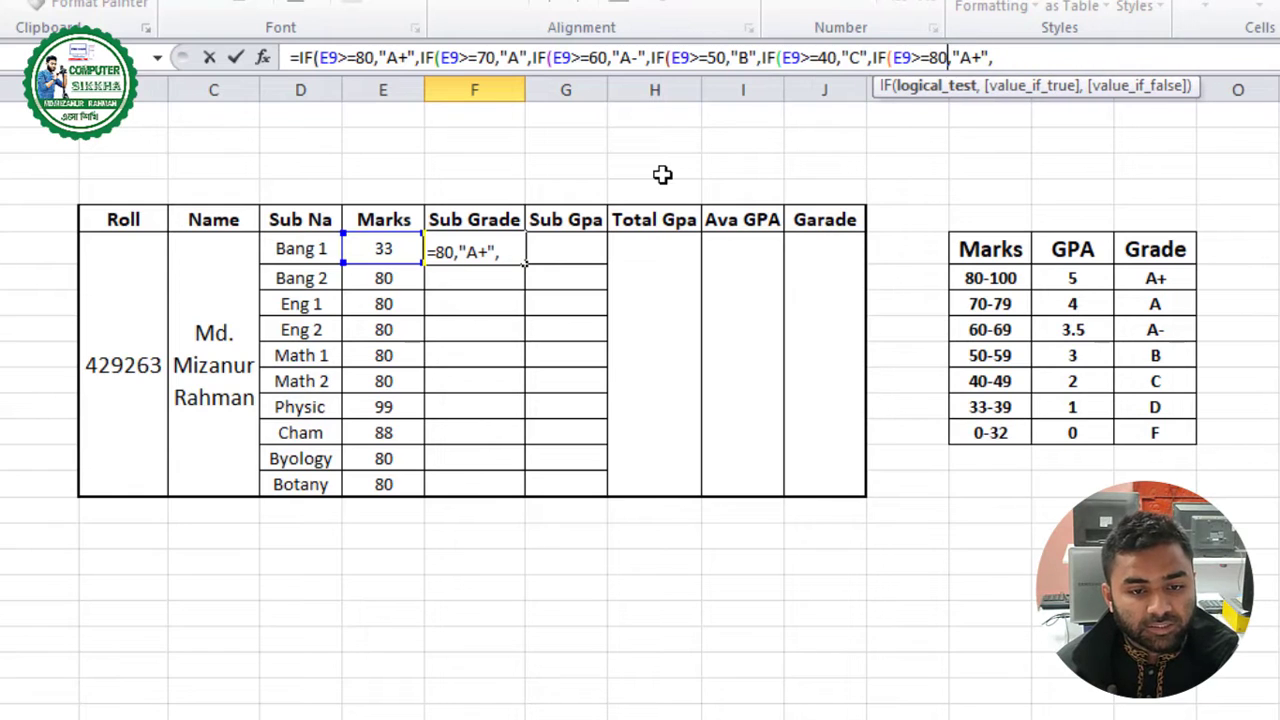
{"action": "key", "text": "shift+Left"}
{"action": "key", "text": "shift+Left"}
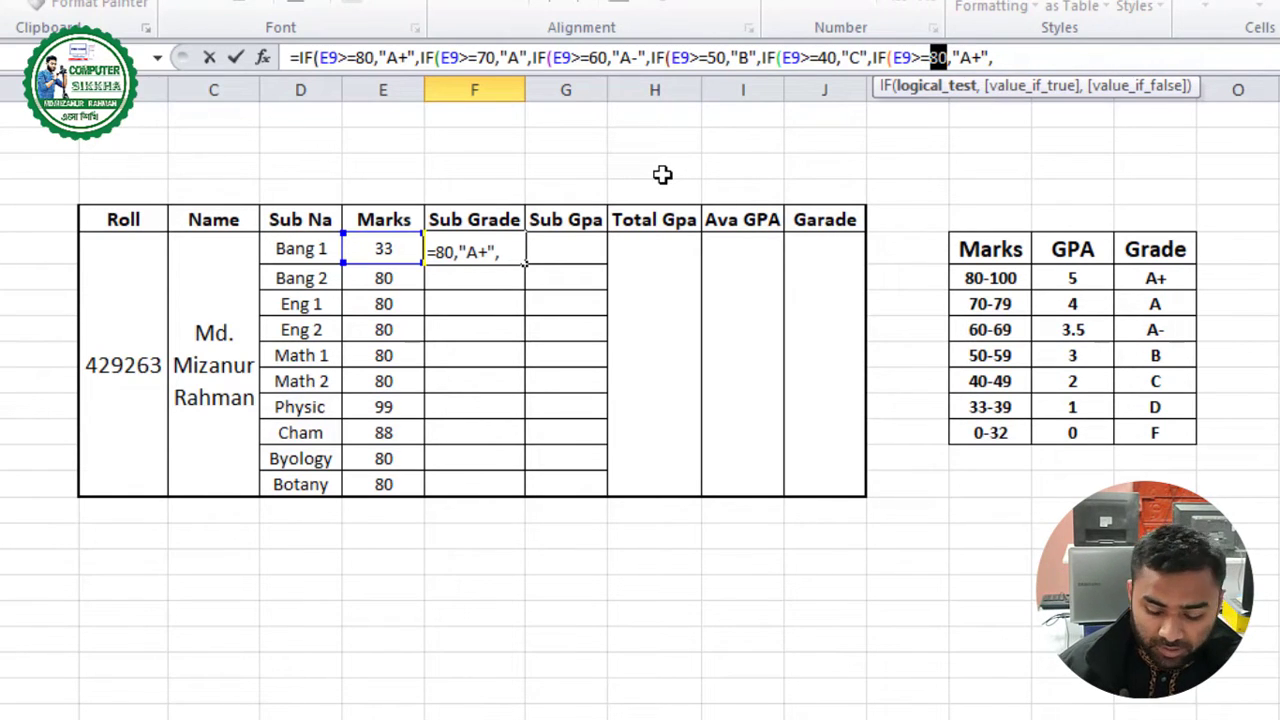
{"action": "type", "text": "33"}
Change the sixth IF clause's value if true to "D"
{"action": "key", "text": "Right"}
{"action": "key", "text": "Right"}
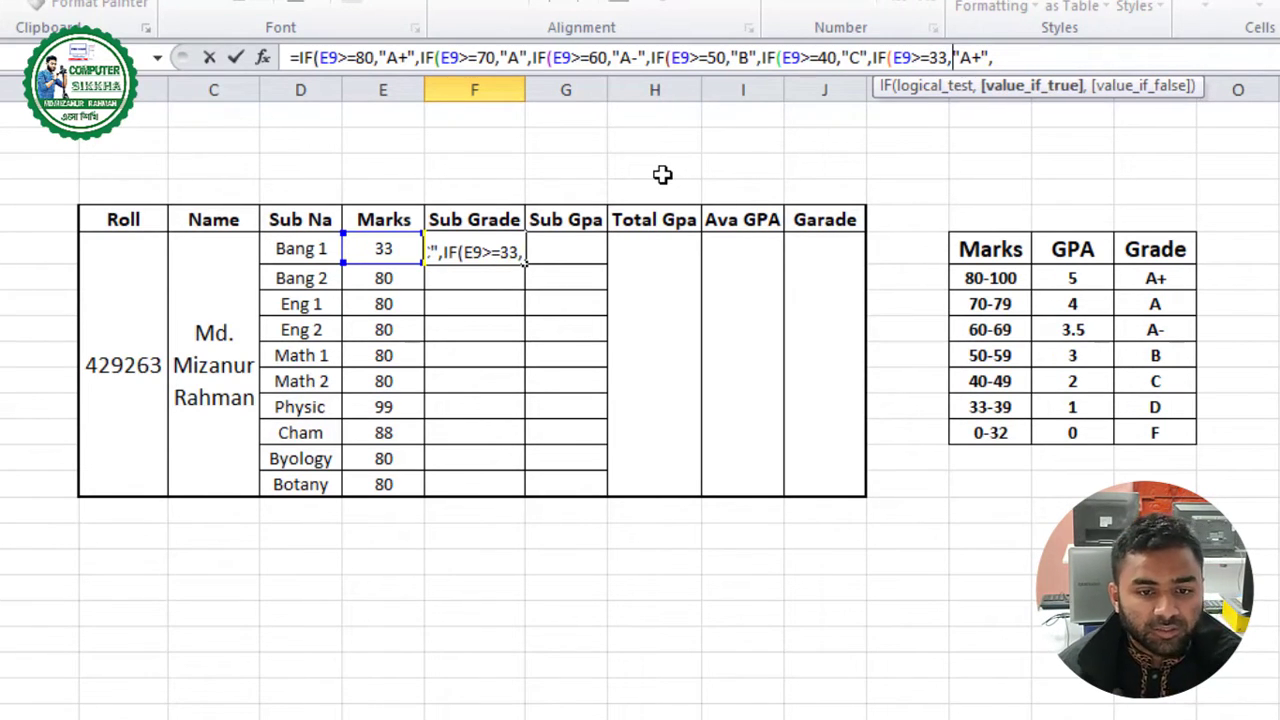
{"action": "key", "text": "shift+Right"}
{"action": "key", "text": "shift+Right"}
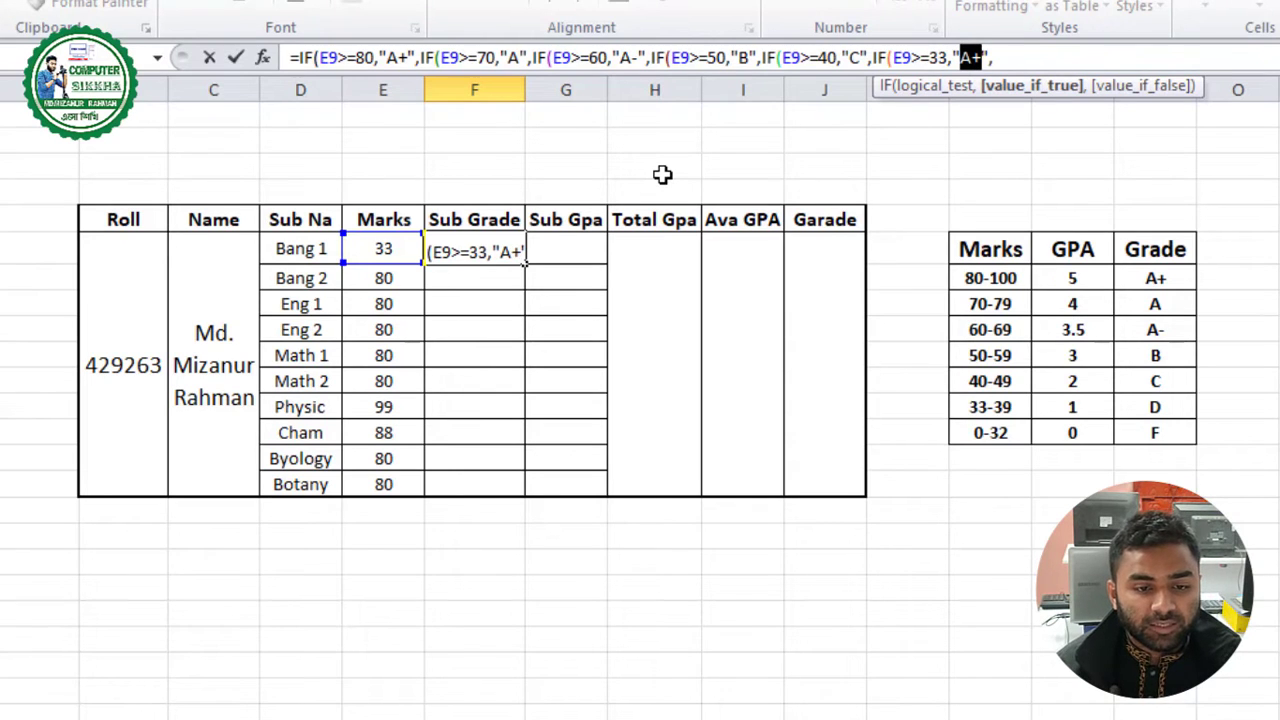
{"action": "type", "text": "D"}
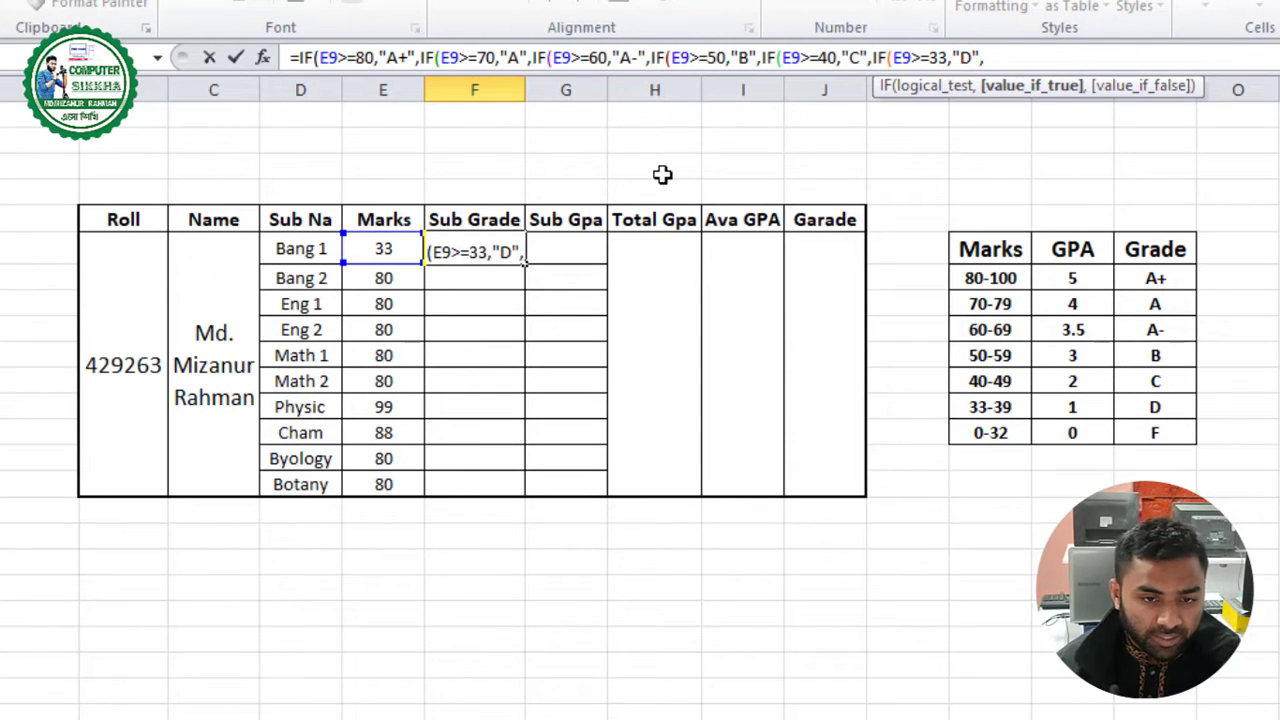
Append the IF clause again as the seventh nested test and set its condition to E9>=0
{"action": "key", "text": "Right"}
{"action": "key", "text": "Right"}
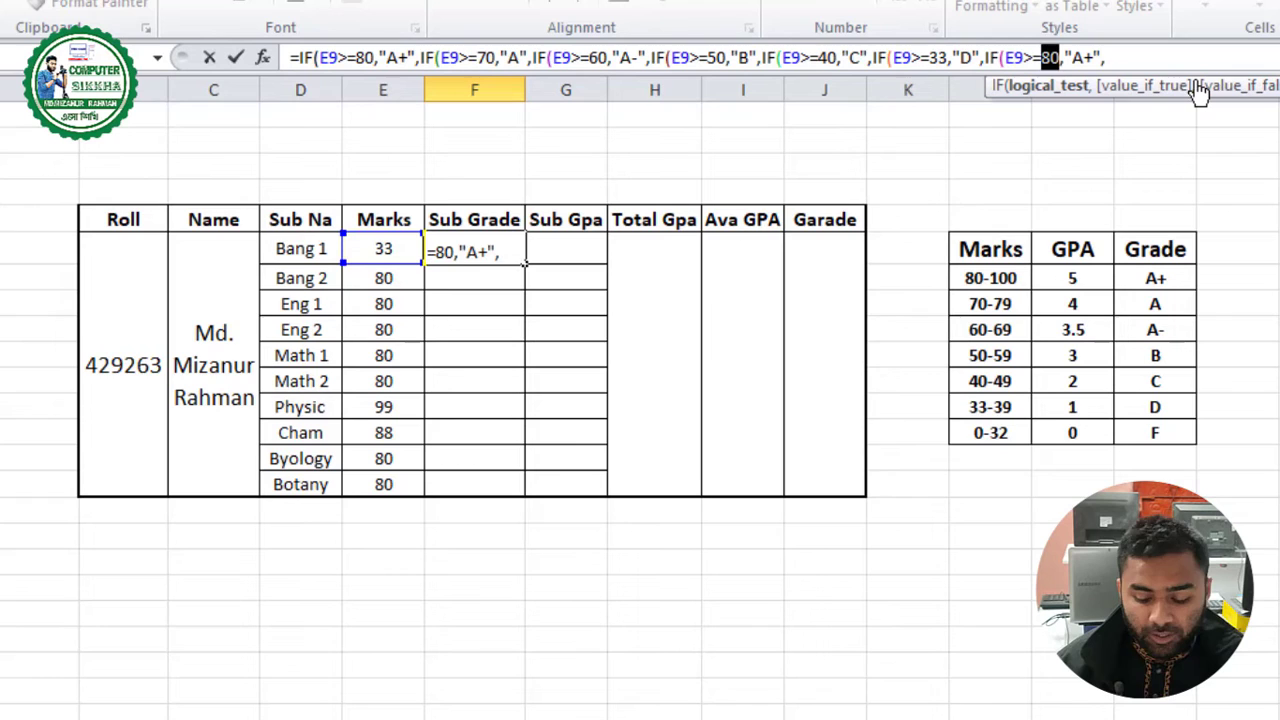
{"action": "type", "text": "0"}
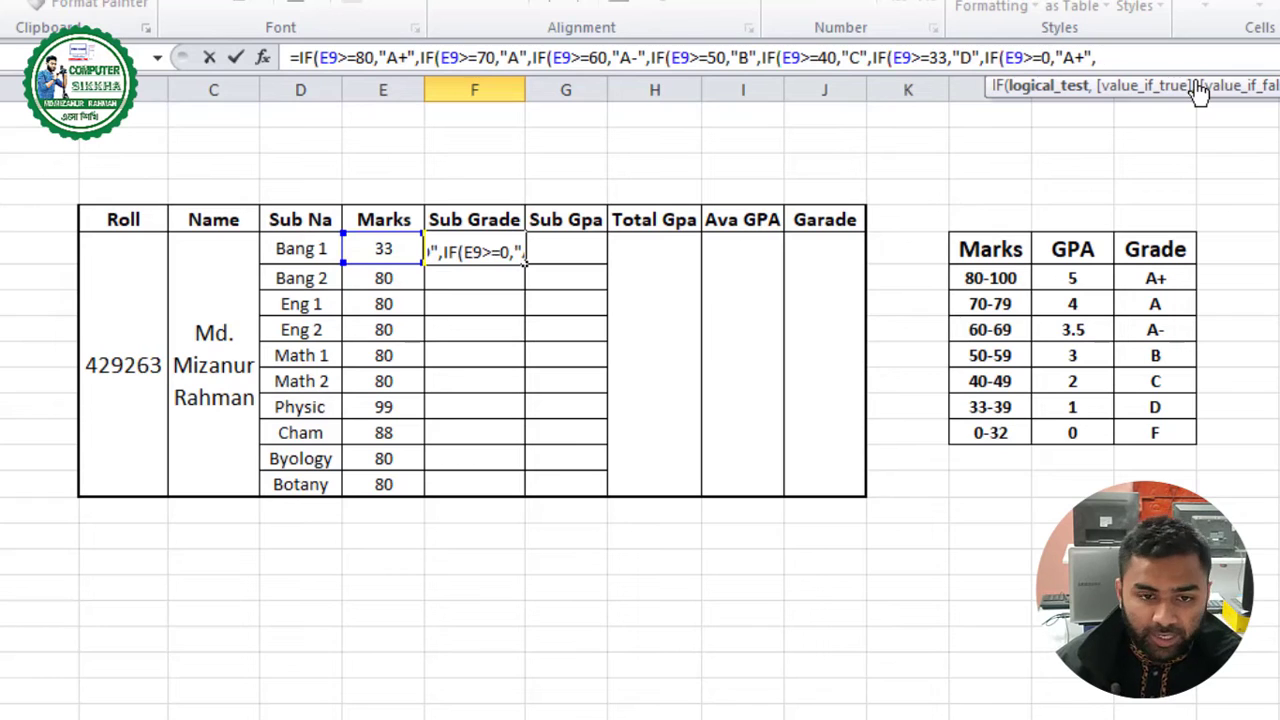
Change the last IF clause's value if true to "F" and remove the trailing comma from the formula
{"action": "key", "text": "Right"}
{"action": "key", "text": "Right"}
{"action": "key", "text": "Right"}
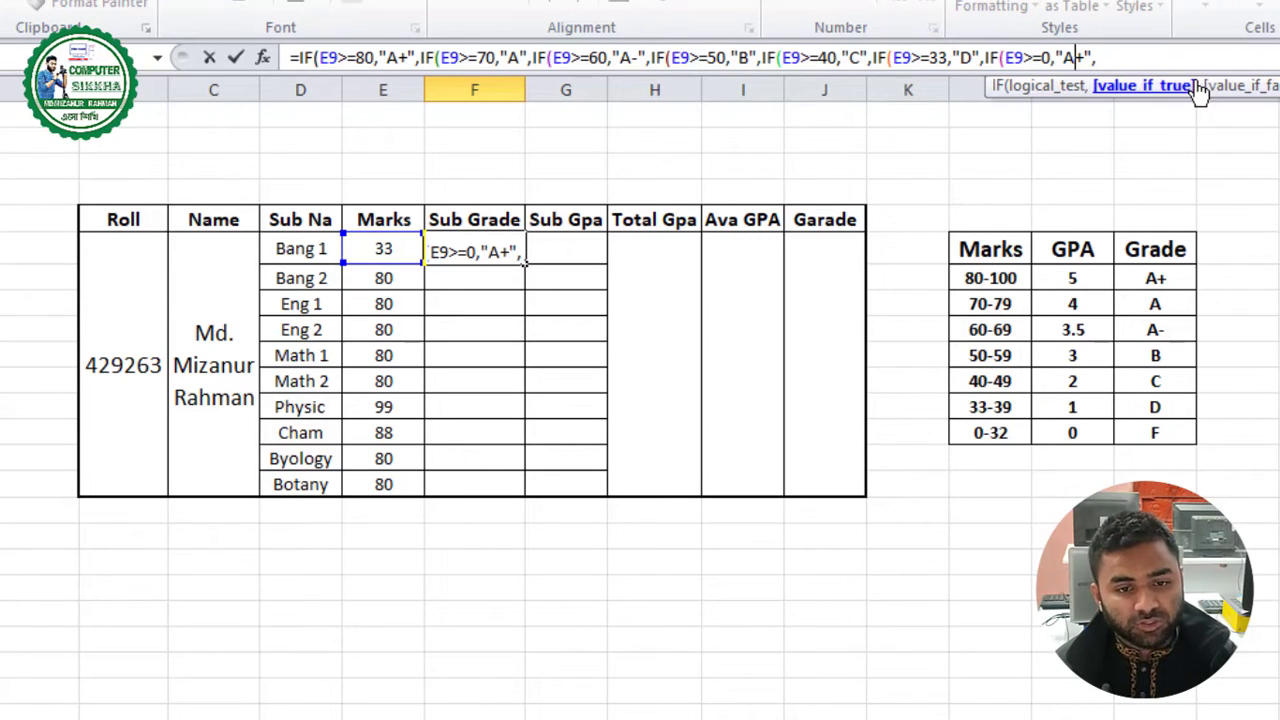
{"action": "key", "text": "shift+Left"}
{"action": "key", "text": "shift+Left"}
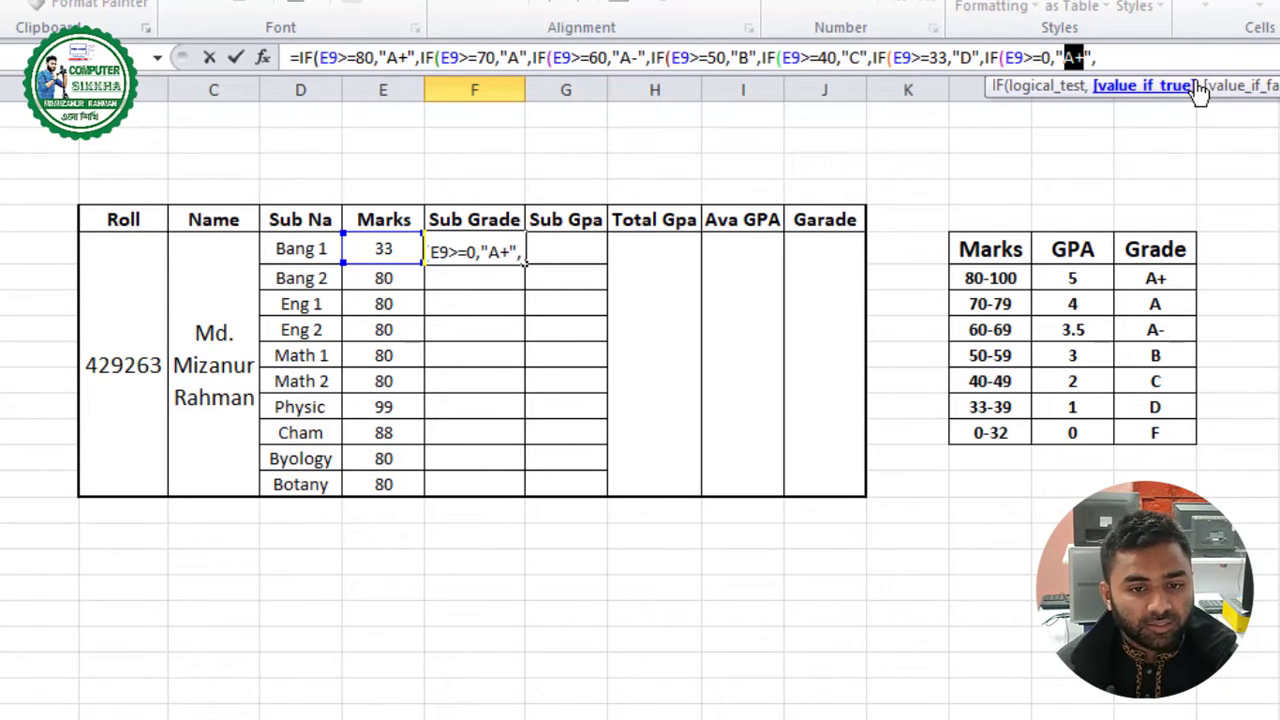
{"action": "type", "text": "F"}
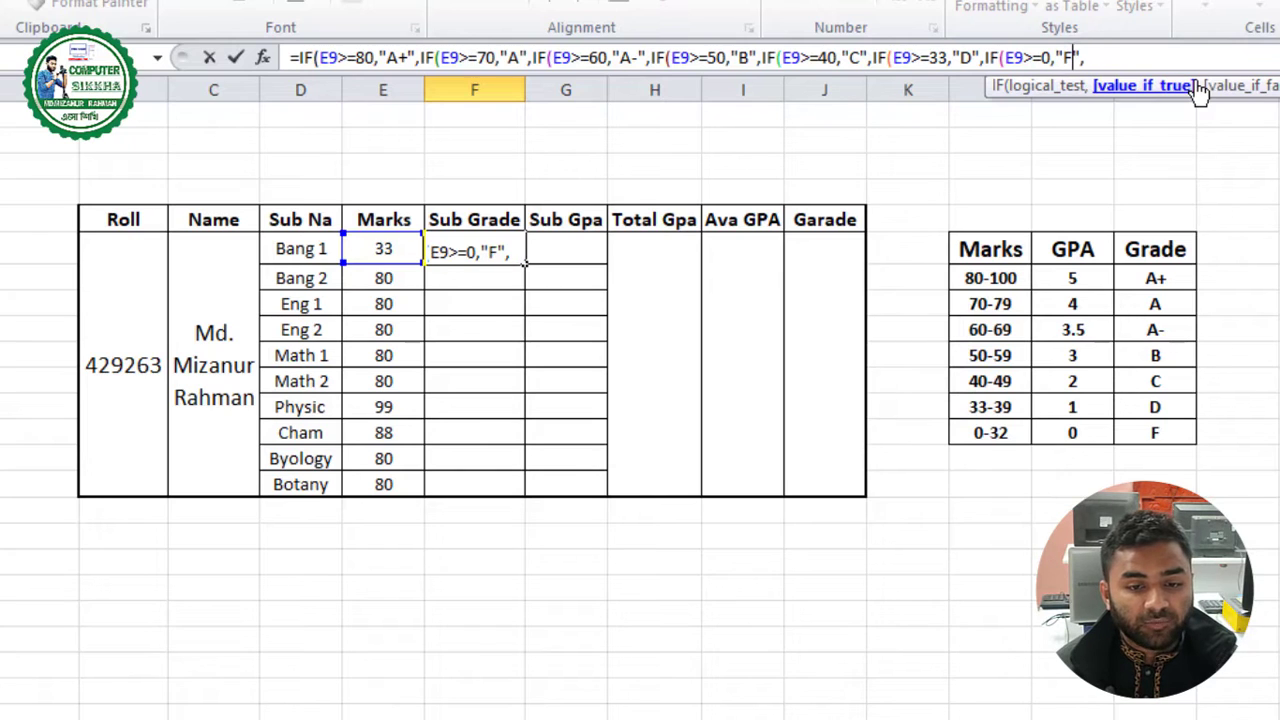
{"action": "left_click", "coordinate": [1098, 56]}
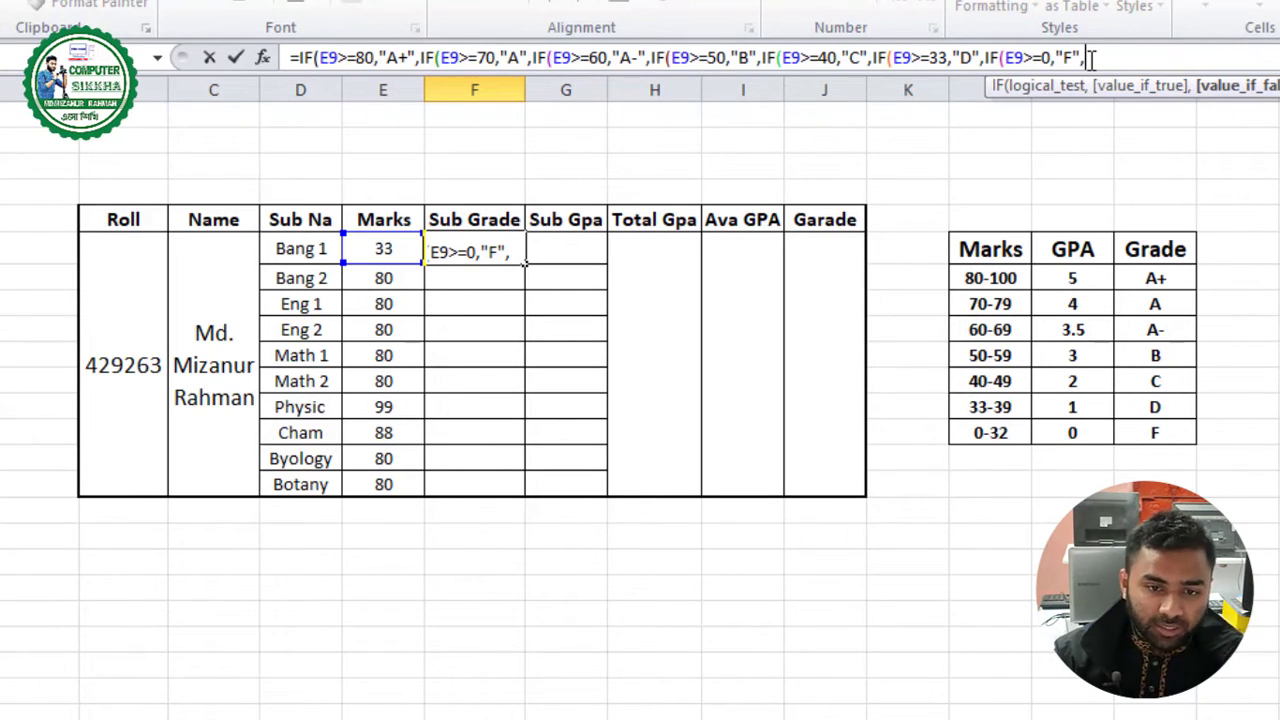
{"action": "key", "text": "BackSpace"}
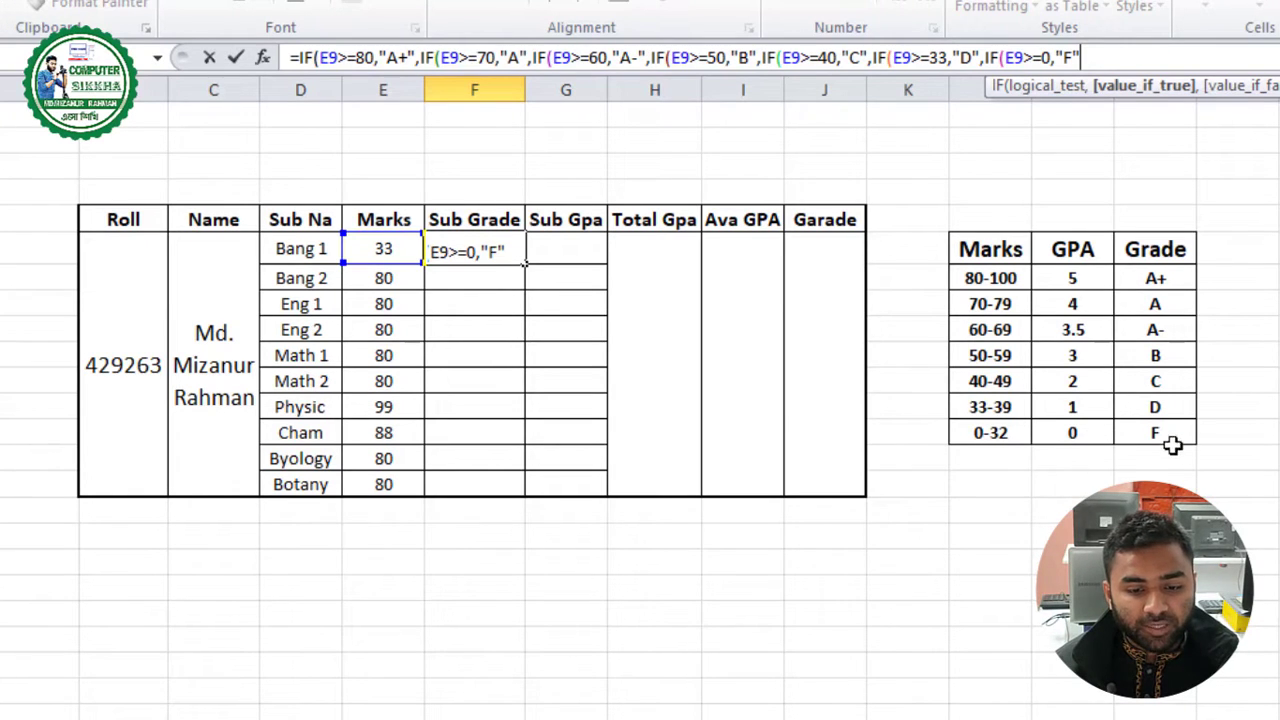
{"action": "key", "text": "Return"}
{"action": "key", "text": "Escape"}
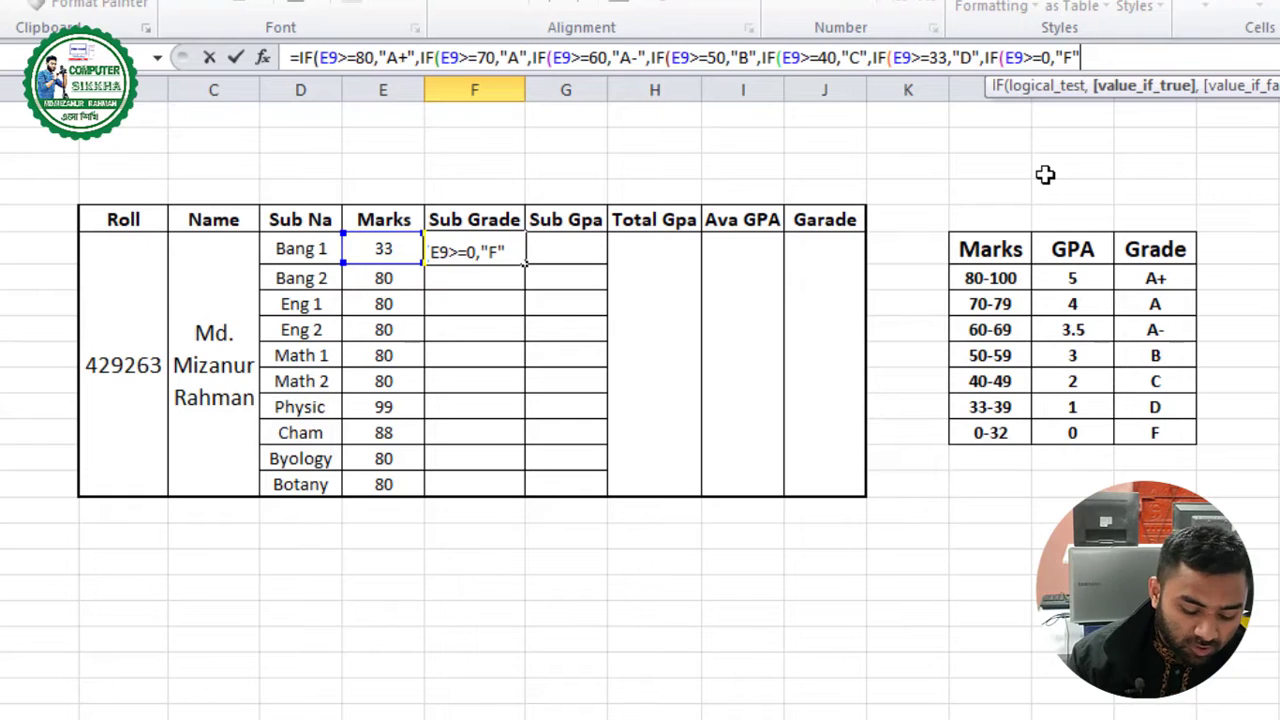
{"action": "type", "text": ","}
{"action": "key", "text": "BackSpace"}
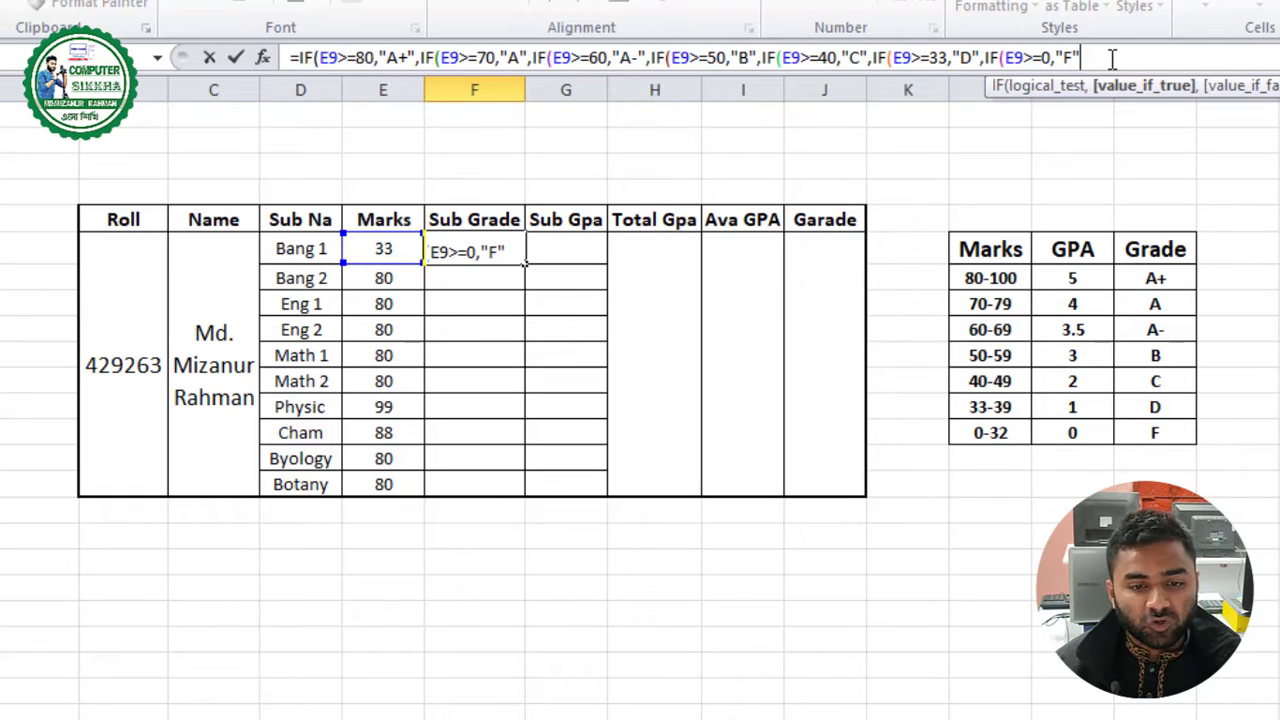
{"action": "type", "text": ")))))))"}
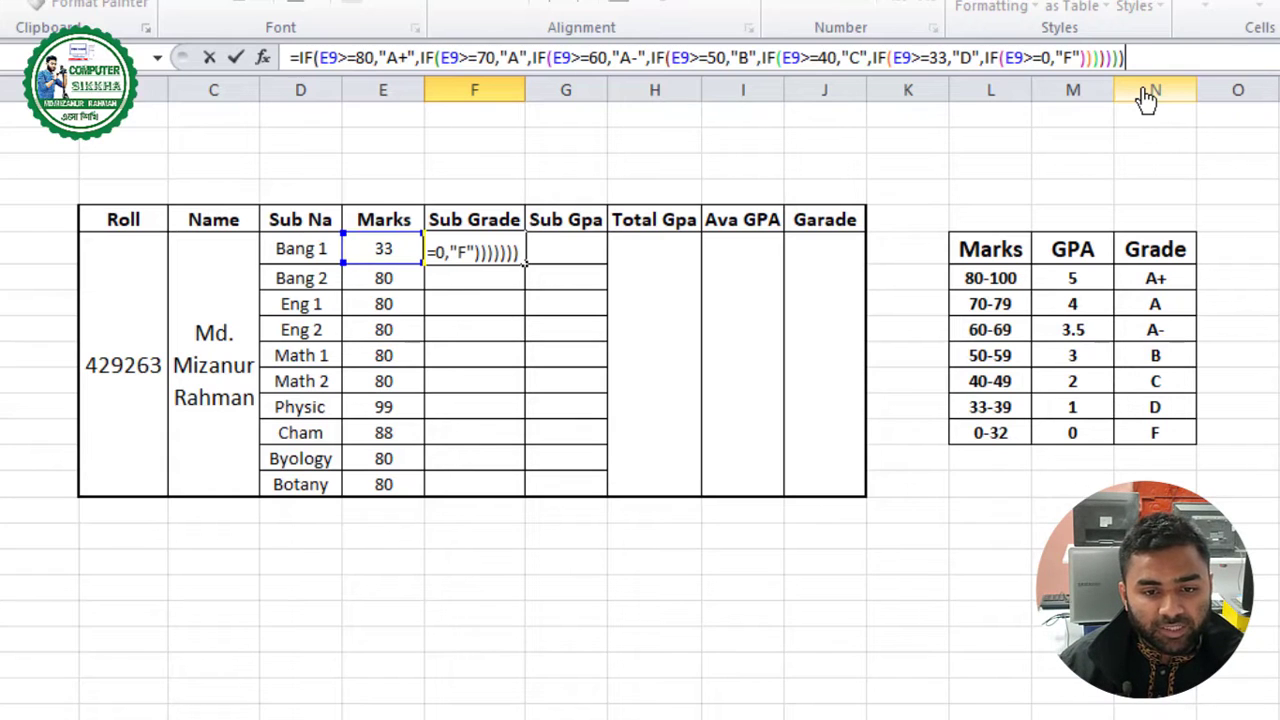
{"action": "key", "text": "BackSpace"}
{"action": "key", "text": "BackSpace"}
{"action": "key", "text": "BackSpace"}
{"action": "key", "text": "BackSpace"}
{"action": "key", "text": "BackSpace"}
{"action": "key", "text": "BackSpace"}
{"action": "key", "text": "BackSpace"}
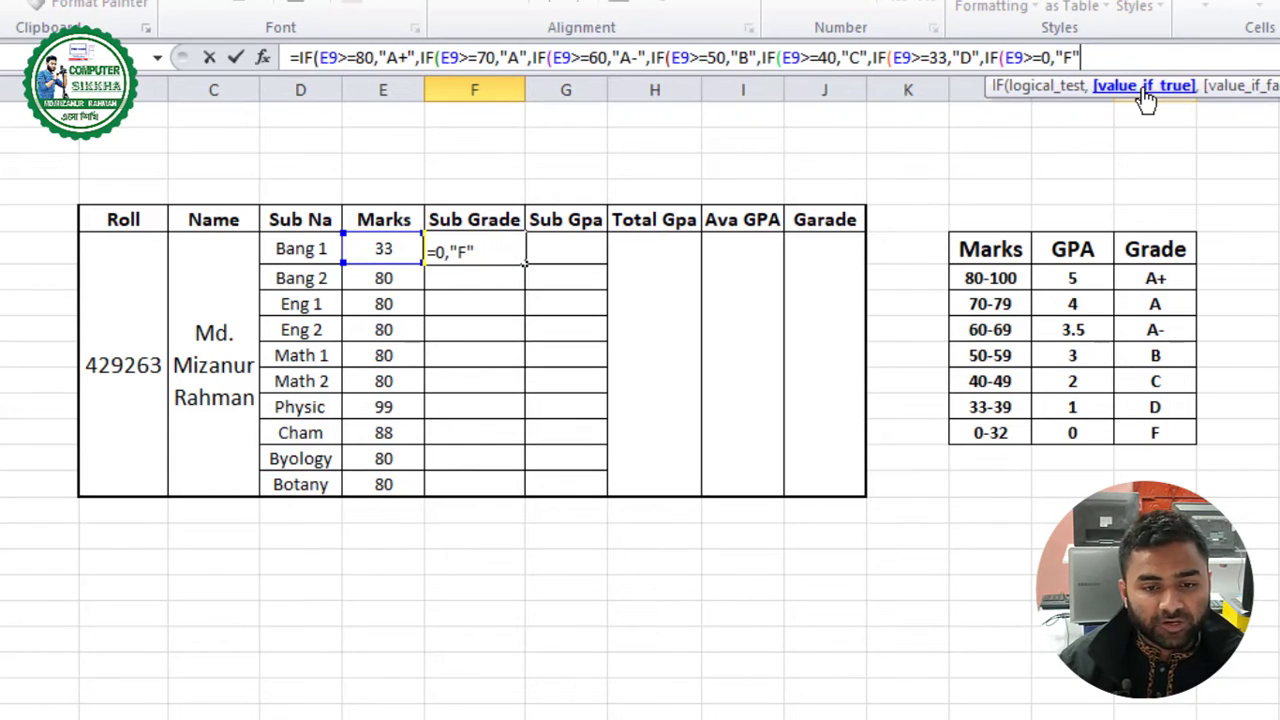
Close the nested IF formula in F9 with seven closing parentheses and enter it
{"action": "type", "text": ")"}
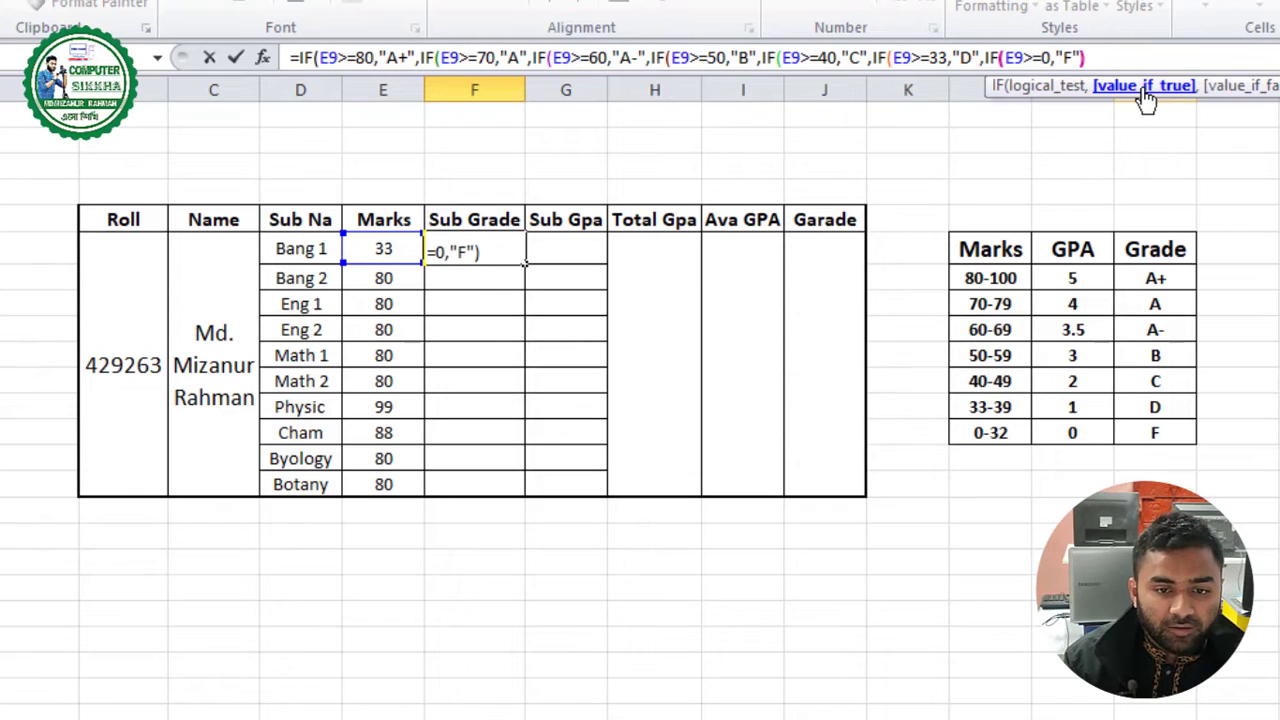
{"action": "type", "text": ")))"}
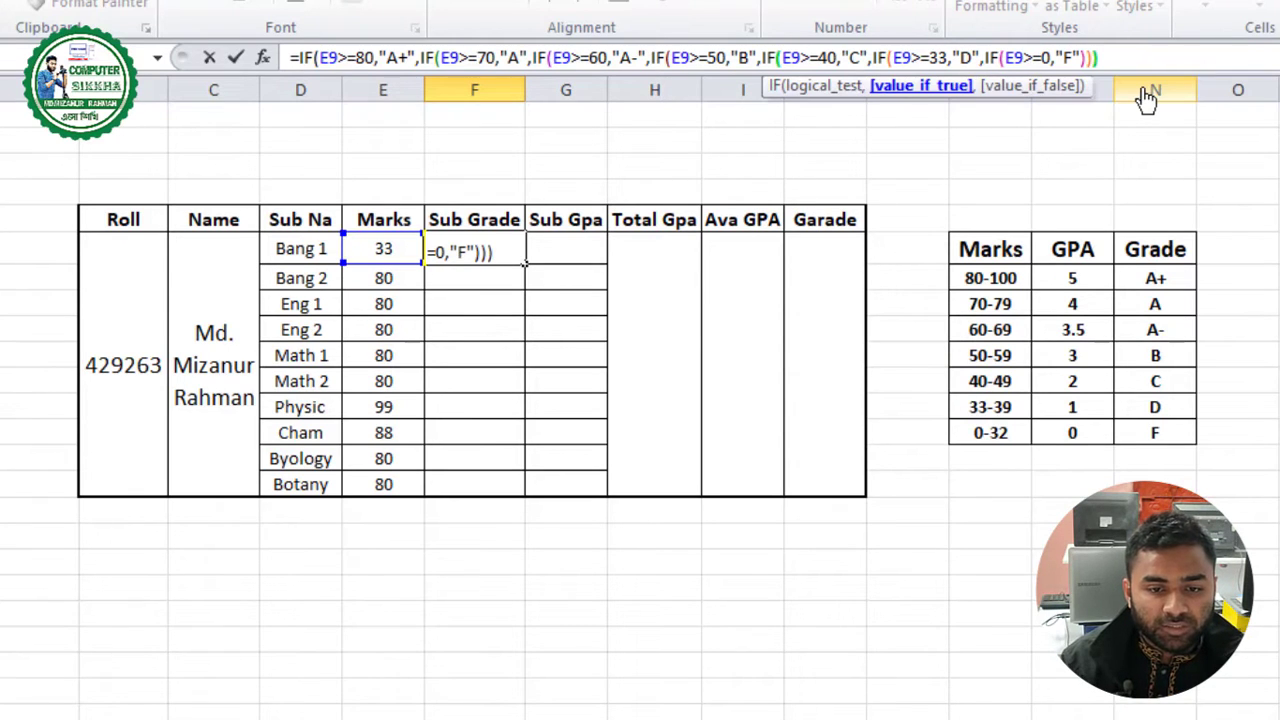
{"action": "type", "text": "))"}
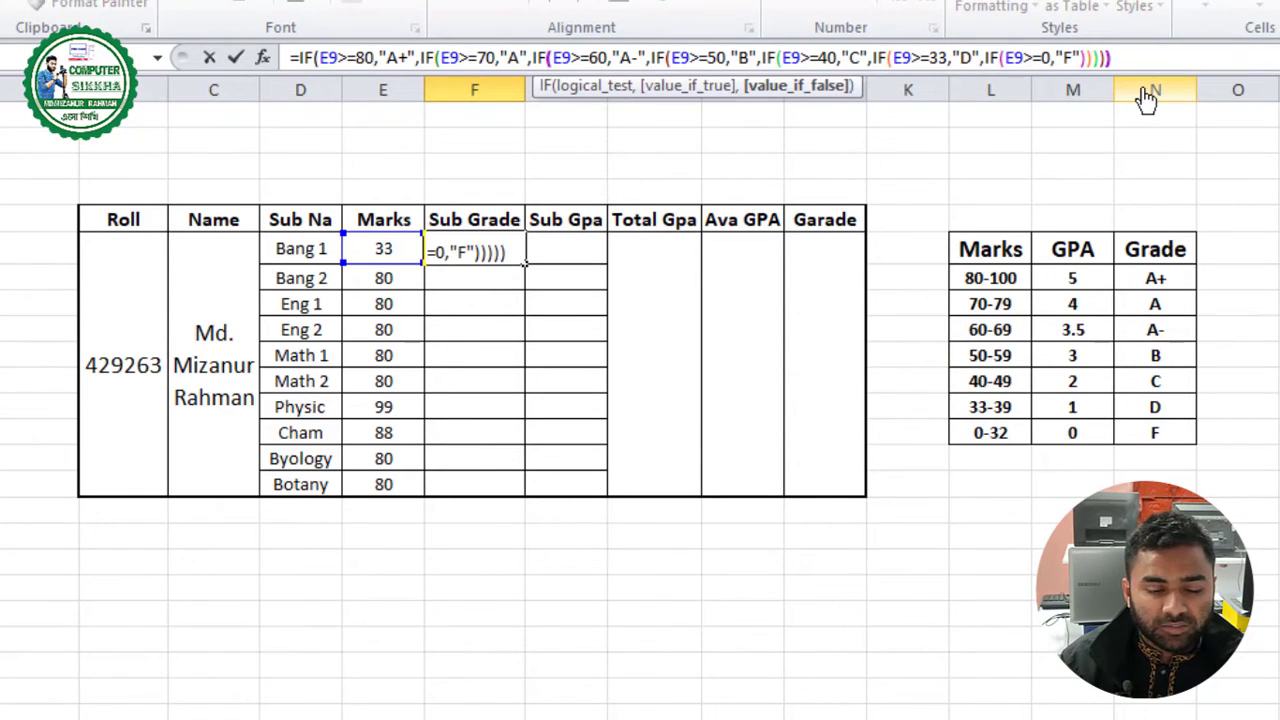
{"action": "type", "text": "))"}
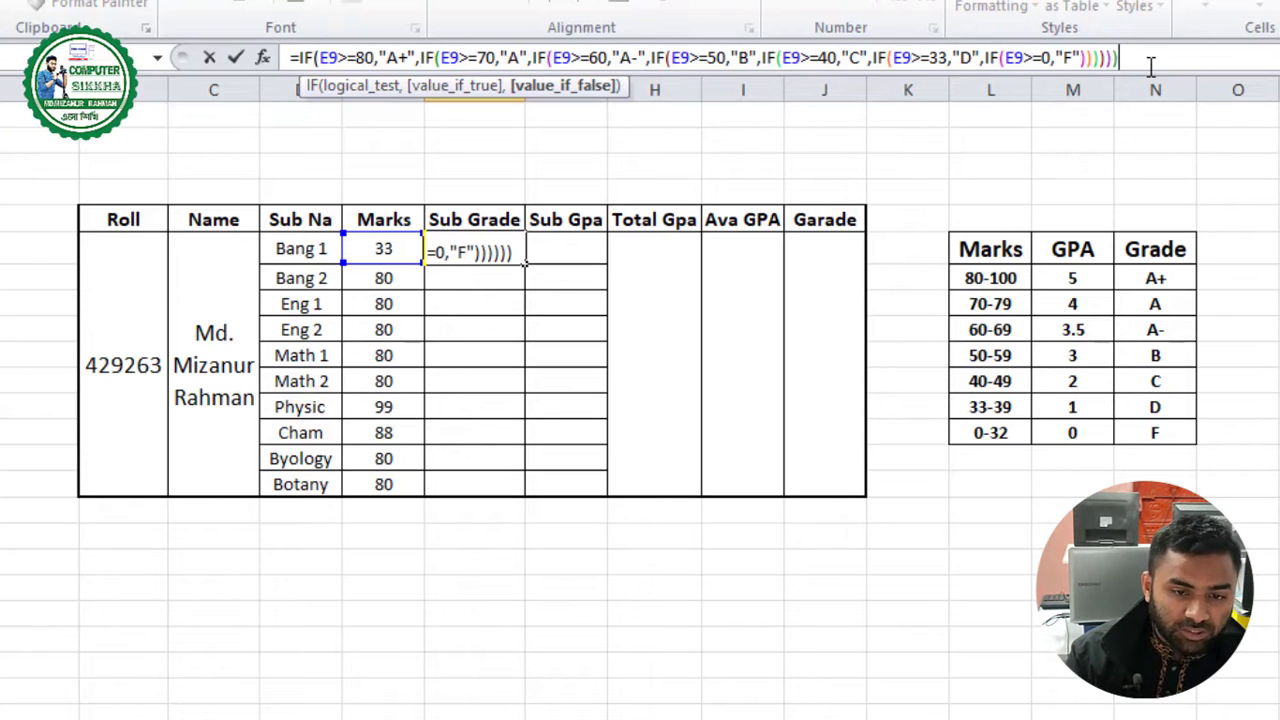
{"action": "type", "text": "))"}
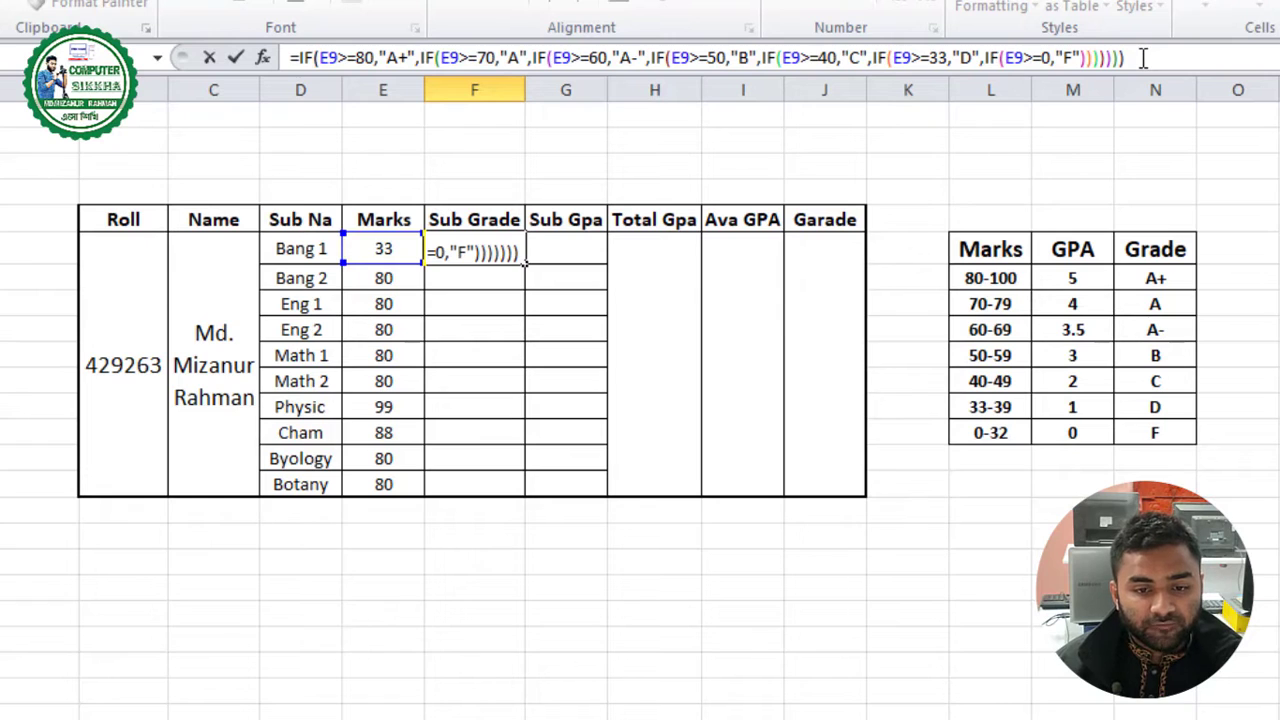
{"action": "left_click_drag", "start_coordinate": [1127, 58], "coordinate": [1083, 58]}
{"action": "left_click", "coordinate": [1148, 58]}
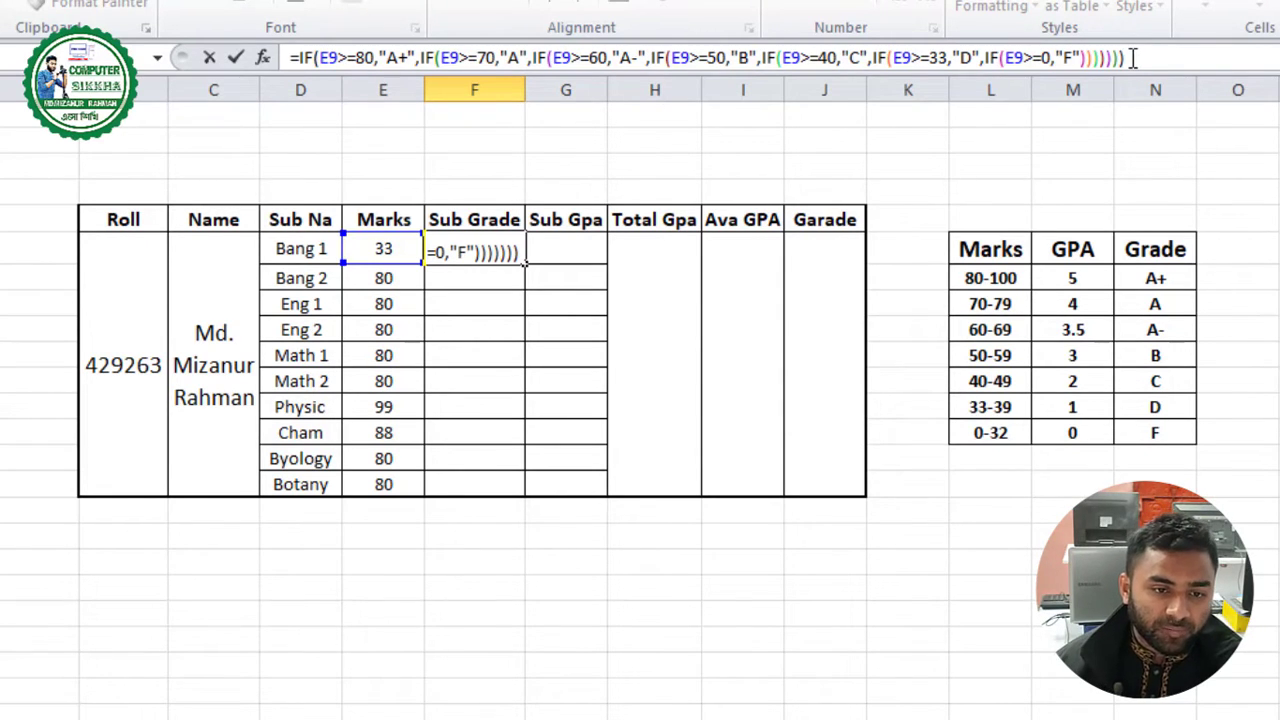
{"action": "left_click_drag", "start_coordinate": [1132, 58], "coordinate": [1083, 58]}
{"action": "left_click", "coordinate": [1083, 58]}
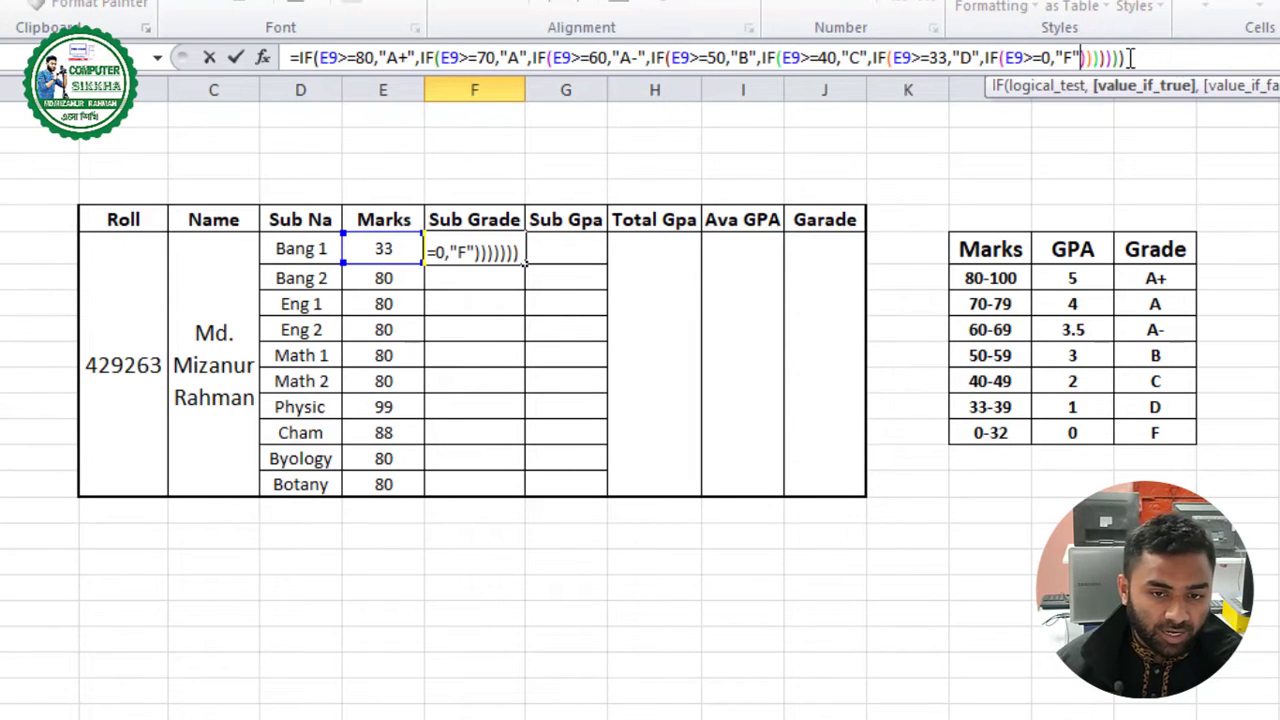
{"action": "left_click", "coordinate": [1130, 58]}
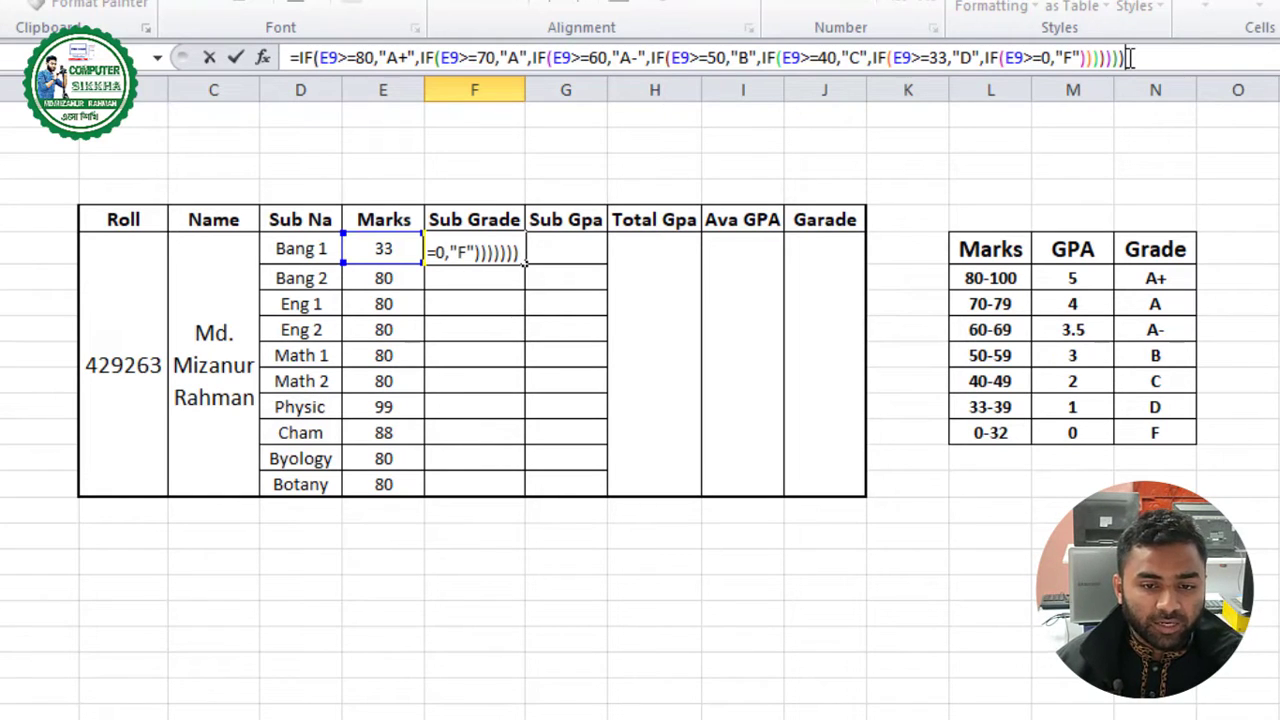
{"action": "key", "text": "Return"}
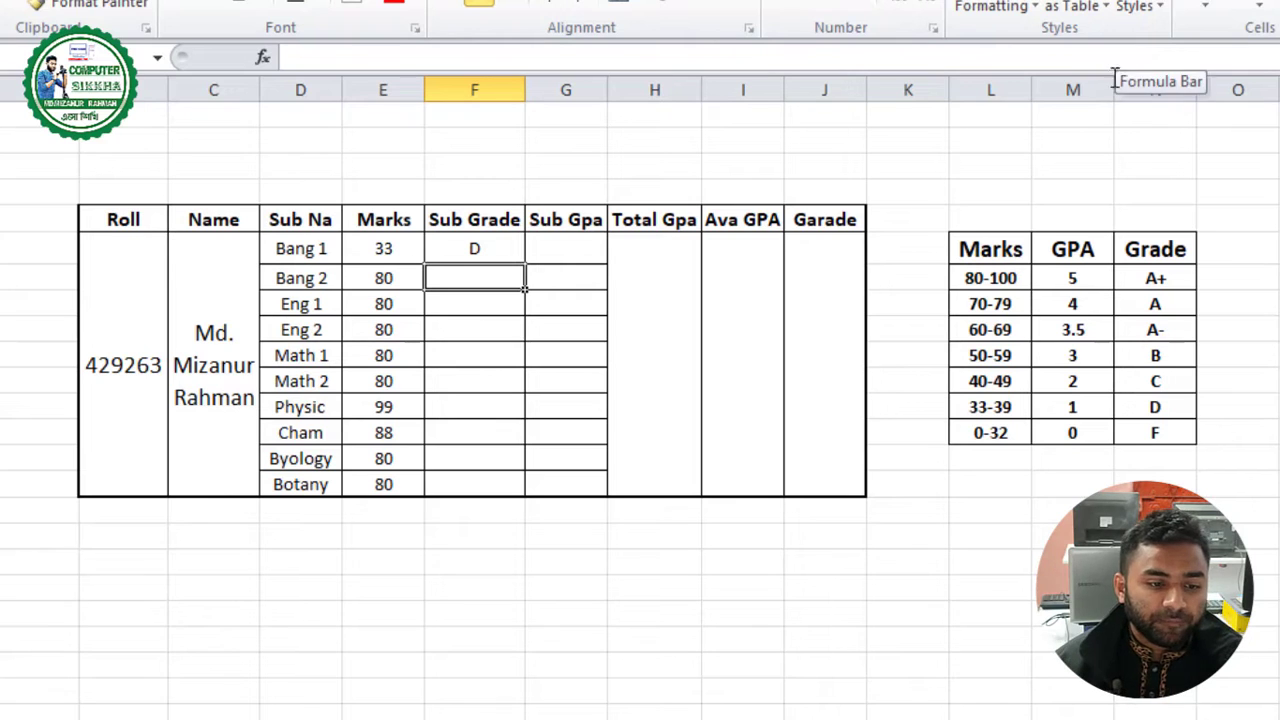
Fill the F9 grade formula down the Sub Grade column through the Botany row and compare the grades with the marks
{"action": "left_click", "coordinate": [476, 252]}
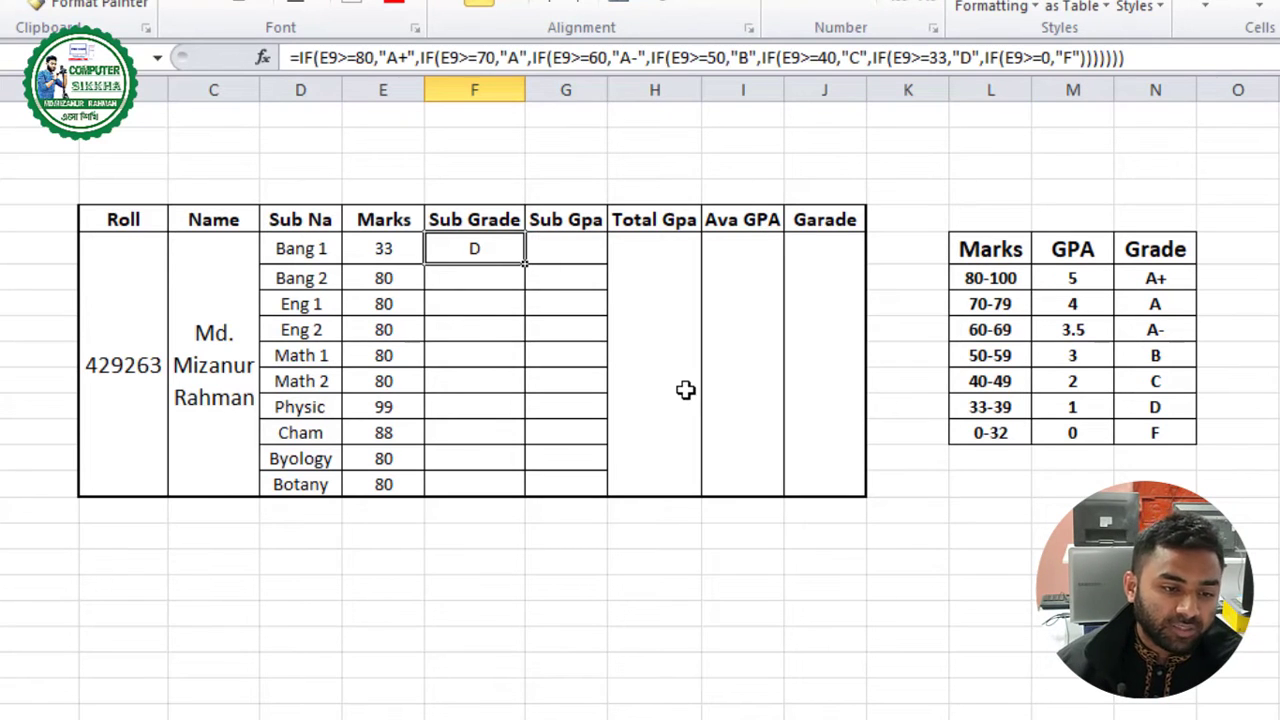
{"action": "left_click", "coordinate": [493, 281]}
{"action": "left_click", "coordinate": [496, 250]}
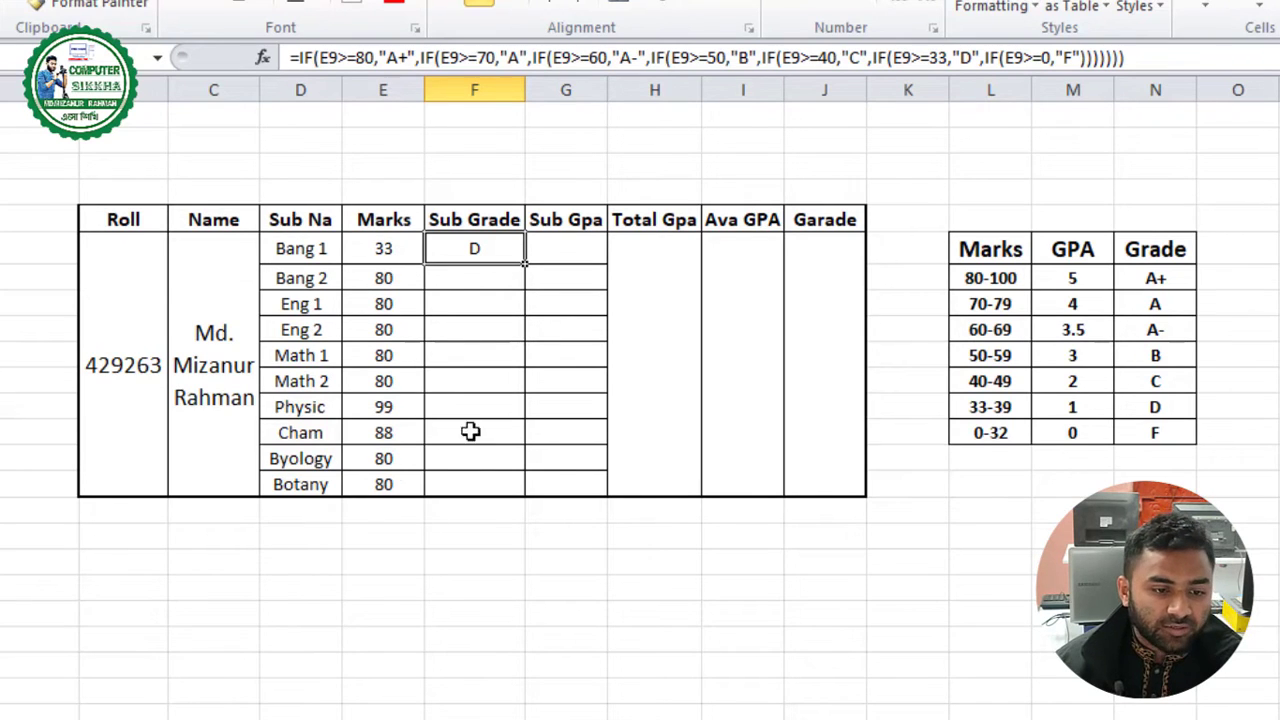
{"action": "left_click", "coordinate": [488, 278]}
{"action": "left_click", "coordinate": [481, 252]}
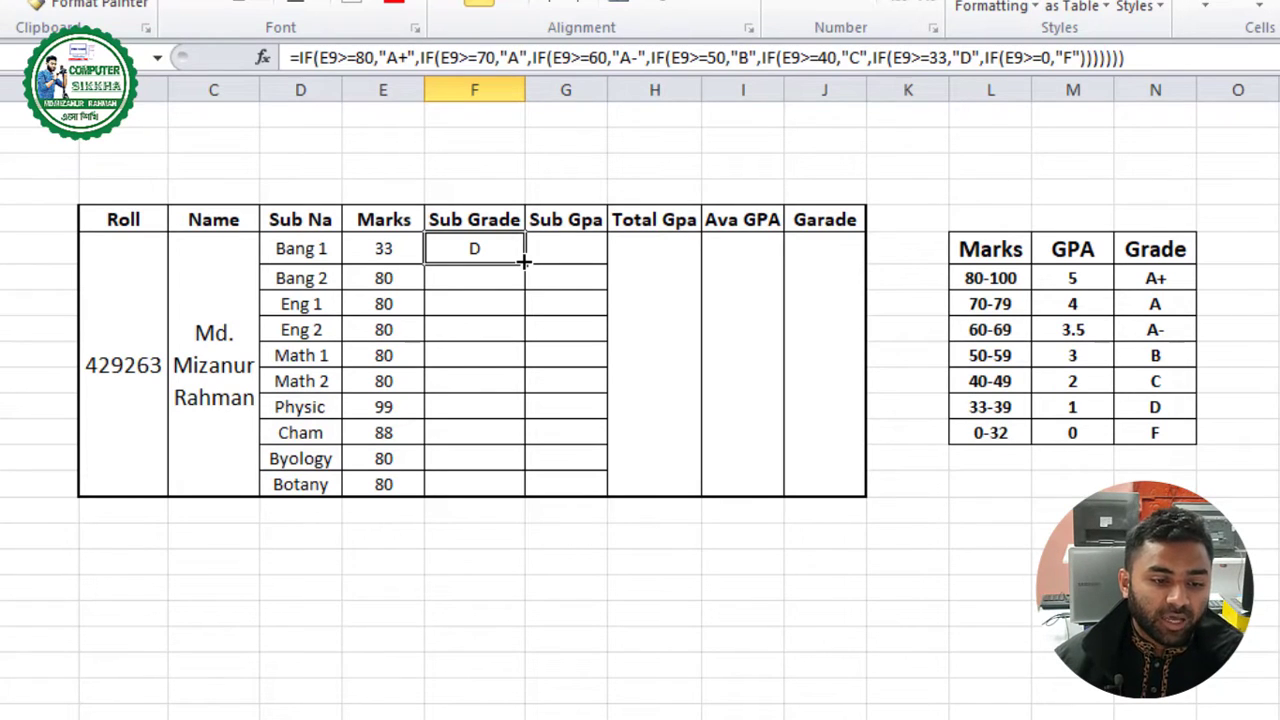
{"action": "double_click", "coordinate": [524, 261]}
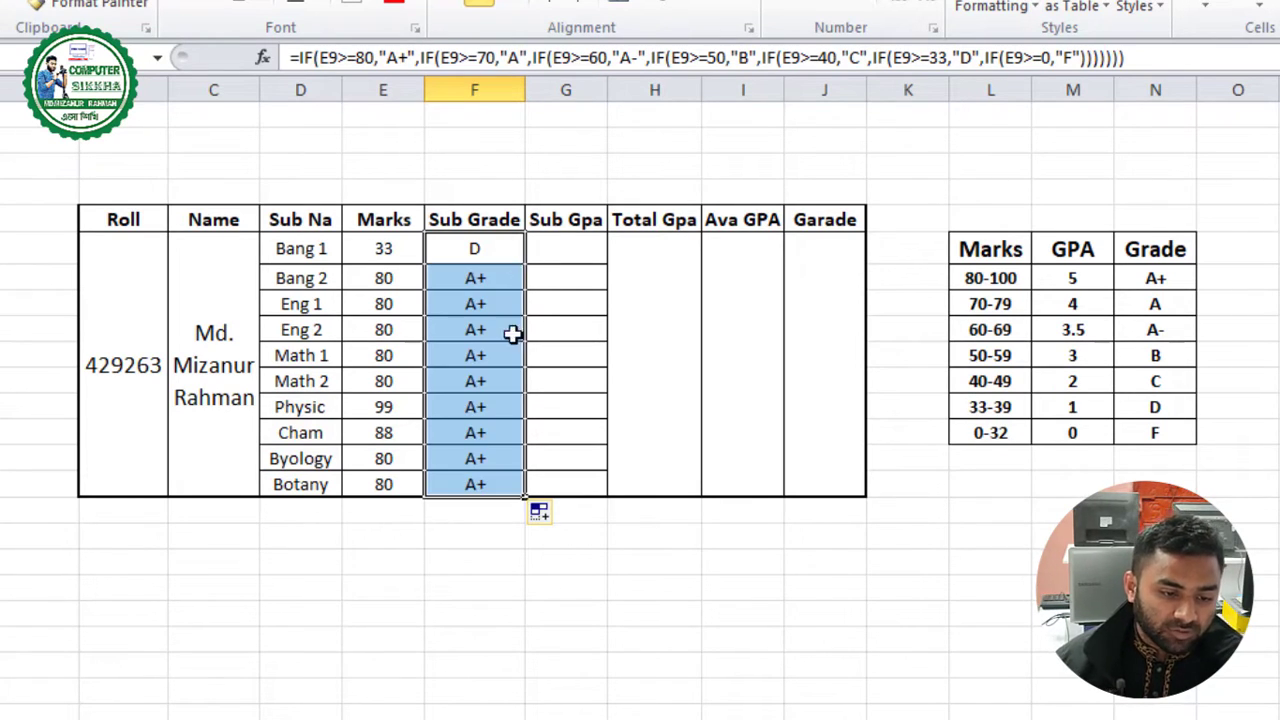
{"action": "left_click", "coordinate": [534, 388]}
{"action": "left_click_drag", "start_coordinate": [480, 249], "coordinate": [465, 483]}
{"action": "left_click", "coordinate": [465, 483]}
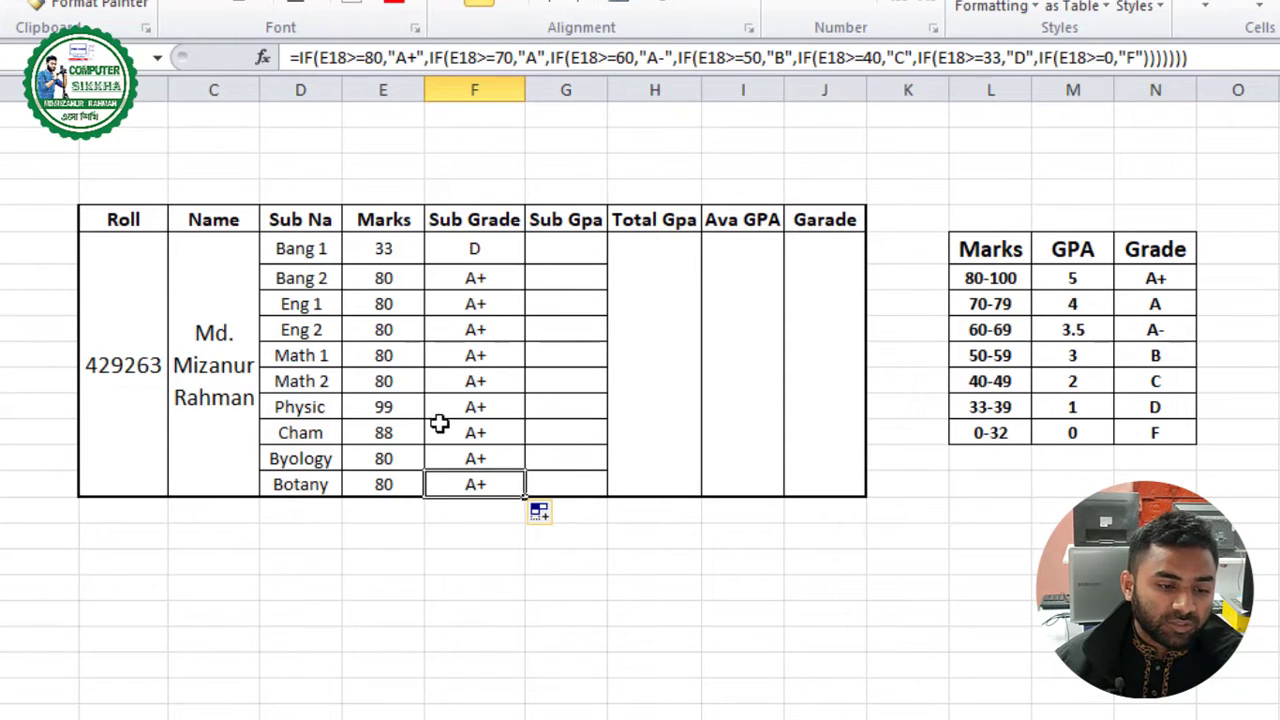
{"action": "left_click_drag", "start_coordinate": [383, 285], "coordinate": [394, 485]}
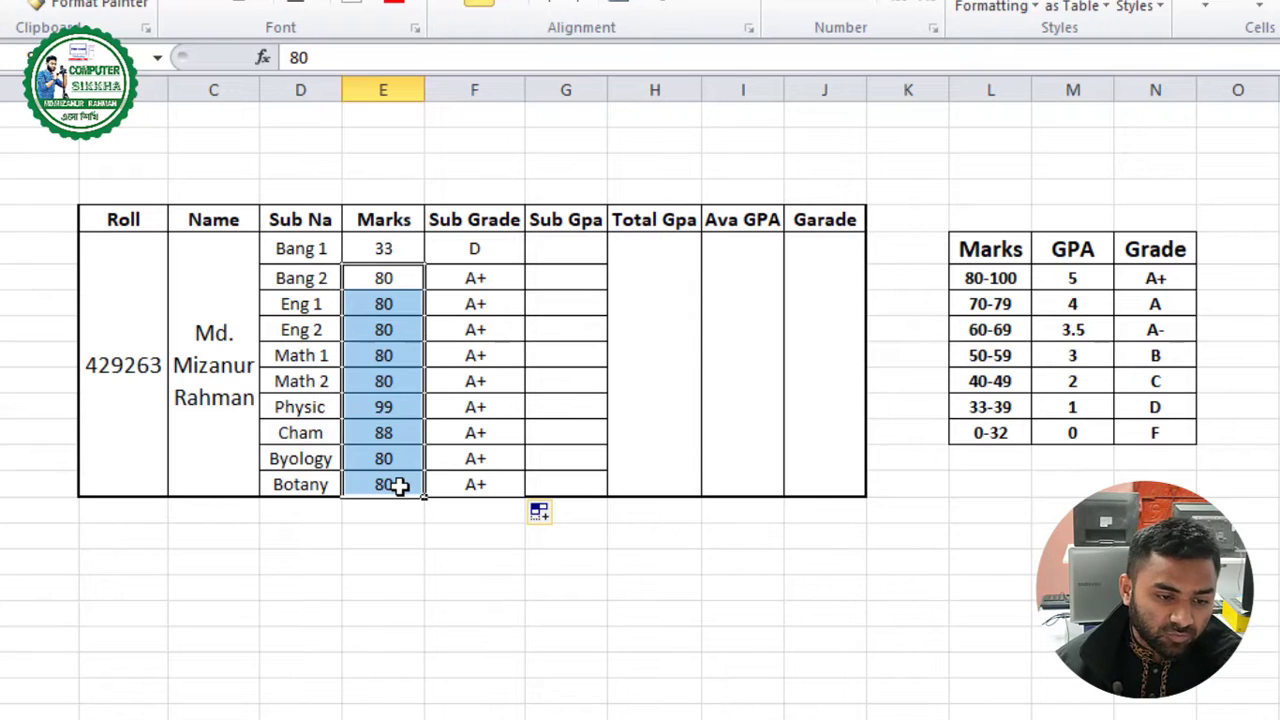
{"action": "left_click", "coordinate": [470, 400]}
{"action": "left_click", "coordinate": [472, 274]}
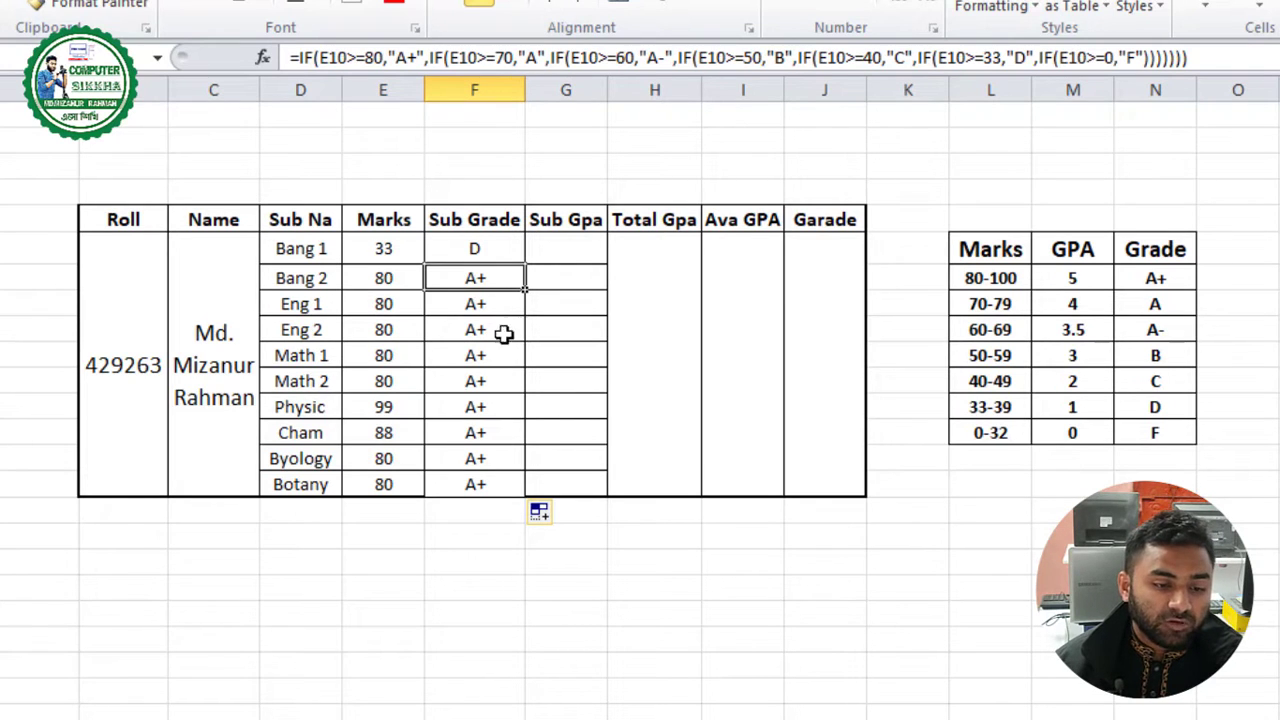
Set the Math 1 mark to 70 and the Math 2 mark to 60, checking each subject's grade
{"action": "left_click", "coordinate": [384, 356]}
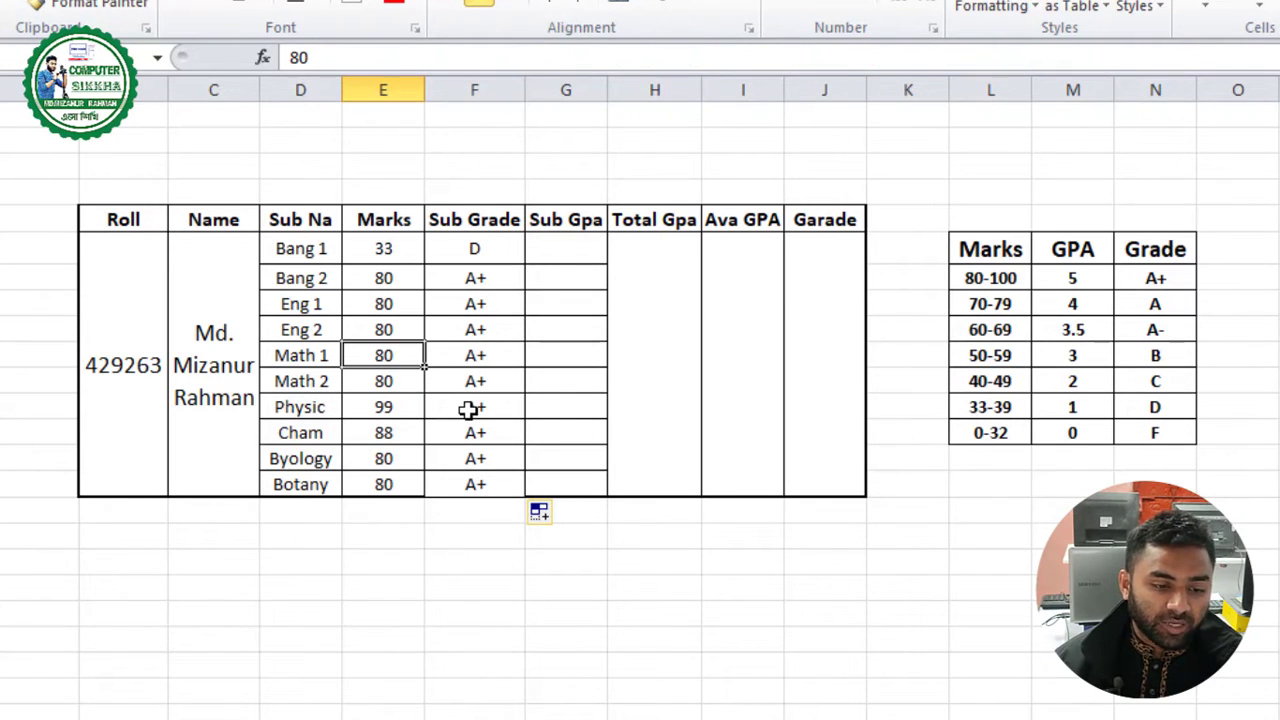
{"action": "type", "text": "70"}
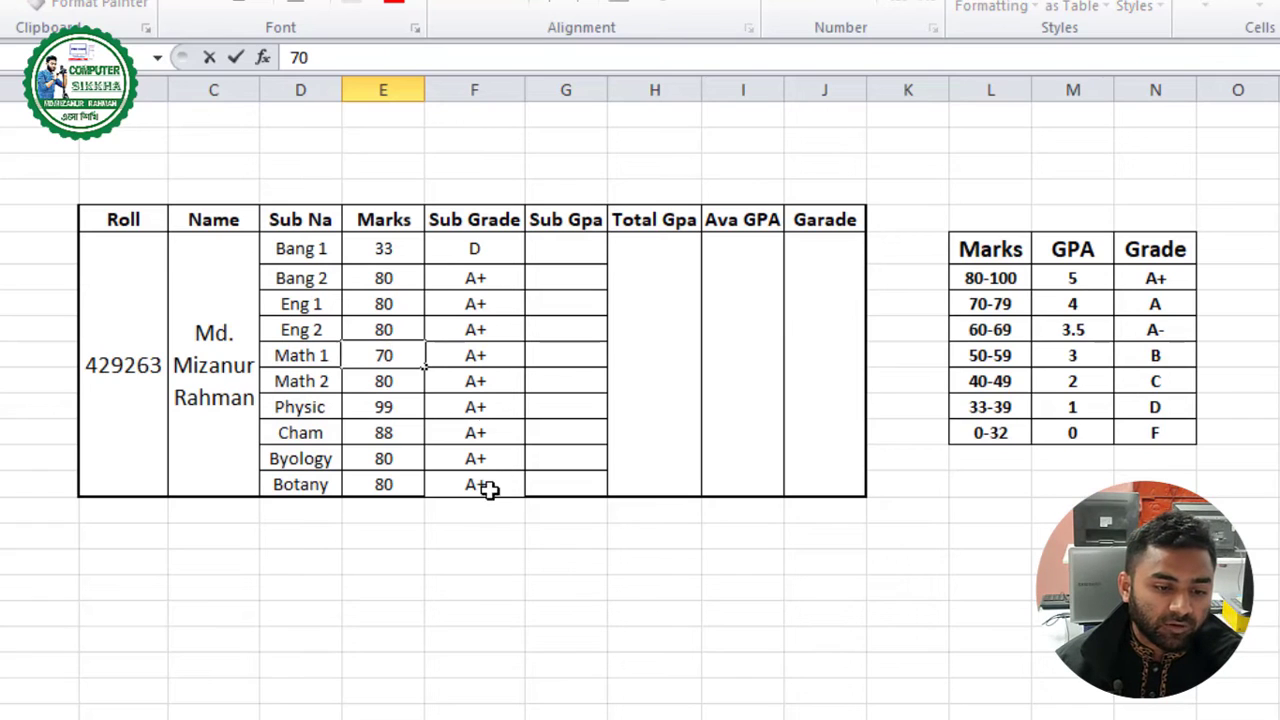
{"action": "left_click", "coordinate": [472, 535]}
{"action": "left_click", "coordinate": [402, 356]}
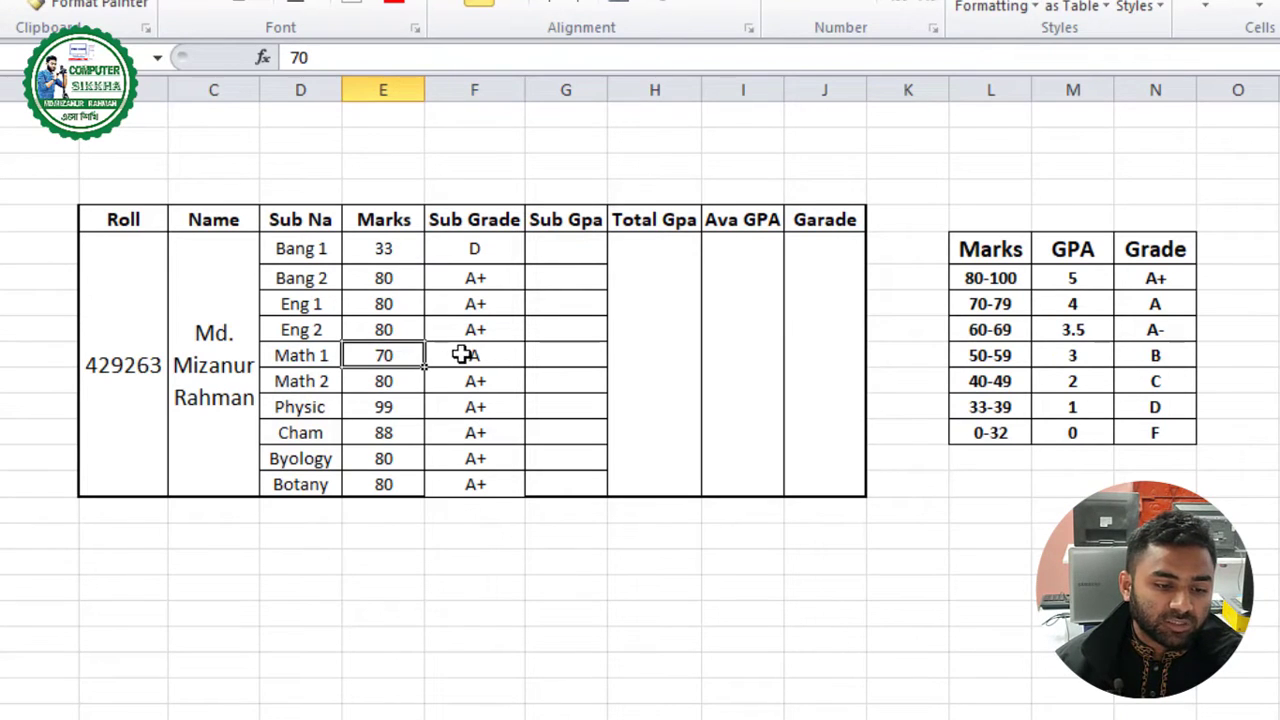
{"action": "left_click", "coordinate": [465, 354]}
{"action": "left_click", "coordinate": [405, 383]}
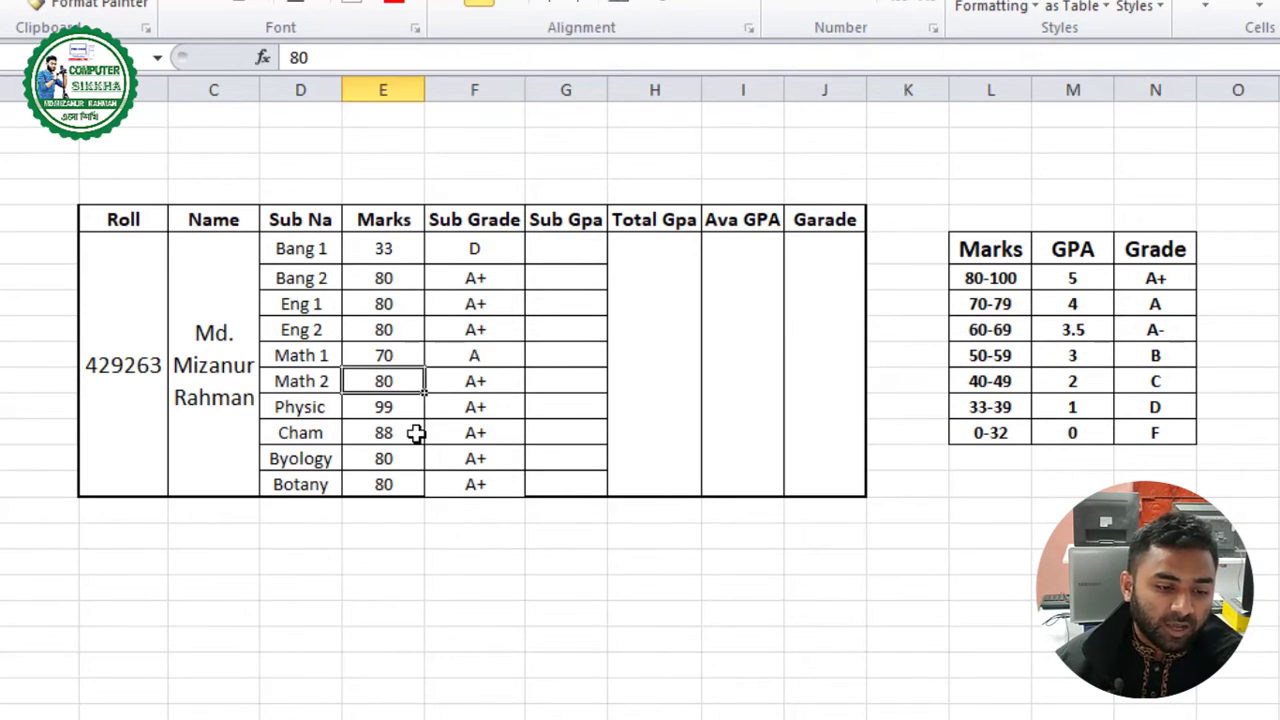
{"action": "type", "text": "60"}
{"action": "left_click", "coordinate": [445, 516]}
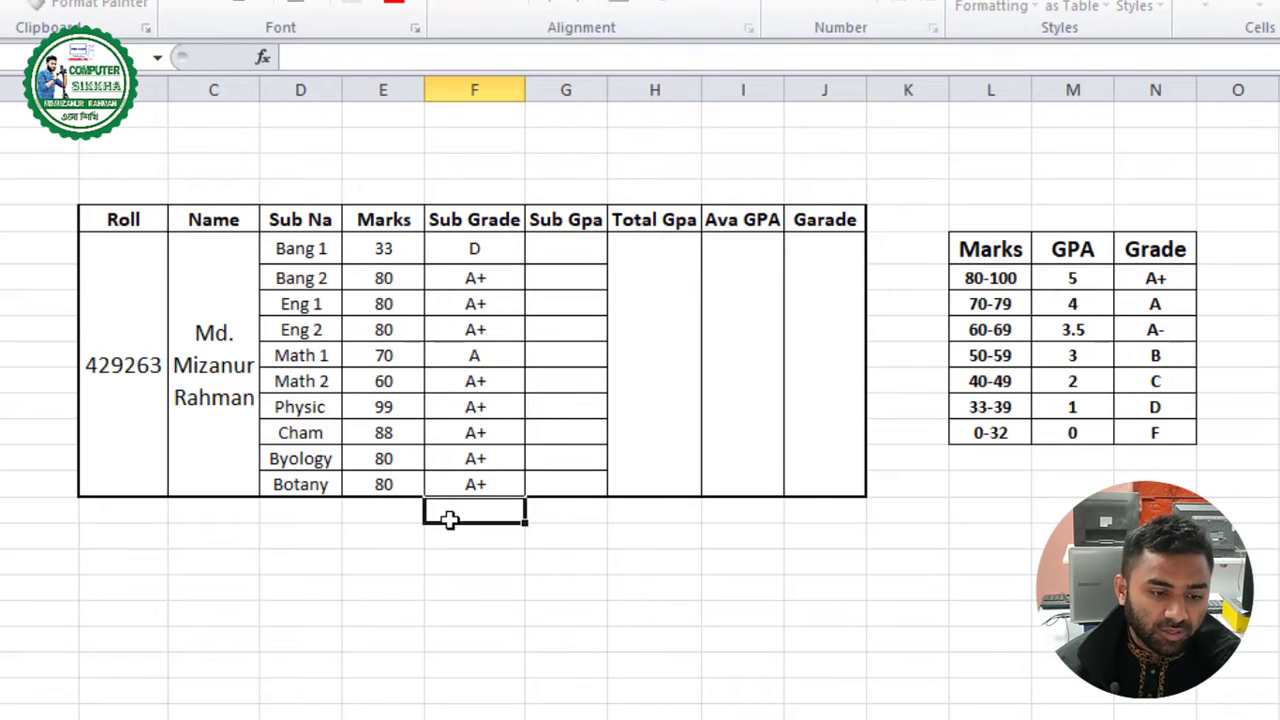
{"action": "left_click", "coordinate": [478, 382]}
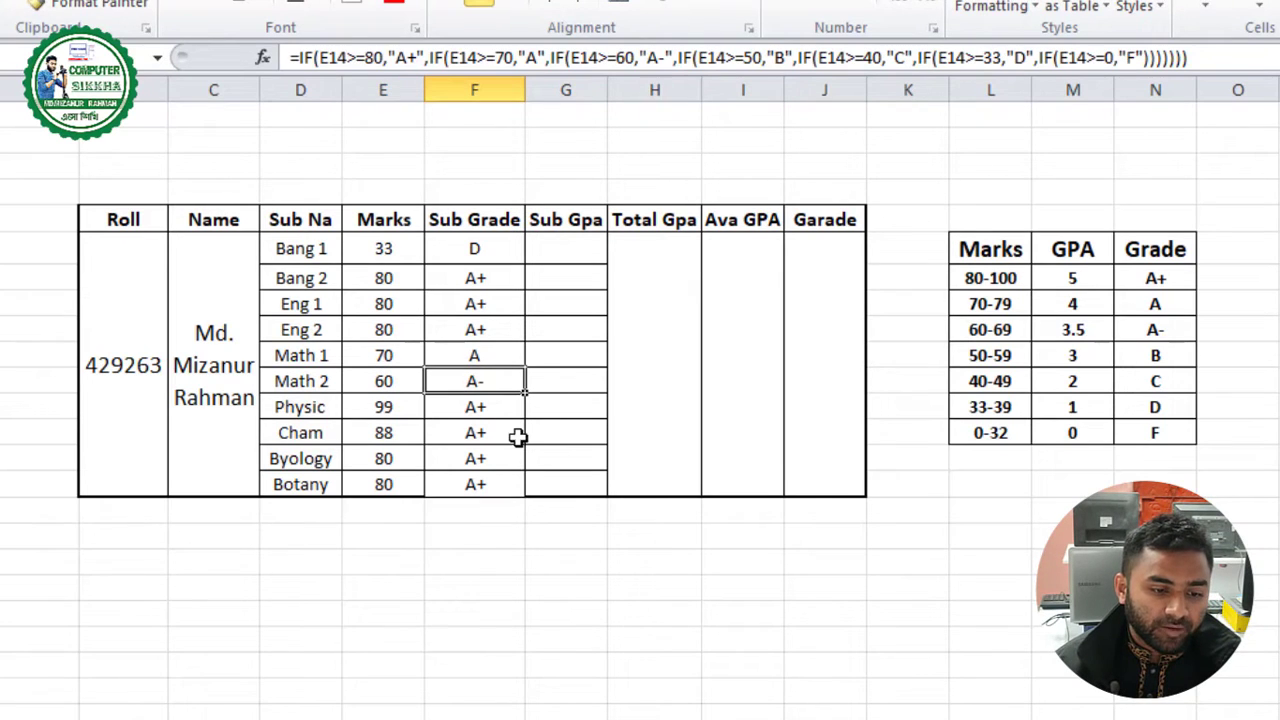
Set the Physic mark to 65 and the Cham mark to 55, checking each subject's grade
{"action": "left_click", "coordinate": [382, 409]}
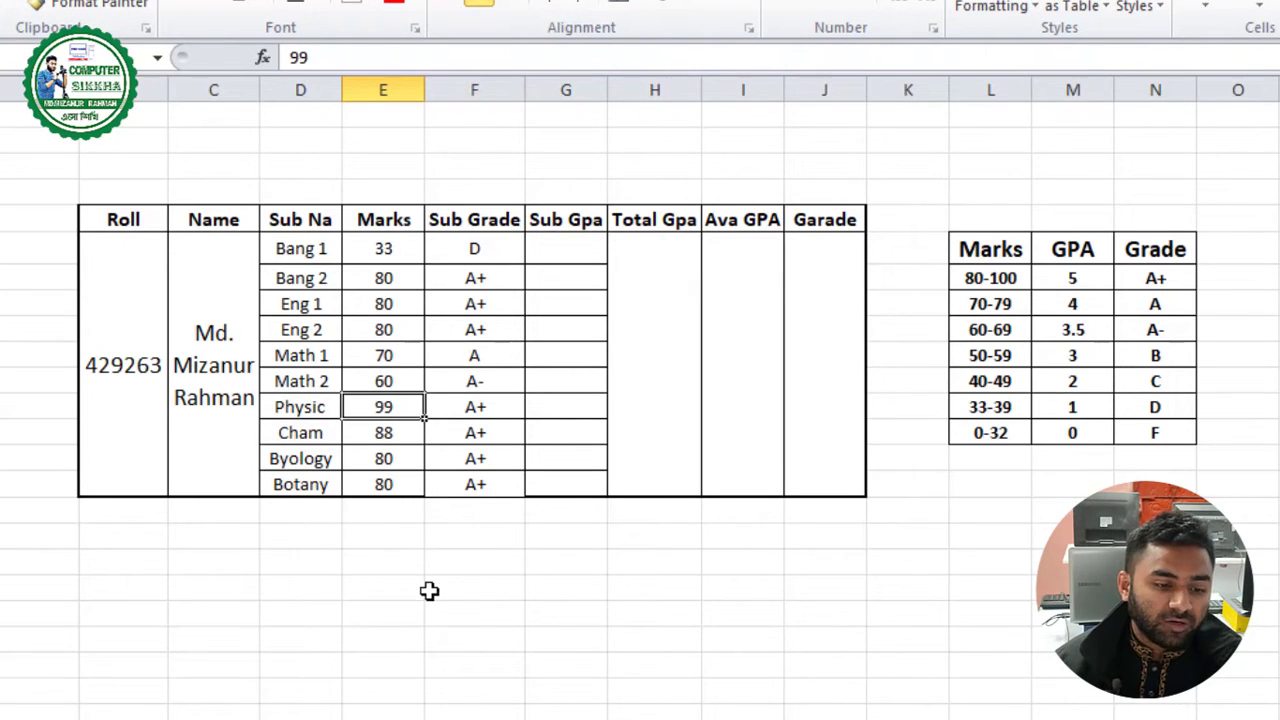
{"action": "type", "text": "65"}
{"action": "left_click", "coordinate": [481, 598]}
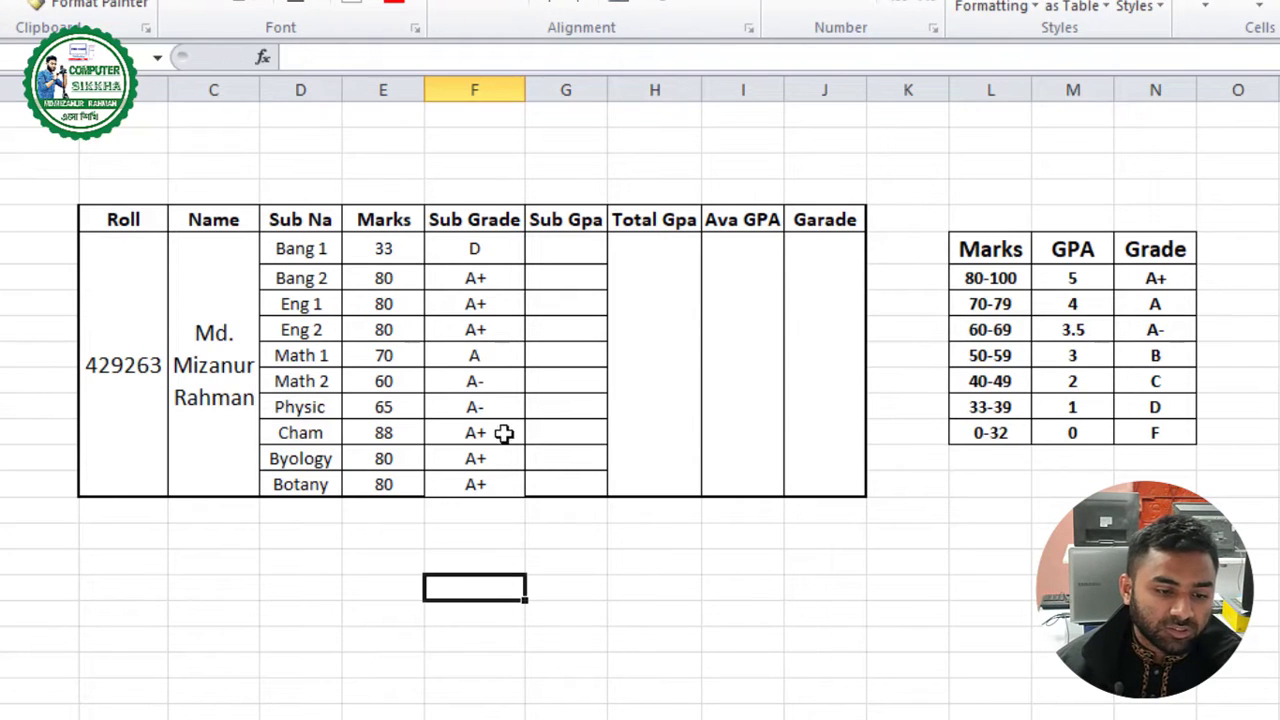
{"action": "left_click", "coordinate": [465, 414]}
{"action": "left_click", "coordinate": [374, 440]}
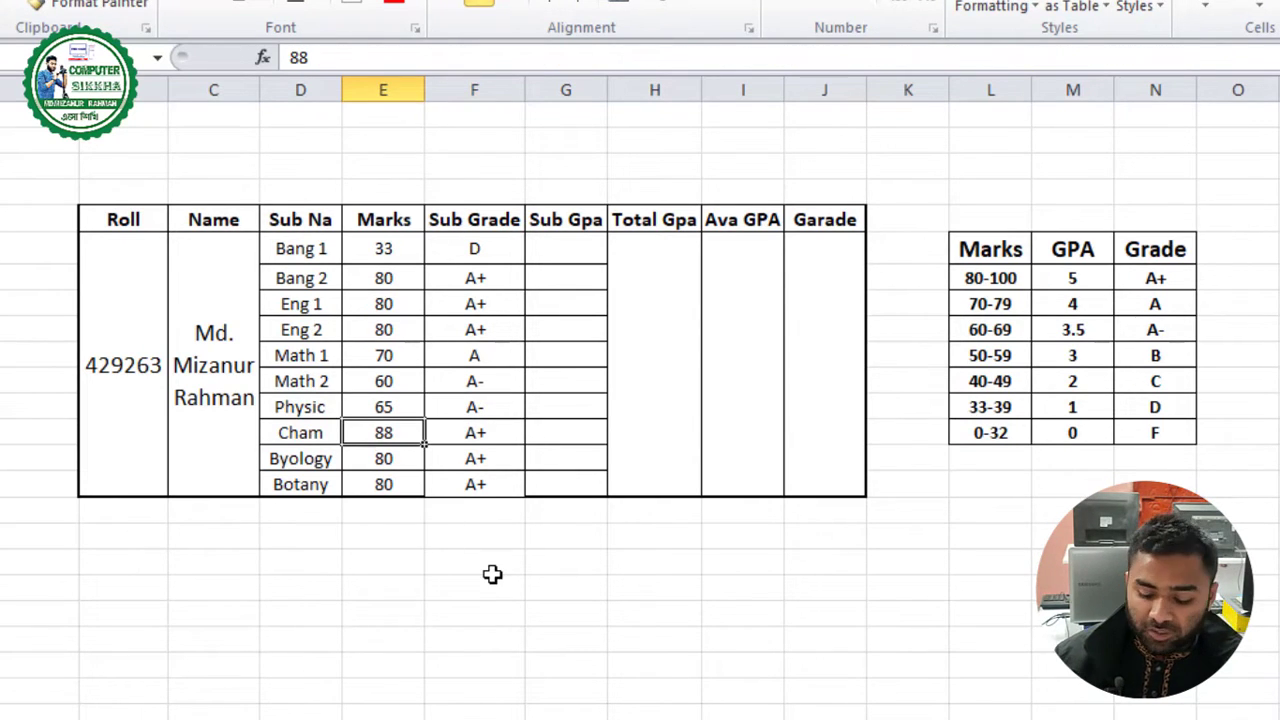
{"action": "type", "text": "55"}
{"action": "left_click", "coordinate": [492, 574]}
{"action": "left_click", "coordinate": [474, 436]}
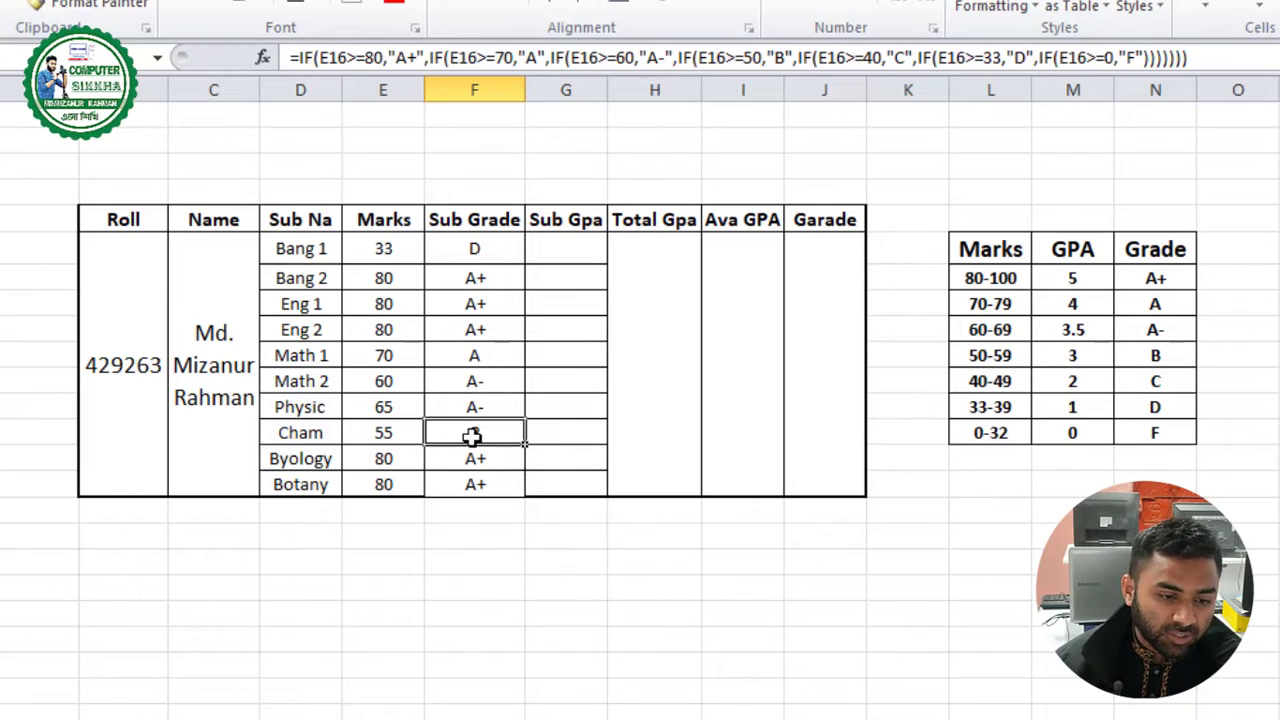
Set the Byology mark to 45 and review the whole Sub Grade column
{"action": "left_click", "coordinate": [390, 458]}
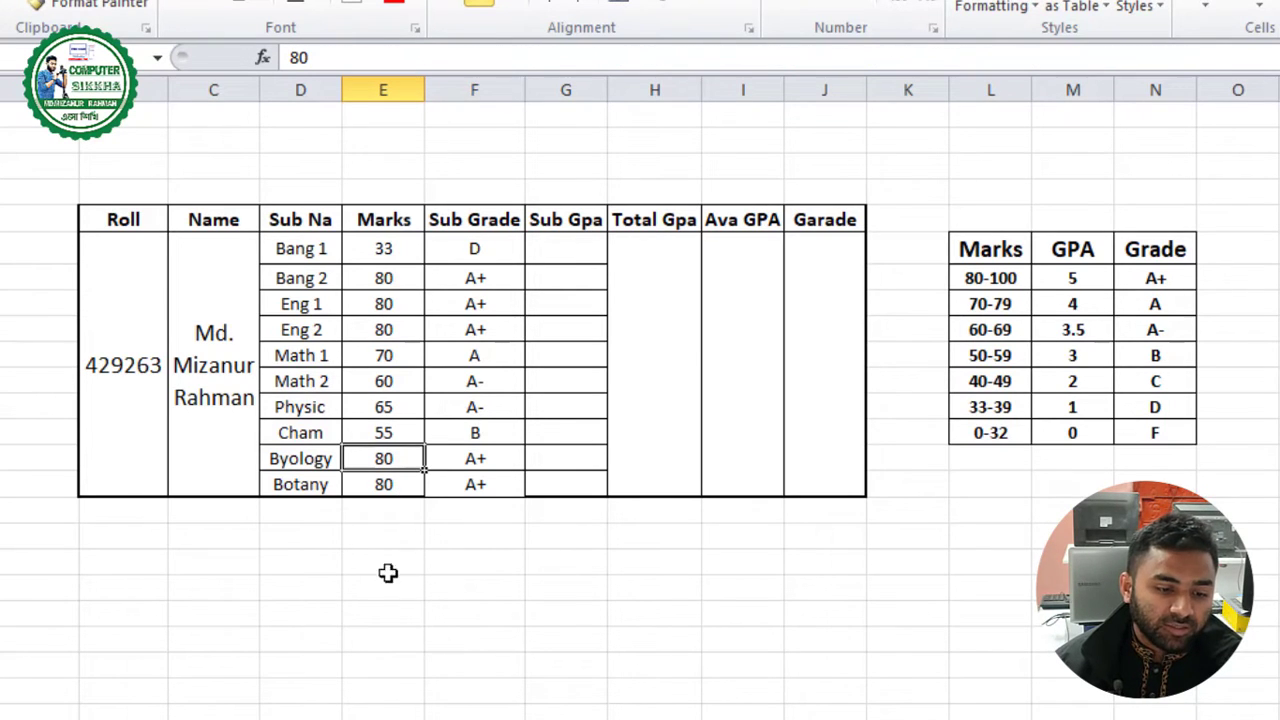
{"action": "type", "text": "45"}
{"action": "left_click", "coordinate": [482, 644]}
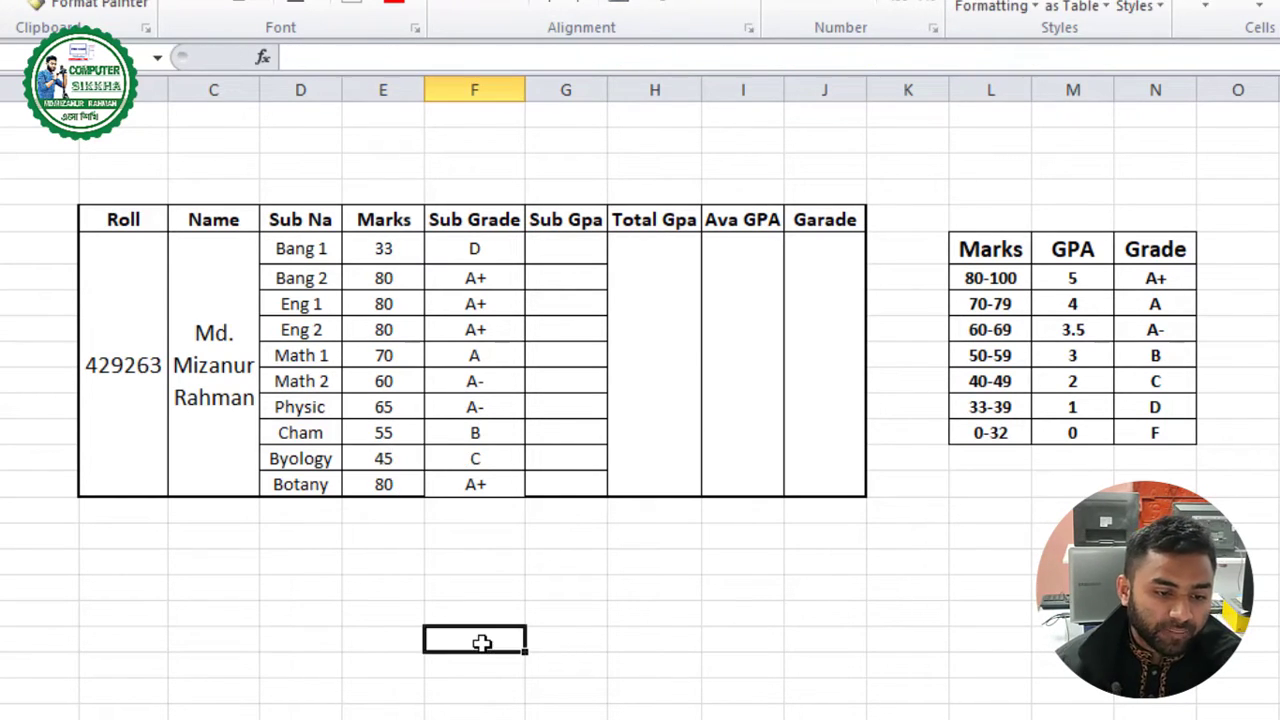
{"action": "left_click", "coordinate": [521, 560]}
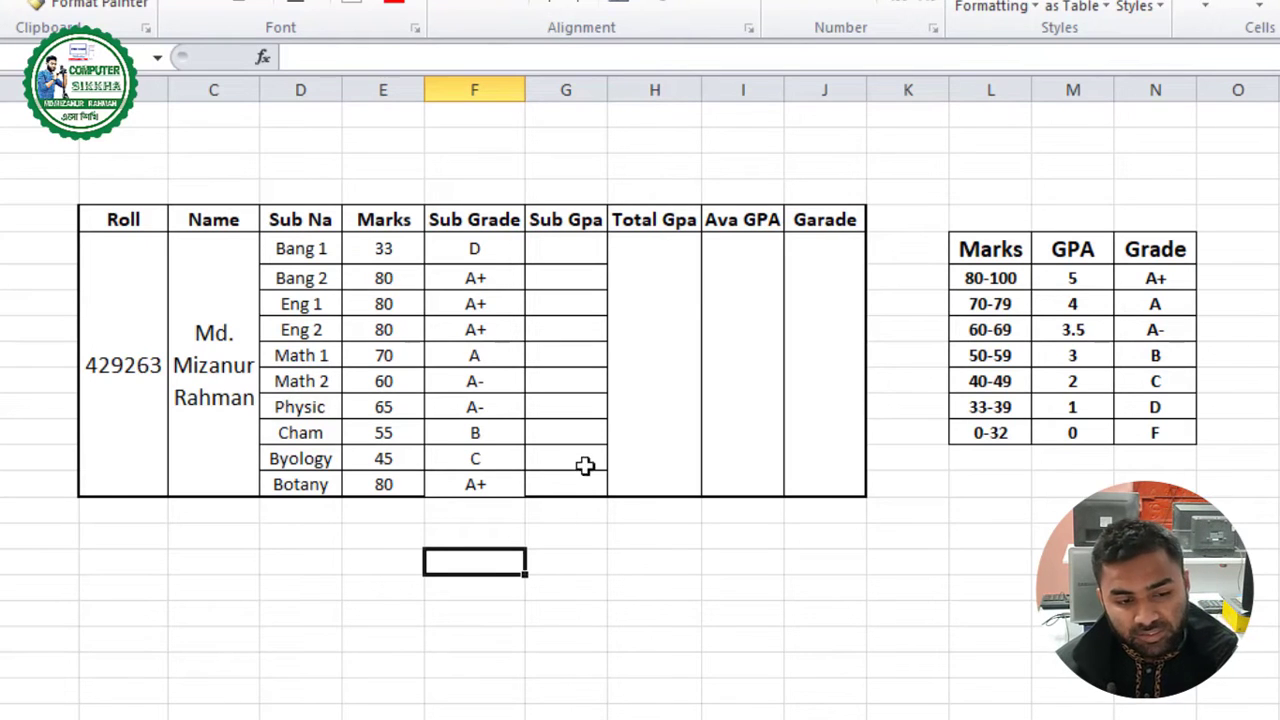
{"action": "left_click_drag", "start_coordinate": [472, 248], "coordinate": [486, 491]}
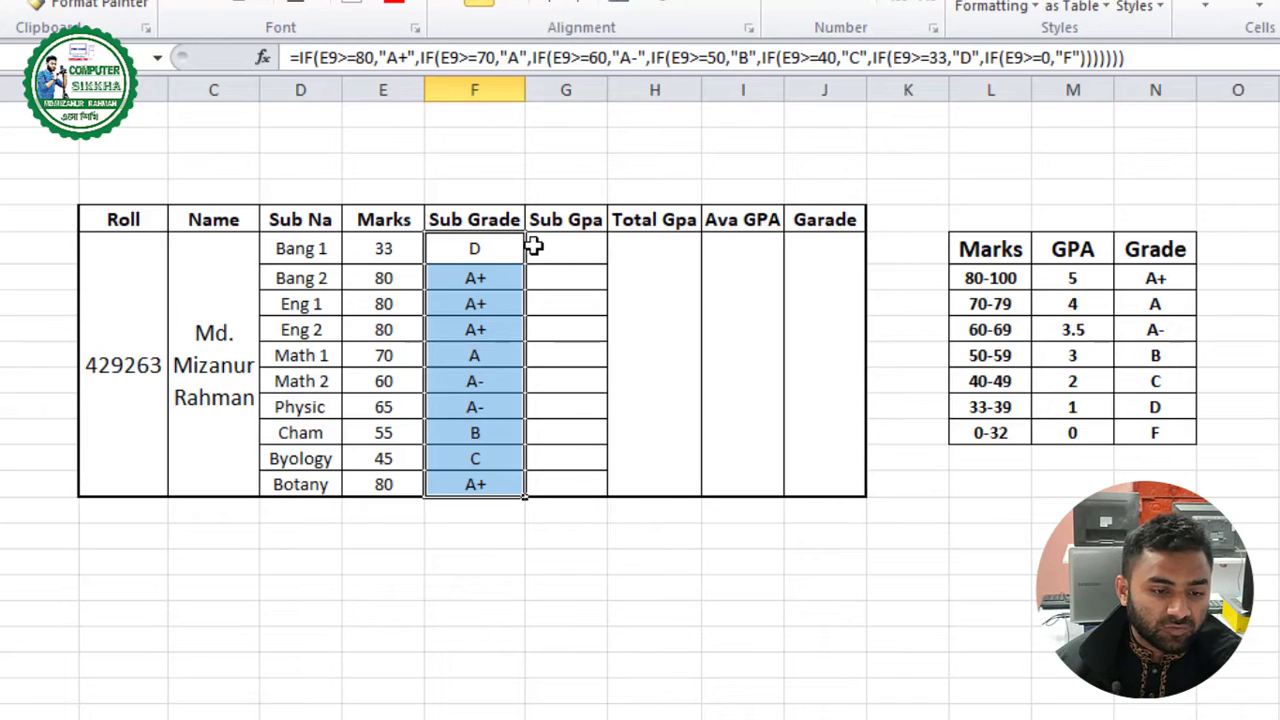
{"action": "left_click", "coordinate": [494, 246]}
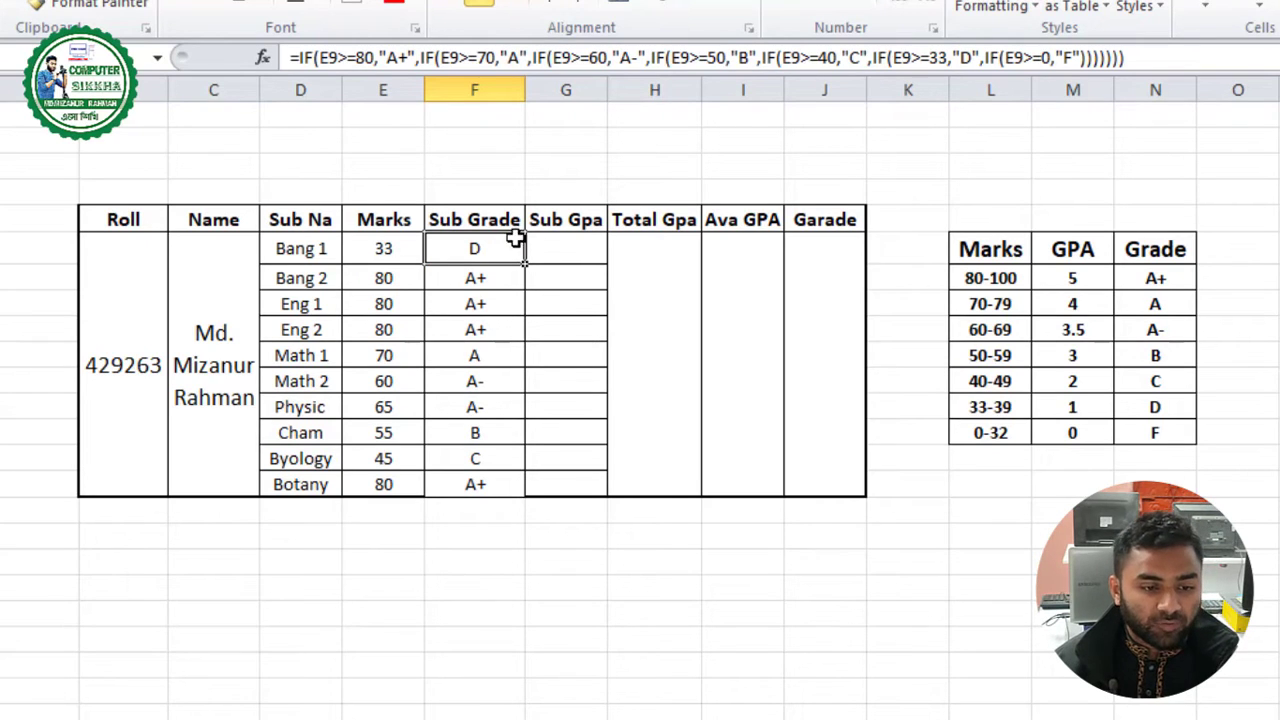
Start the Sub Gpa formula for Bang 1 in G9 with =IF(E9>=80,5, based on the subject's marks
{"action": "left_click", "coordinate": [580, 258]}
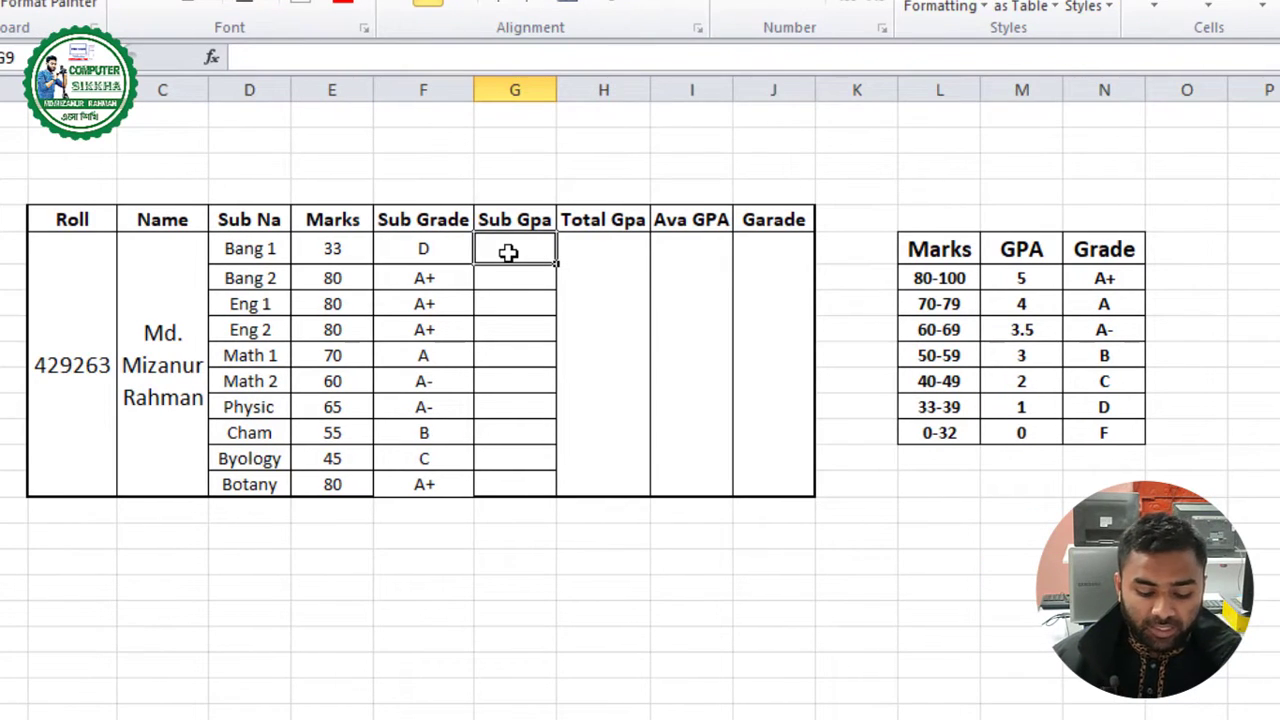
{"action": "type", "text": "="}
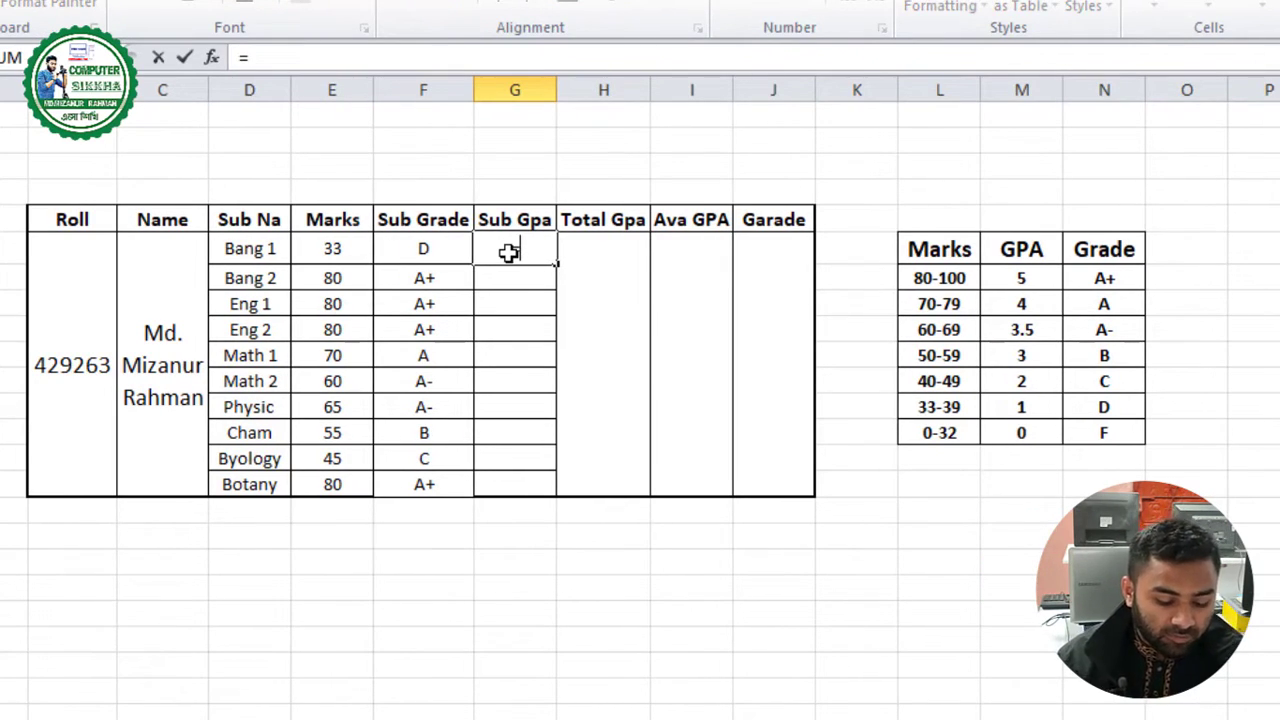
{"action": "type", "text": "IF("}
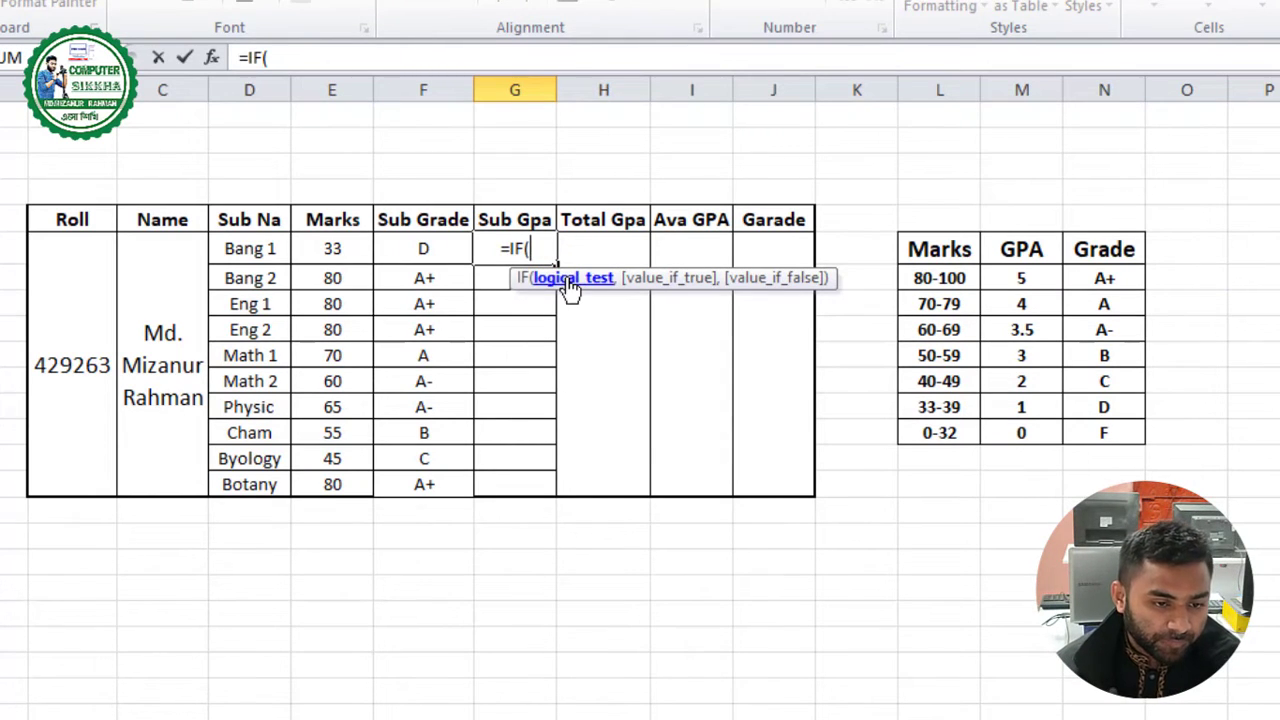
{"action": "left_click", "coordinate": [334, 249]}
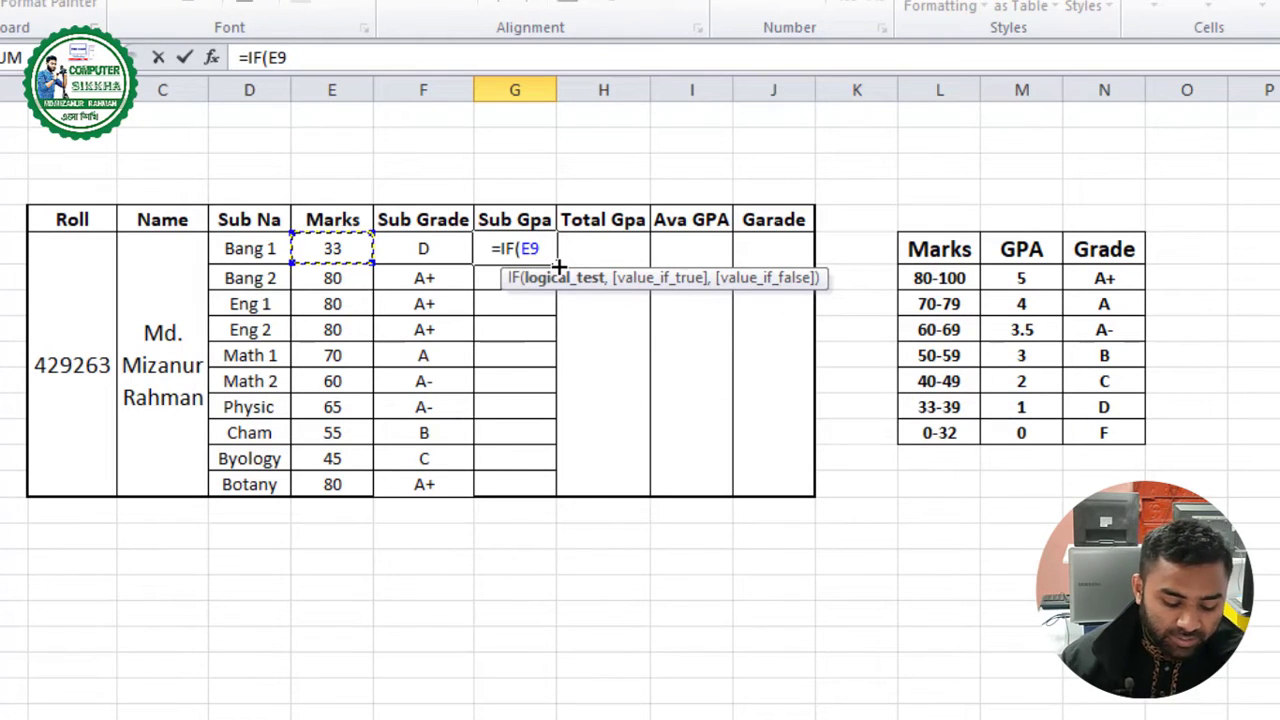
{"action": "type", "text": ">"}
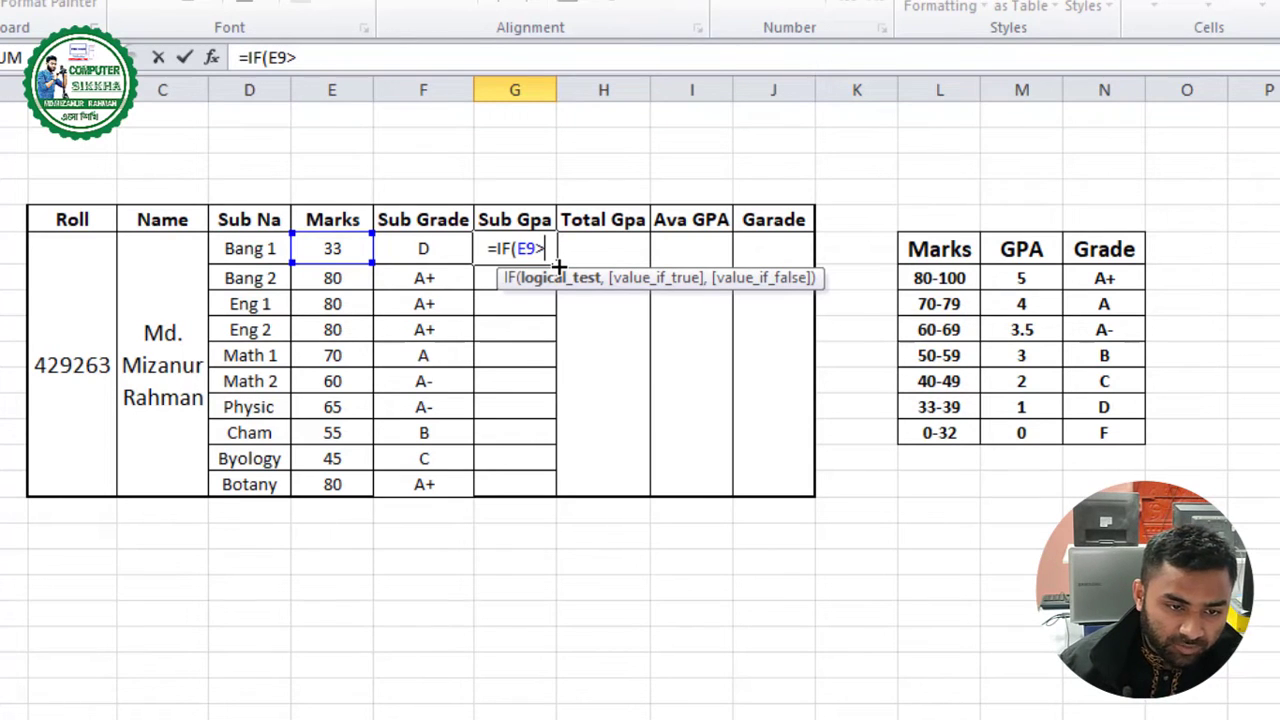
{"action": "type", "text": "=80"}
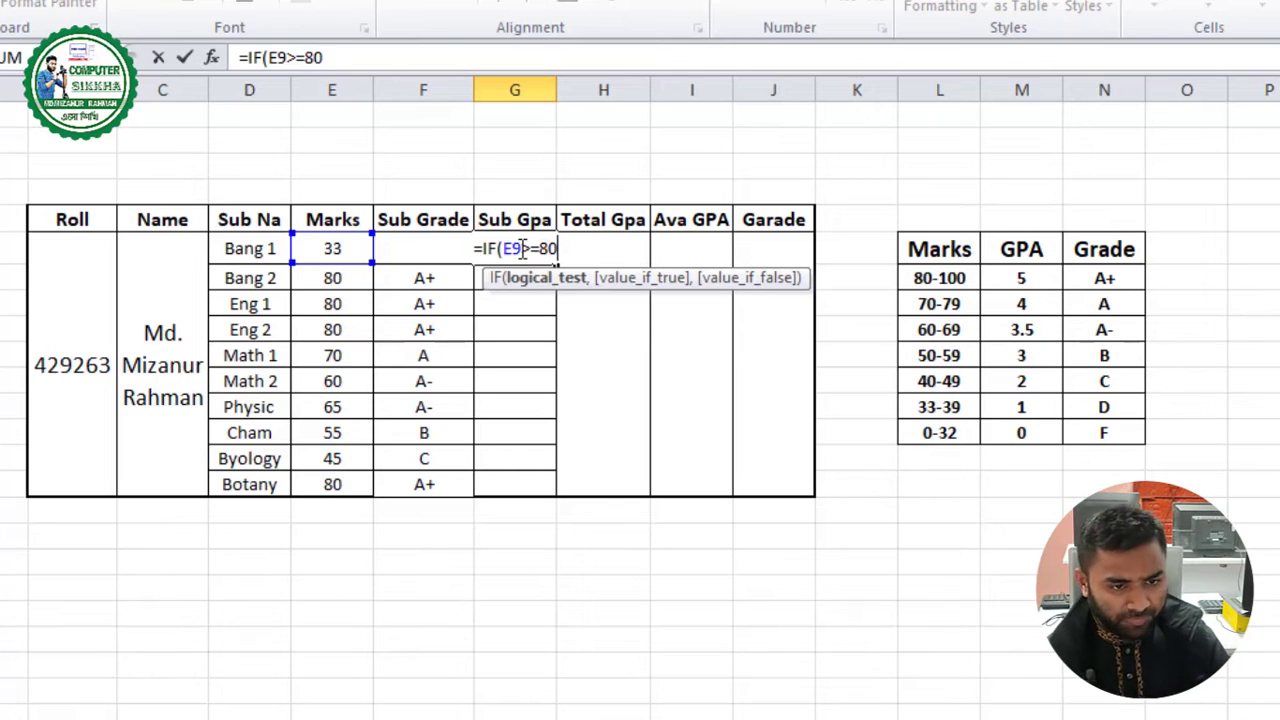
{"action": "left_click", "coordinate": [376, 60]}
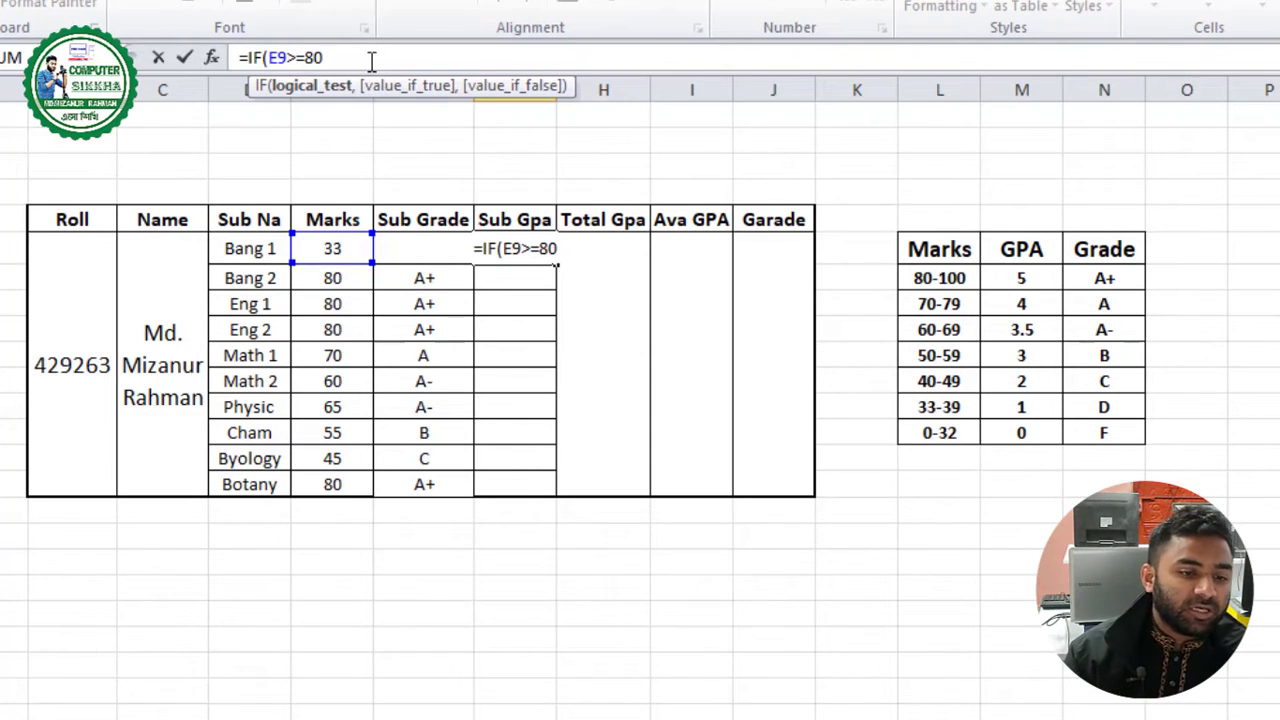
{"action": "type", "text": ","}
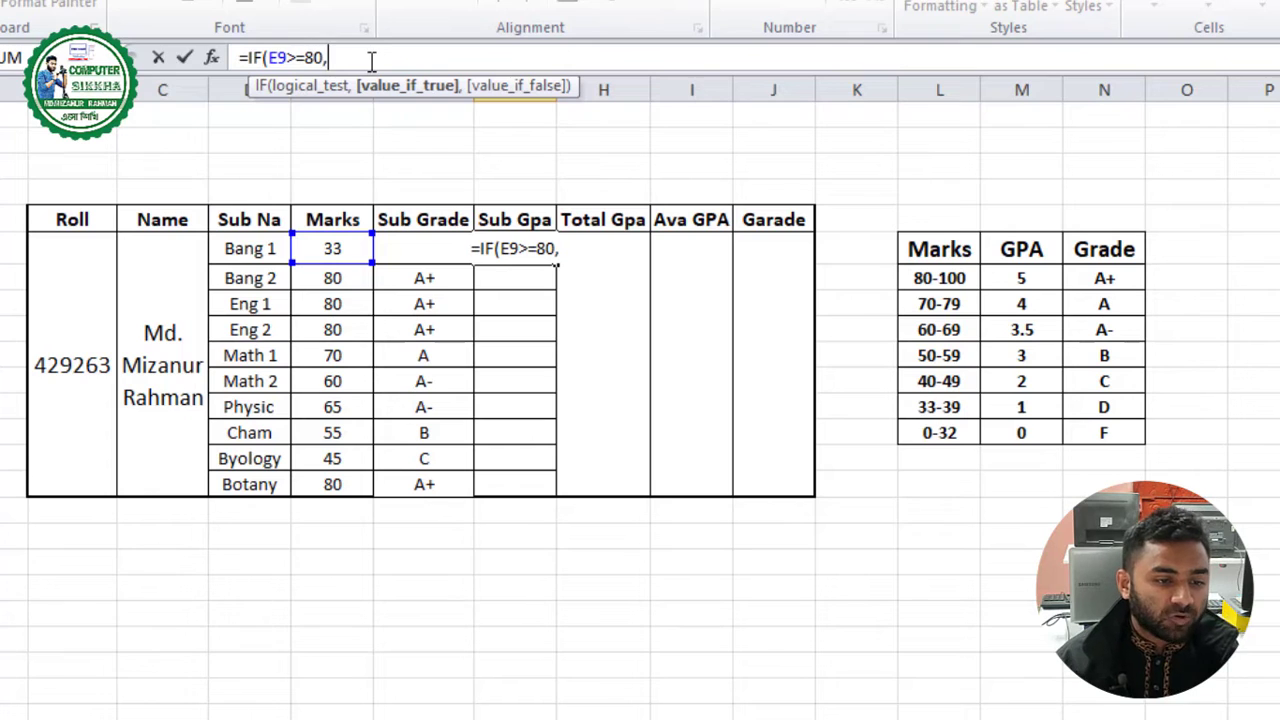
{"action": "type", "text": "5"}
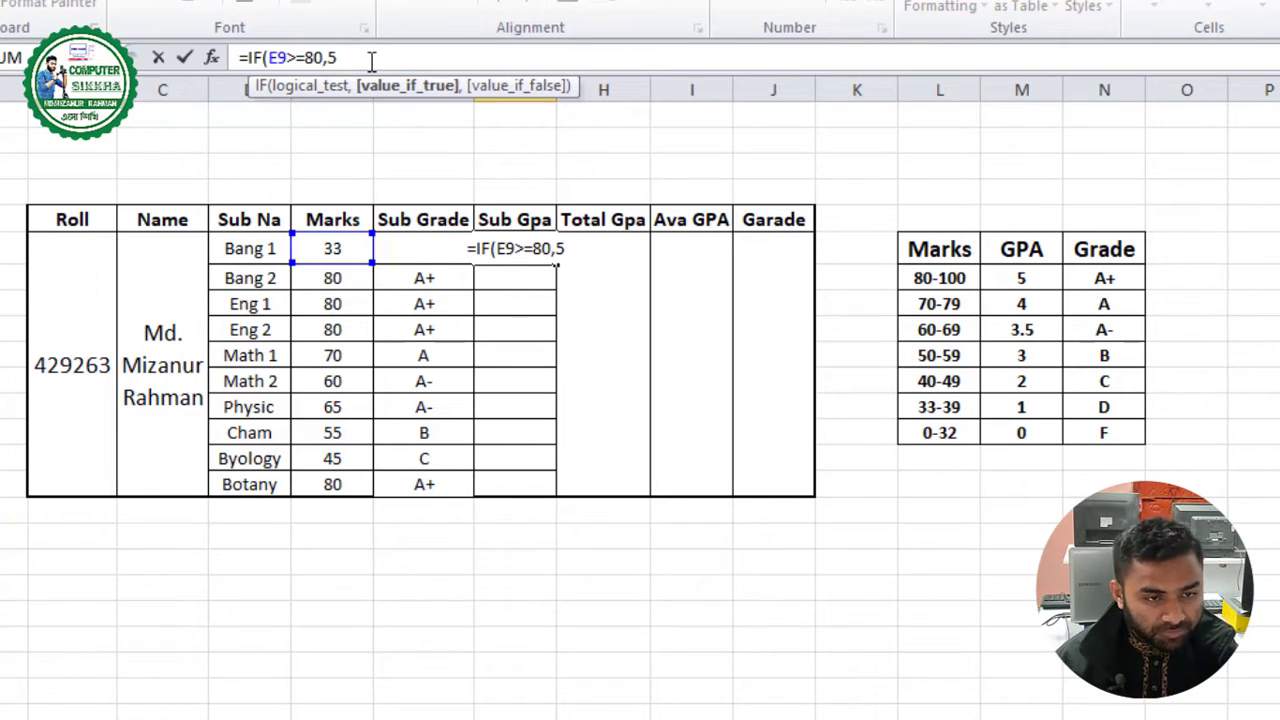
{"action": "type", "text": ","}
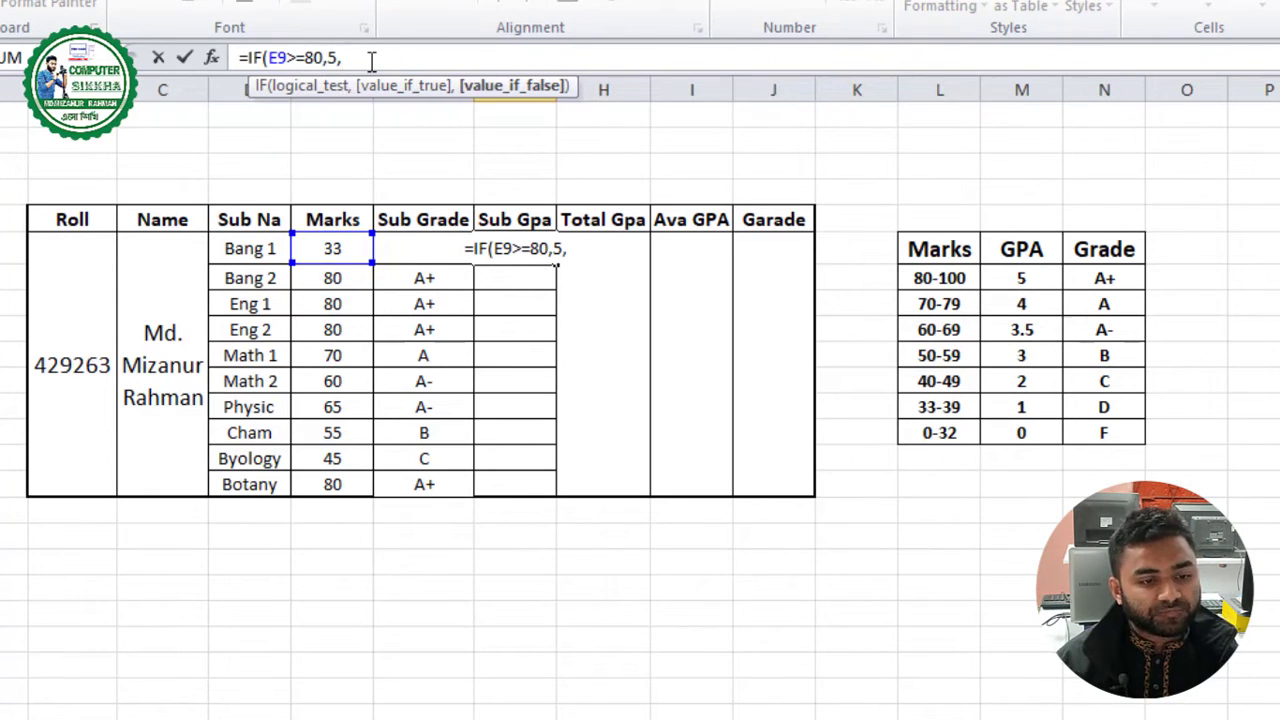
Copy the IF(E9>=80,5, fragment without the equals sign and return to the end of the G9 formula
{"action": "key", "text": "shift+Left"}
{"action": "key", "text": "shift+Left"}
{"action": "key", "text": "shift+Left"}
{"action": "key", "text": "shift+Left"}
{"action": "key", "text": "shift+Left"}
{"action": "key", "text": "shift+Left"}
{"action": "key", "text": "shift+Left"}
{"action": "key", "text": "shift+Left"}
{"action": "key", "text": "shift+Left"}
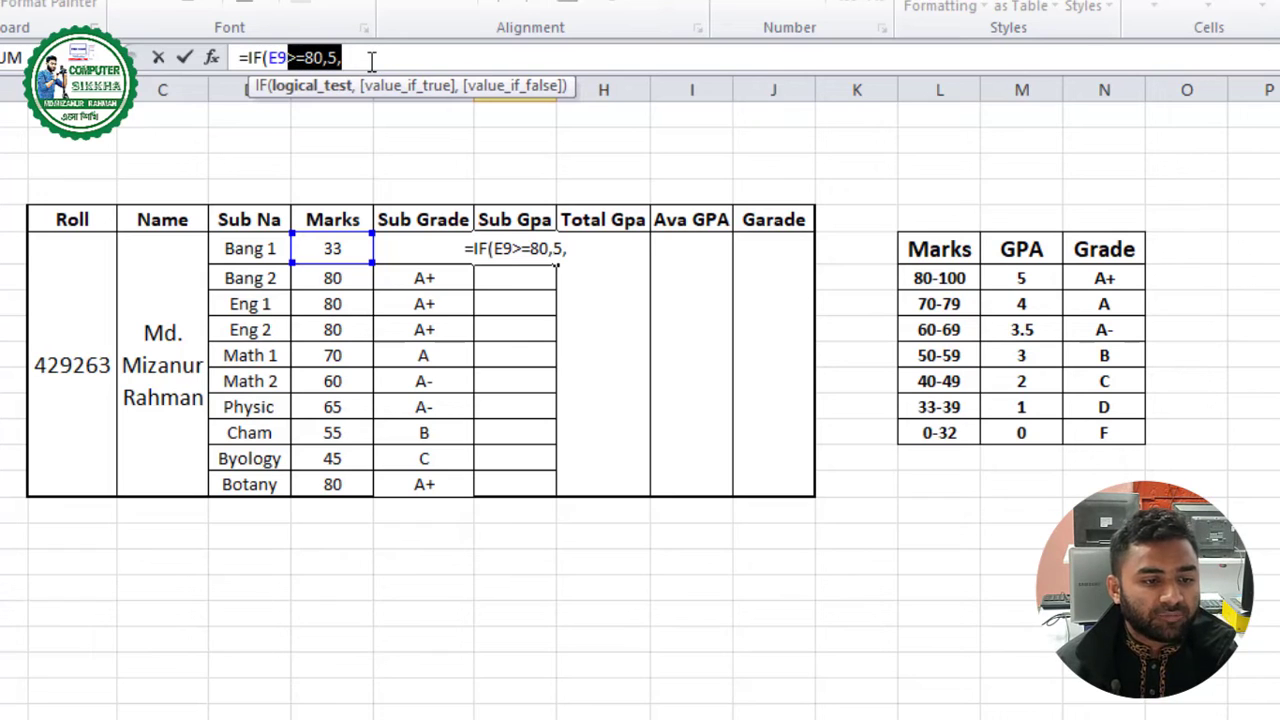
{"action": "key", "text": "shift+Left"}
{"action": "key", "text": "shift+Left"}
{"action": "key", "text": "ctrl+c"}
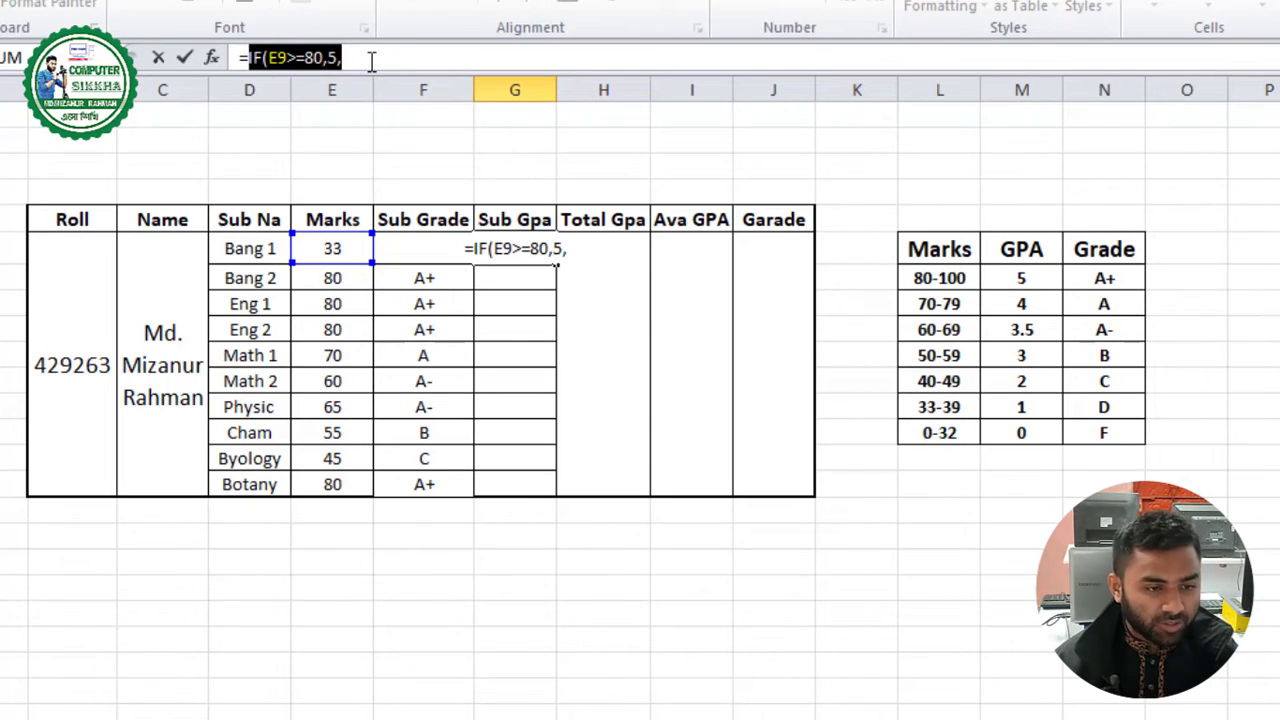
{"action": "key", "text": "Right"}
{"action": "key", "text": "Right"}
{"action": "key", "text": "Right"}
{"action": "key", "text": "Right"}
{"action": "key", "text": "Right"}
{"action": "key", "text": "Right"}
{"action": "key", "text": "Right"}
{"action": "key", "text": "Right"}
{"action": "key", "text": "Right"}
{"action": "key", "text": "Right"}
{"action": "key", "text": "Right"}
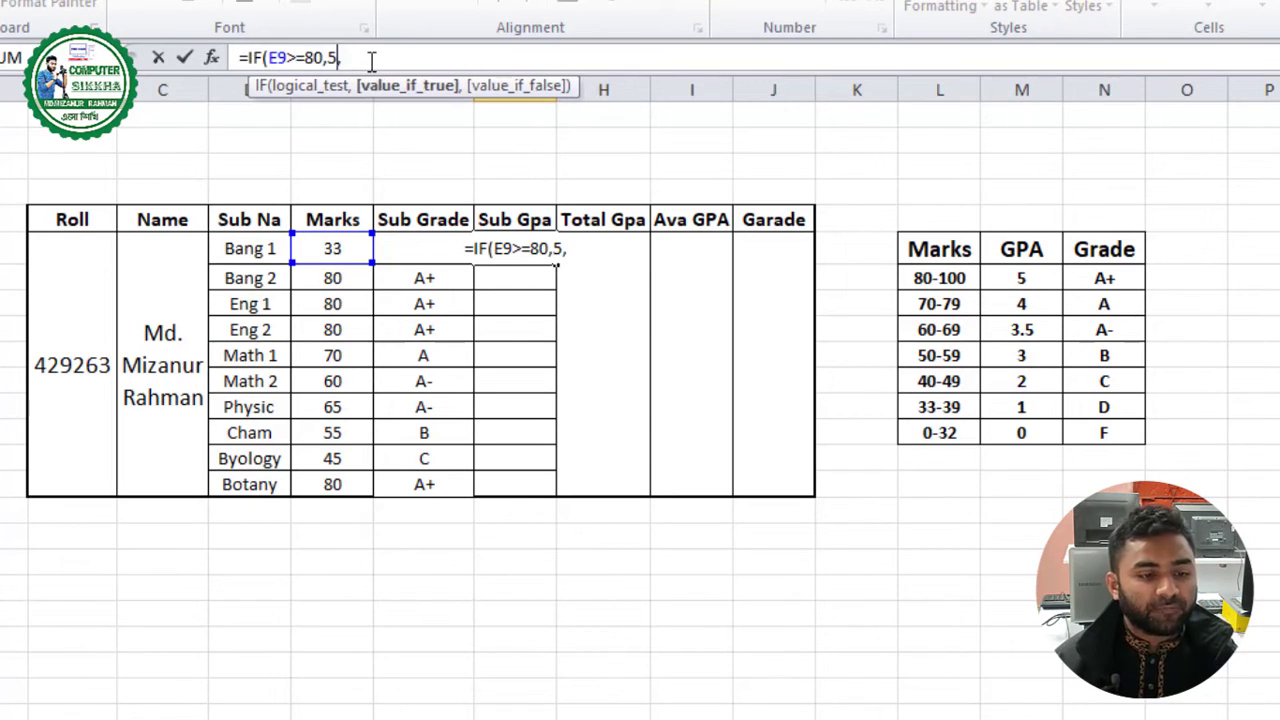
{"action": "key", "text": "Right"}
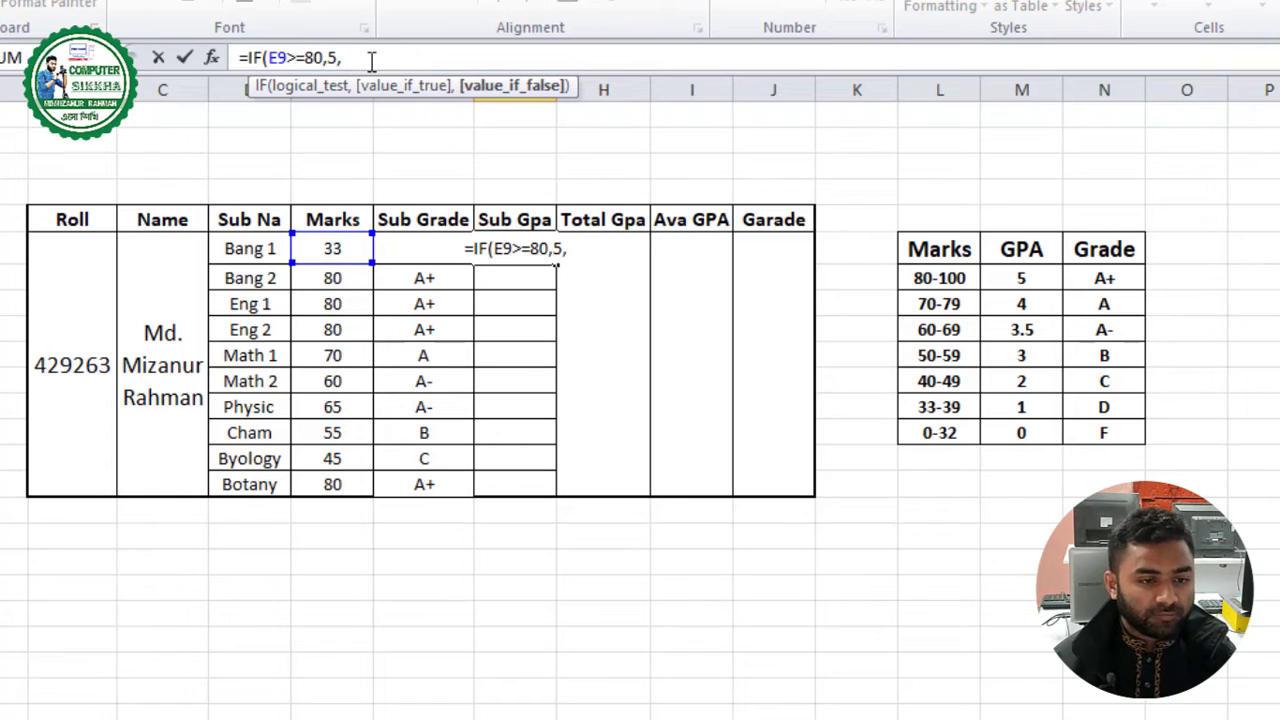
Paste the copied fragment into the G9 formula and adapt it to IF(E9>=70,4, as the second condition
{"action": "key", "text": "ctrl+v"}
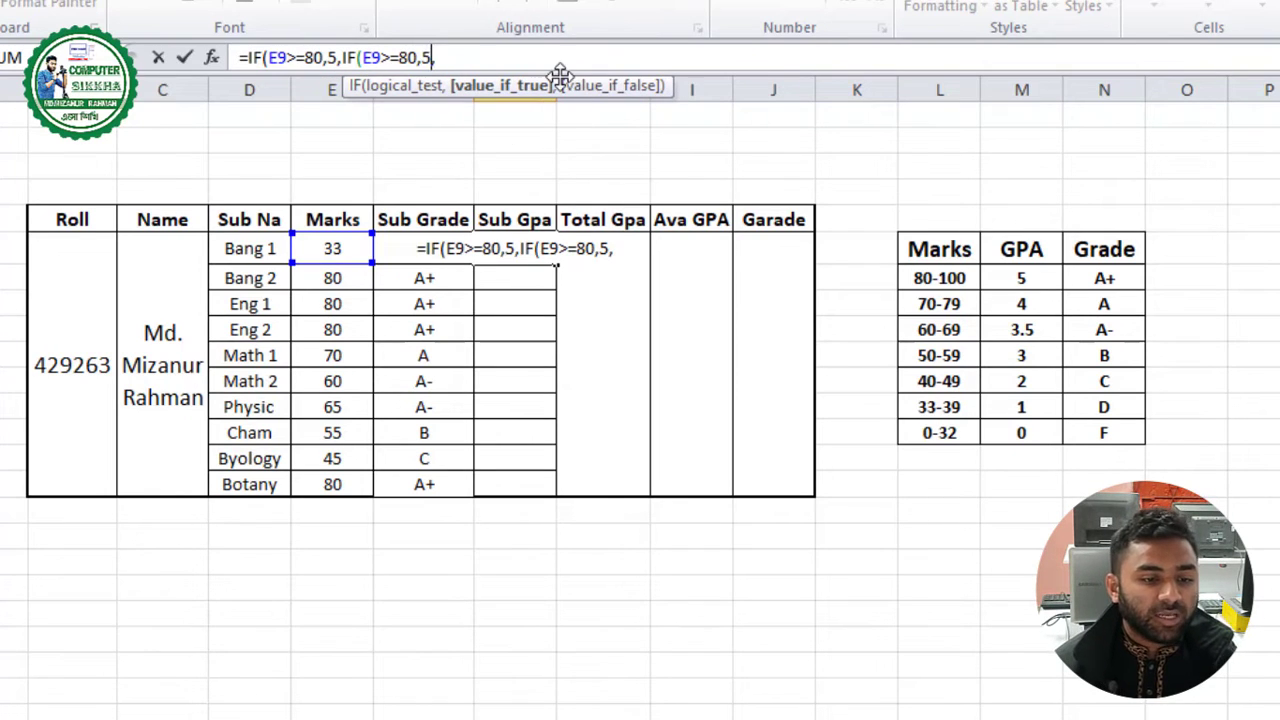
{"action": "key", "text": "Left"}
{"action": "key", "text": "Left"}
{"action": "key", "text": "Left"}
{"action": "key", "text": "shift+Left"}
{"action": "key", "text": "shift+Left"}
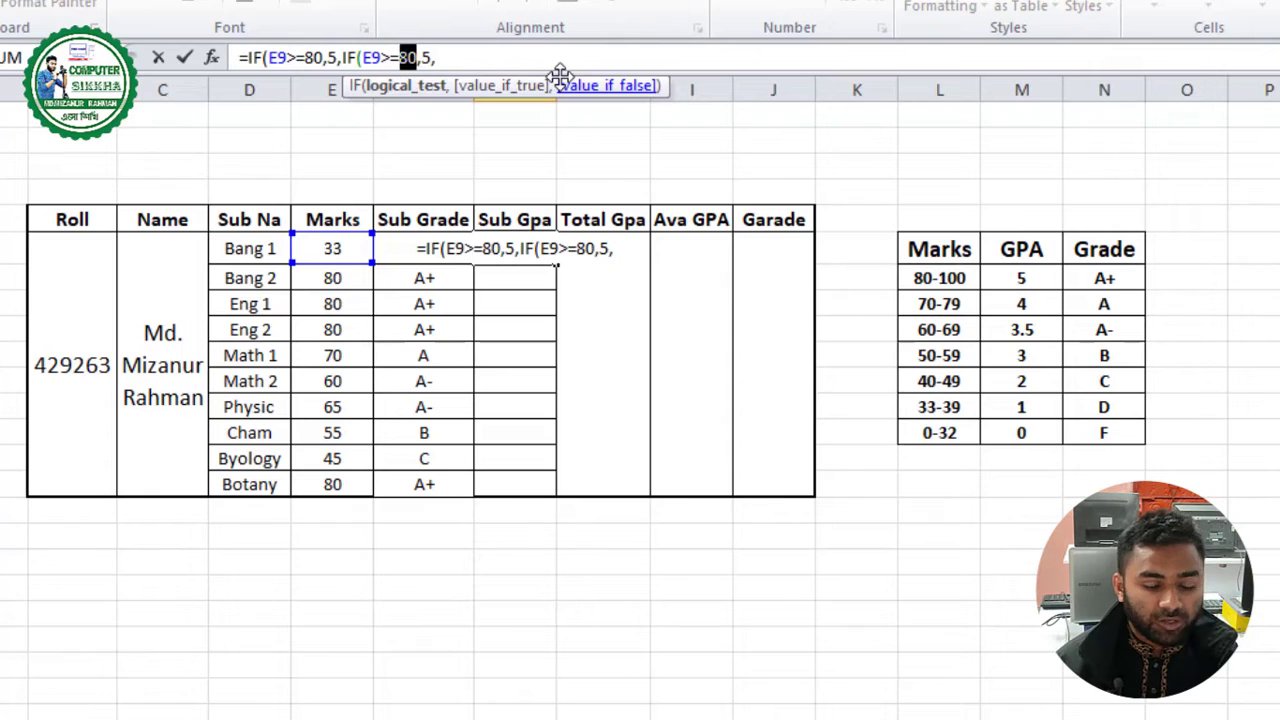
{"action": "type", "text": "70"}
{"action": "key", "text": "Right"}
{"action": "key", "text": "shift+Right"}
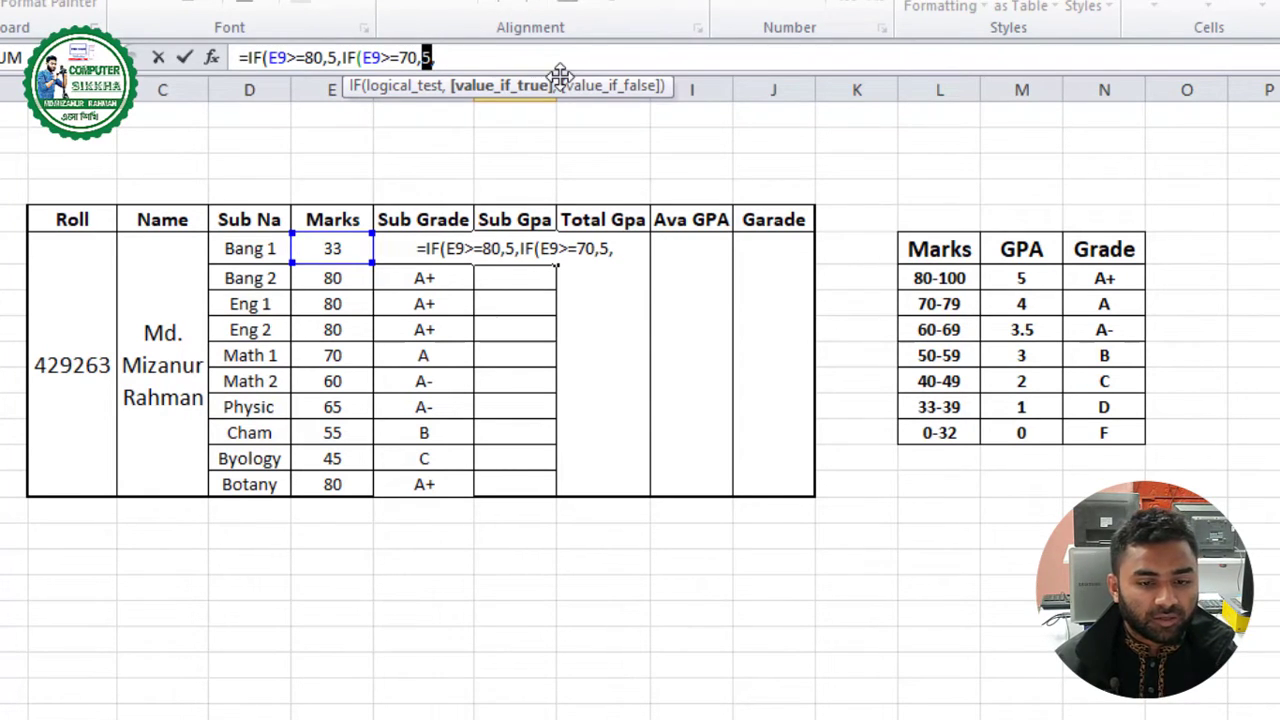
{"action": "type", "text": "4,"}
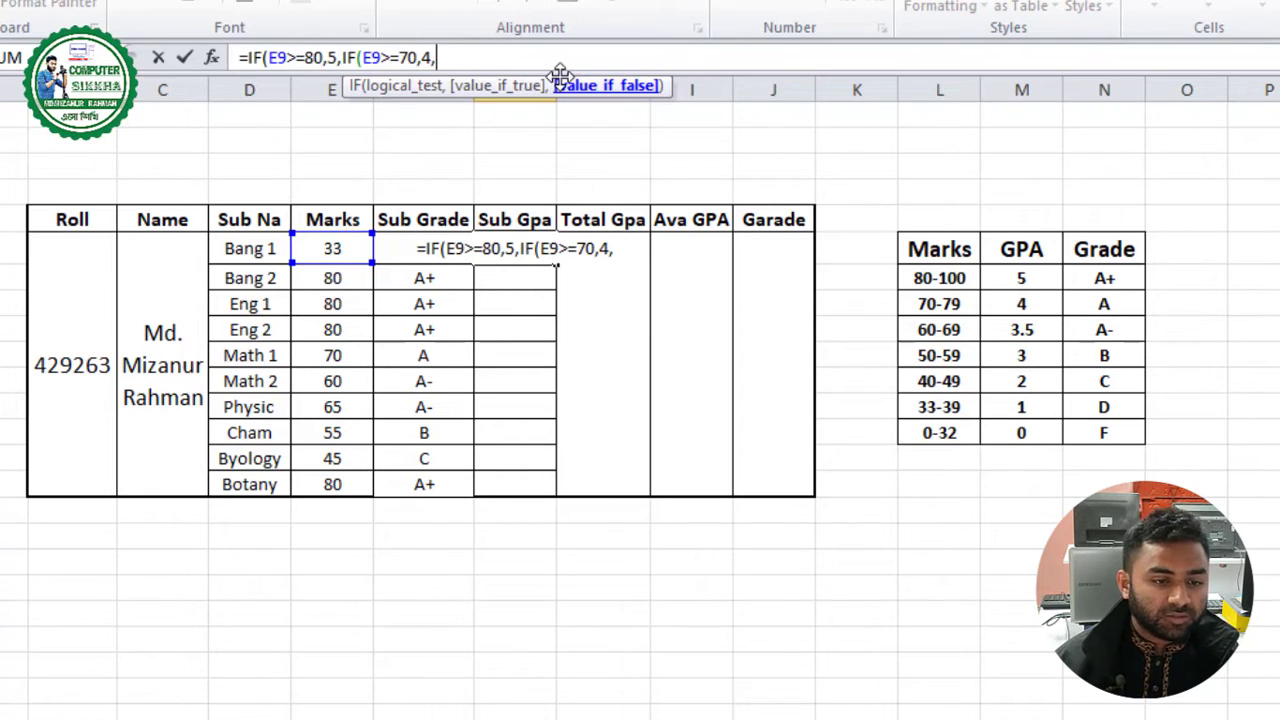
Add a third pasted condition to the G9 formula, changed to IF(E9>=60,3.5, for the 60-69 marks range
{"action": "key", "text": "ctrl+v"}
{"action": "key", "text": "Left"}
{"action": "key", "text": "Left"}
{"action": "key", "text": "Left"}
{"action": "key", "text": "Left"}
{"action": "key", "text": "Left"}
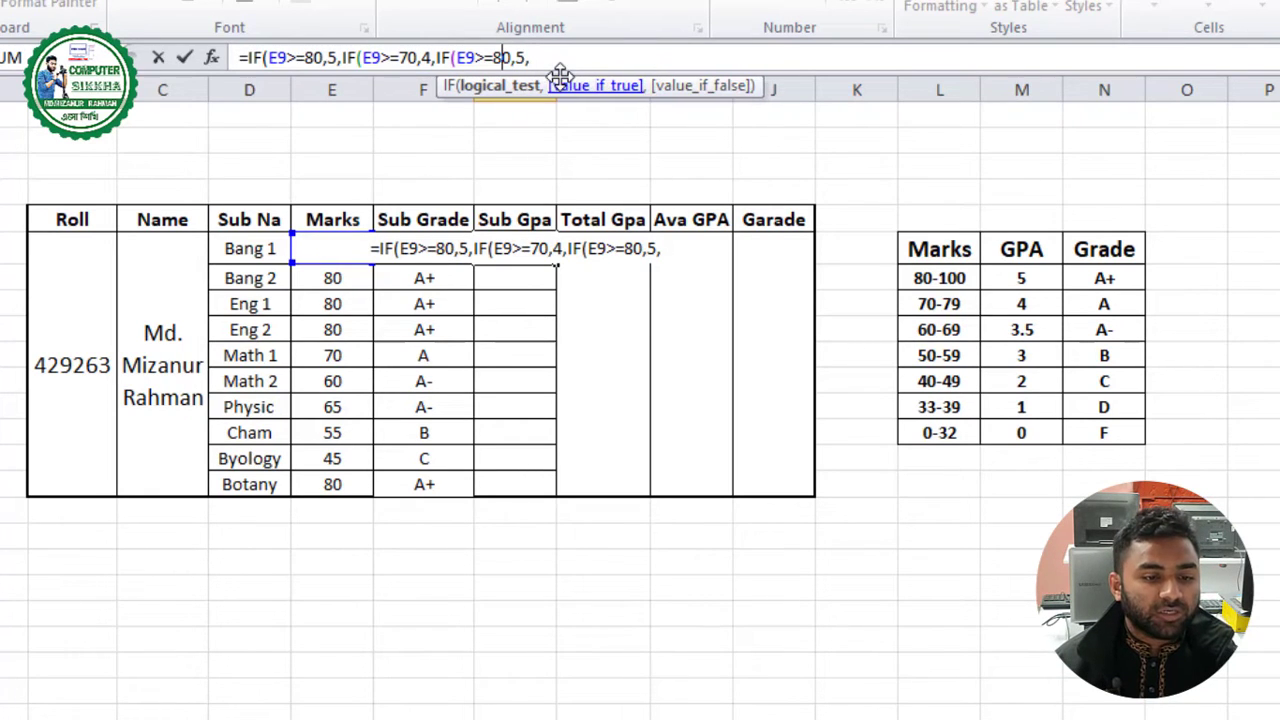
{"action": "key", "text": "shift+Right"}
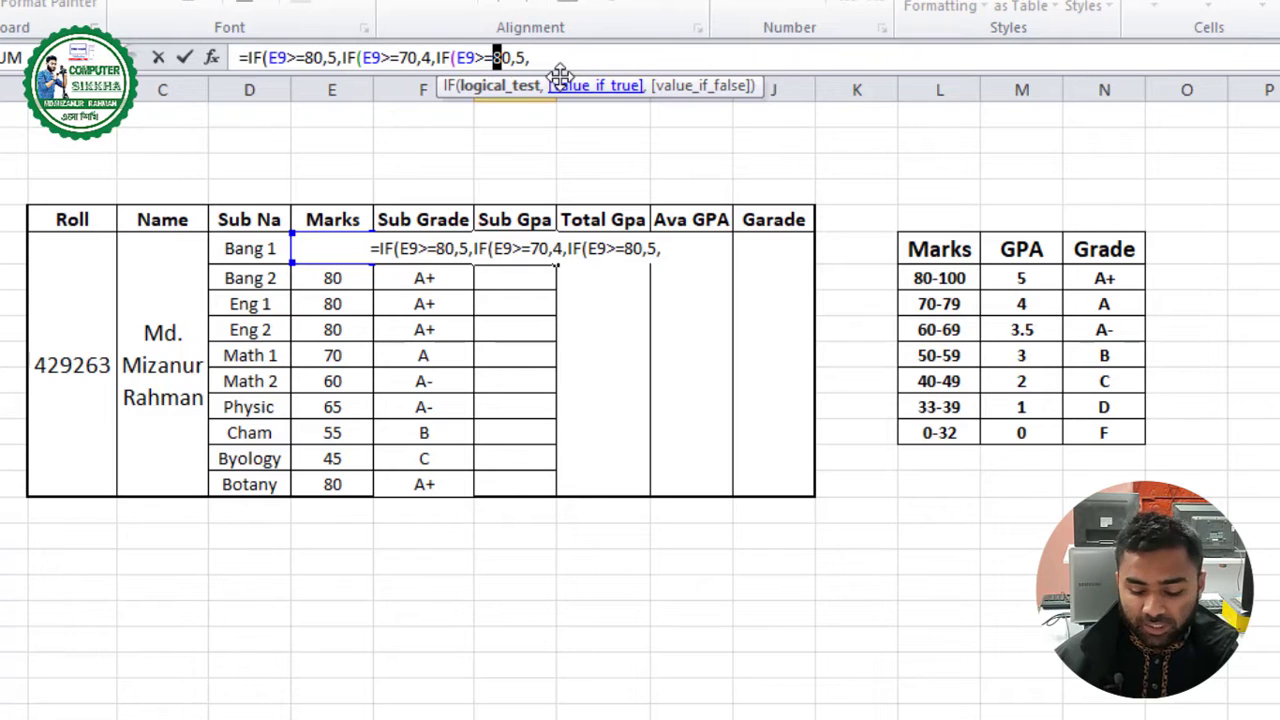
{"action": "type", "text": "6"}
{"action": "key", "text": "Right"}
{"action": "key", "text": "Right"}
{"action": "key", "text": "shift+Right"}
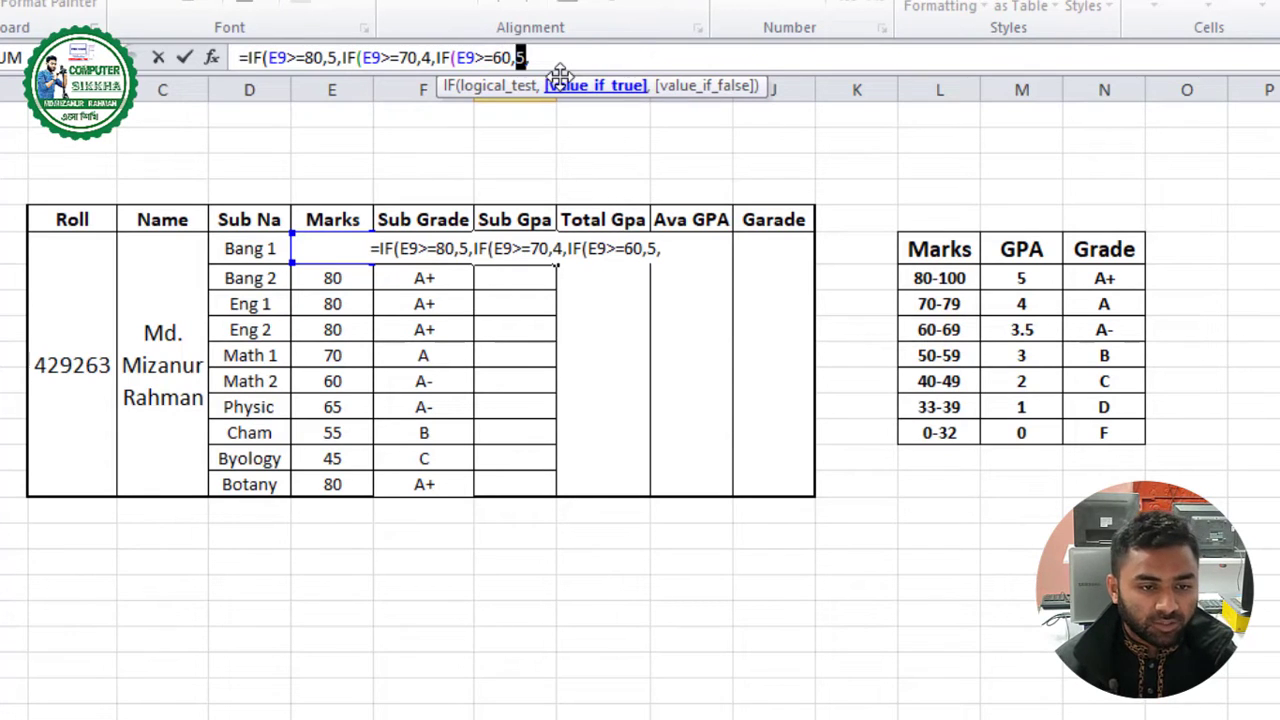
{"action": "type", "text": "3.5"}
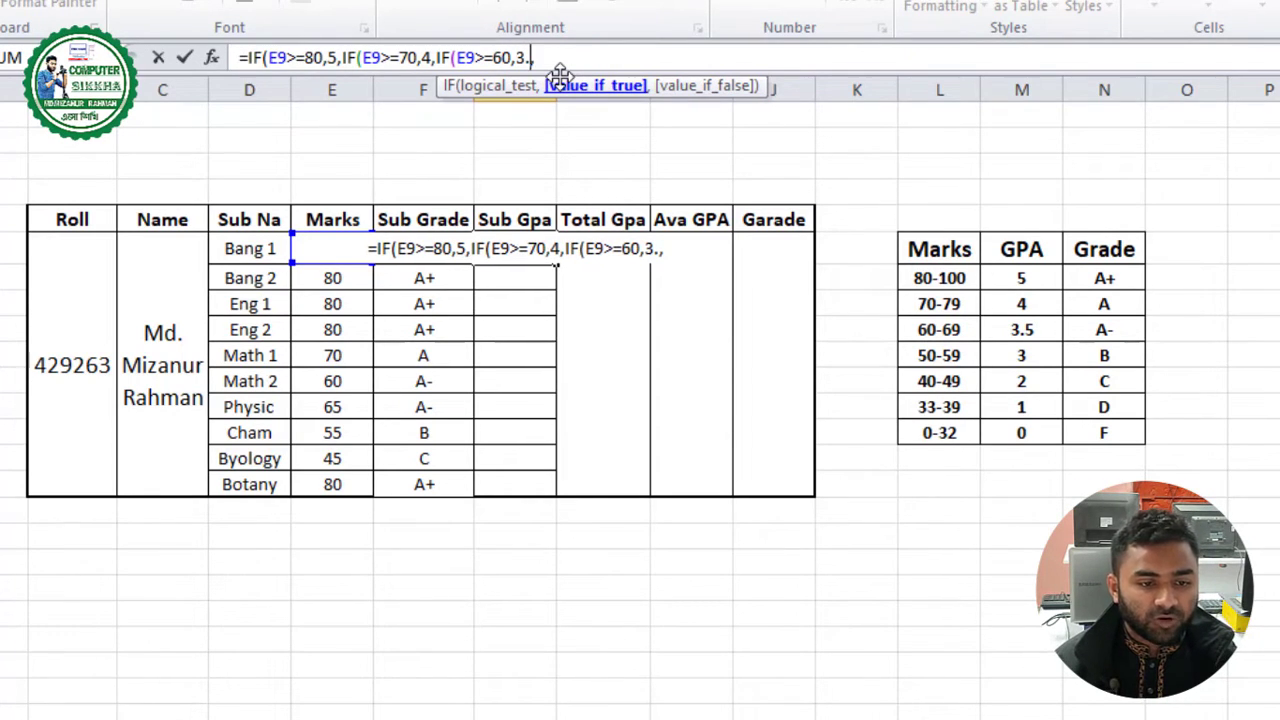
Add a fourth pasted condition to the G9 formula, changed to IF(E9>=50,3, for the 50-59 marks range
{"action": "key", "text": "ctrl+v"}
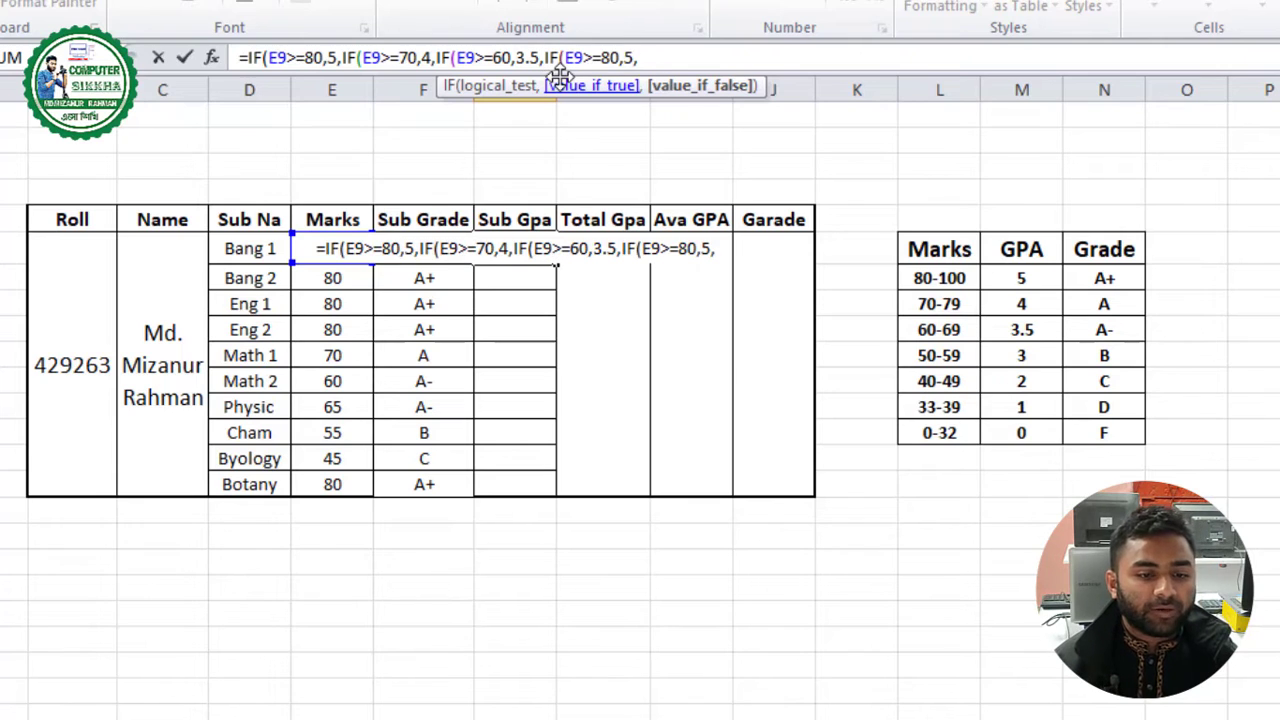
{"action": "key", "text": "Left"}
{"action": "key", "text": "Left"}
{"action": "key", "text": "Left"}
{"action": "key", "text": "Left"}
{"action": "key", "text": "shift+Left"}
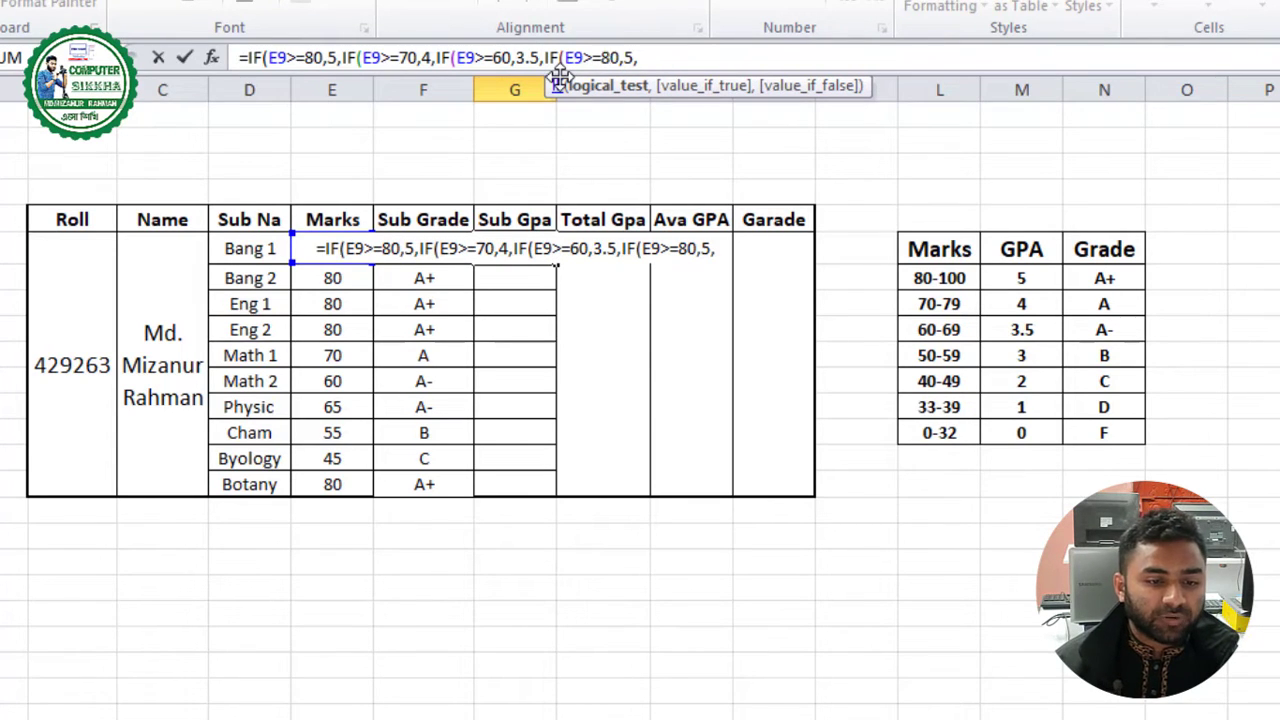
{"action": "type", "text": "5"}
{"action": "key", "text": "Right"}
{"action": "key", "text": "Right"}
{"action": "key", "text": "shift+Right"}
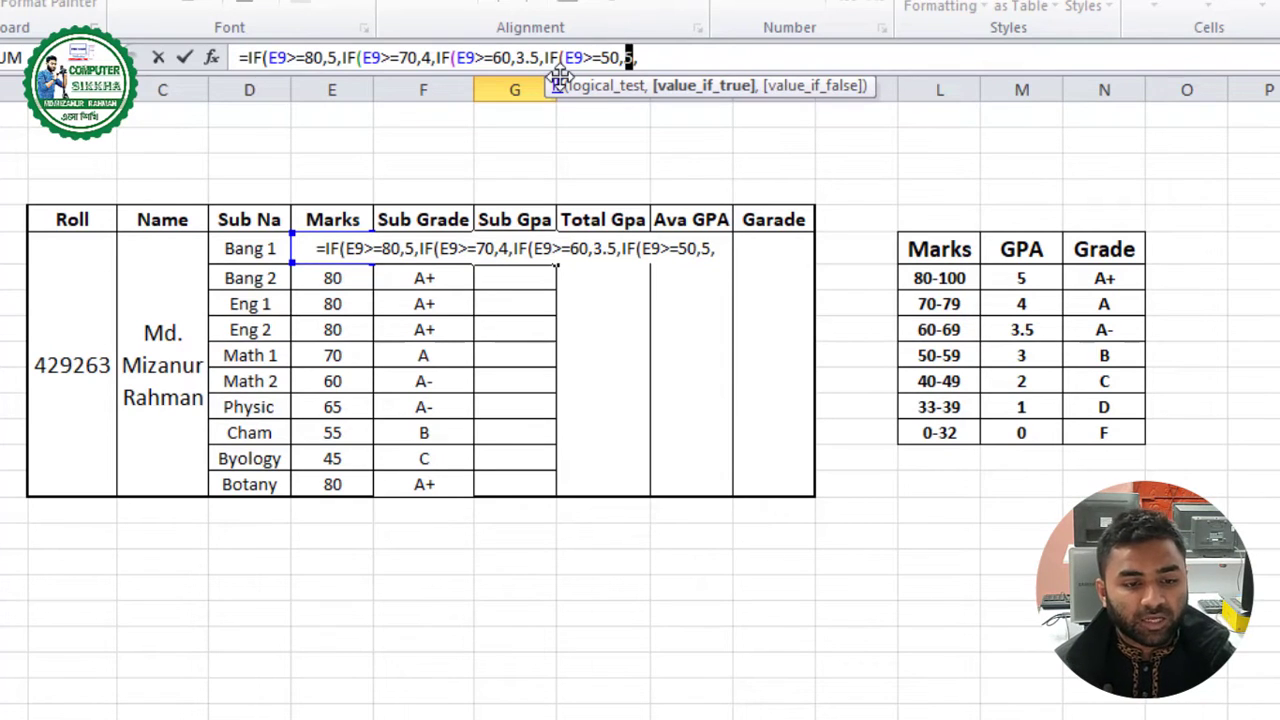
{"action": "type", "text": "3"}
{"action": "key", "text": "Right"}
Add a fifth pasted condition to the G9 formula, changed to IF(E9>=40,2, for the 40-49 marks range
{"action": "type", "text": "IF(E9>=80,5,"}
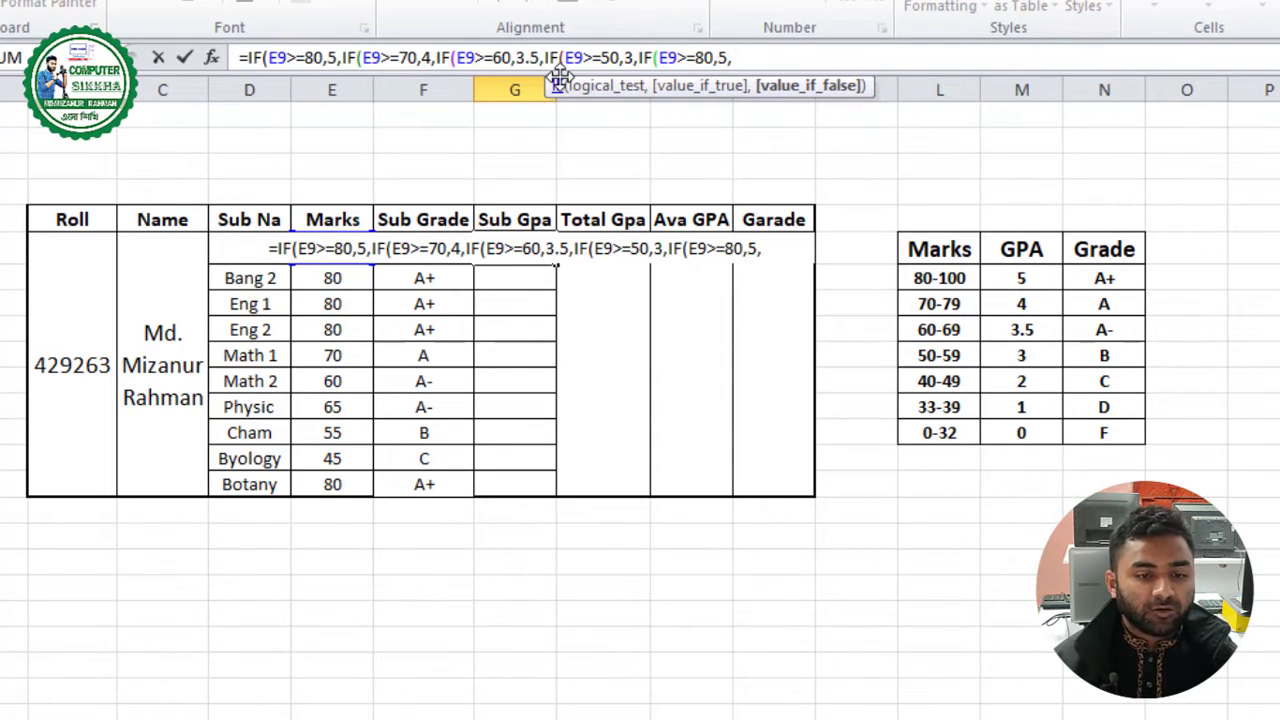
{"action": "key", "text": "Left"}
{"action": "key", "text": "Left"}
{"action": "key", "text": "Left"}
{"action": "key", "text": "shift+Left"}
{"action": "key", "text": "shift+Left"}
{"action": "type", "text": "4"}
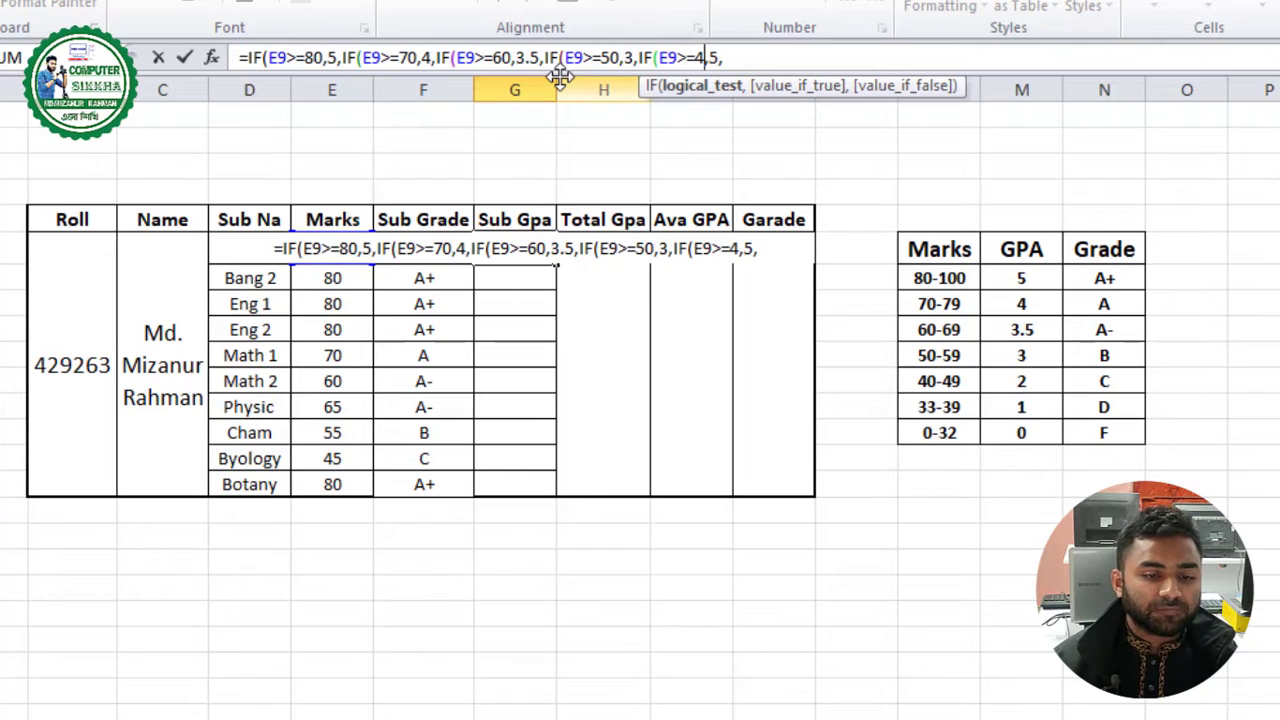
{"action": "type", "text": "0"}
{"action": "key", "text": "Right"}
{"action": "key", "text": "shift+Right"}
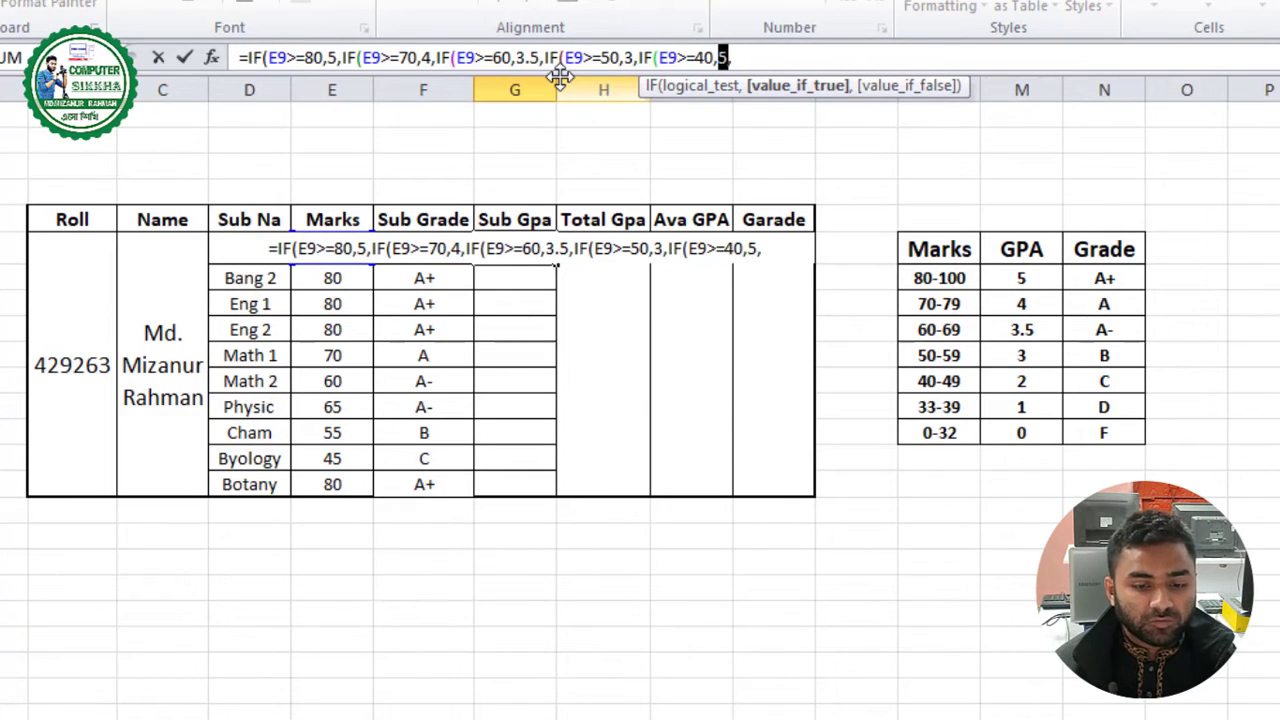
{"action": "type", "text": "2"}
{"action": "key", "text": "Right"}
Add a sixth pasted condition to the G9 formula, changed to IF(E9>=33,1, for the 33-39 marks range
{"action": "type", "text": "IF(E9>=80,5,"}
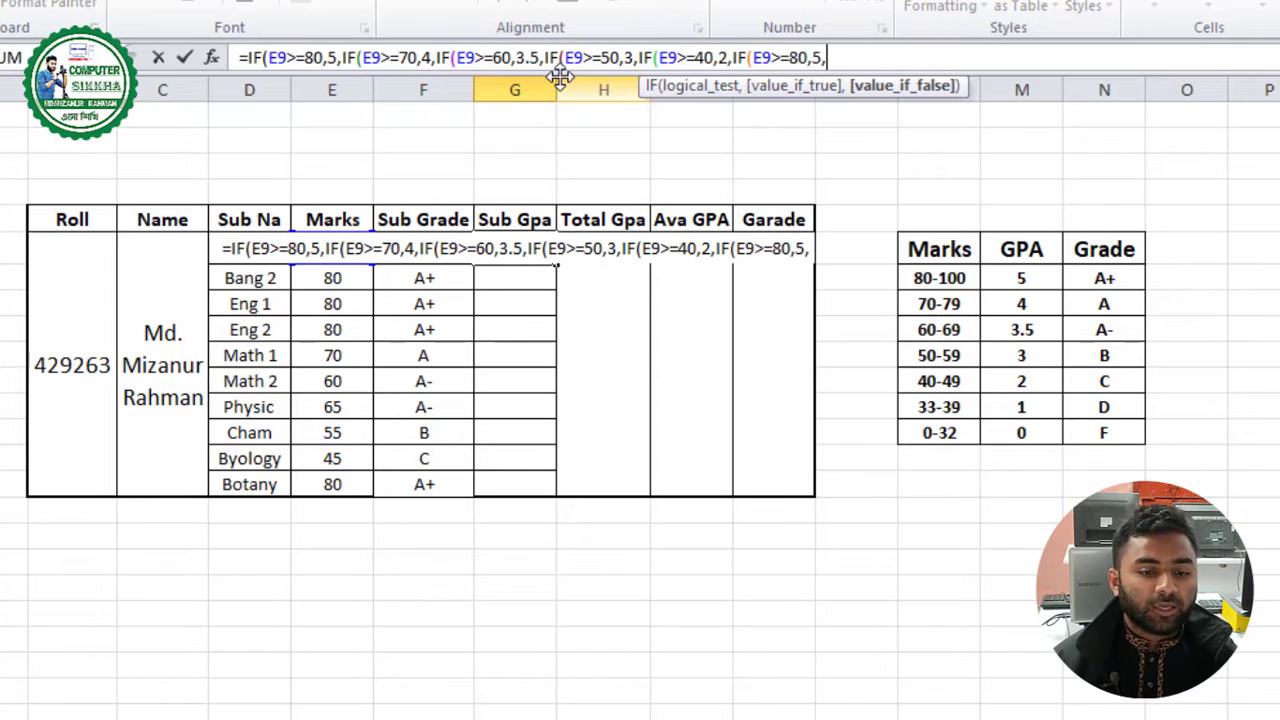
{"action": "key", "text": "Left"}
{"action": "key", "text": "Left"}
{"action": "key", "text": "Left"}
{"action": "key", "text": "shift+Left"}
{"action": "key", "text": "shift+Left"}
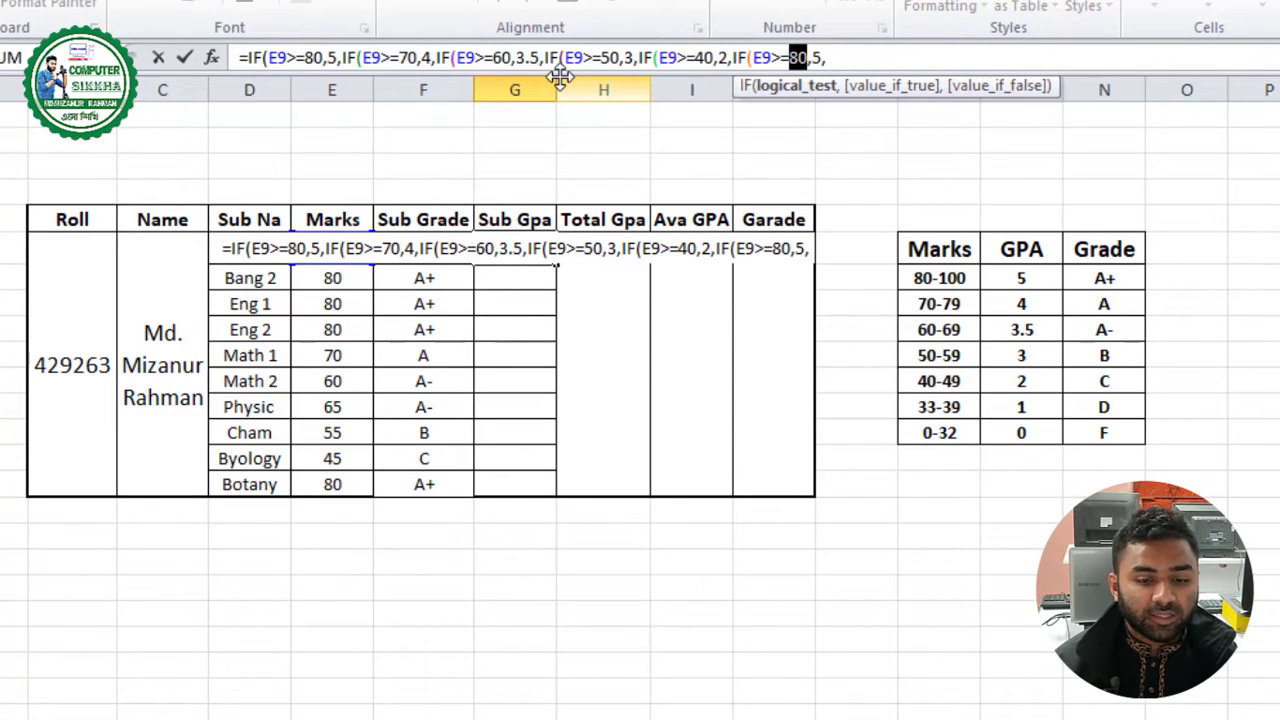
{"action": "type", "text": "33"}
{"action": "key", "text": "Right"}
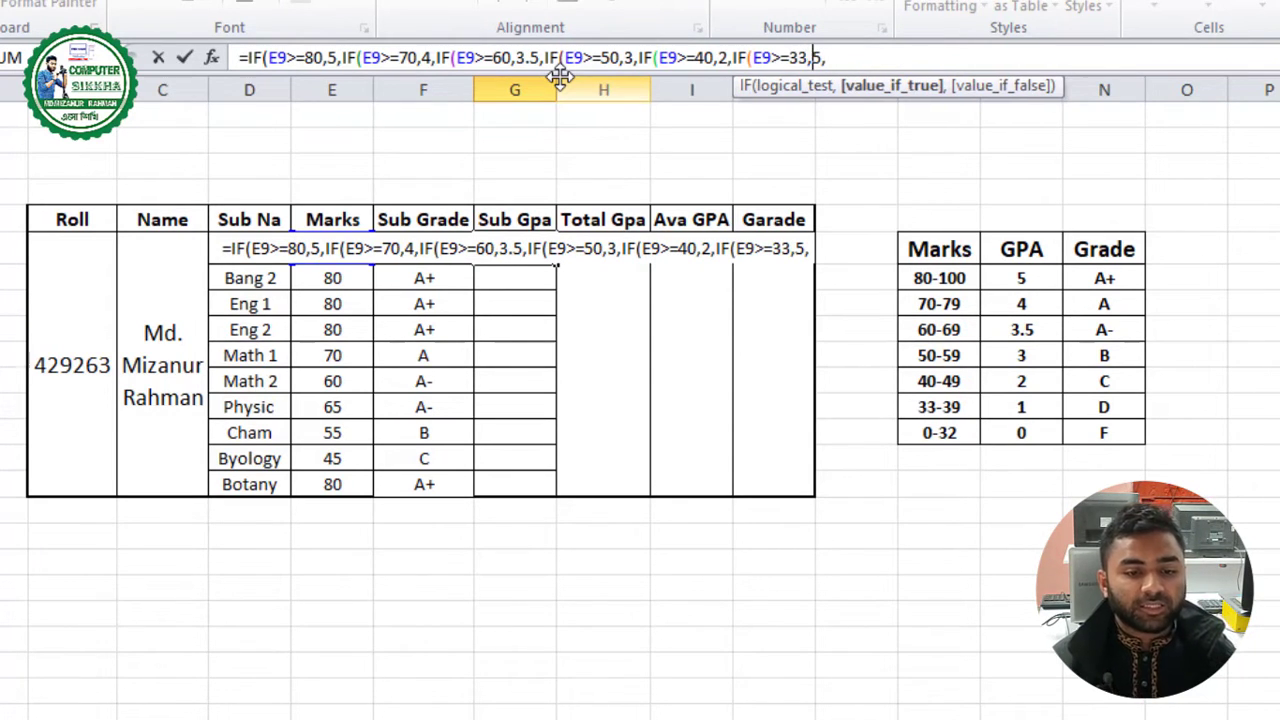
{"action": "key", "text": "shift+Right"}
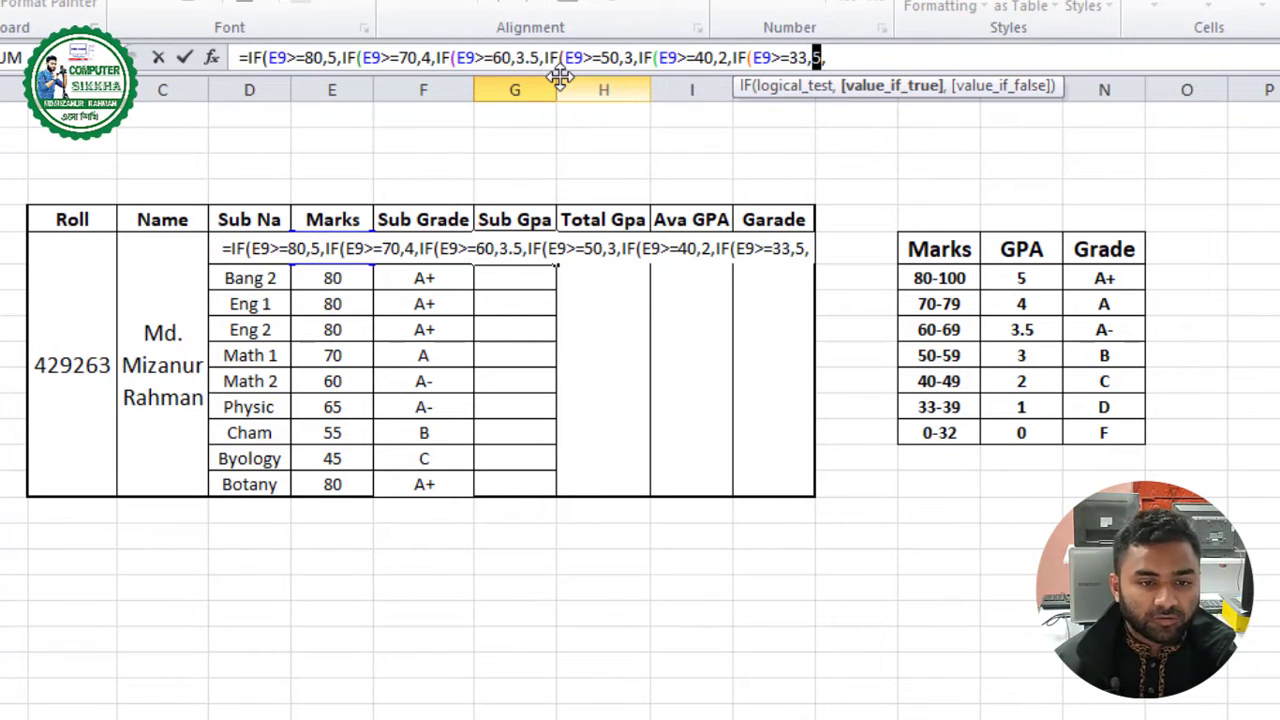
{"action": "type", "text": "1"}
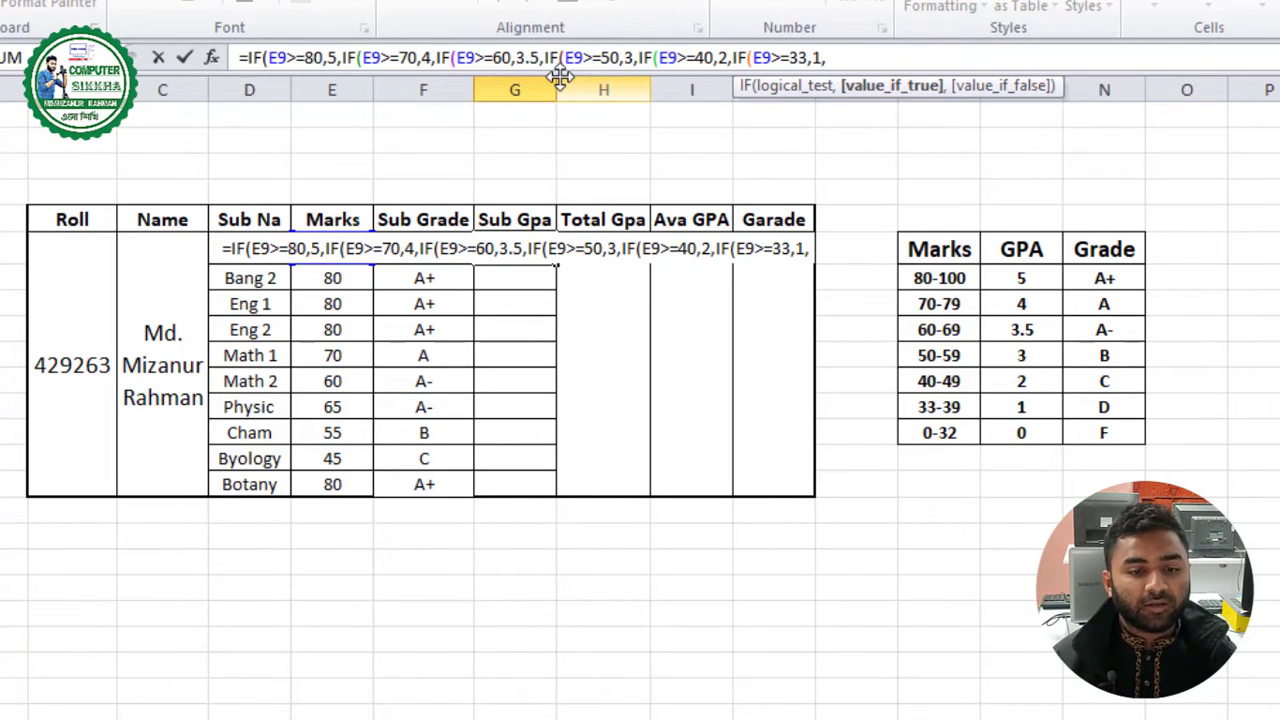
Add a seventh pasted condition to the G9 formula, changed to IF(E9>=0,0, for the 0-32 marks range
{"action": "type", "text": "IF(E9>=80,5,"}
{"action": "key", "text": "Left"}
{"action": "key", "text": "Left"}
{"action": "key", "text": "Left"}
{"action": "key", "text": "Left"}
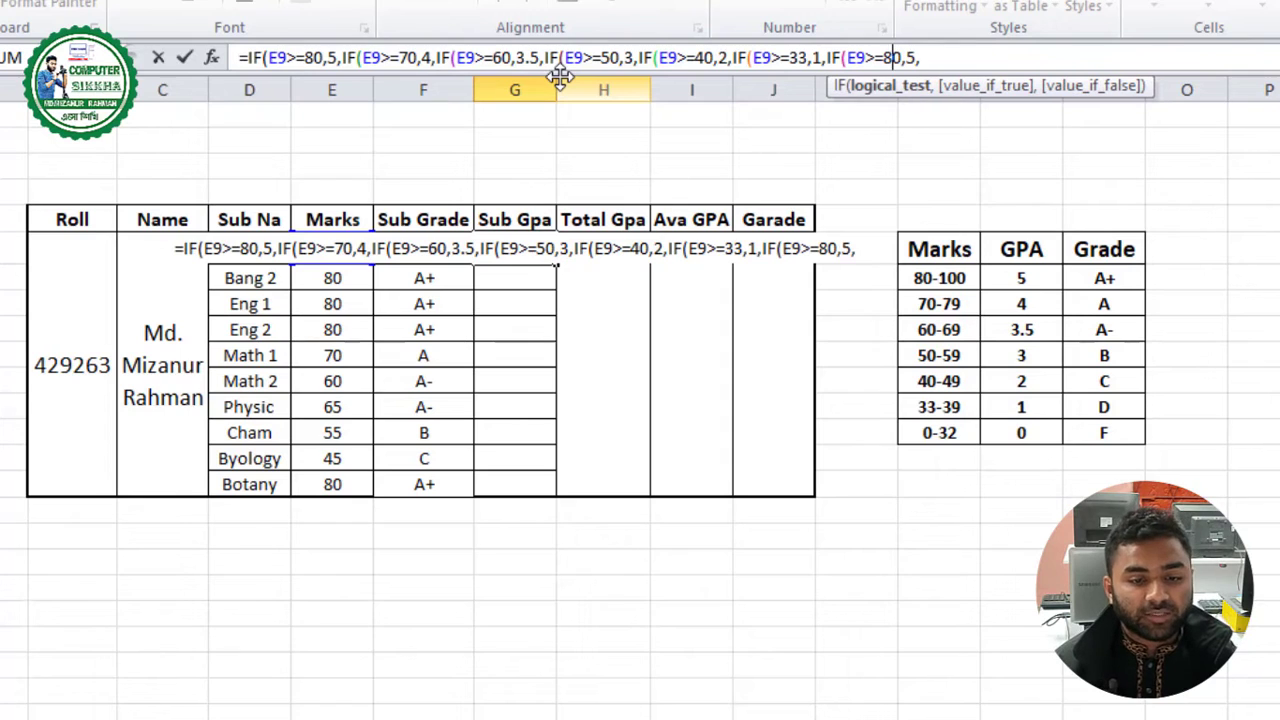
{"action": "key", "text": "Right"}
{"action": "key", "text": "shift+Left"}
{"action": "key", "text": "shift+Left"}
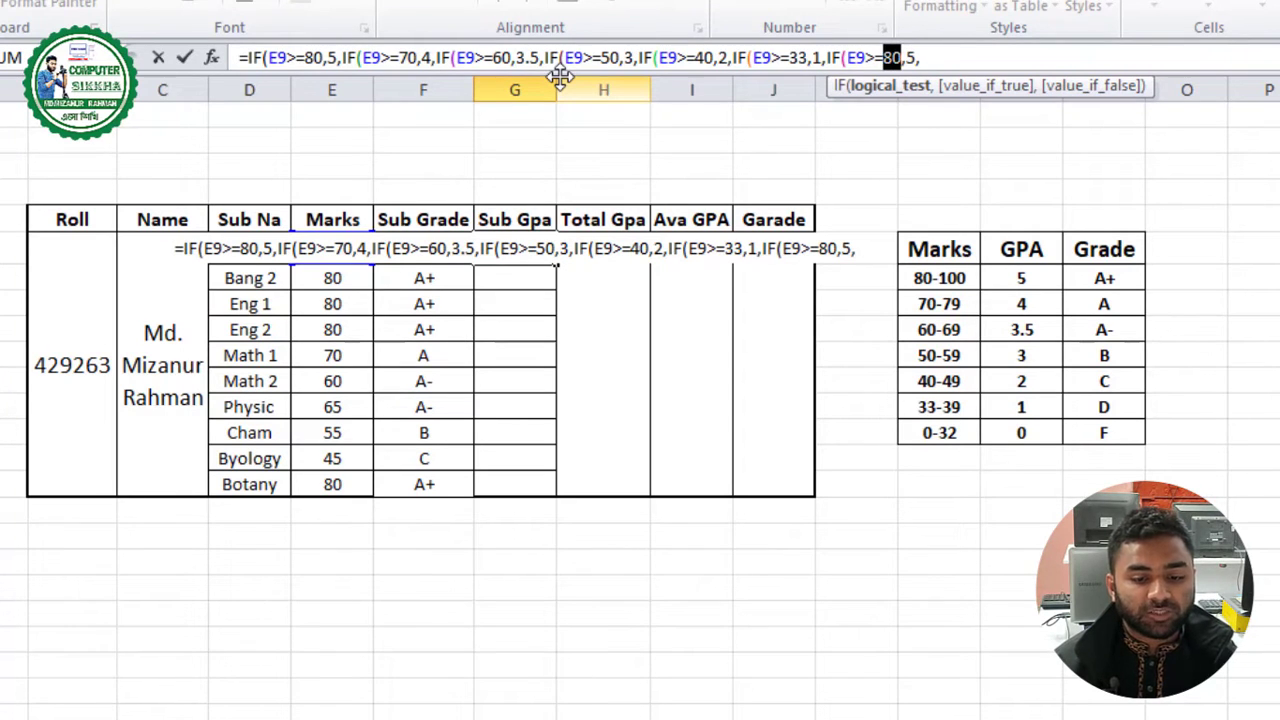
{"action": "type", "text": "0"}
{"action": "key", "text": "Right"}
{"action": "key", "text": "shift+Right"}
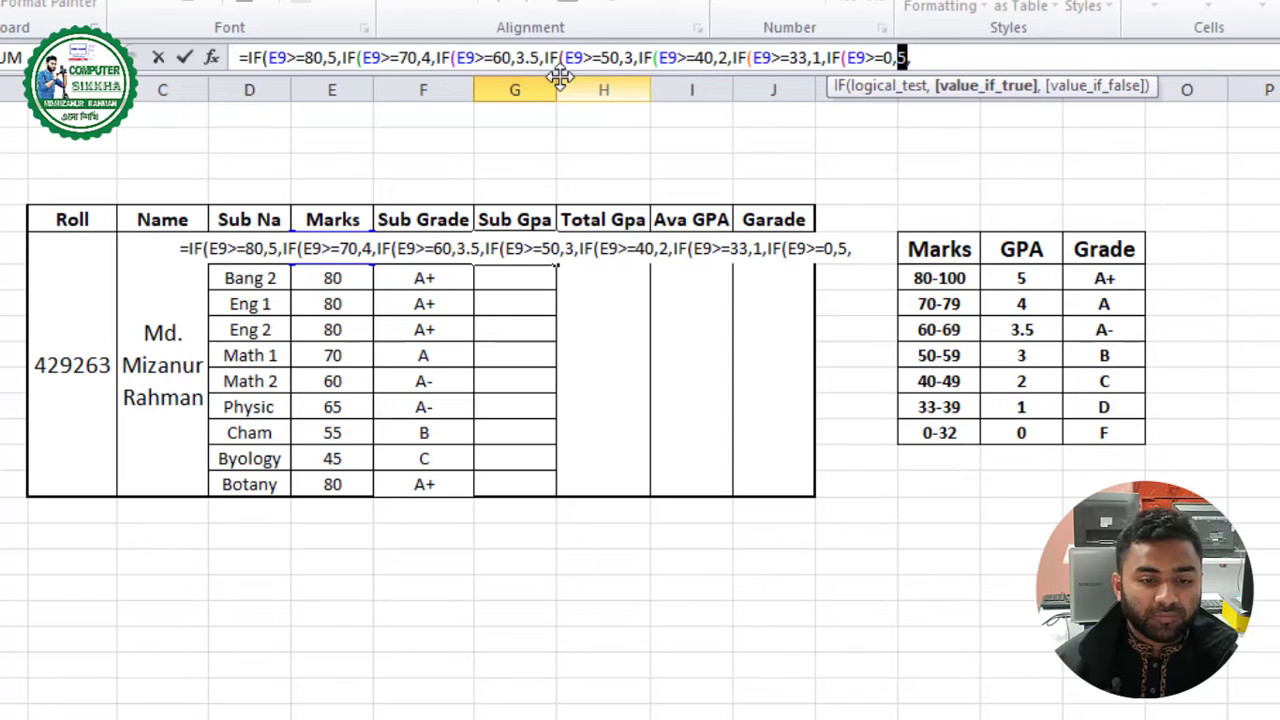
{"action": "type", "text": "0"}
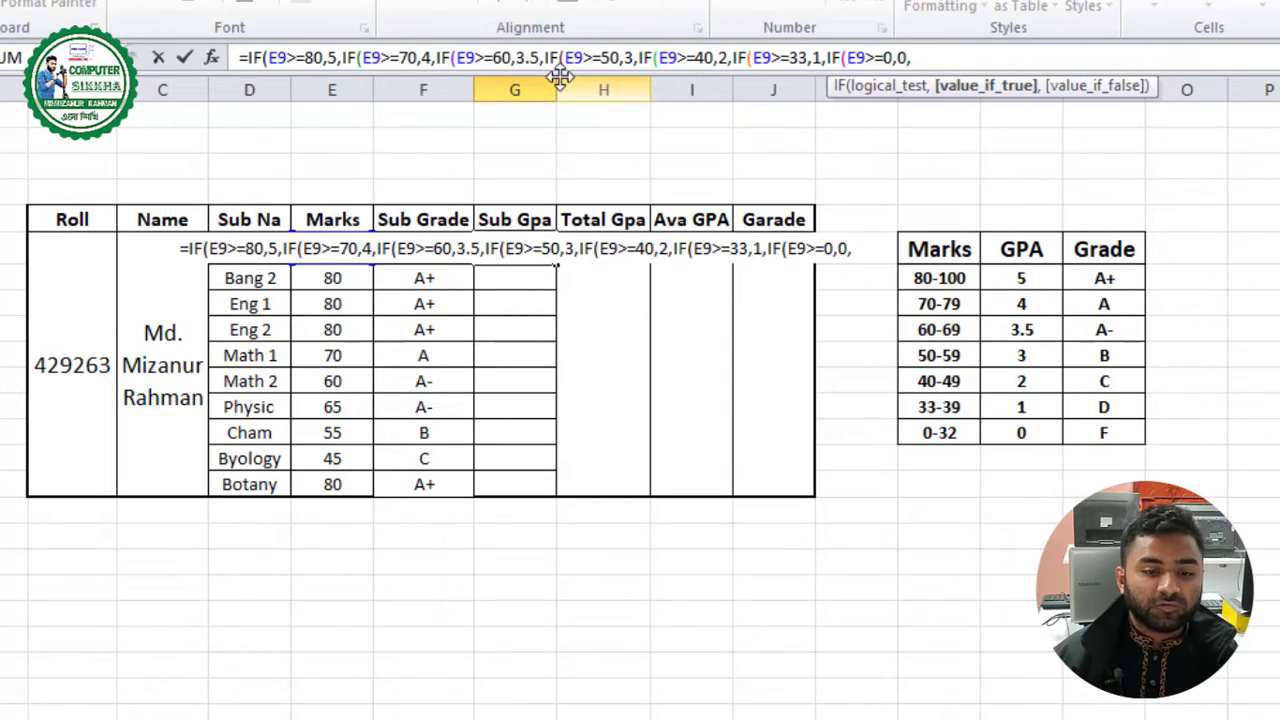
Replace the G9 formula's trailing comma with seven closing parentheses, enter it and fill it down through G18
{"action": "left_click", "coordinate": [921, 58]}
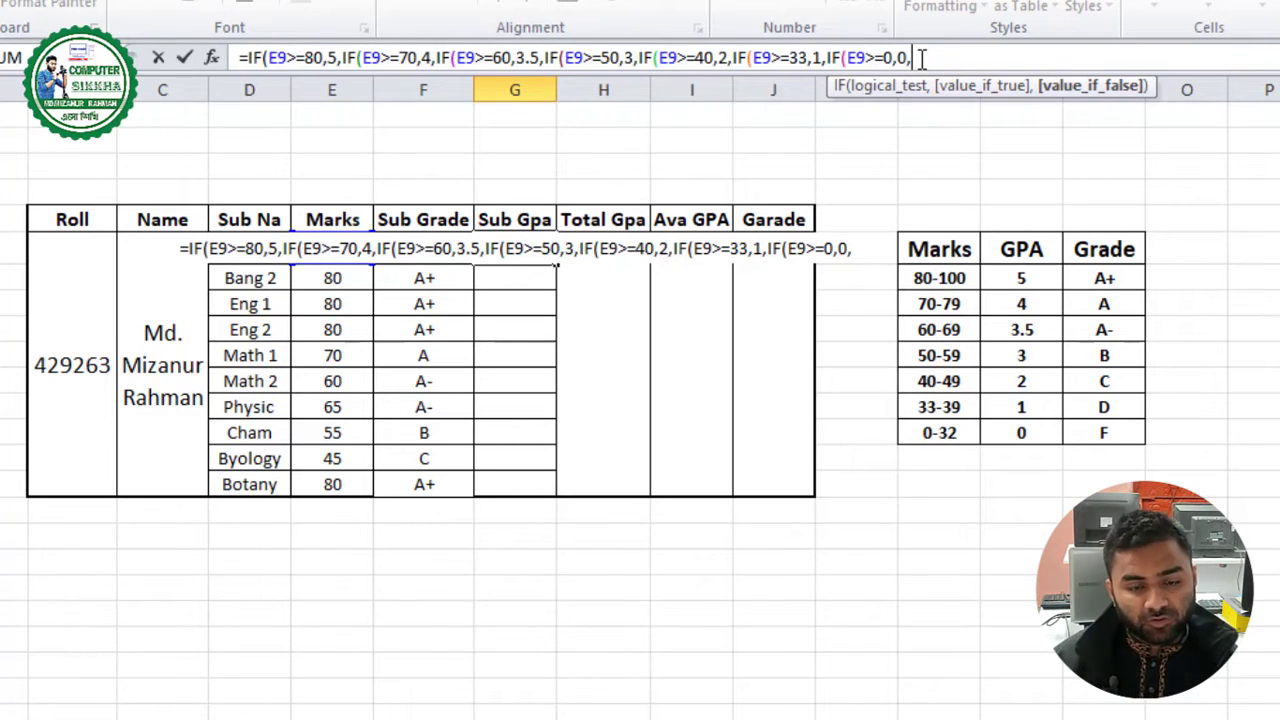
{"action": "key", "text": "BackSpace"}
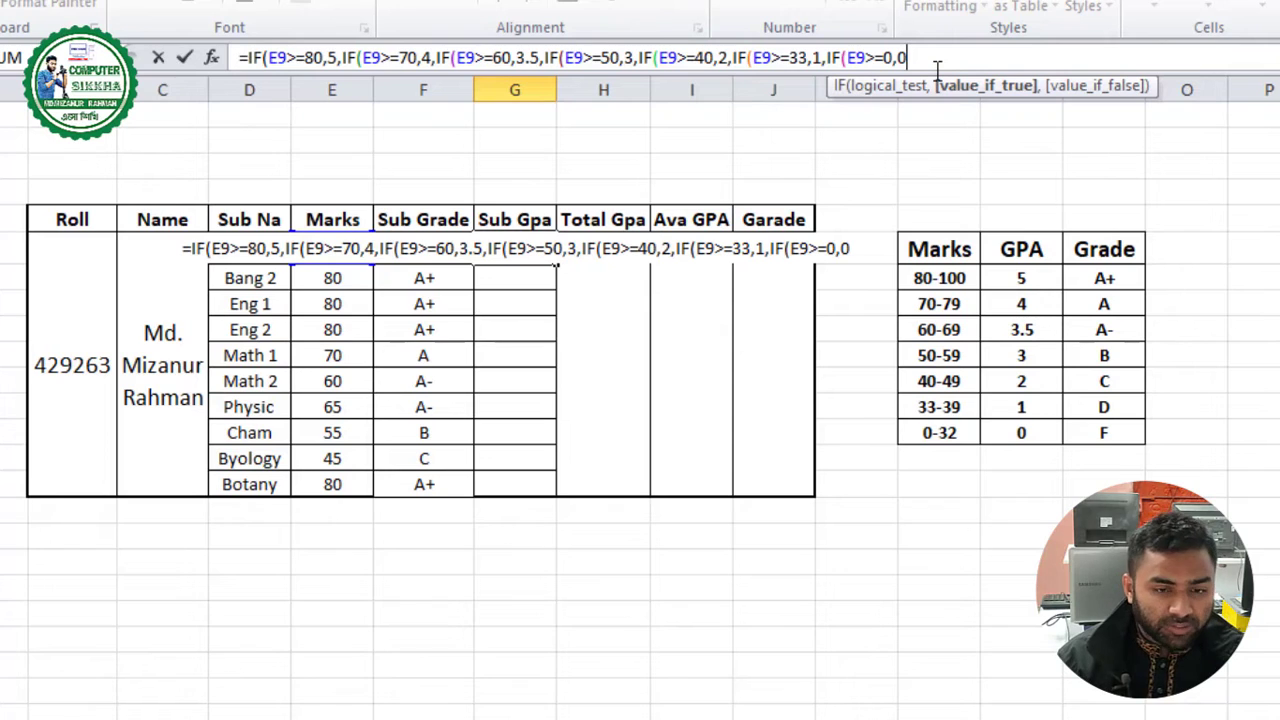
{"action": "type", "text": ")))))"}
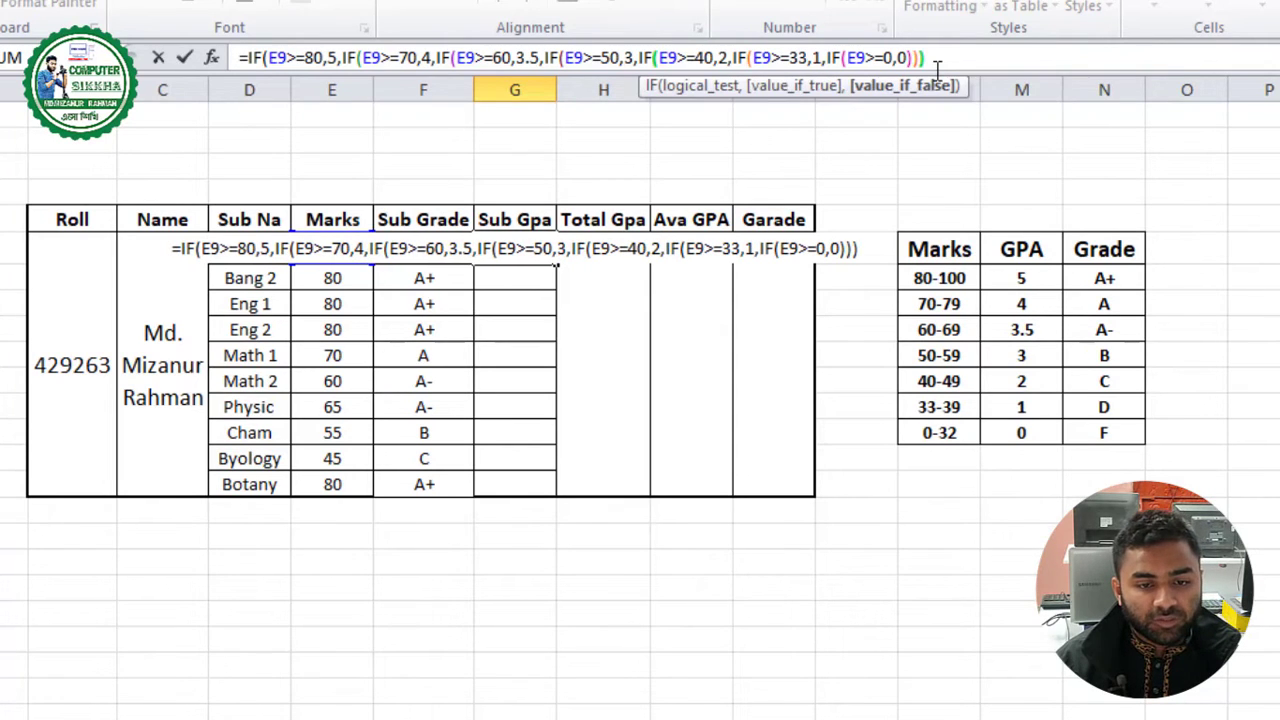
{"action": "type", "text": "))))"}
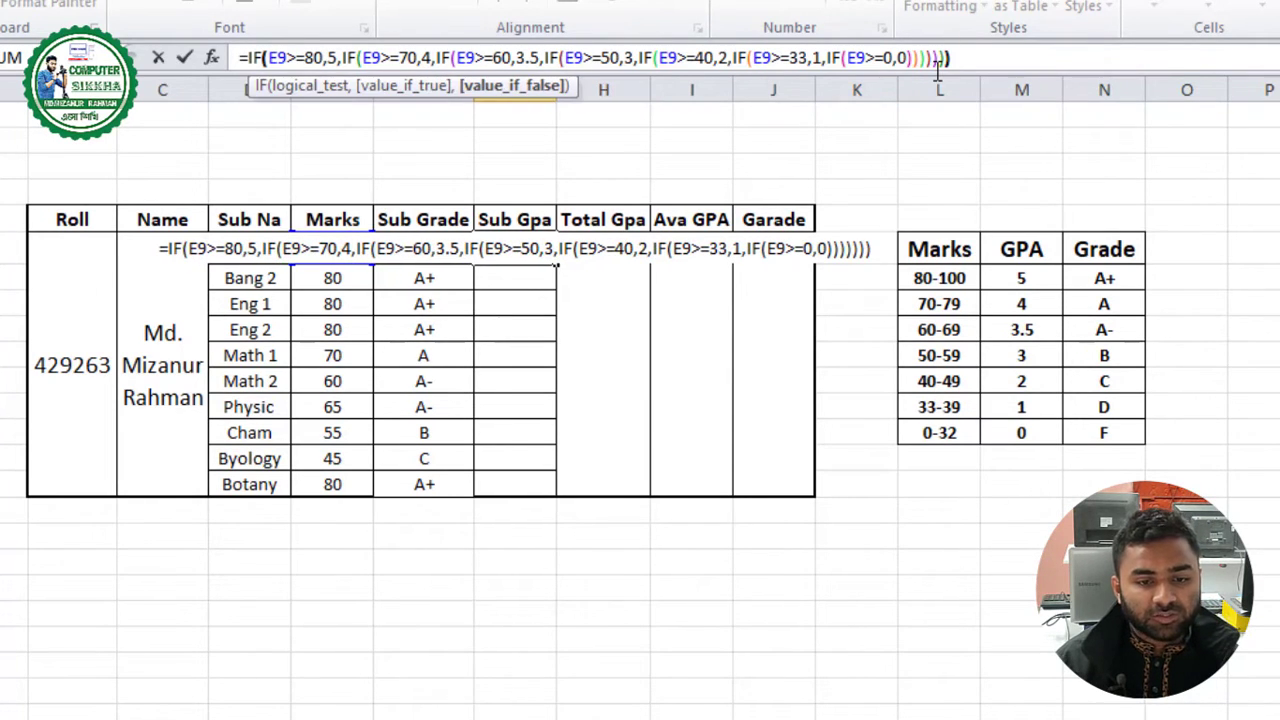
{"action": "type", "text": ")"}
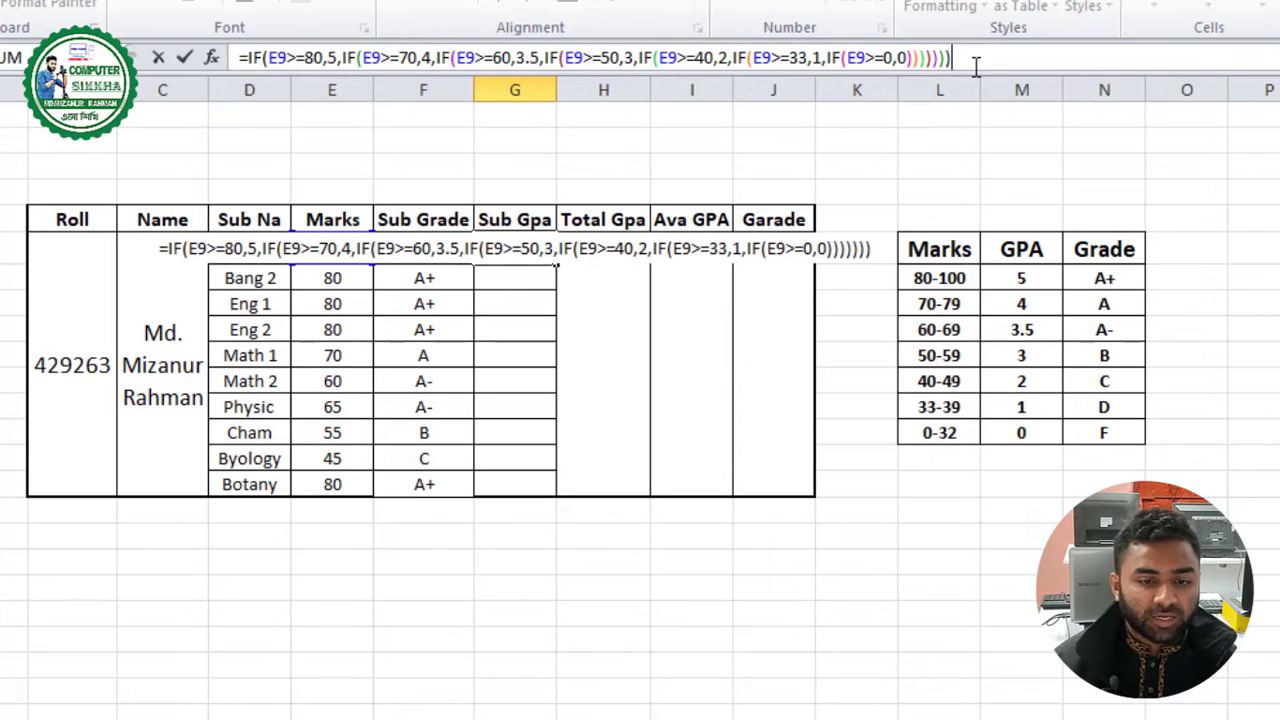
{"action": "key", "text": "Return"}
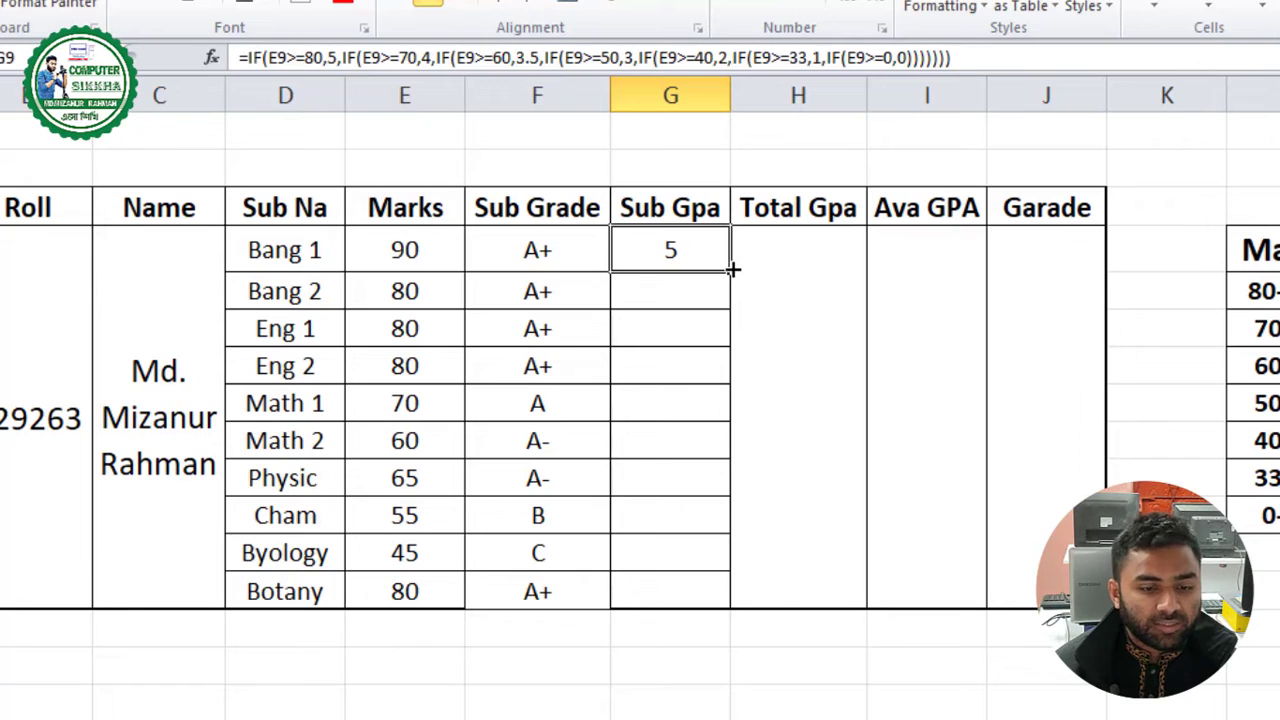
{"action": "double_click", "coordinate": [732, 273]}
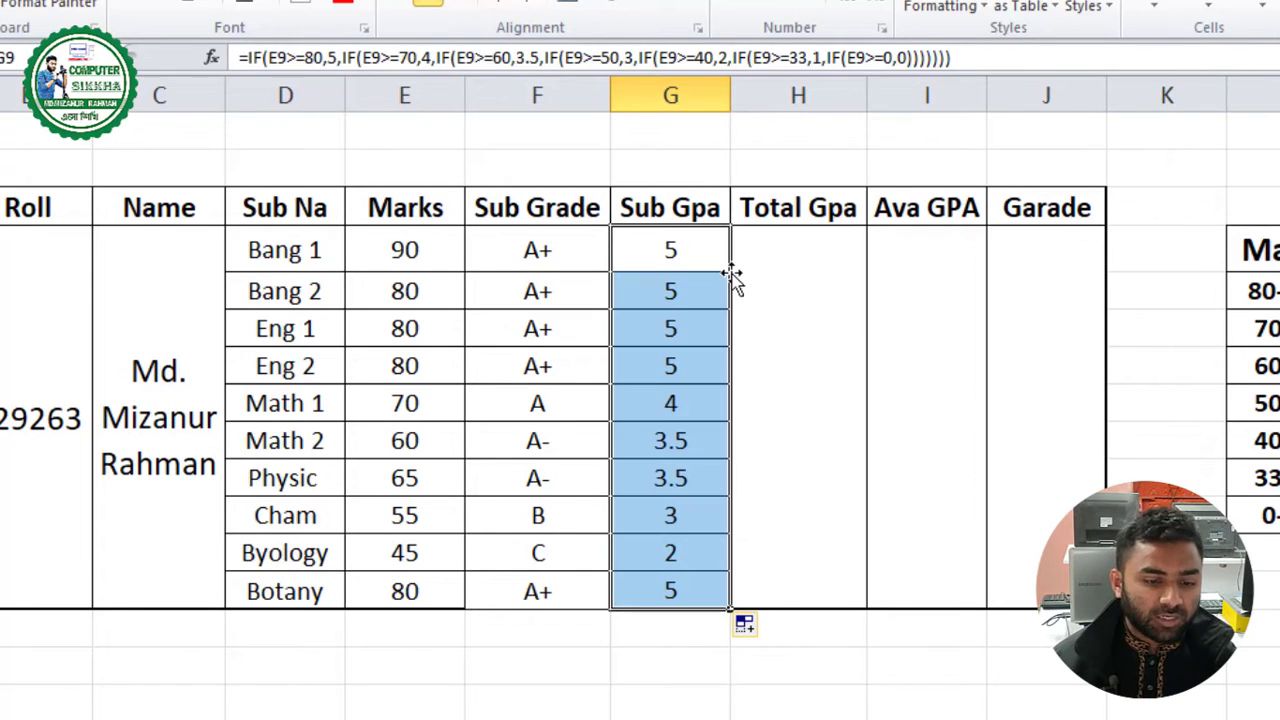
{"action": "left_click", "coordinate": [752, 465]}
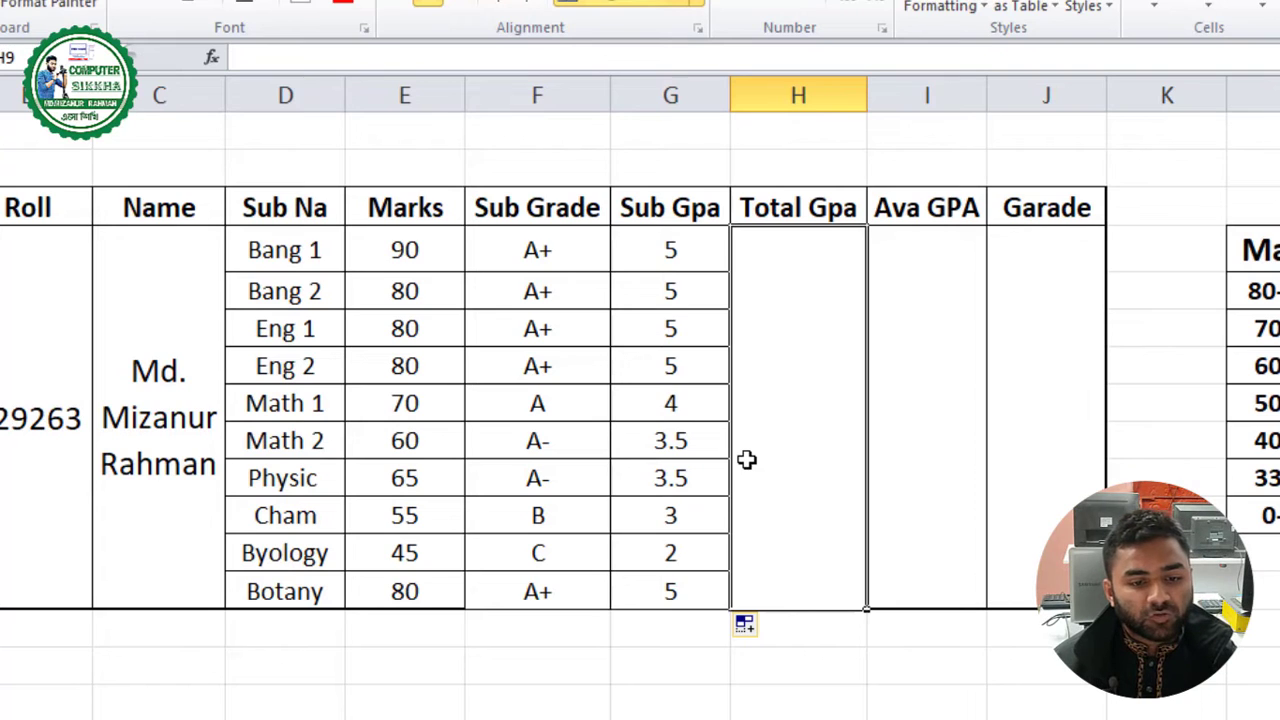
{"action": "left_click", "coordinate": [672, 250]}
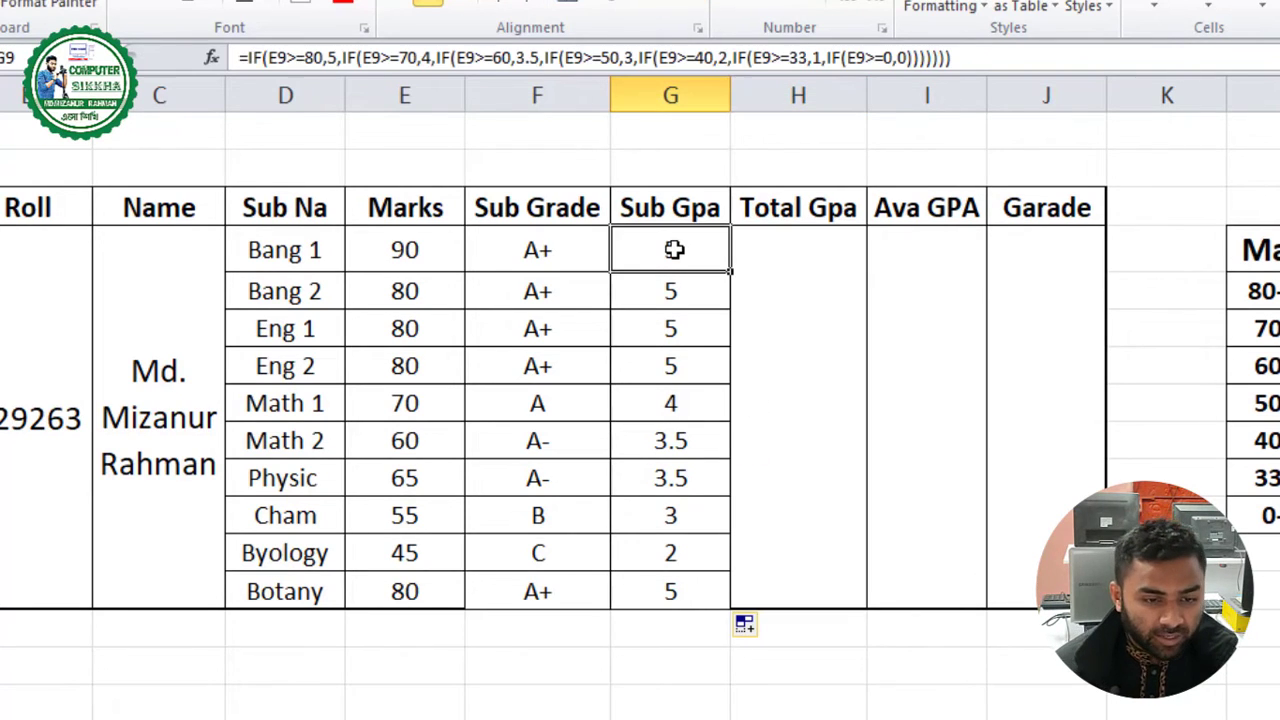
{"action": "left_click", "coordinate": [740, 415]}
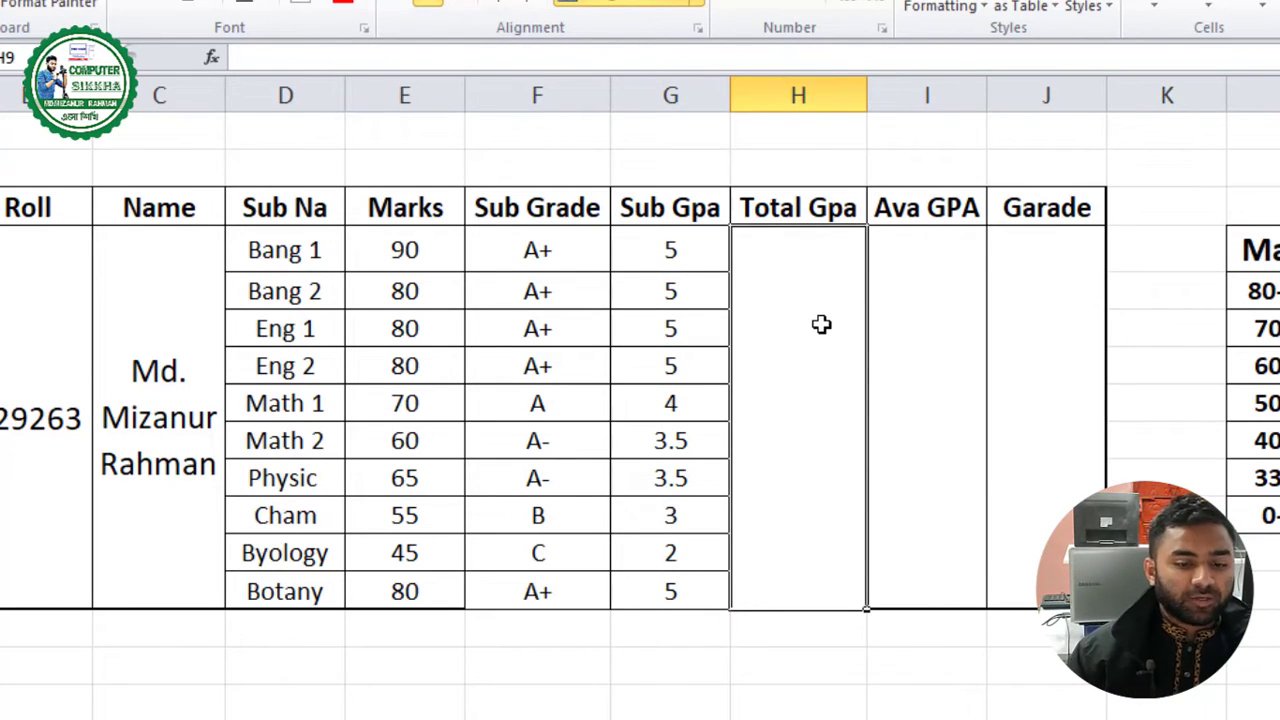
{"action": "left_click", "coordinate": [891, 377]}
Start the Total Gpa formula in H9 as =G9+G10+G11+G12+ using the first four subject GPA cells
{"action": "left_click", "coordinate": [786, 343]}
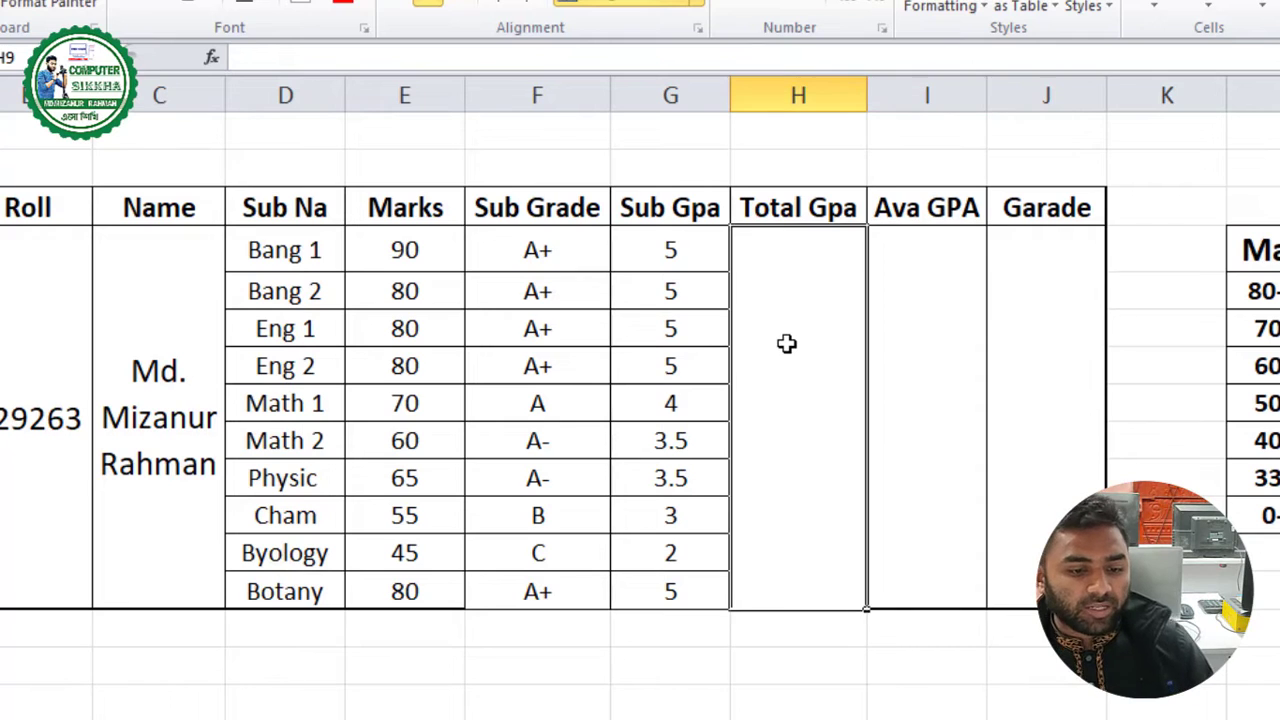
{"action": "left_click", "coordinate": [332, 60]}
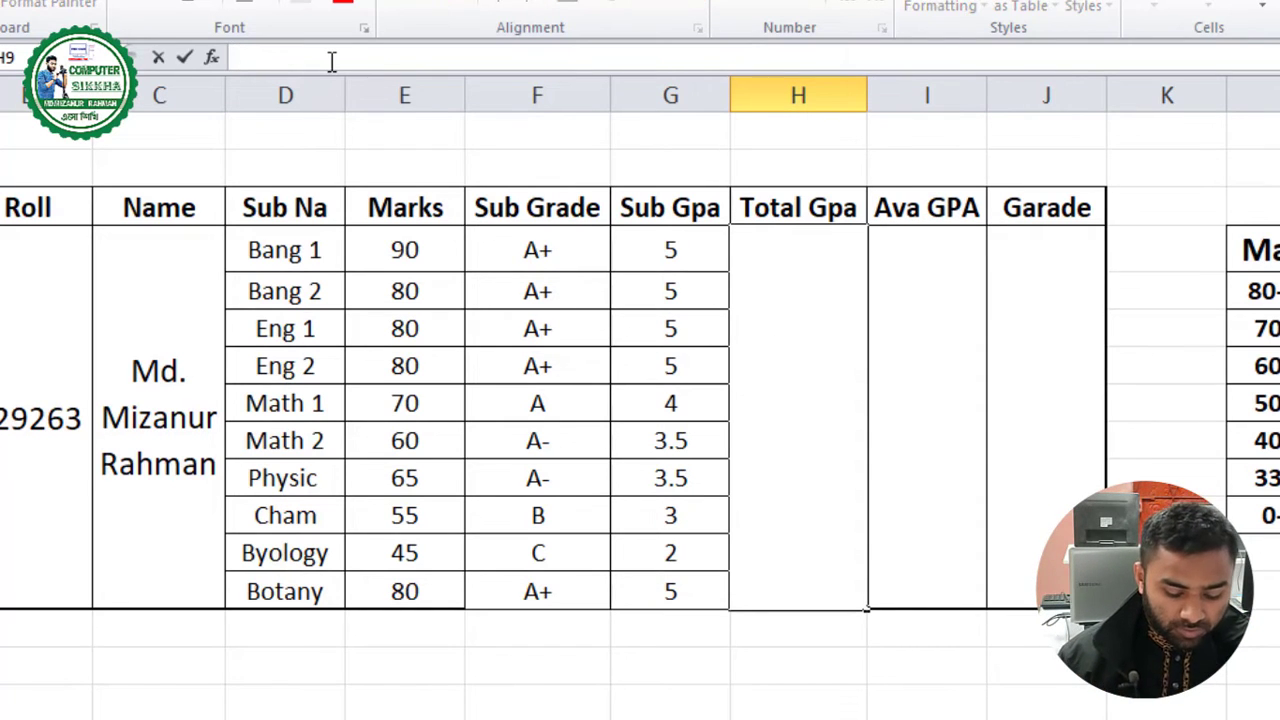
{"action": "type", "text": "="}
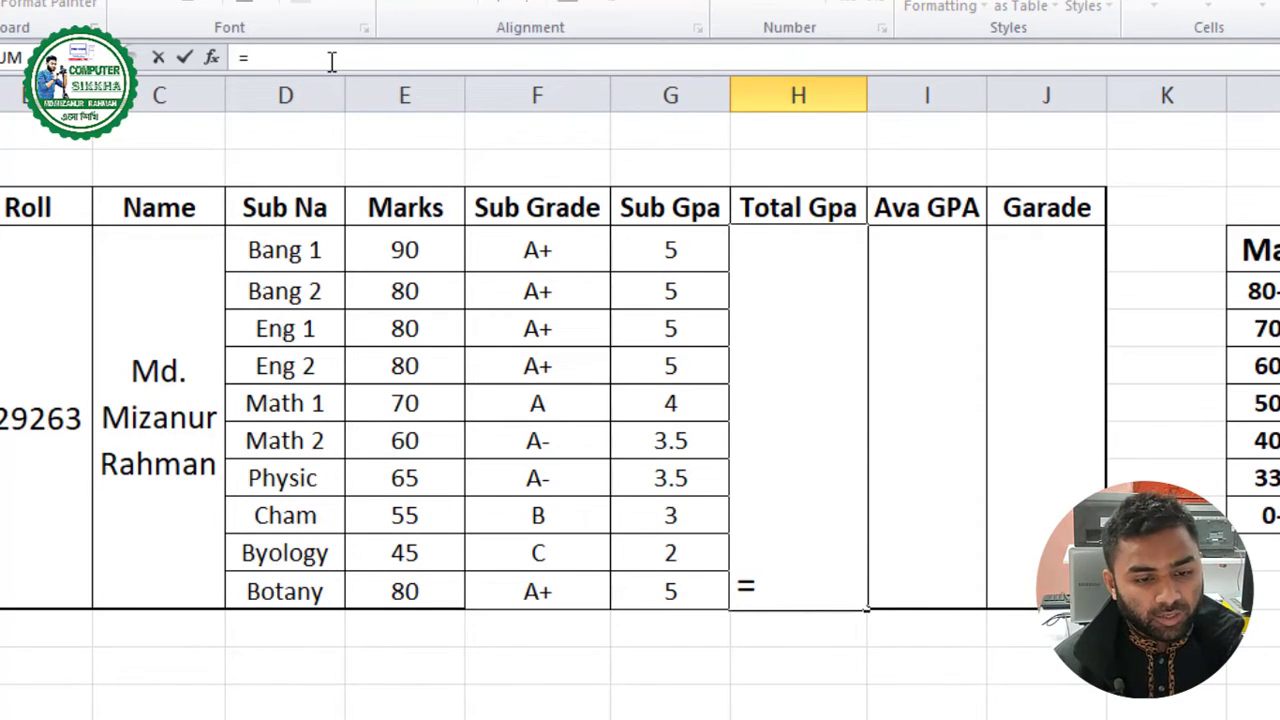
{"action": "left_click", "coordinate": [665, 245]}
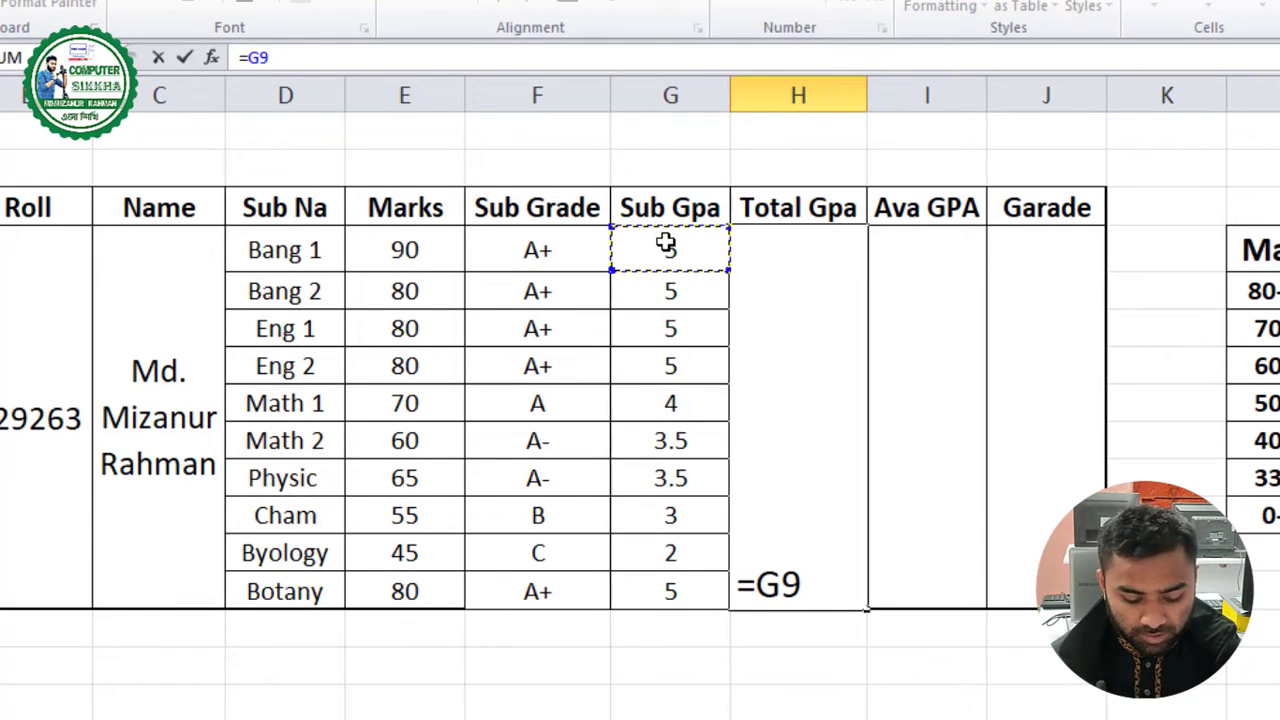
{"action": "type", "text": "+"}
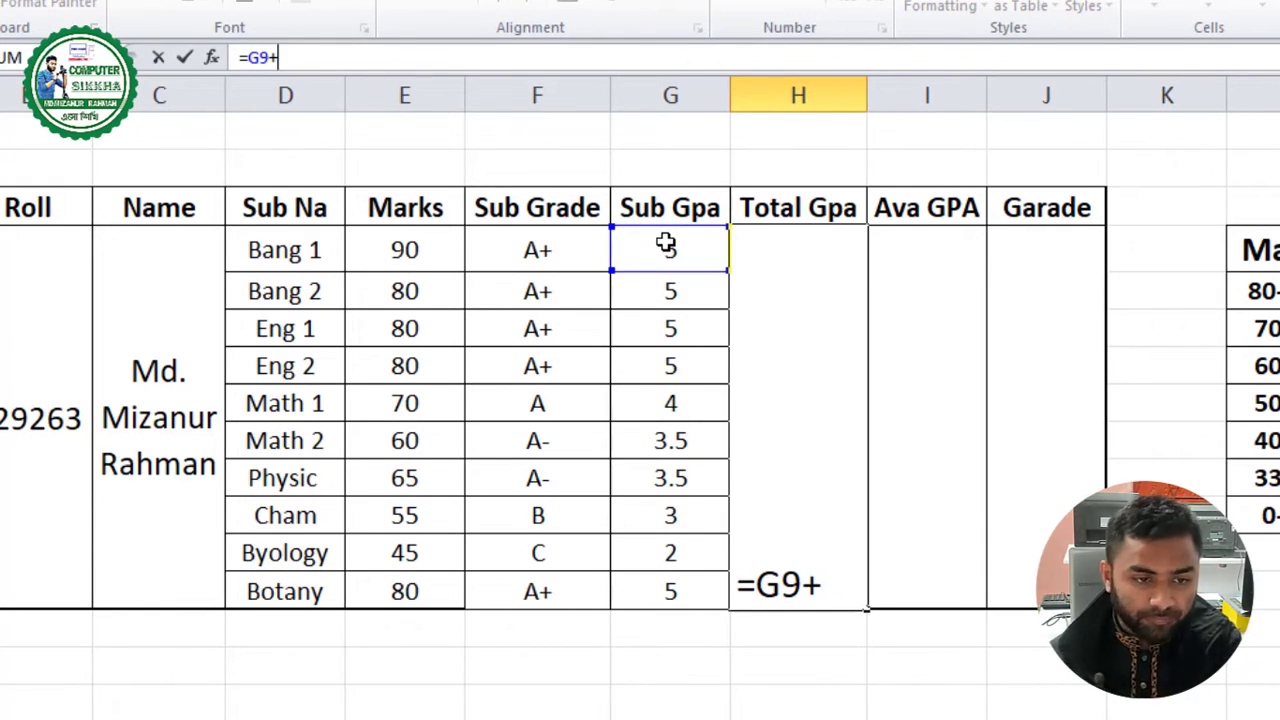
{"action": "left_click", "coordinate": [663, 290]}
{"action": "type", "text": "+"}
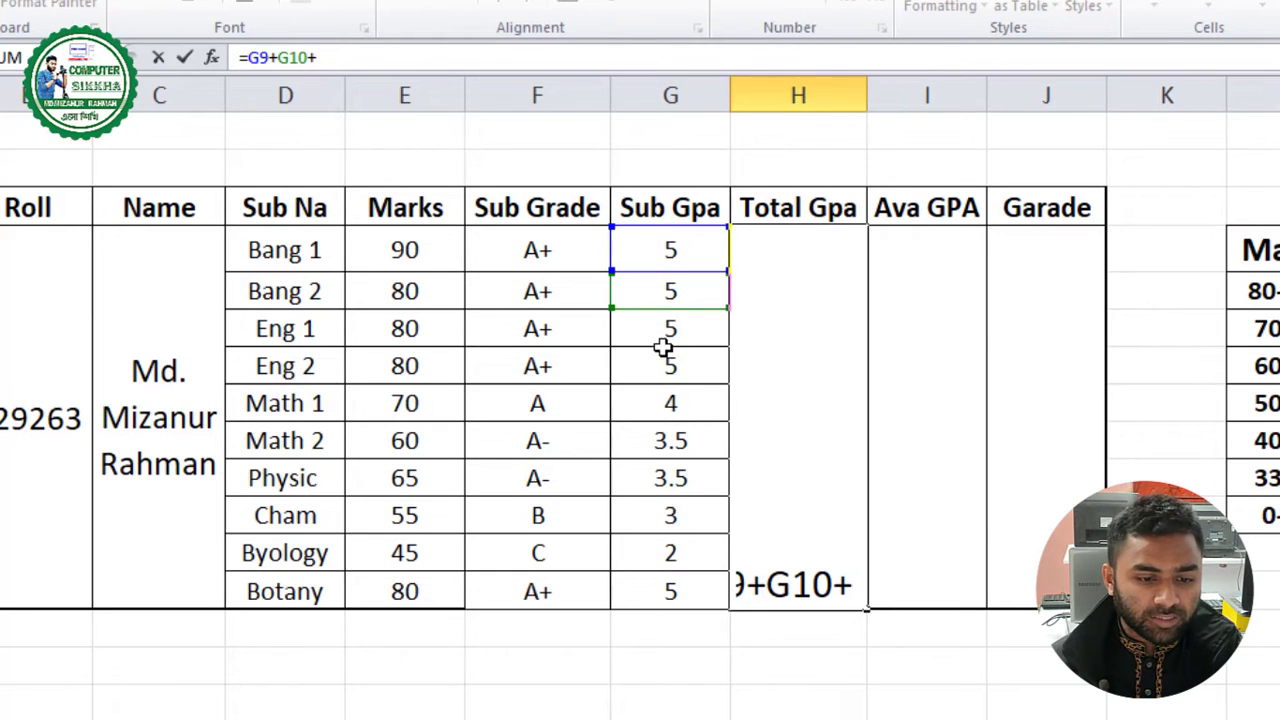
{"action": "left_click", "coordinate": [663, 346]}
{"action": "type", "text": "+"}
{"action": "left_click", "coordinate": [677, 372]}
{"action": "type", "text": "+"}
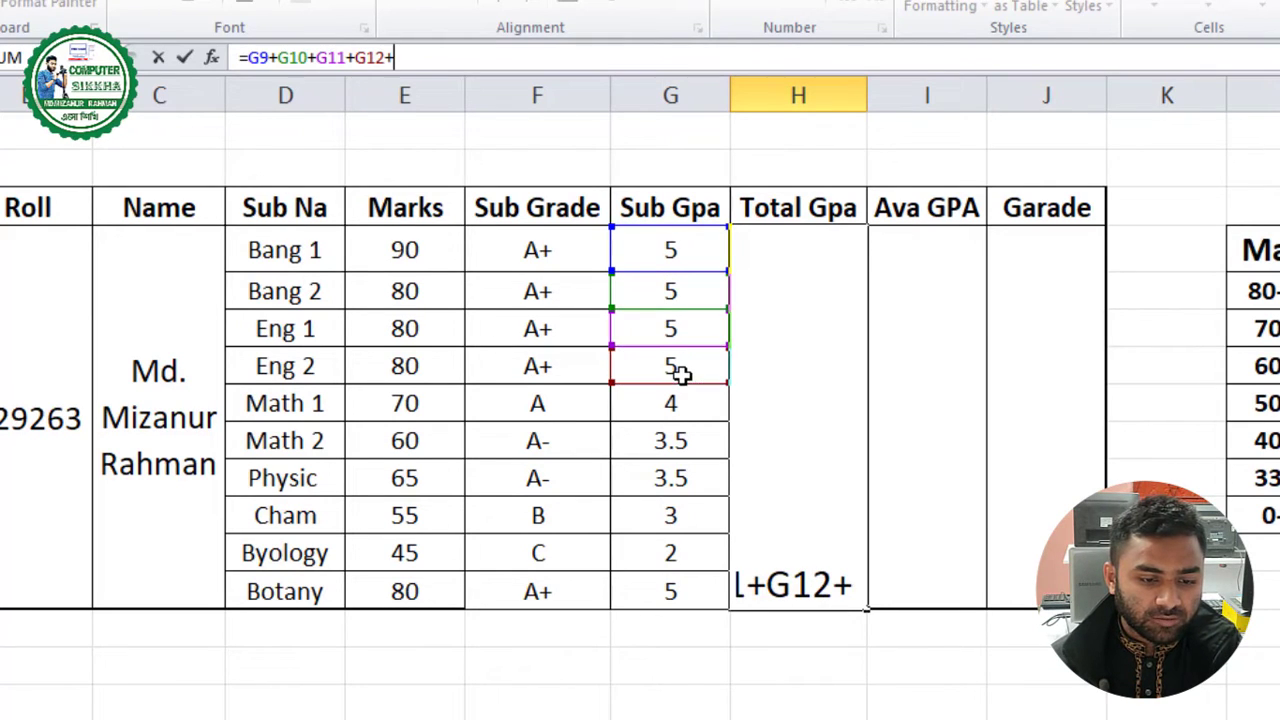
Complete the H9 sum with G13+G14+G15+G16+G17+G18 and enter the formula
{"action": "left_click", "coordinate": [675, 403]}
{"action": "type", "text": "+"}
{"action": "left_click", "coordinate": [680, 437]}
{"action": "type", "text": "+"}
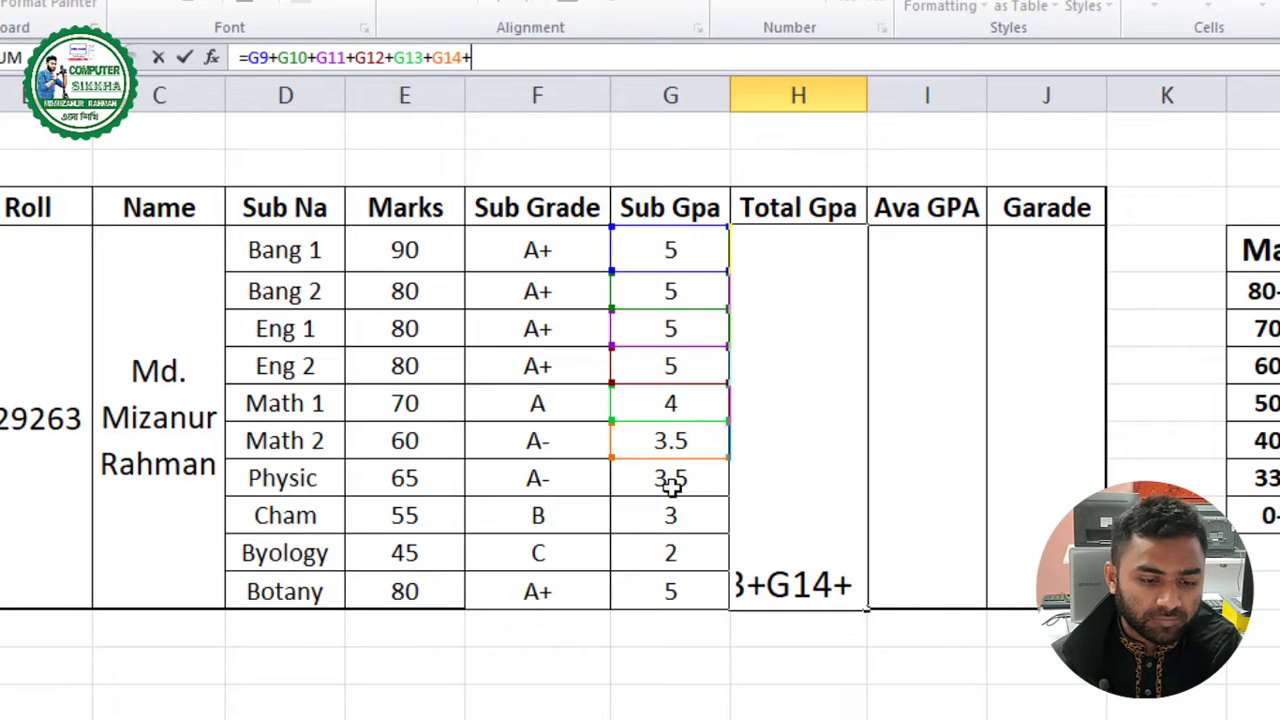
{"action": "left_click", "coordinate": [672, 483]}
{"action": "type", "text": "+"}
{"action": "left_click", "coordinate": [668, 514]}
{"action": "type", "text": "+"}
{"action": "left_click", "coordinate": [680, 558]}
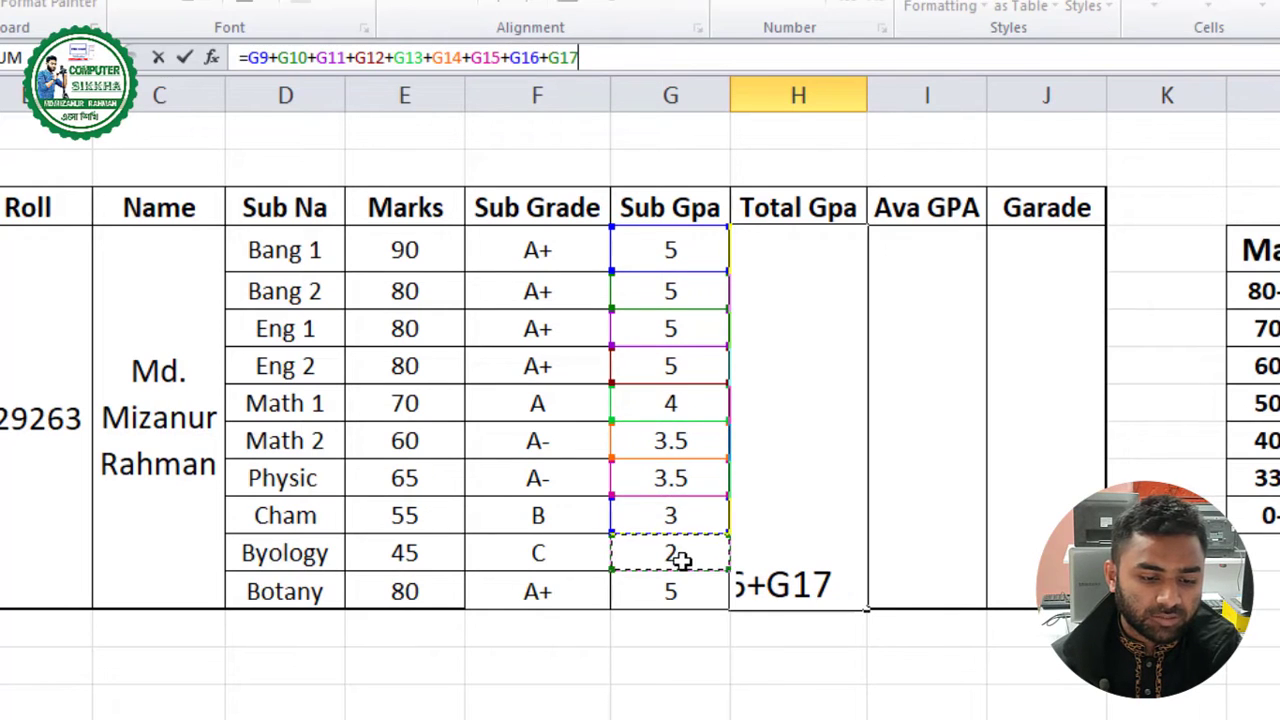
{"action": "type", "text": "+"}
{"action": "left_click", "coordinate": [675, 590]}
{"action": "type", "text": "+"}
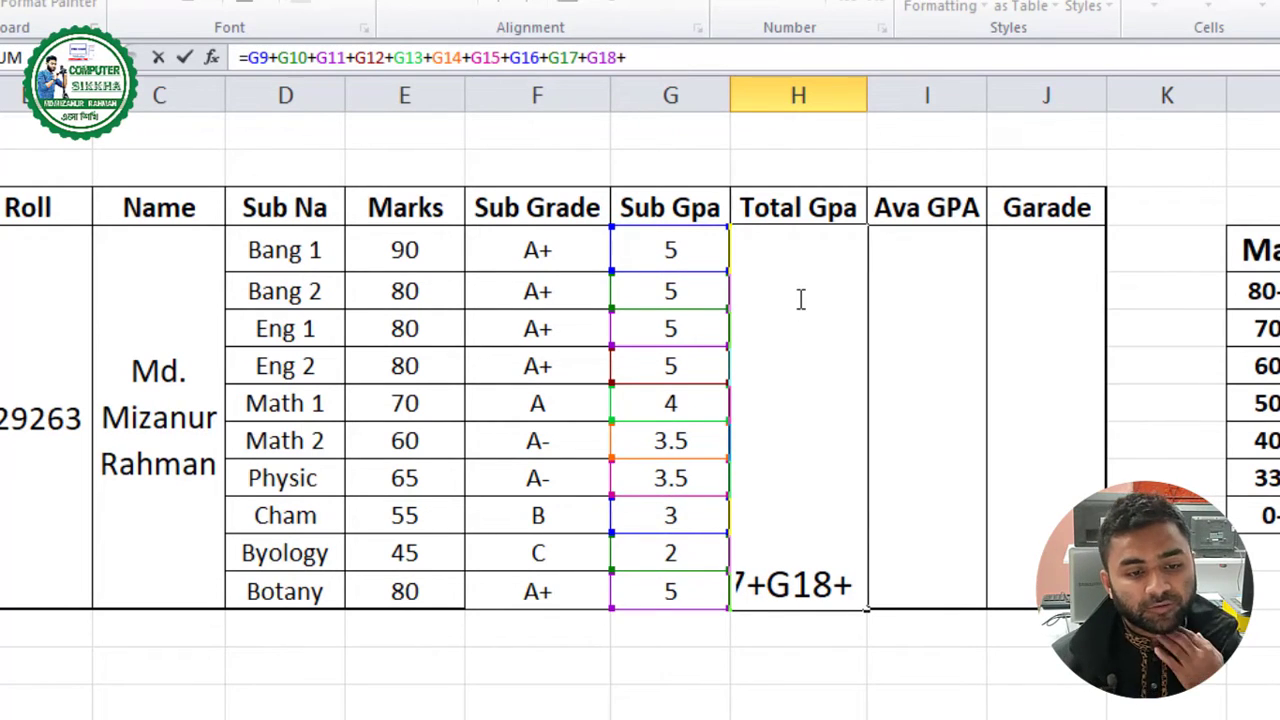
{"action": "key", "text": "BackSpace"}
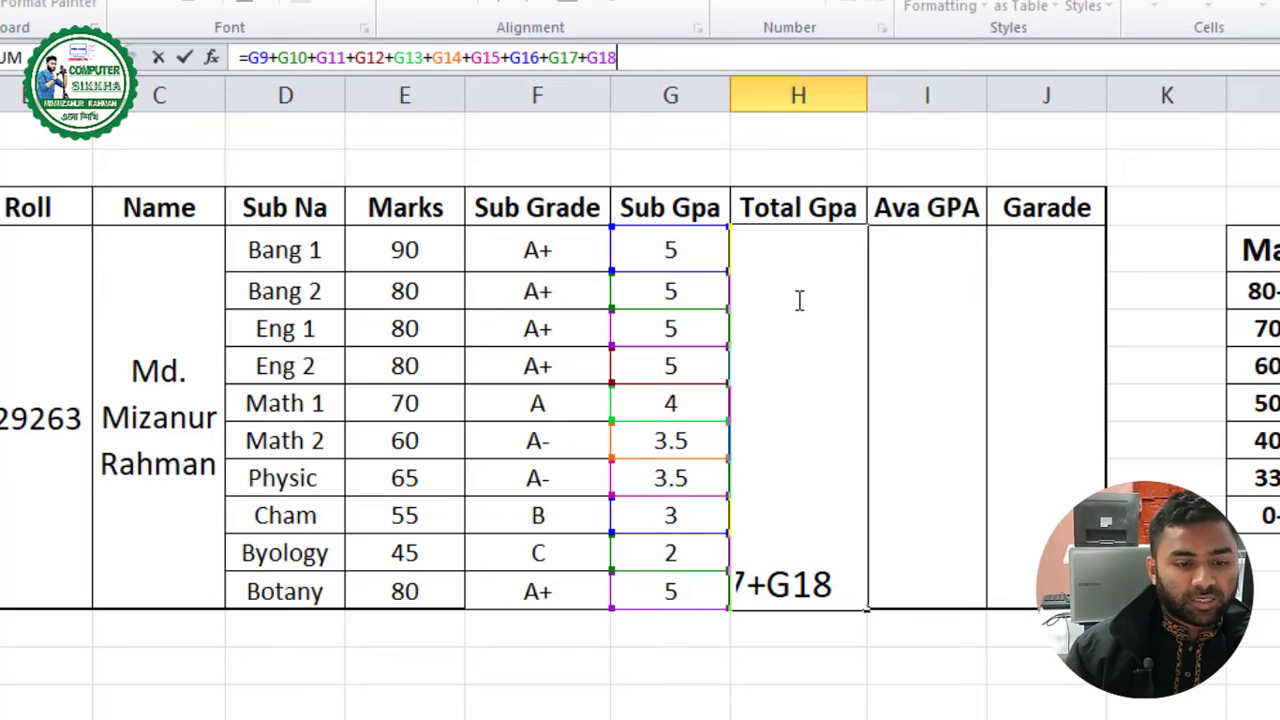
{"action": "key", "text": "Return"}
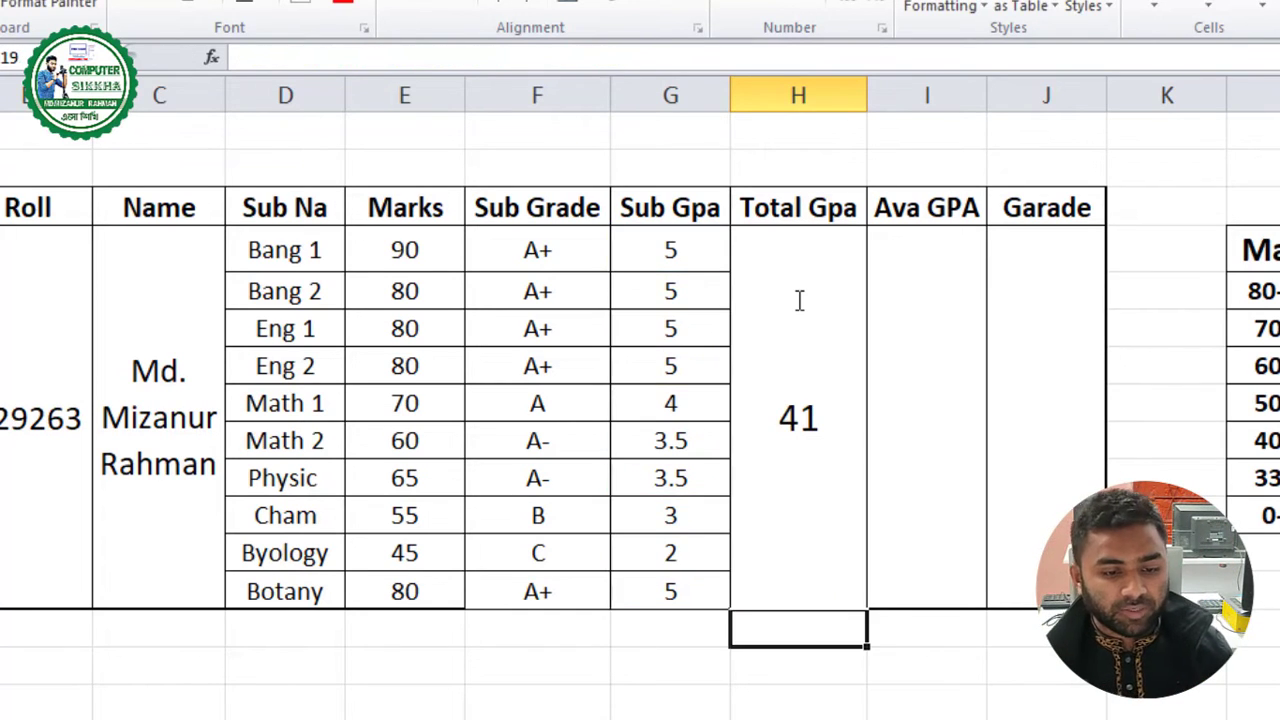
Set the Byology marks in E17 to 90 and check the Total Gpa cell
{"action": "left_click", "coordinate": [820, 515]}
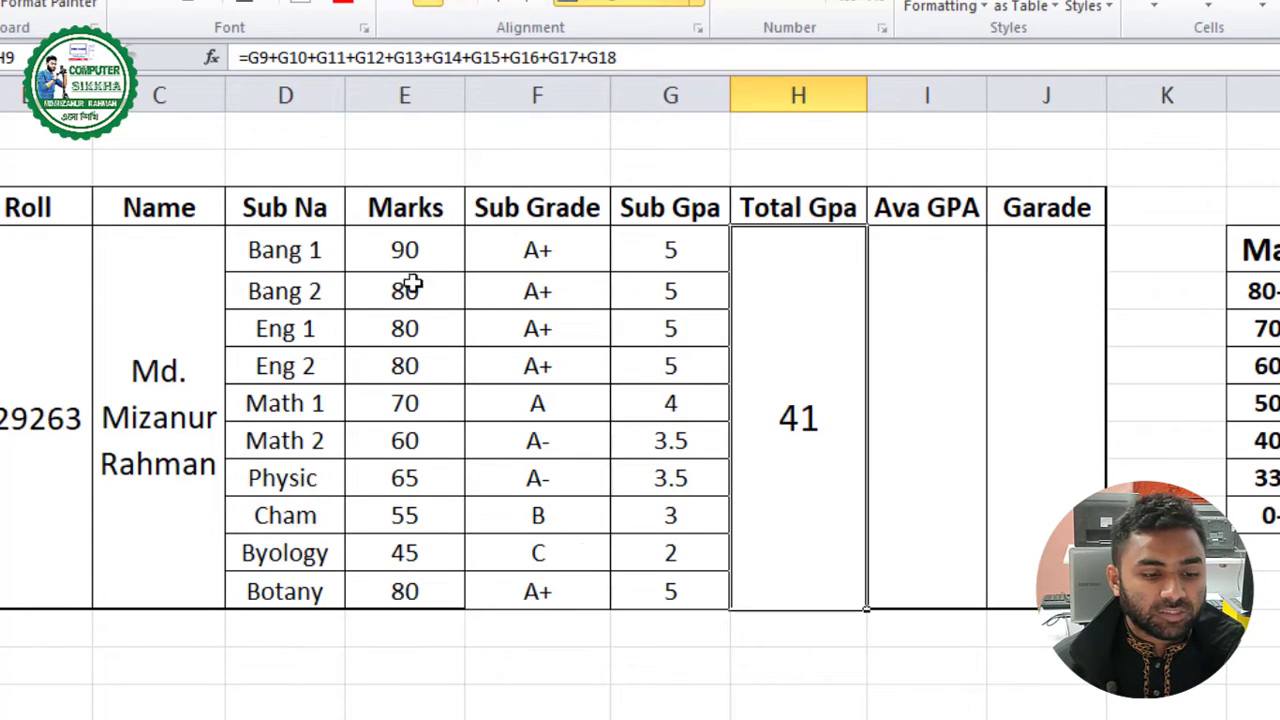
{"action": "left_click", "coordinate": [410, 553]}
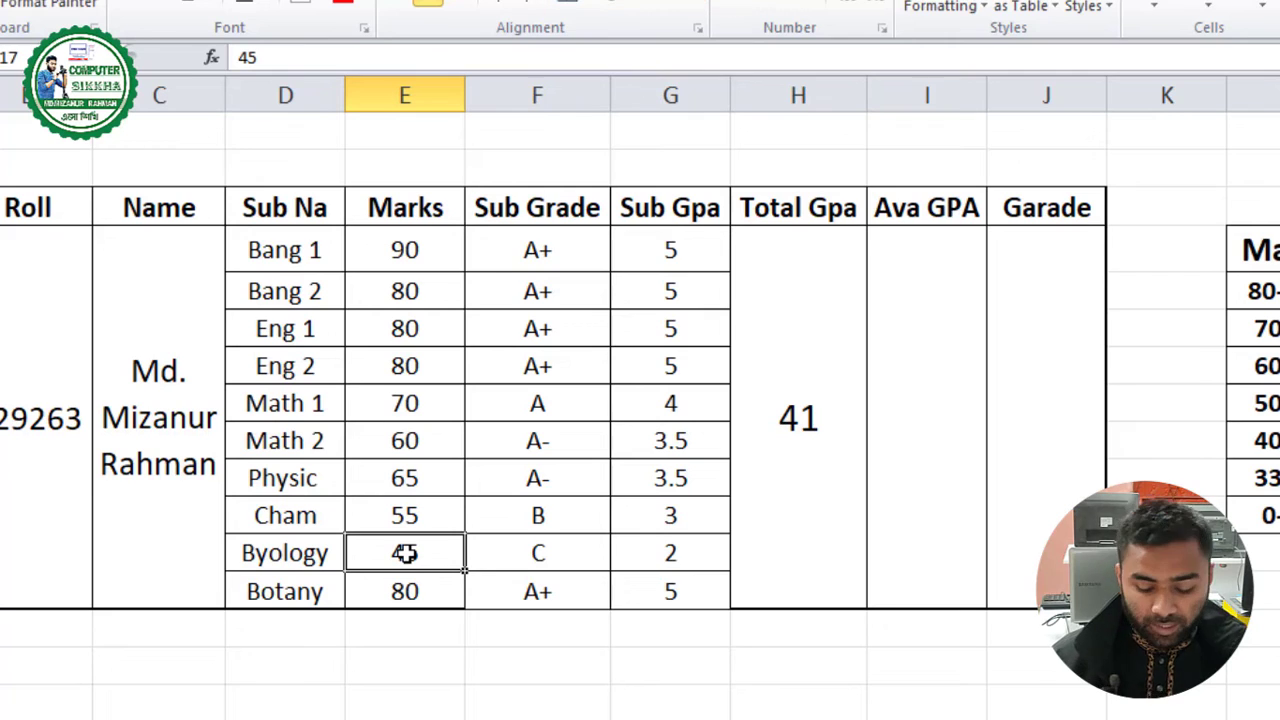
{"action": "type", "text": "90"}
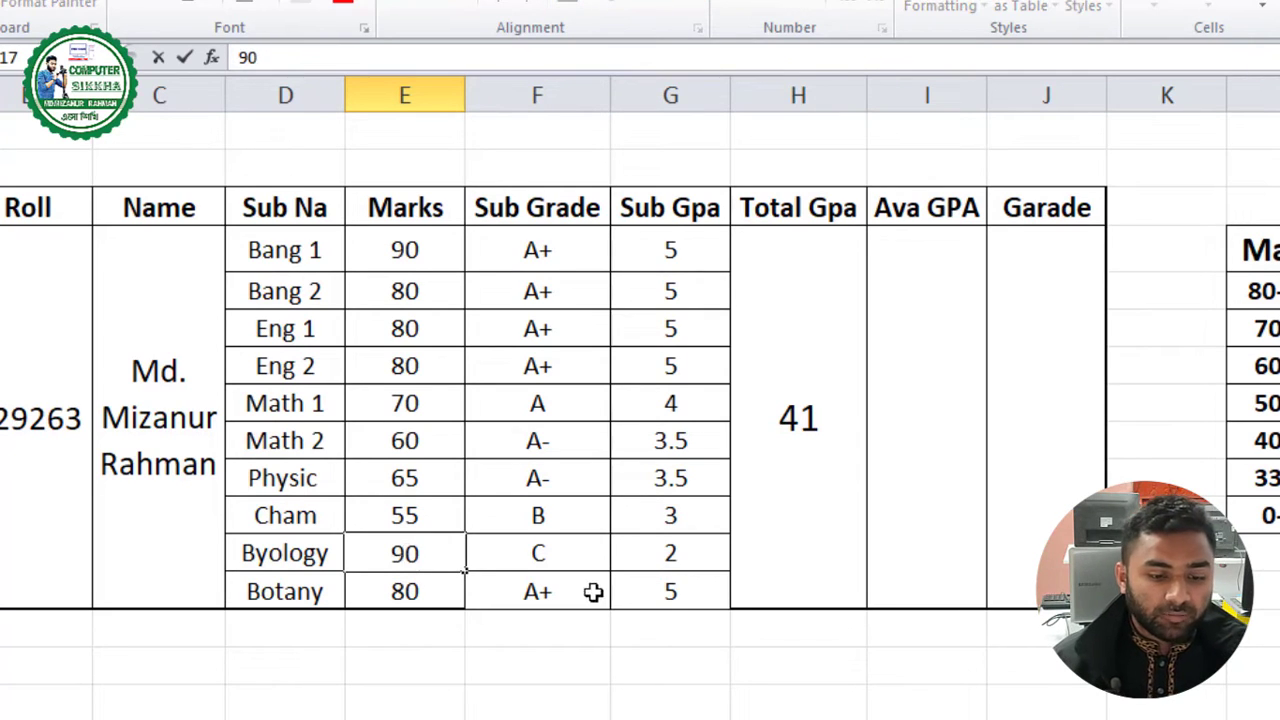
{"action": "left_click", "coordinate": [806, 543]}
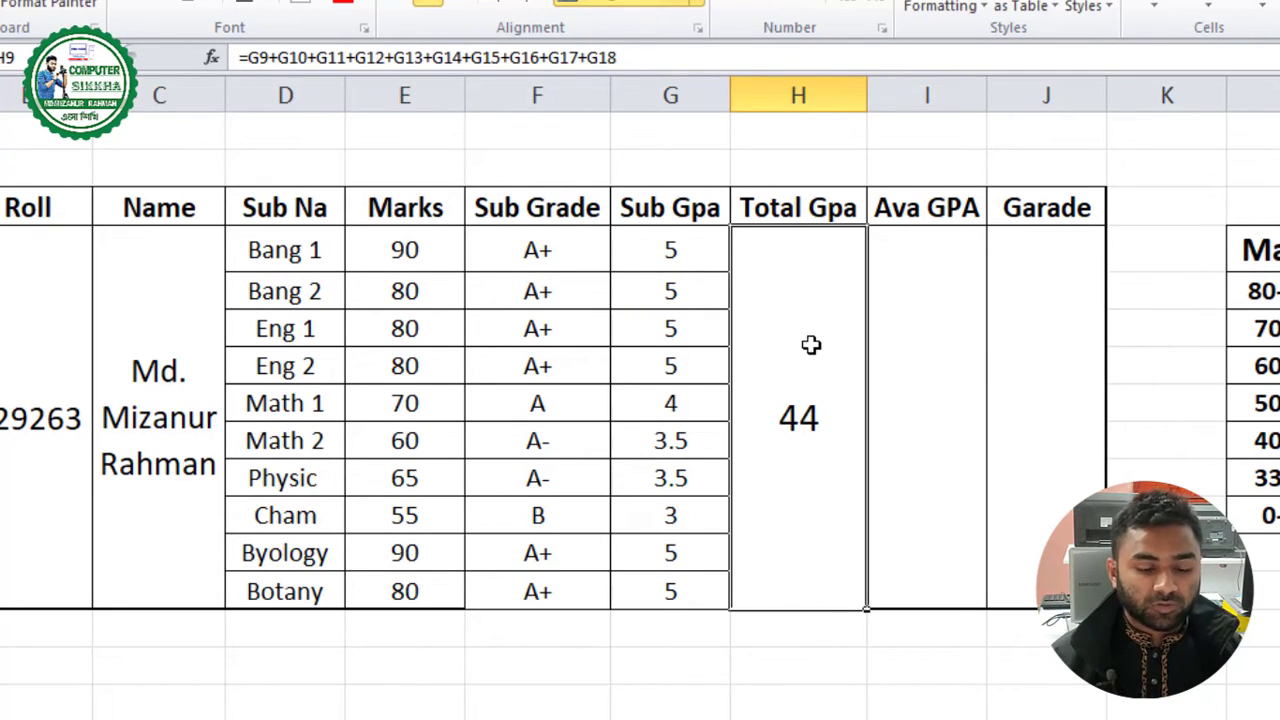
{"action": "left_click", "coordinate": [901, 340]}
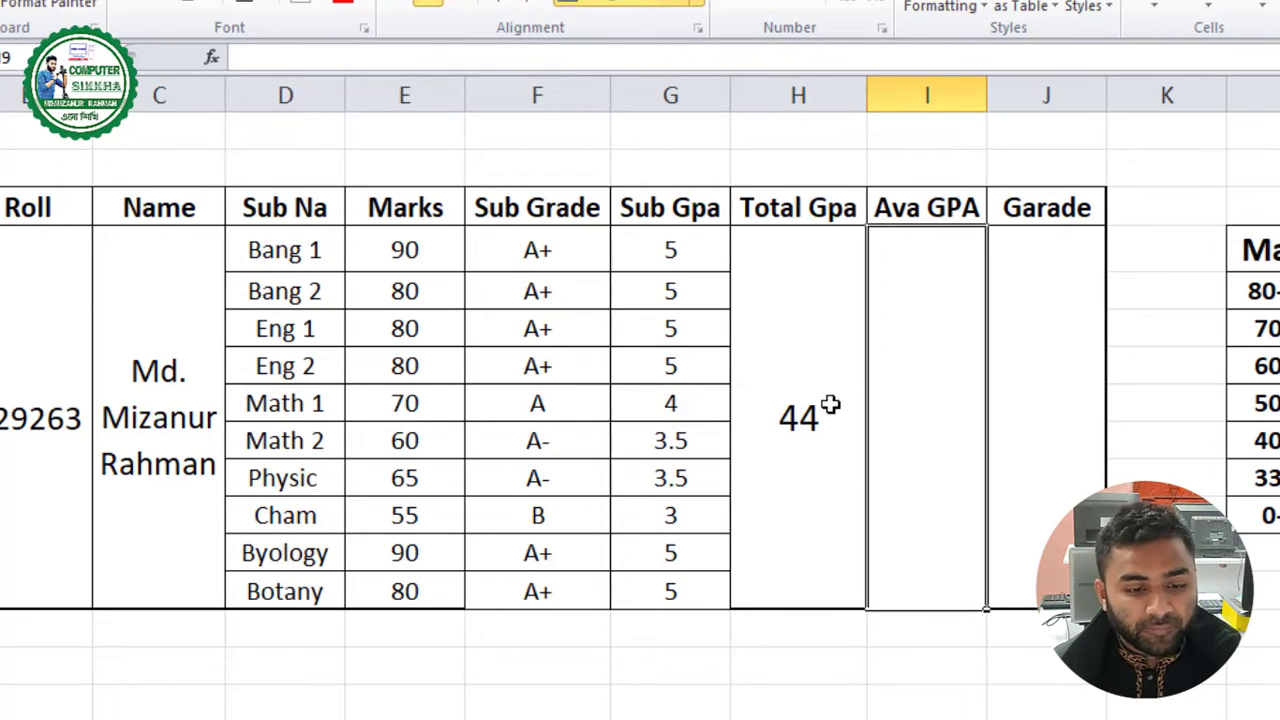
{"action": "left_click", "coordinate": [779, 412]}
{"action": "left_click", "coordinate": [914, 349]}
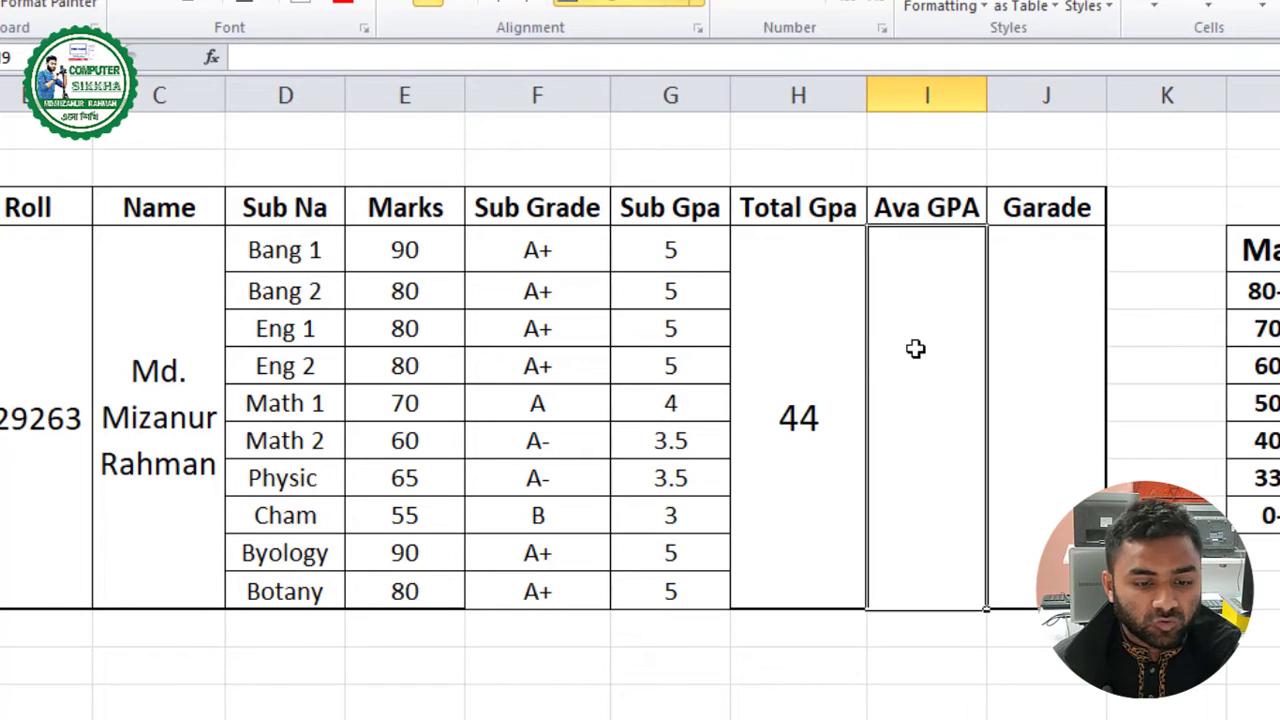
{"action": "type", "text": "="}
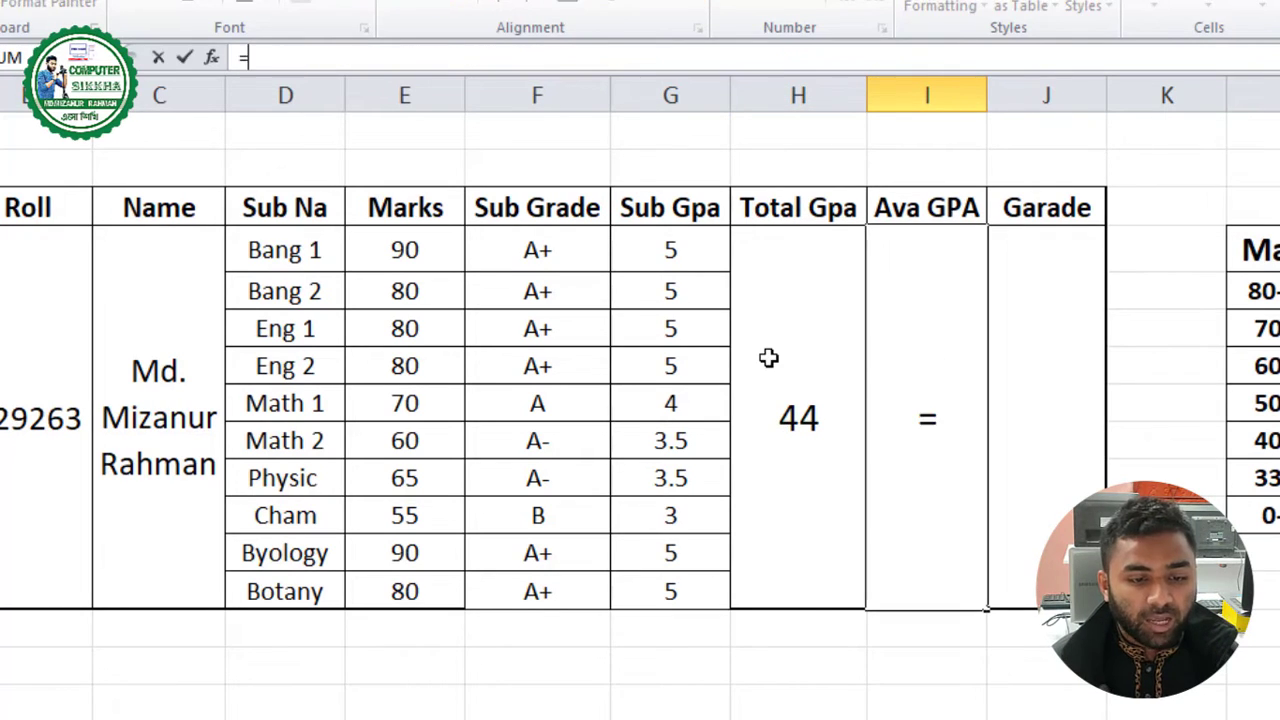
{"action": "left_click", "coordinate": [771, 357]}
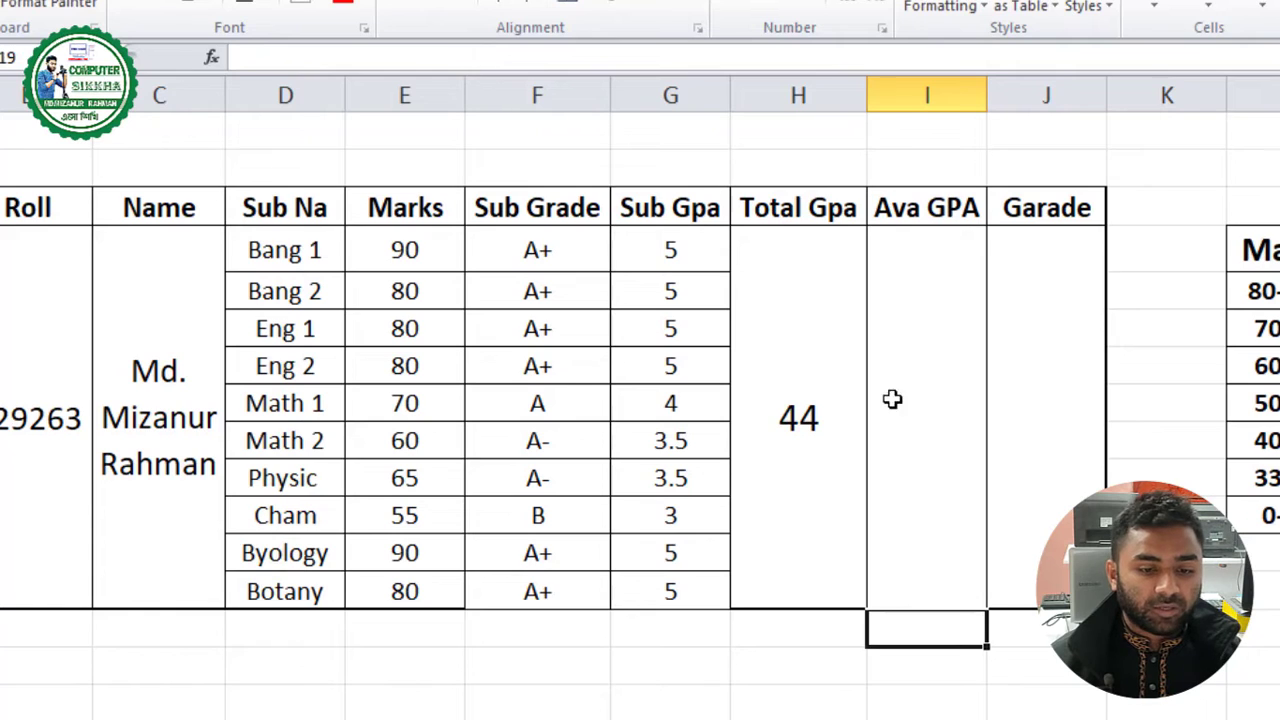
Enter the formula =H9/10 in the Ava GPA cell I9 and select the cell to check it
{"action": "left_click", "coordinate": [900, 368]}
{"action": "left_click", "coordinate": [357, 57]}
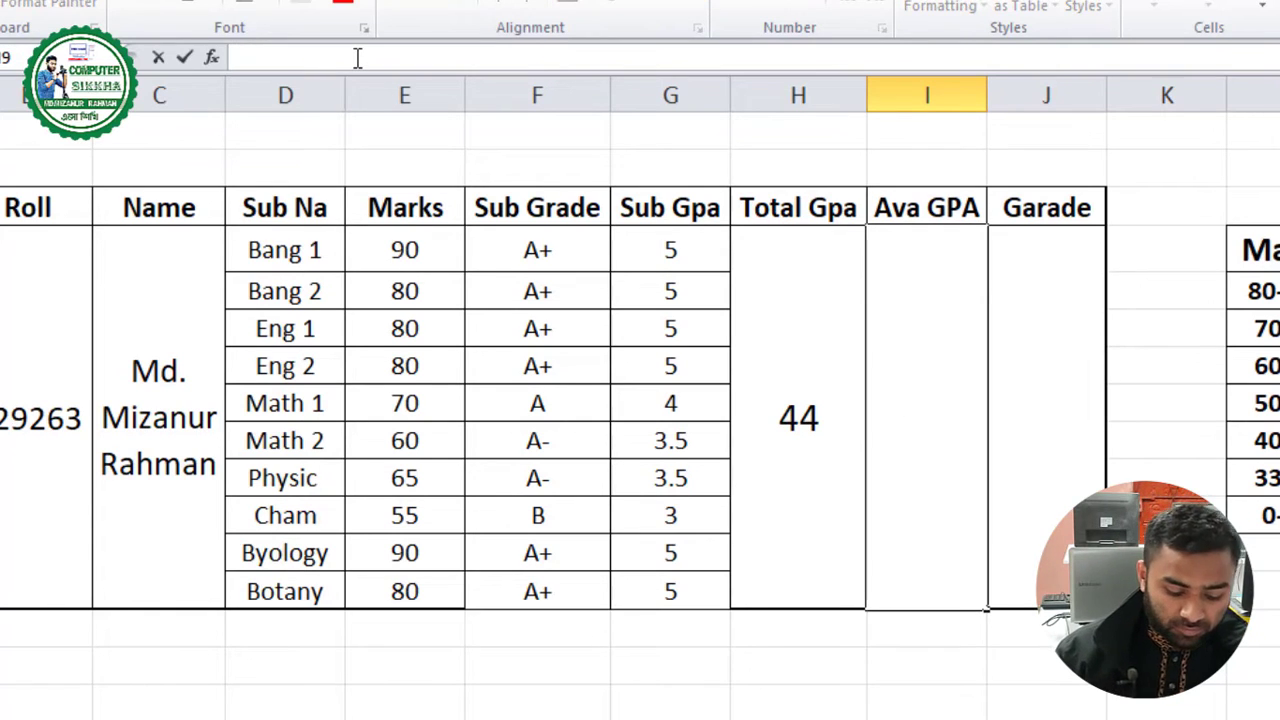
{"action": "type", "text": "="}
{"action": "left_click", "coordinate": [833, 366]}
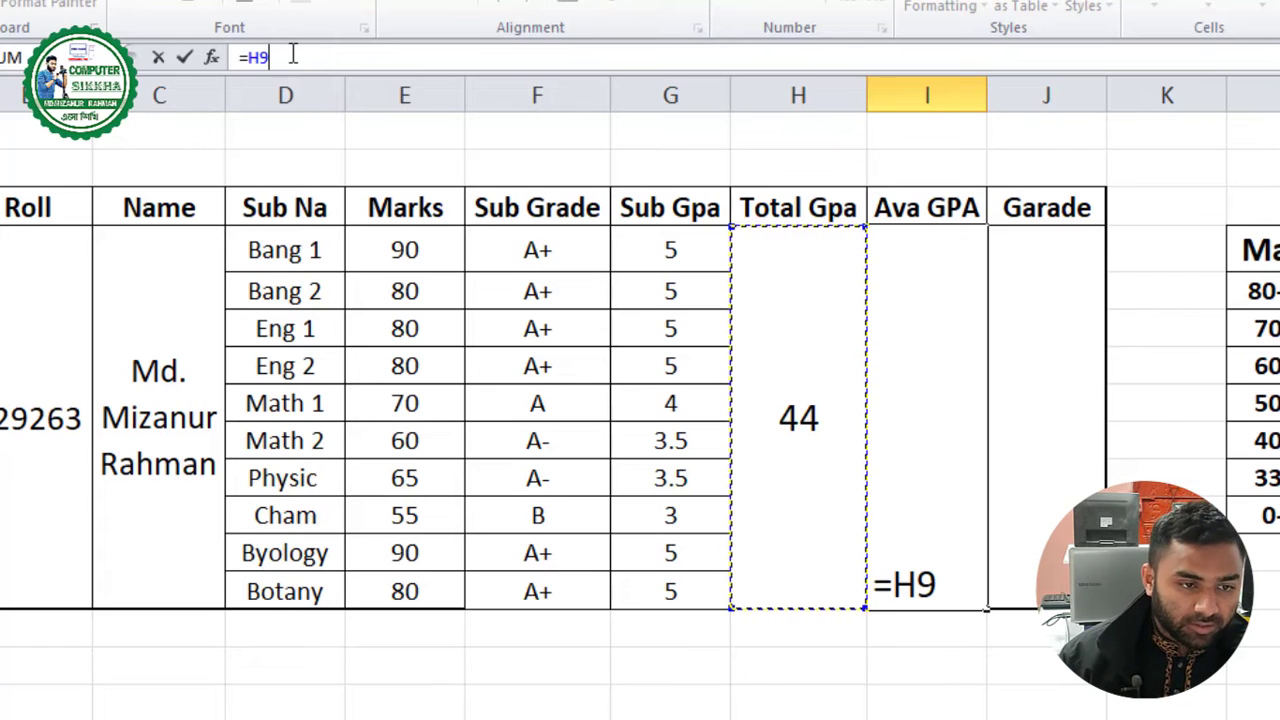
{"action": "type", "text": "/"}
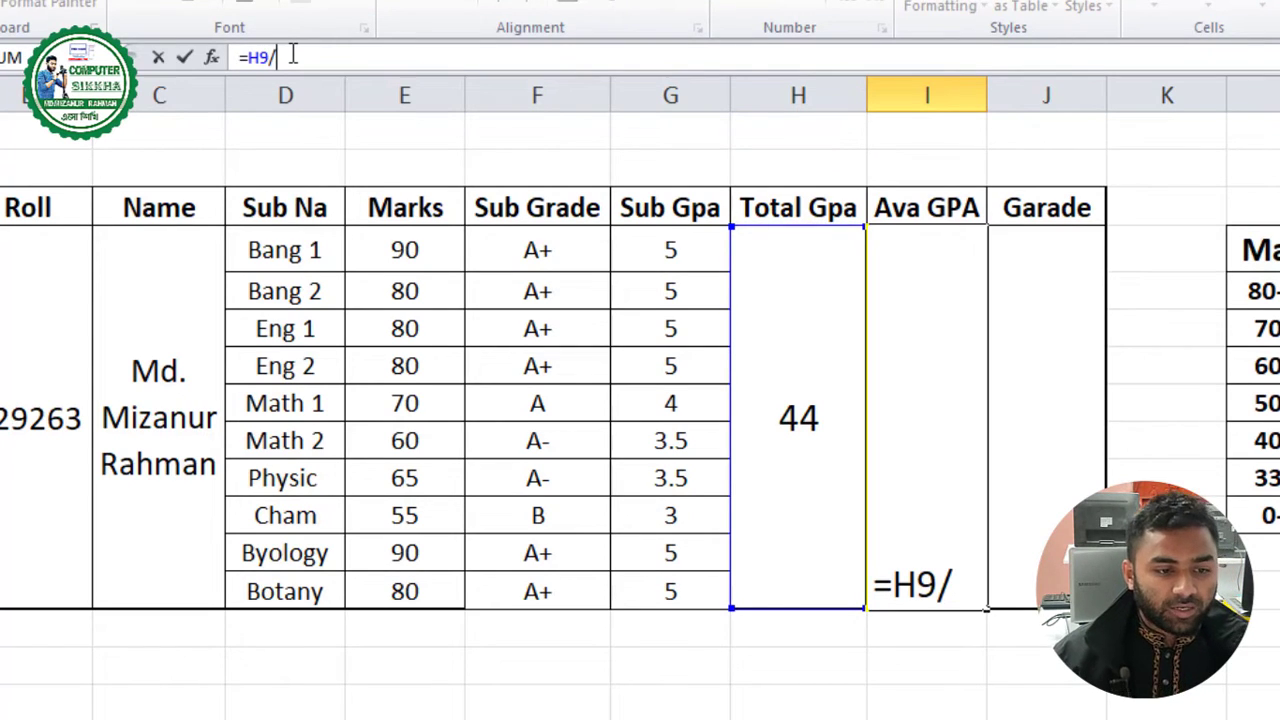
{"action": "type", "text": "10"}
{"action": "key", "text": "Return"}
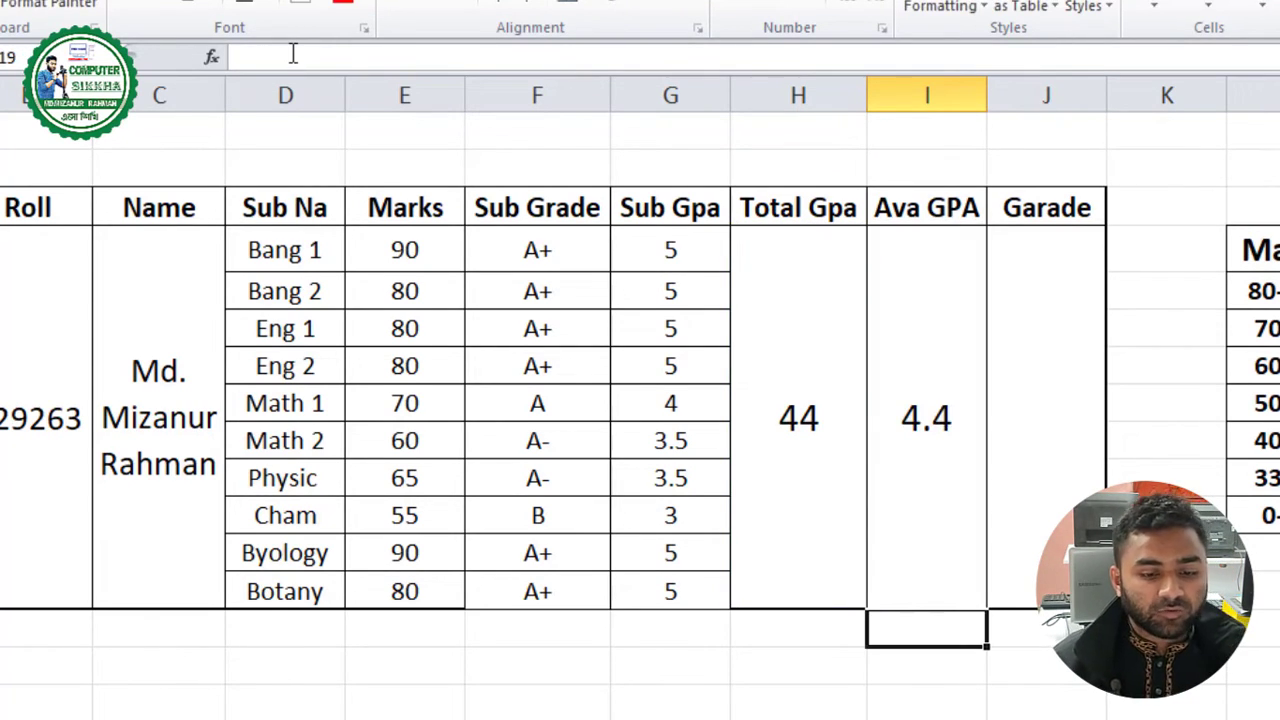
{"action": "left_click", "coordinate": [920, 505]}
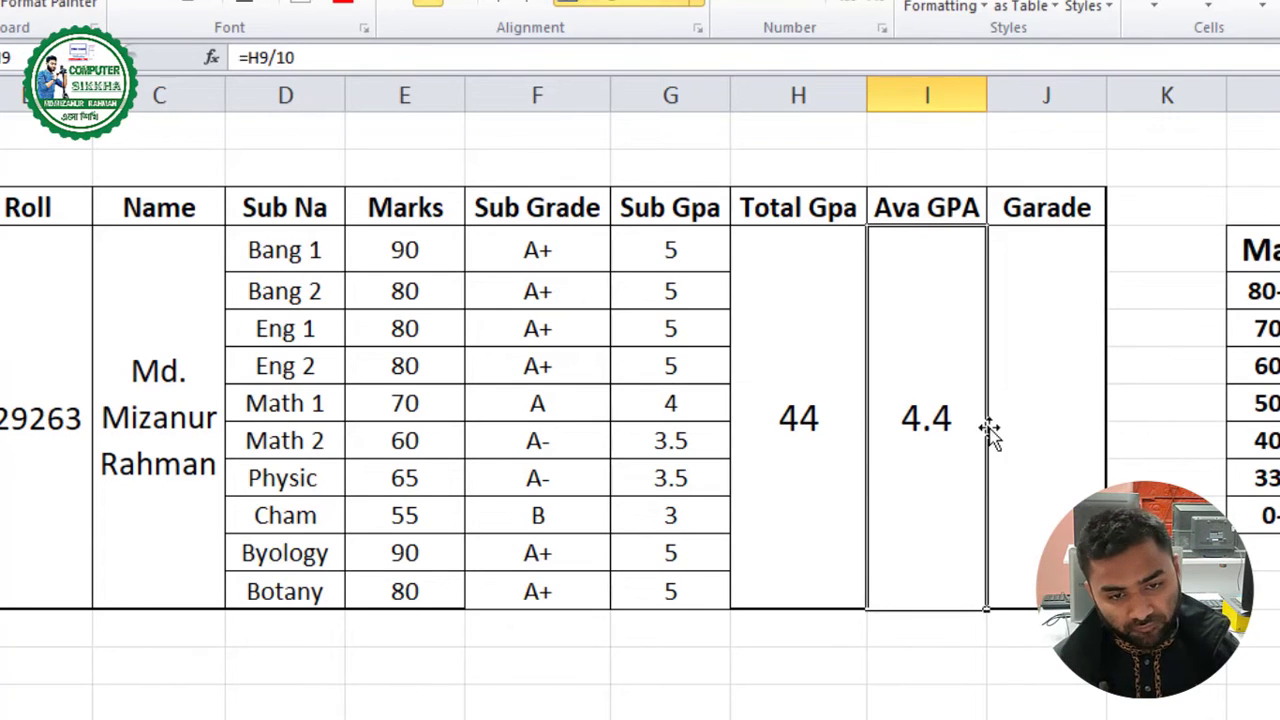
Start the Garade formula in J9 with =IF(OR( to begin a test across the subject marks
{"action": "left_click", "coordinate": [1046, 437]}
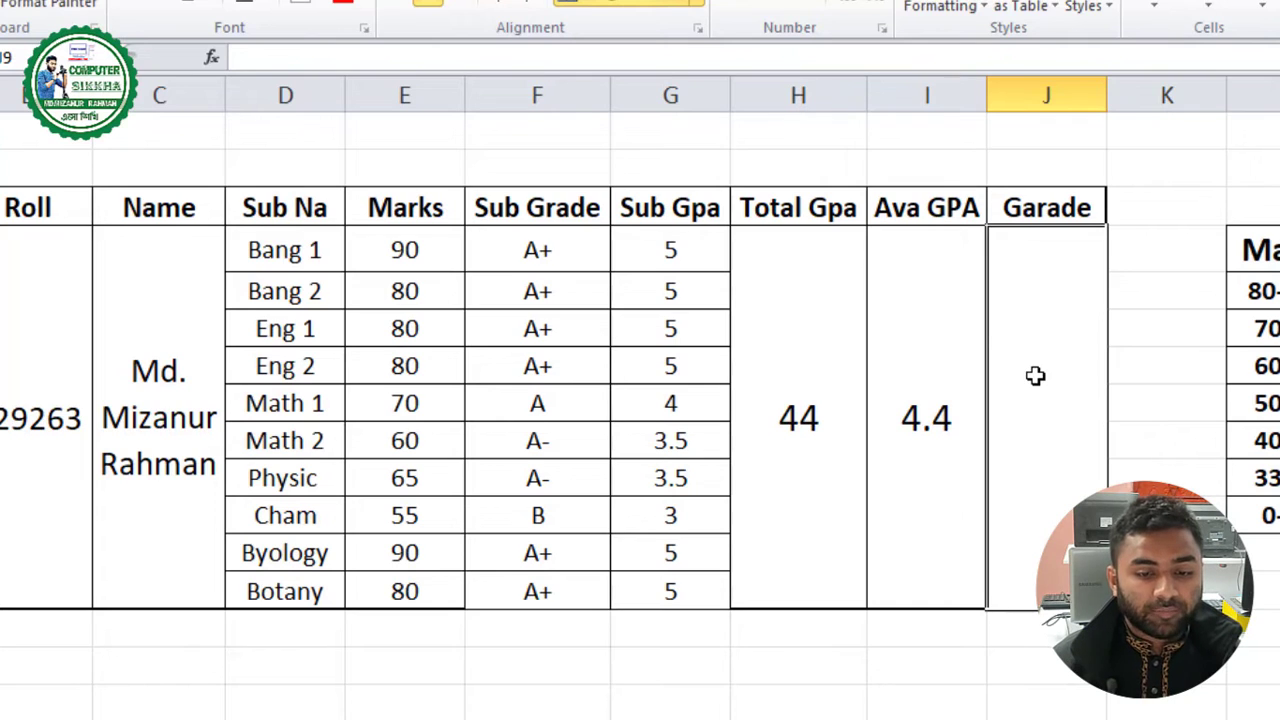
{"action": "left_click", "coordinate": [280, 60]}
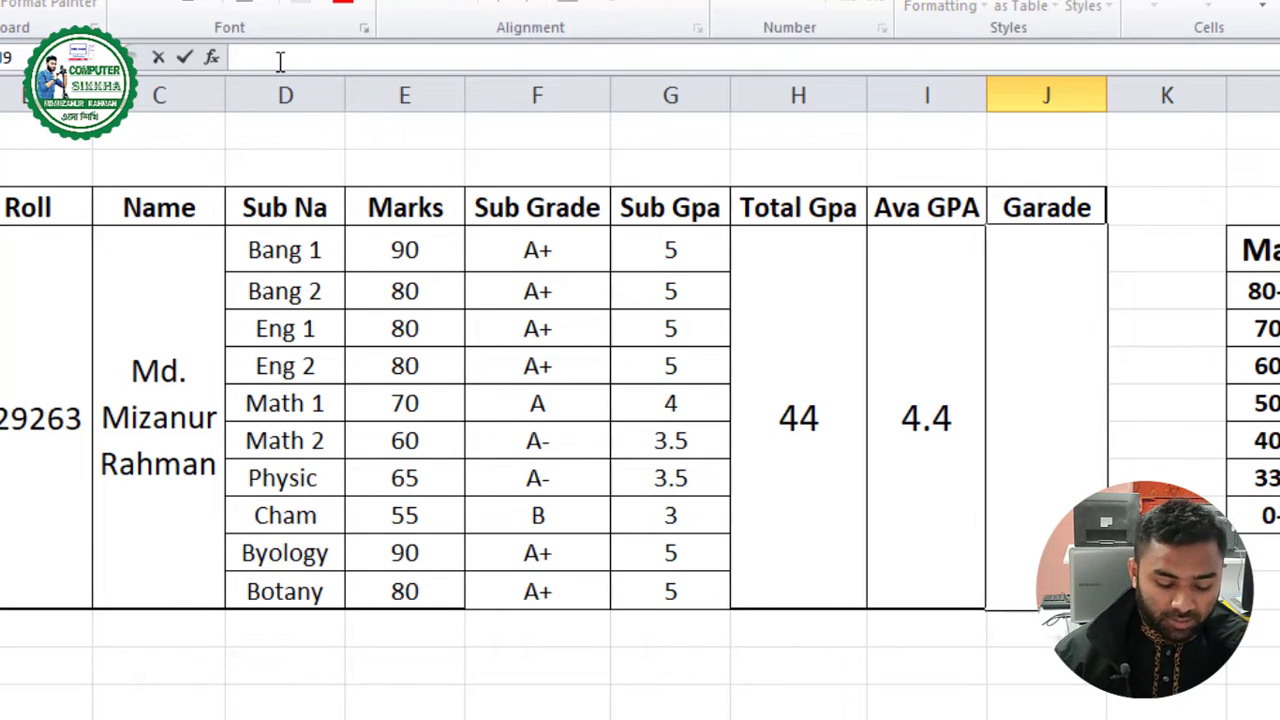
{"action": "type", "text": "=IF"}
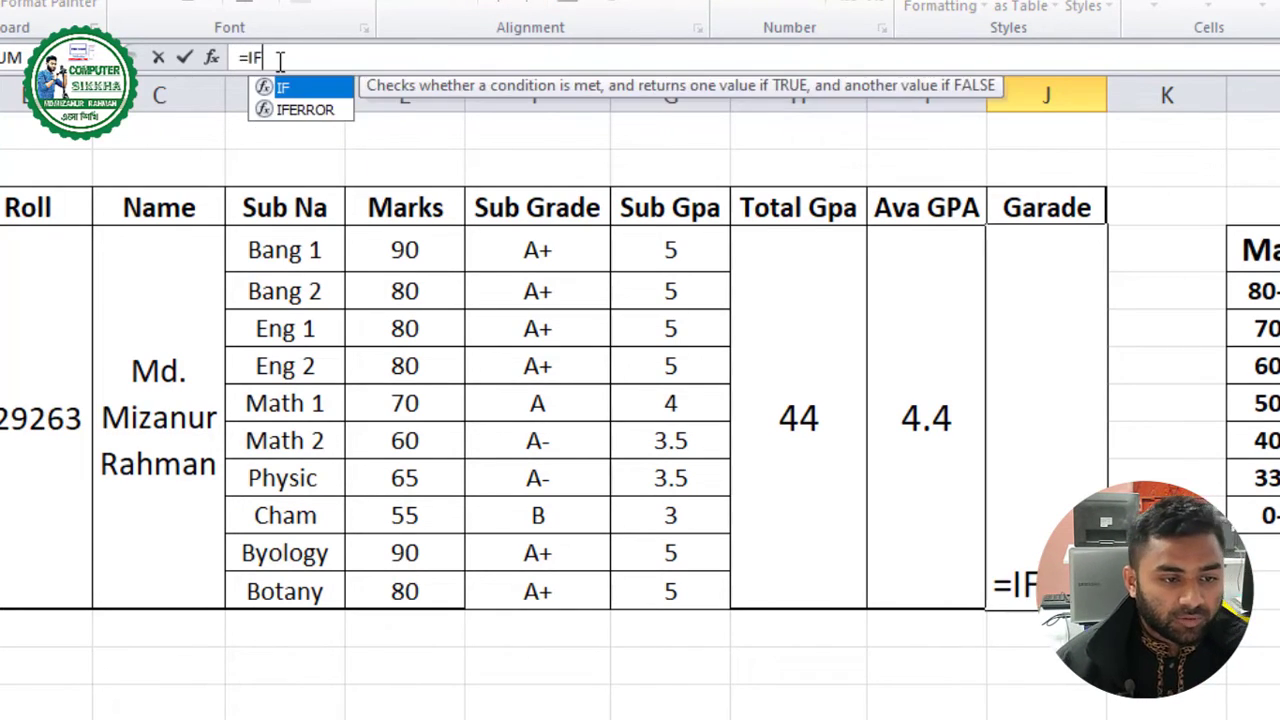
{"action": "type", "text": "(OF"}
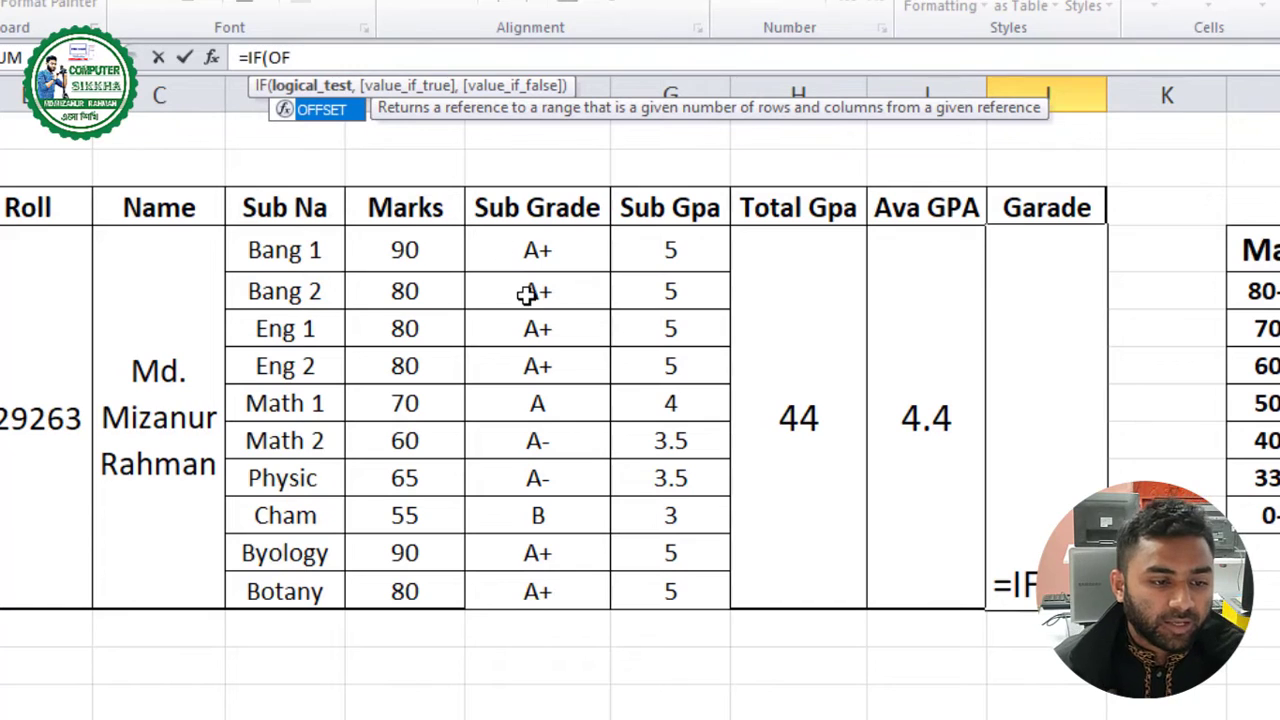
{"action": "key", "text": "BackSpace"}
{"action": "type", "text": "R"}
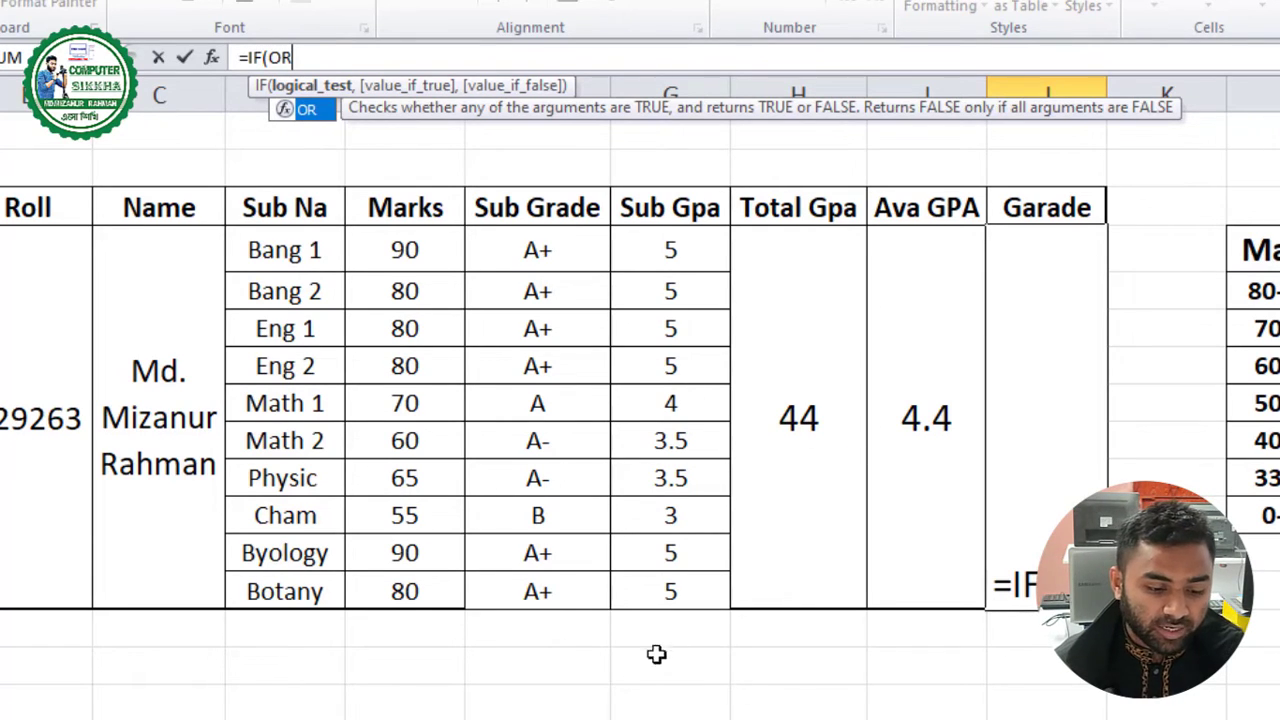
{"action": "left_click", "coordinate": [325, 55]}
{"action": "type", "text": "("}
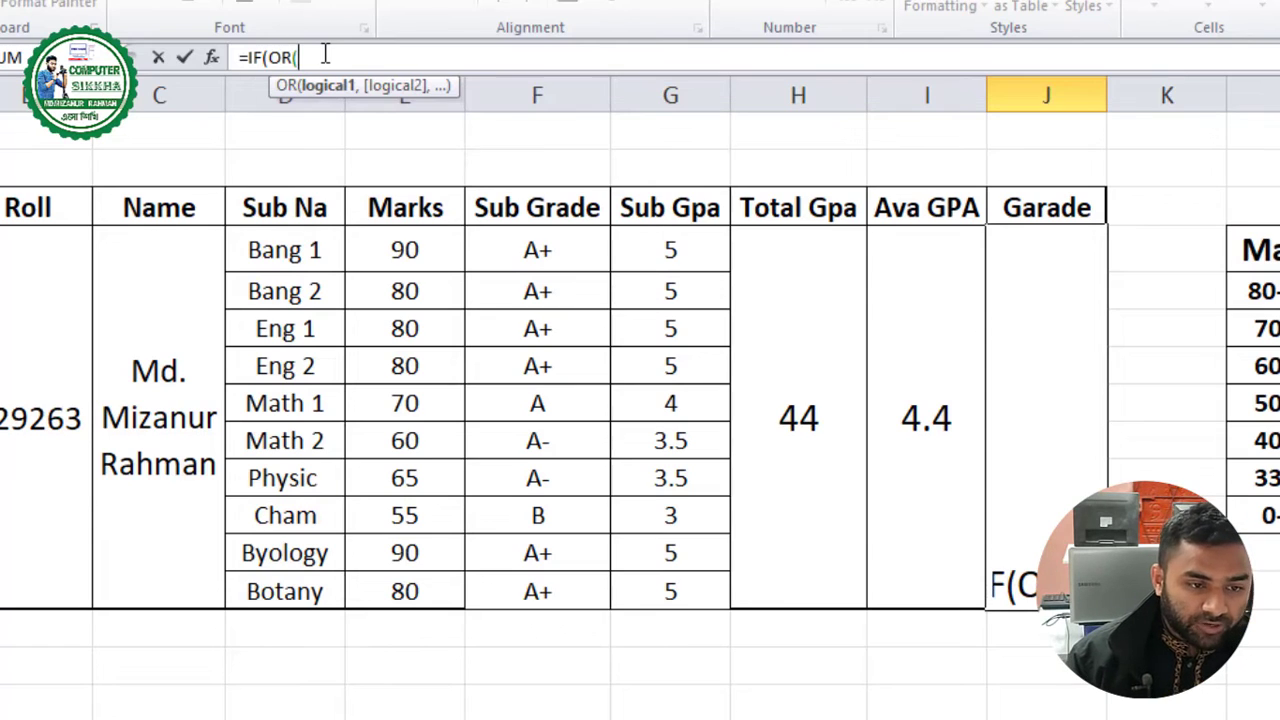
Add the conditions E9<33, and E10<33, for Bang 1 and Bang 2 to the OR test in J9
{"action": "type", "text": "D"}
{"action": "key", "text": "BackSpace"}
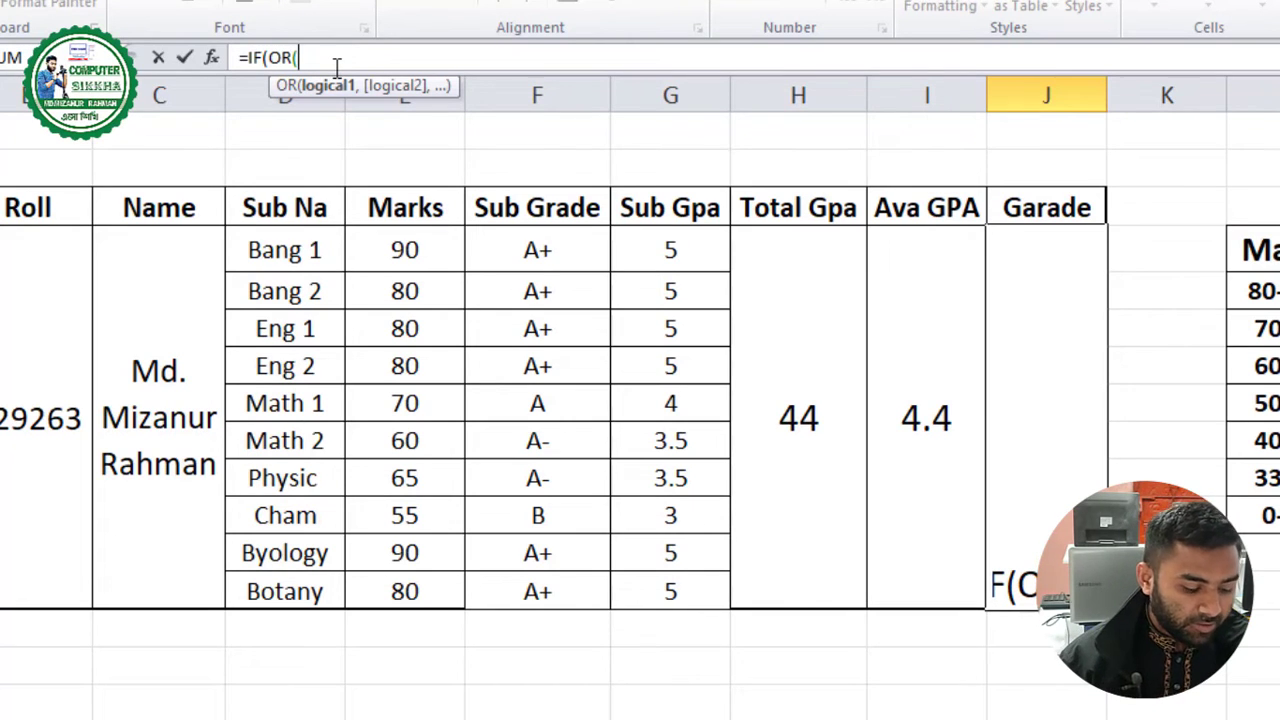
{"action": "type", "text": "E"}
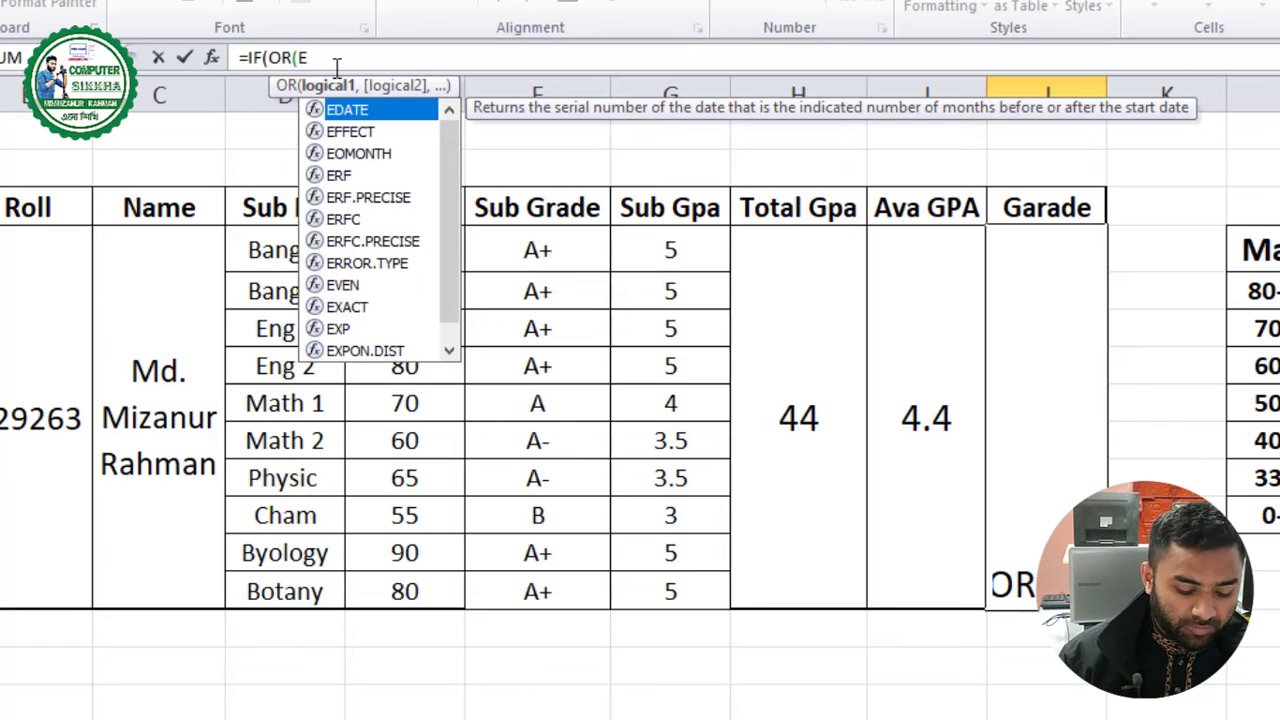
{"action": "type", "text": "9"}
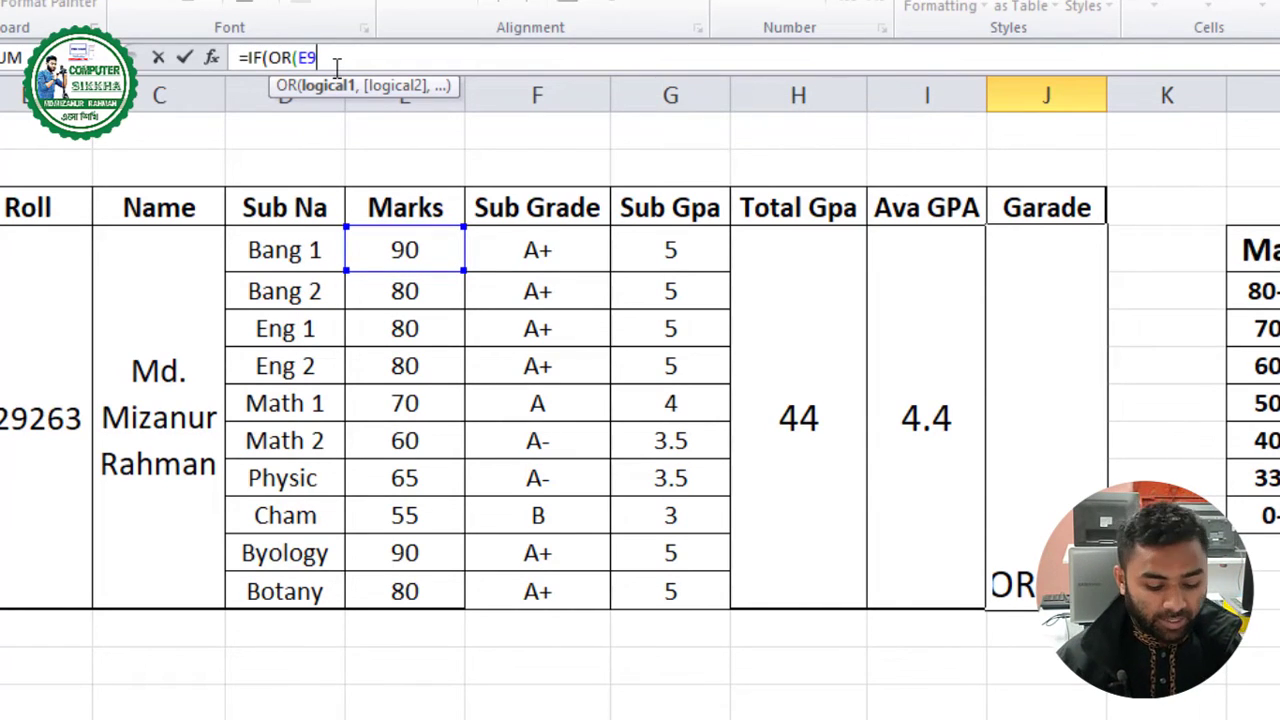
{"action": "type", "text": "<"}
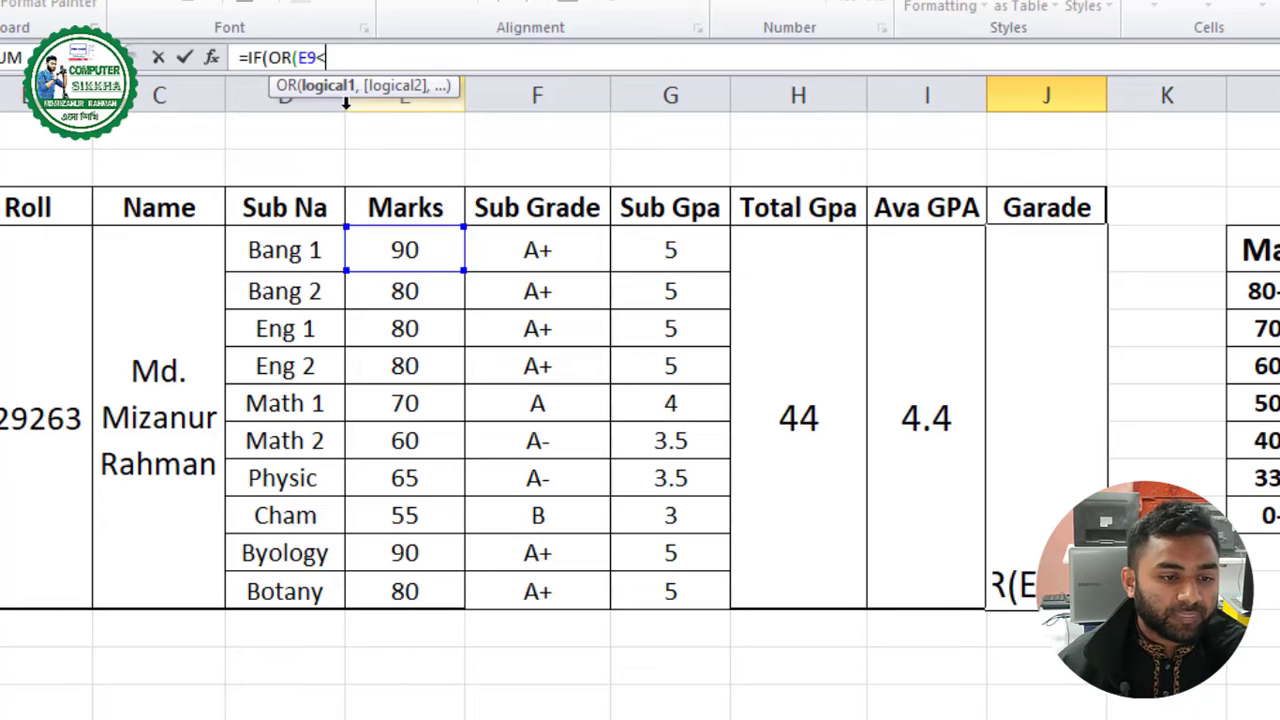
{"action": "type", "text": "33"}
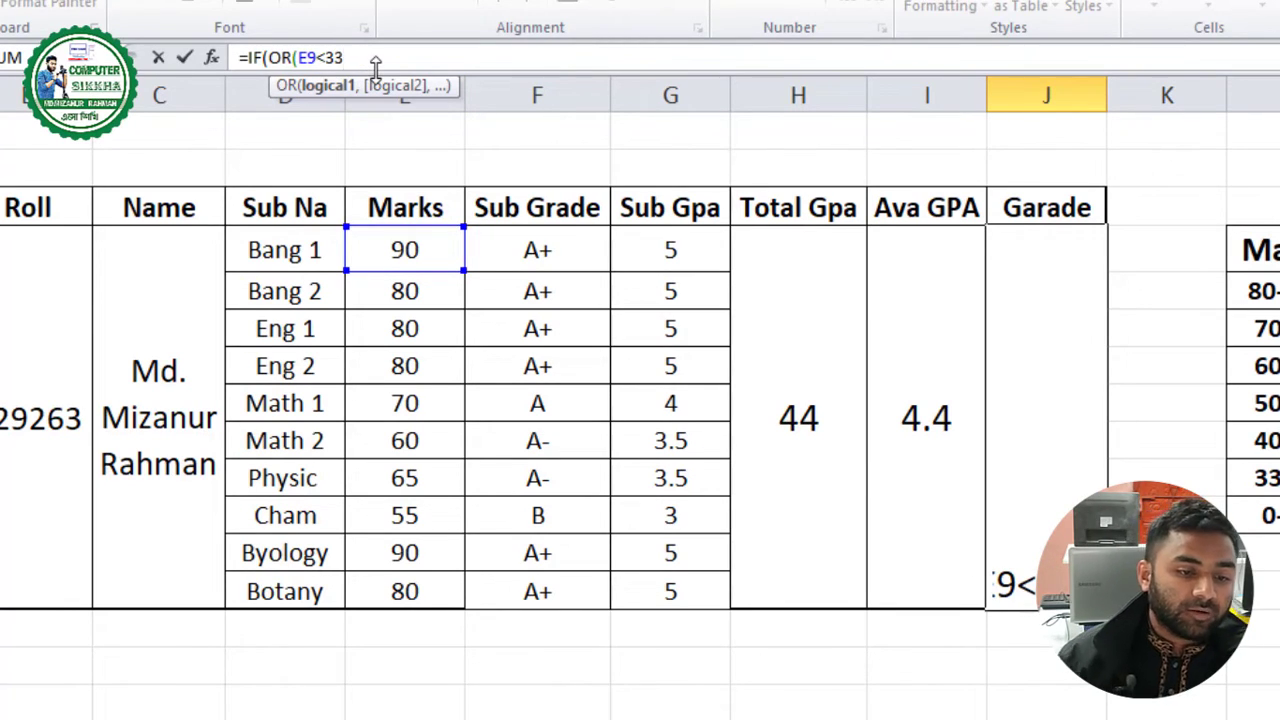
{"action": "type", "text": ","}
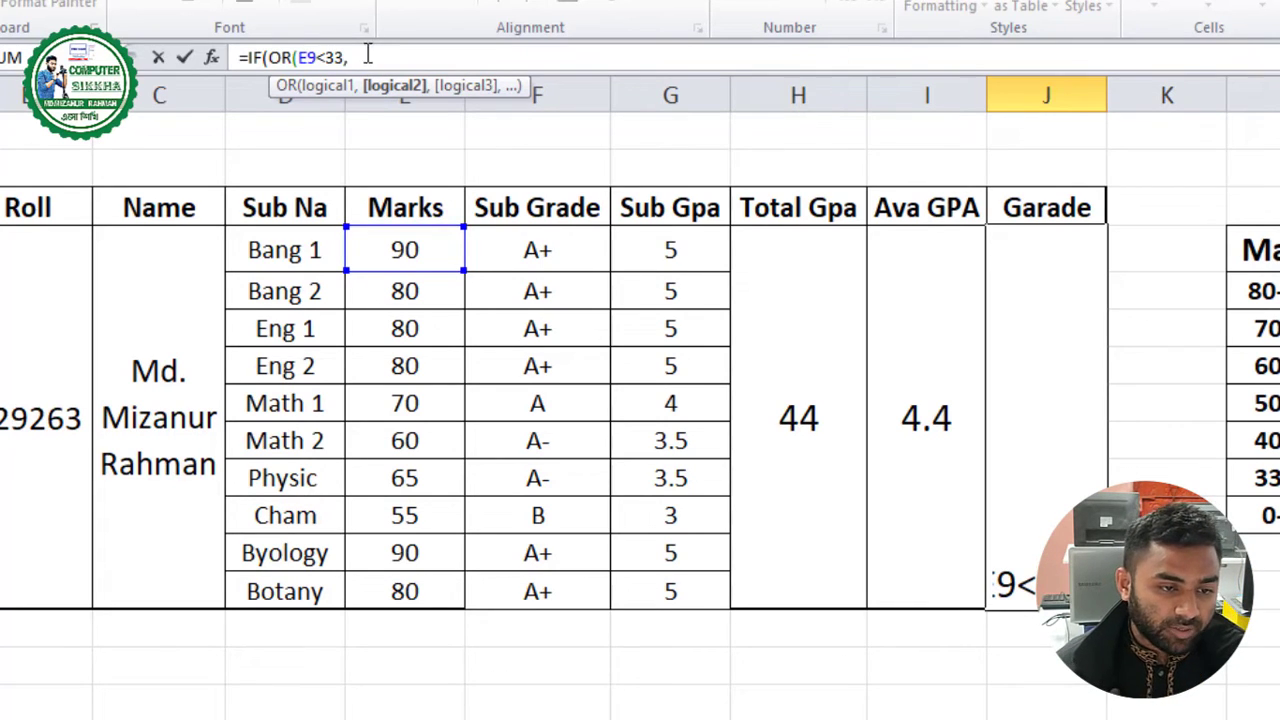
{"action": "type", "text": "E9<33,"}
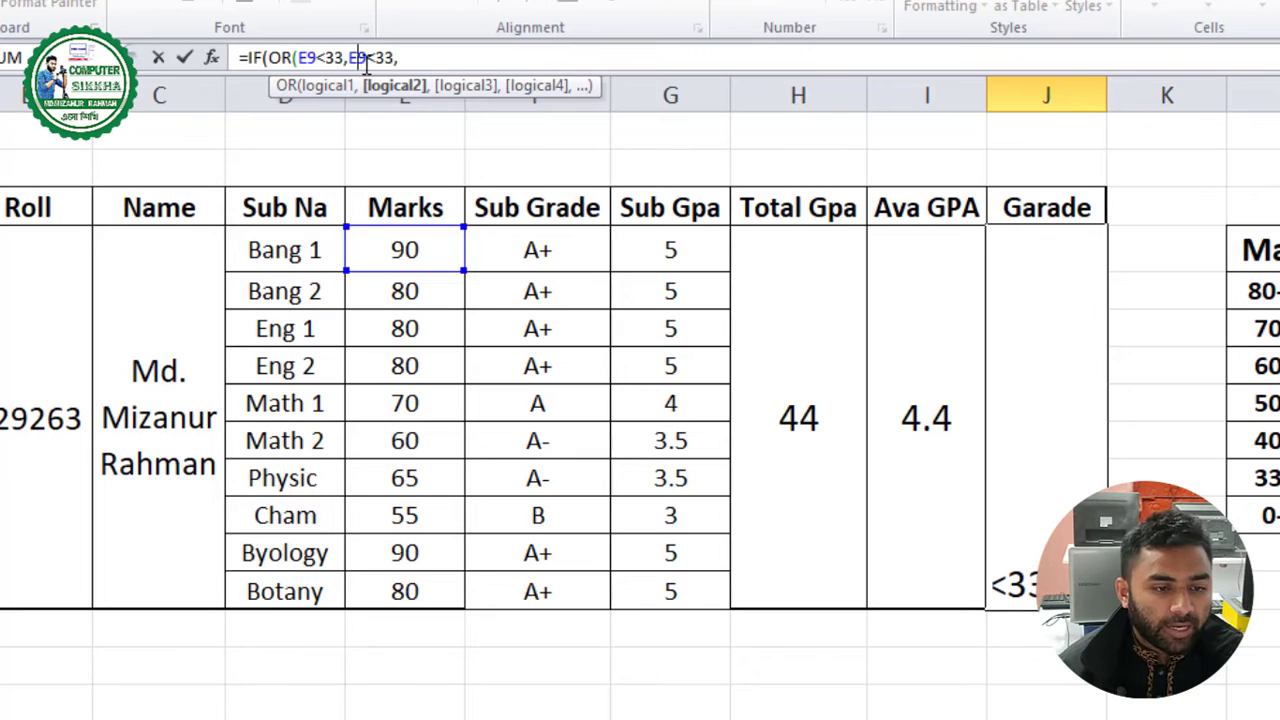
{"action": "key", "text": "shift+Left"}
{"action": "type", "text": "10"}
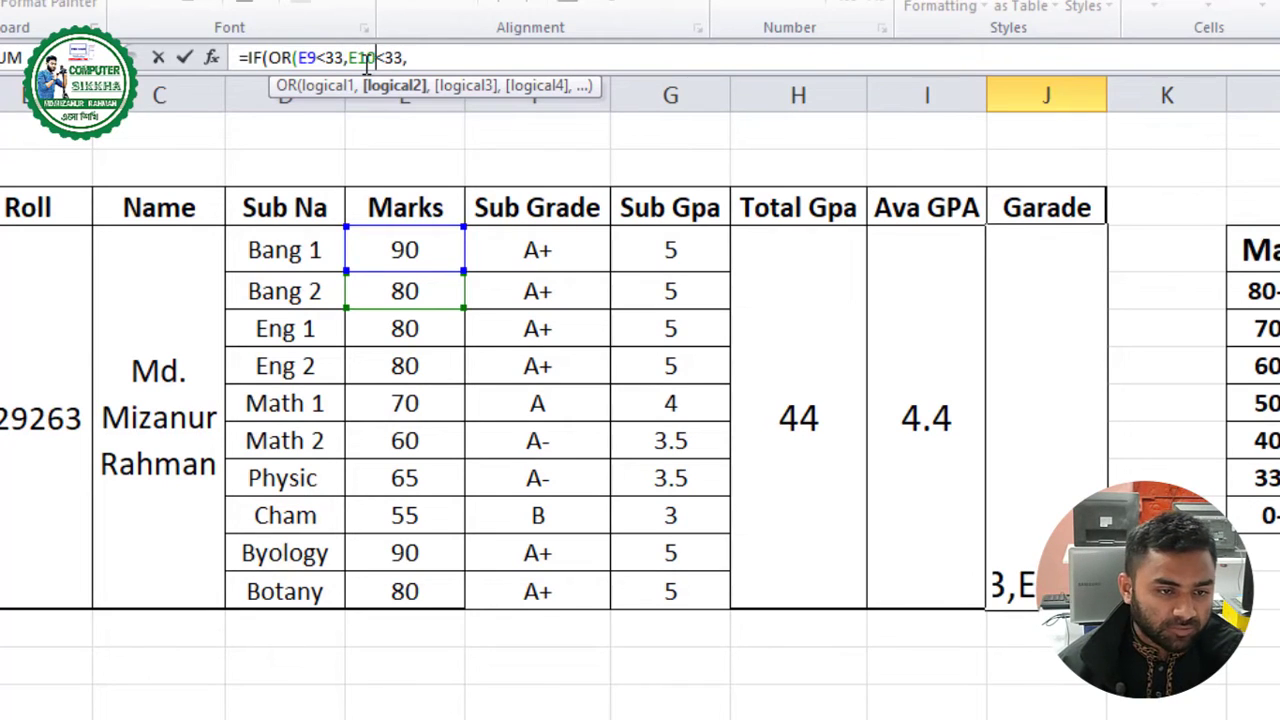
{"action": "key", "text": "End"}
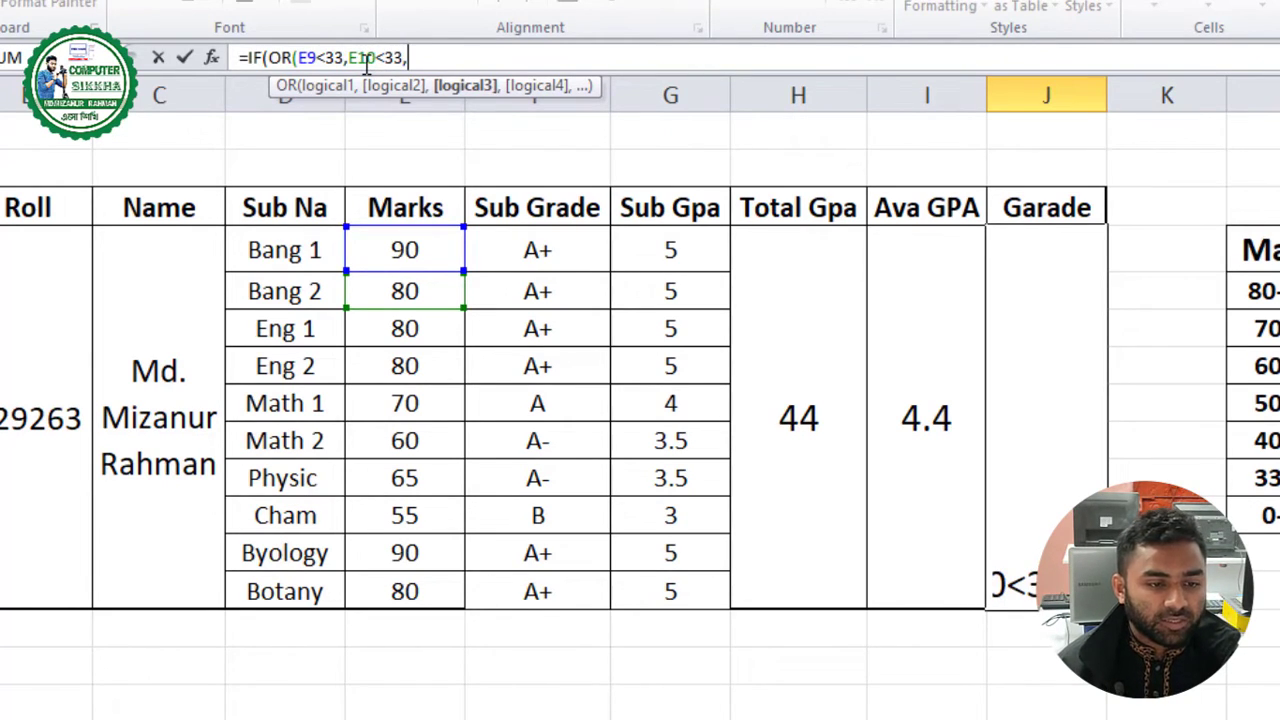
Append the Eng 1 marks condition E11<33, to the OR test in the J9 formula
{"action": "type", "text": "E9<33,"}
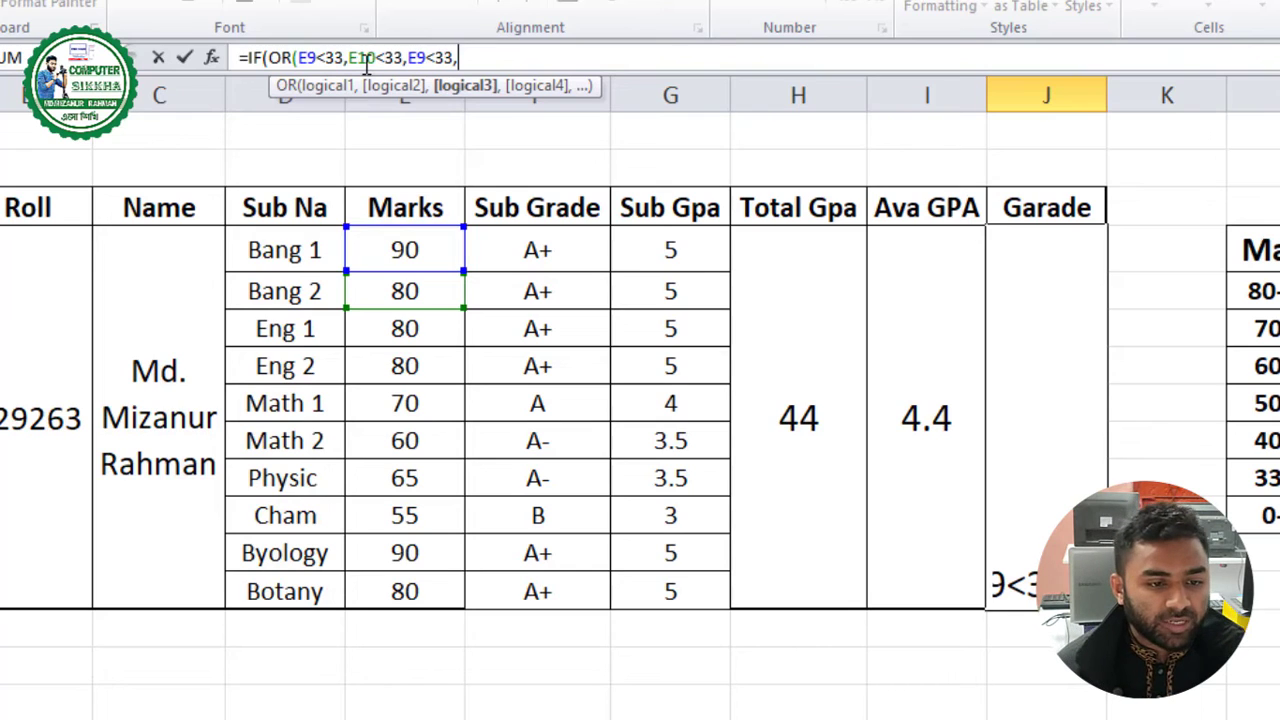
{"action": "key", "text": "Left"}
{"action": "key", "text": "Left"}
{"action": "key", "text": "Left"}
{"action": "key", "text": "Left"}
{"action": "key", "text": "shift+Left"}
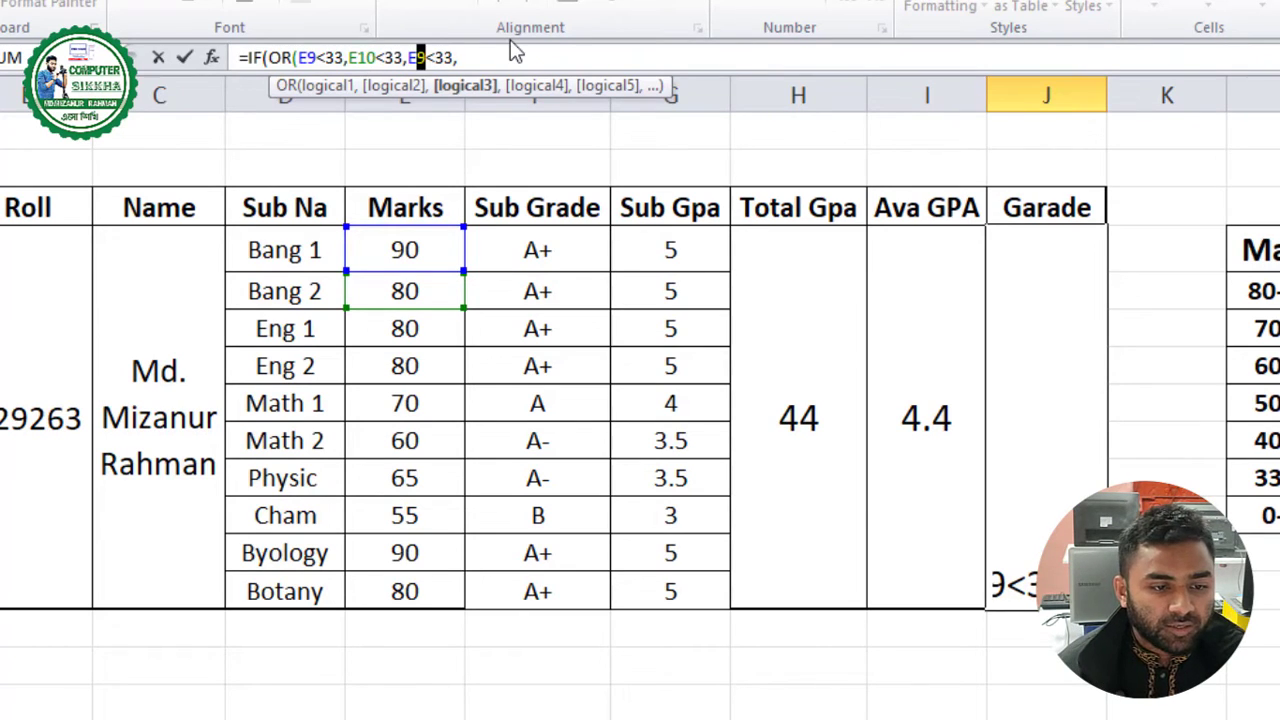
{"action": "type", "text": "11"}
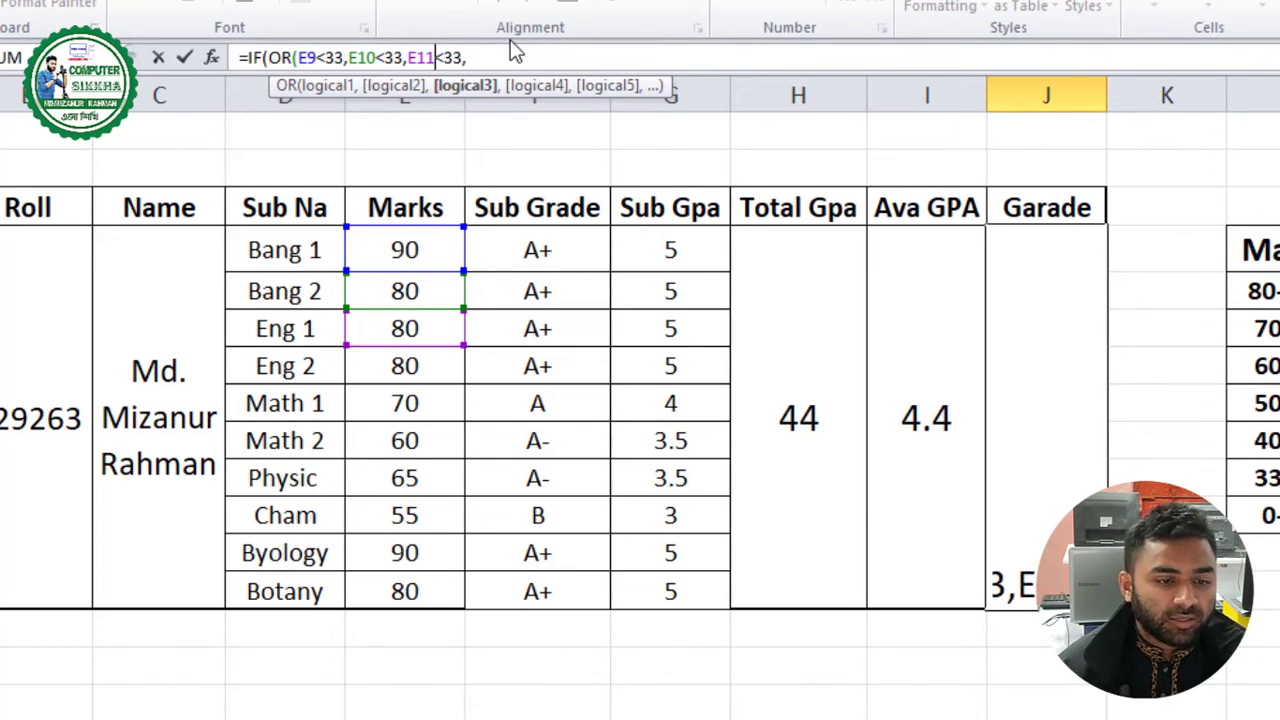
{"action": "key", "text": "Right"}
{"action": "key", "text": "Right"}
{"action": "key", "text": "Right"}
{"action": "key", "text": "Right"}
Append the Eng 2 marks condition E12<33, to the OR test in the J9 formula
{"action": "type", "text": "E9<33,"}
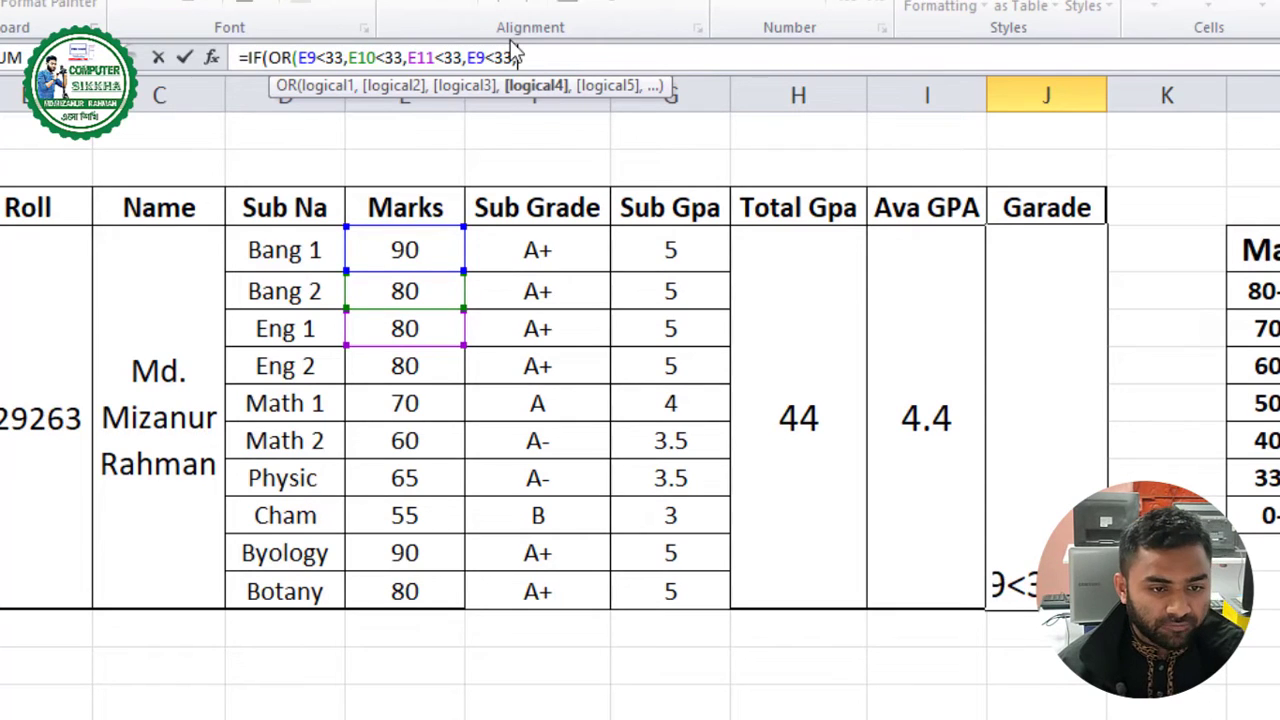
{"action": "key", "text": "Left"}
{"action": "key", "text": "Left"}
{"action": "key", "text": "Left"}
{"action": "key", "text": "Left"}
{"action": "key", "text": "shift+Left"}
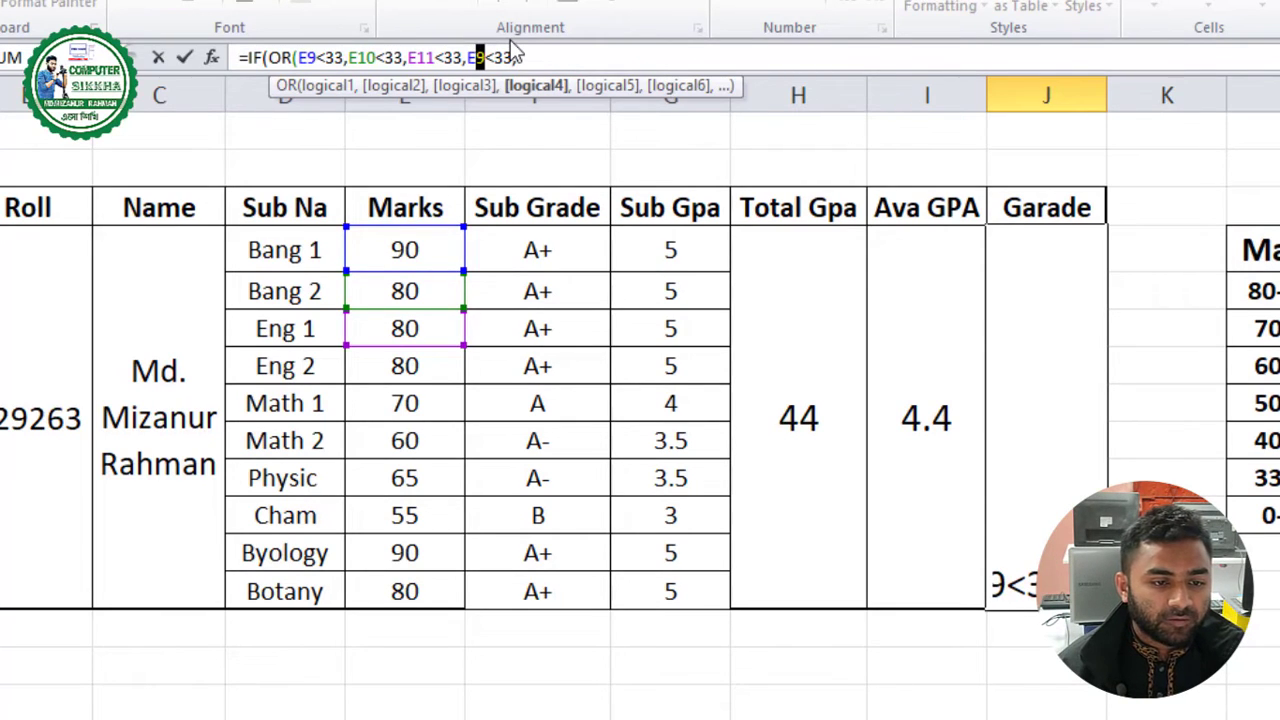
{"action": "type", "text": "12"}
Append the Math 1 marks condition E13<33, to the OR test in the J9 formula
{"action": "type", "text": ",E9<33,"}
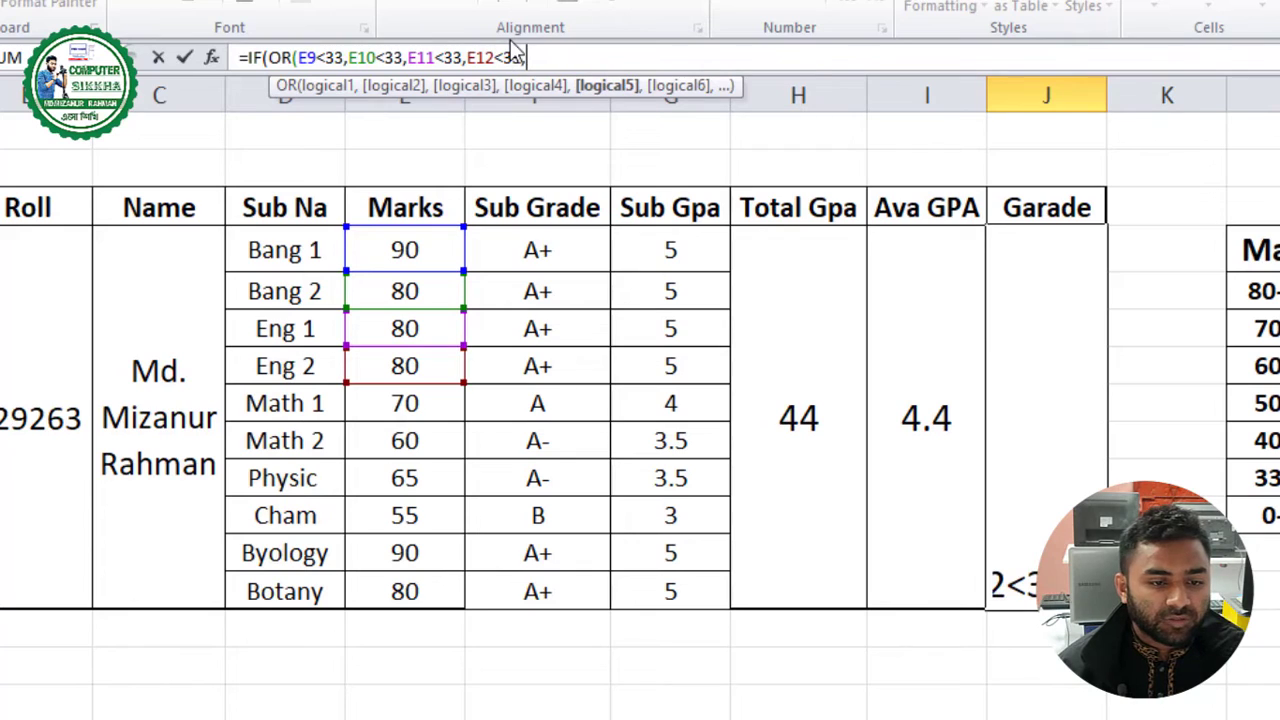
{"action": "key", "text": "Left"}
{"action": "key", "text": "Left"}
{"action": "key", "text": "Left"}
{"action": "key", "text": "Left"}
{"action": "key", "text": "BackSpace"}
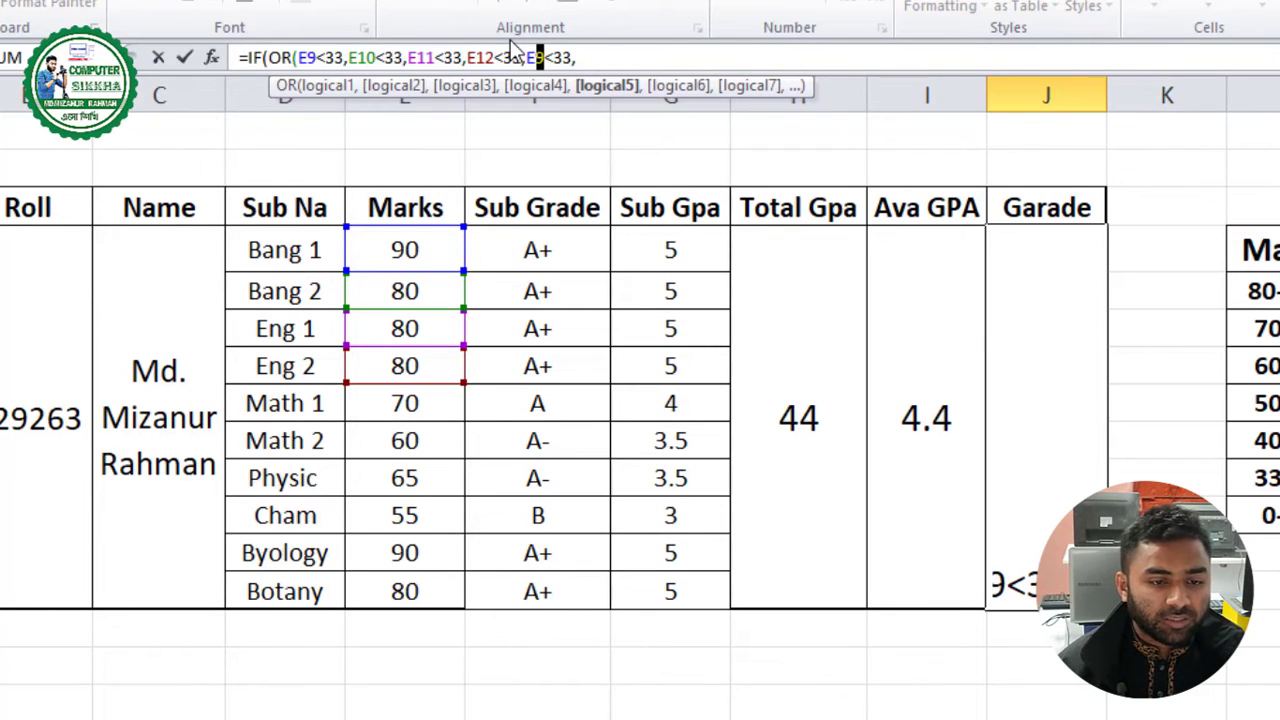
{"action": "type", "text": "13"}
{"action": "key", "text": "End"}
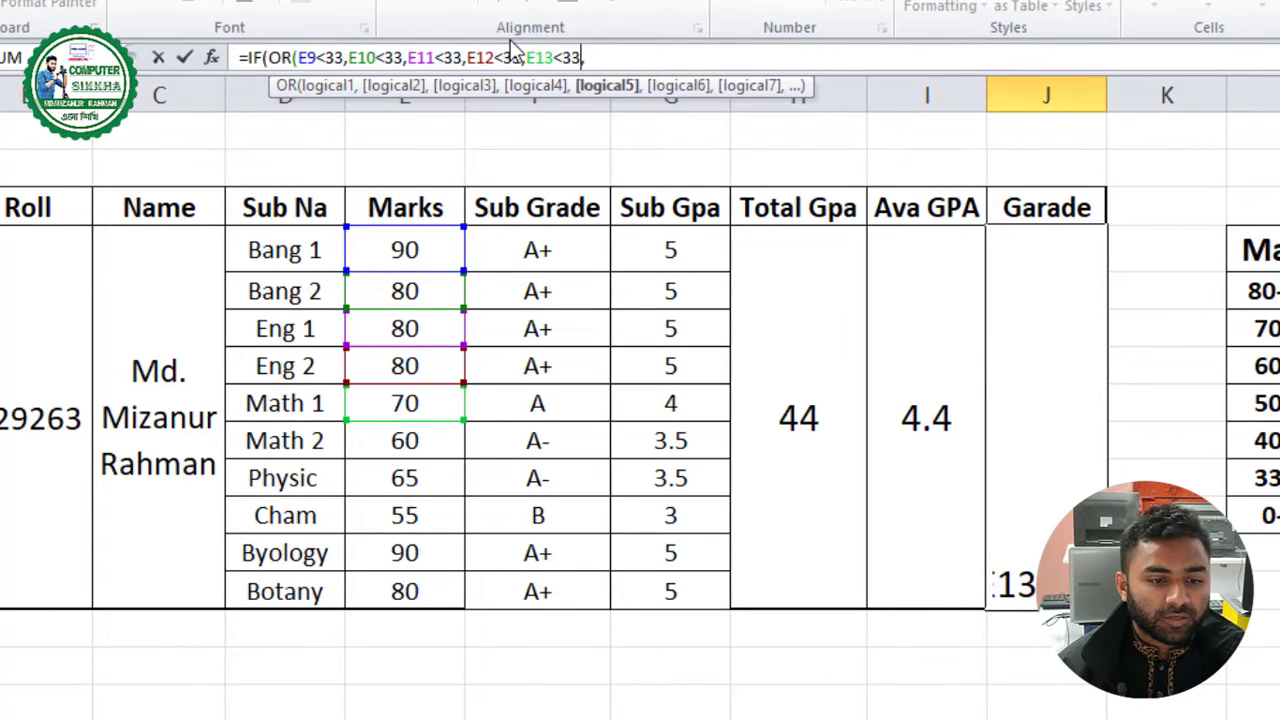
Append the Math 2 marks condition E14<33, to the OR test in the J9 formula
{"action": "type", "text": "E9<33,"}
{"action": "key", "text": "Left"}
{"action": "key", "text": "Left"}
{"action": "key", "text": "Left"}
{"action": "key", "text": "Left"}
{"action": "key", "text": "shift+Left"}
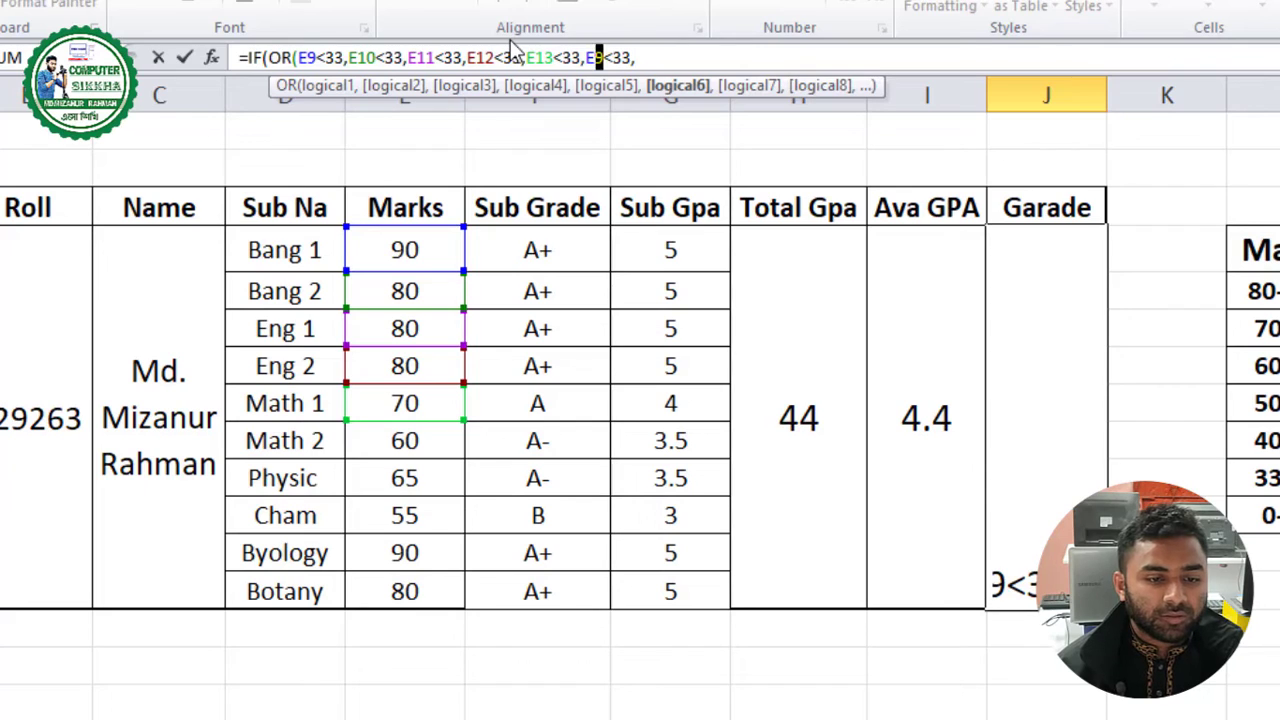
{"action": "type", "text": "14"}
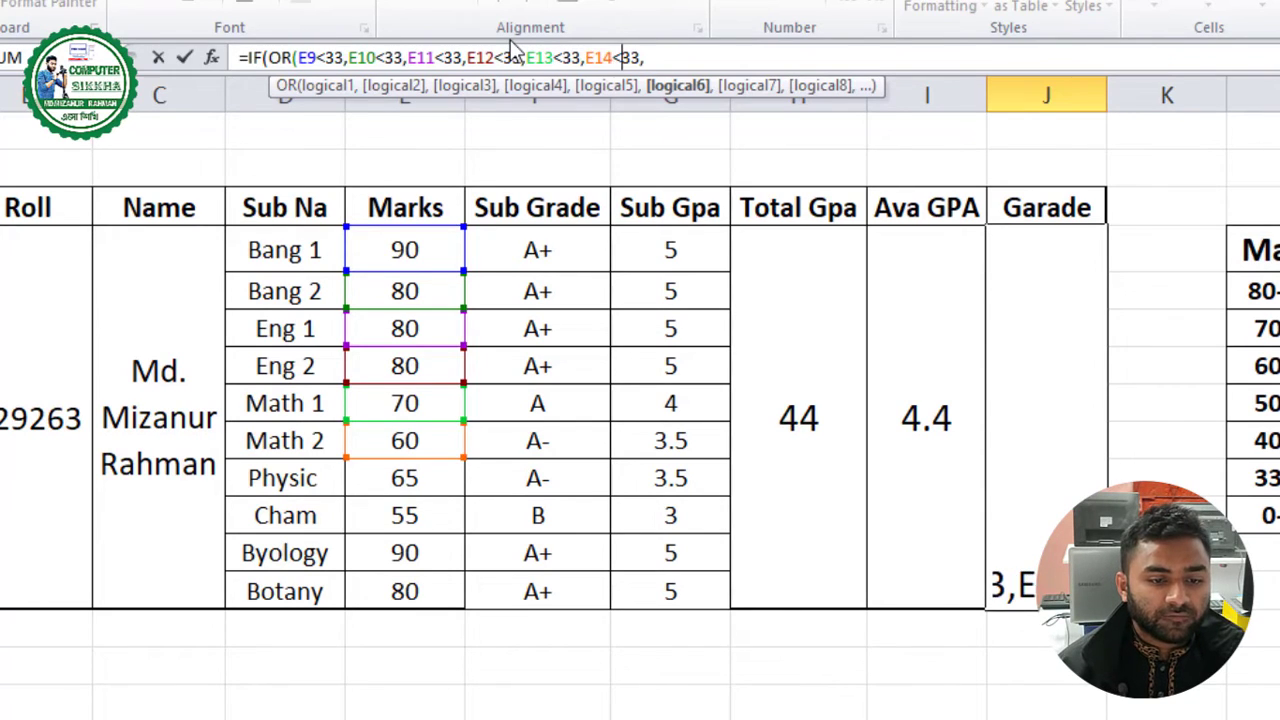
{"action": "key", "text": "End"}
Append the Physic marks condition E15<33, to the OR test in the J9 formula
{"action": "type", "text": "E9<33,"}
{"action": "key", "text": "Left"}
{"action": "key", "text": "Left"}
{"action": "key", "text": "Left"}
{"action": "key", "text": "Left"}
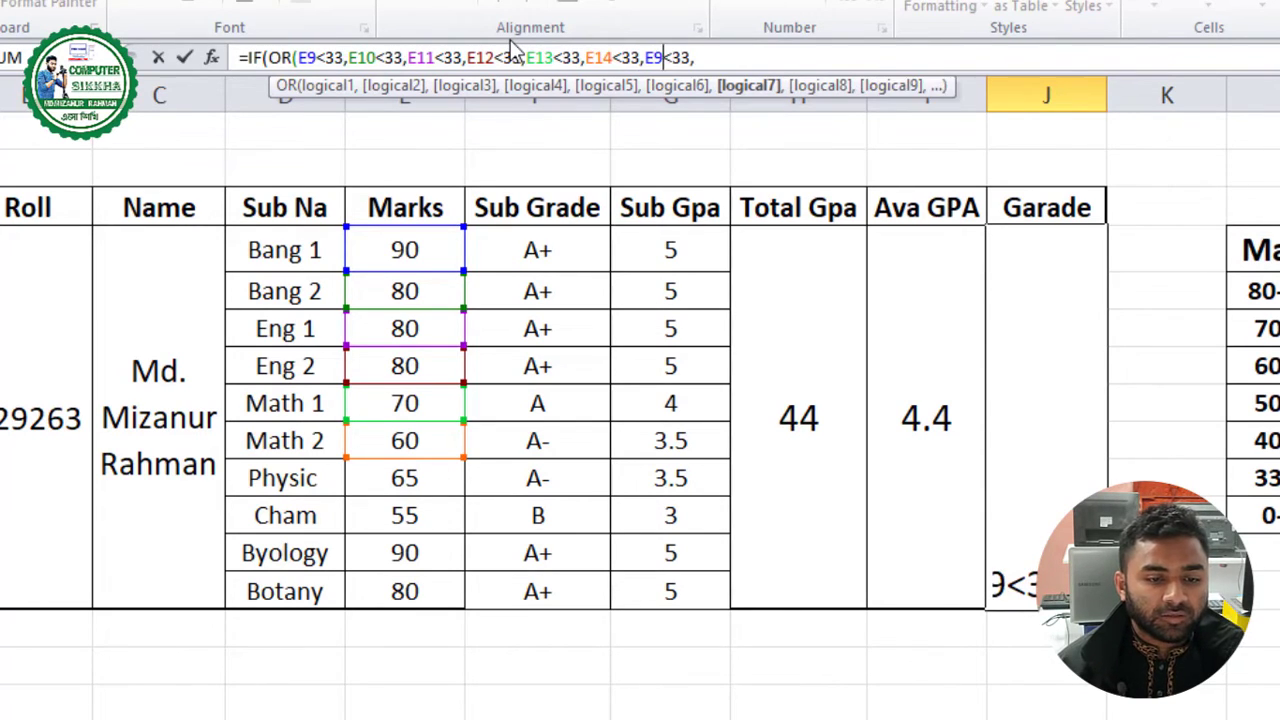
{"action": "key", "text": "shift+Left"}
{"action": "type", "text": "15"}
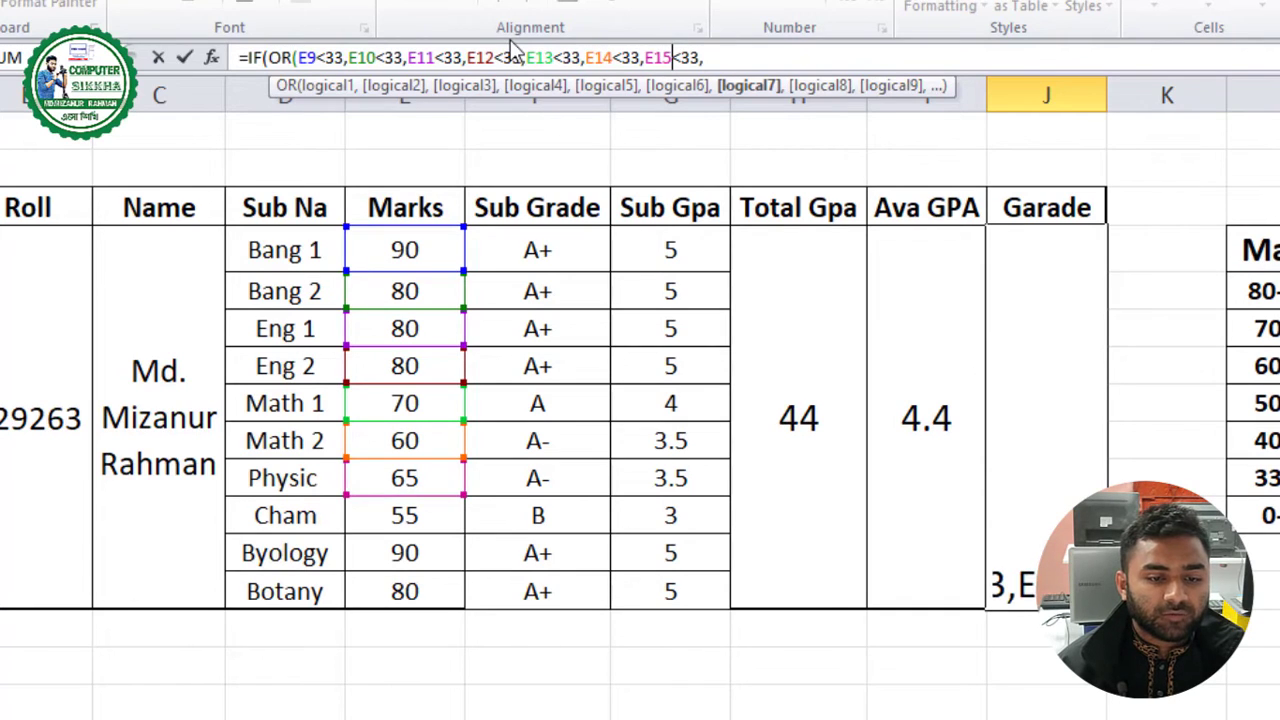
{"action": "key", "text": "End"}
Append the Cham marks condition E16<33, to the OR test in the J9 formula
{"action": "type", "text": "E9<33,"}
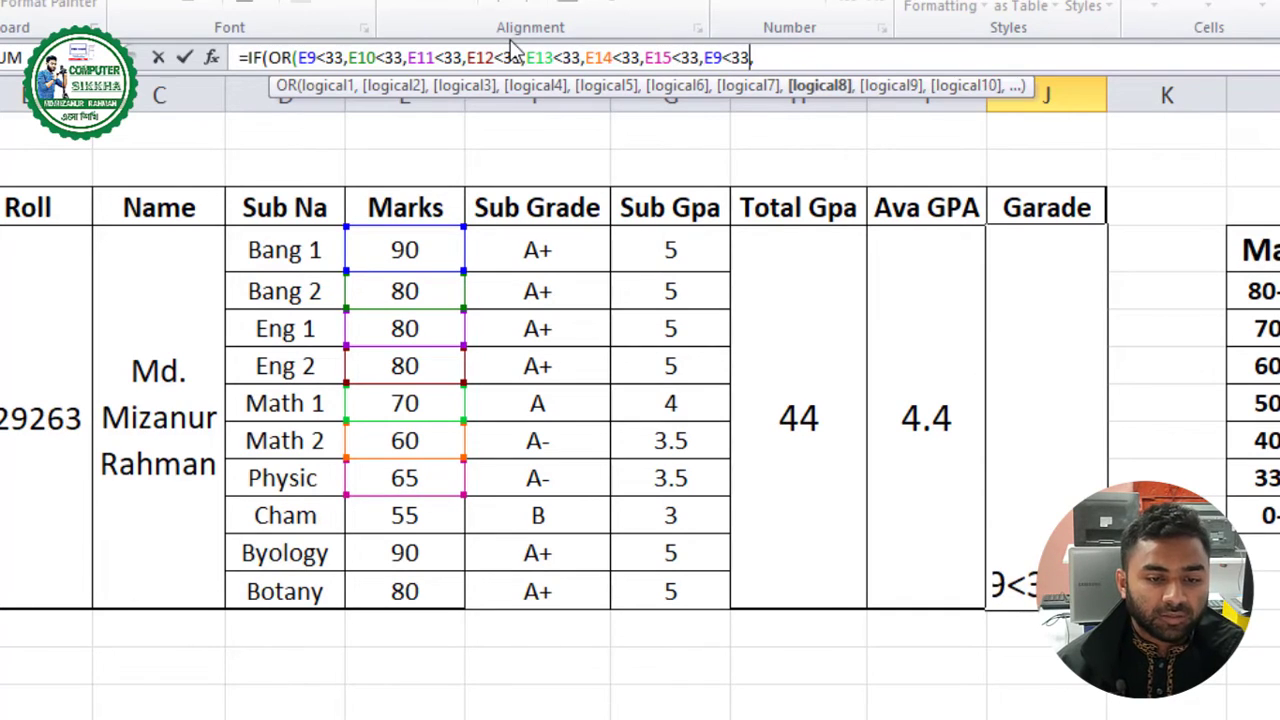
{"action": "key", "text": "Left"}
{"action": "key", "text": "Left"}
{"action": "key", "text": "Left"}
{"action": "key", "text": "Left"}
{"action": "key", "text": "shift+Left"}
{"action": "type", "text": "16"}
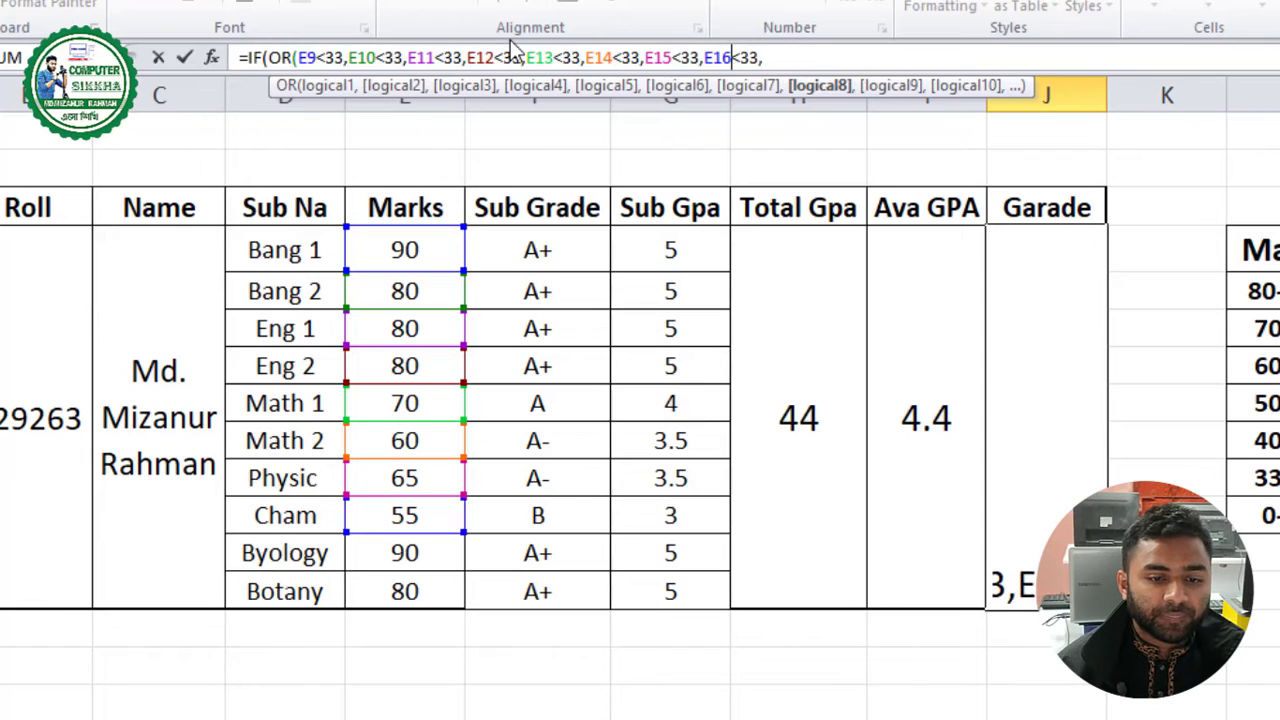
{"action": "key", "text": "End"}
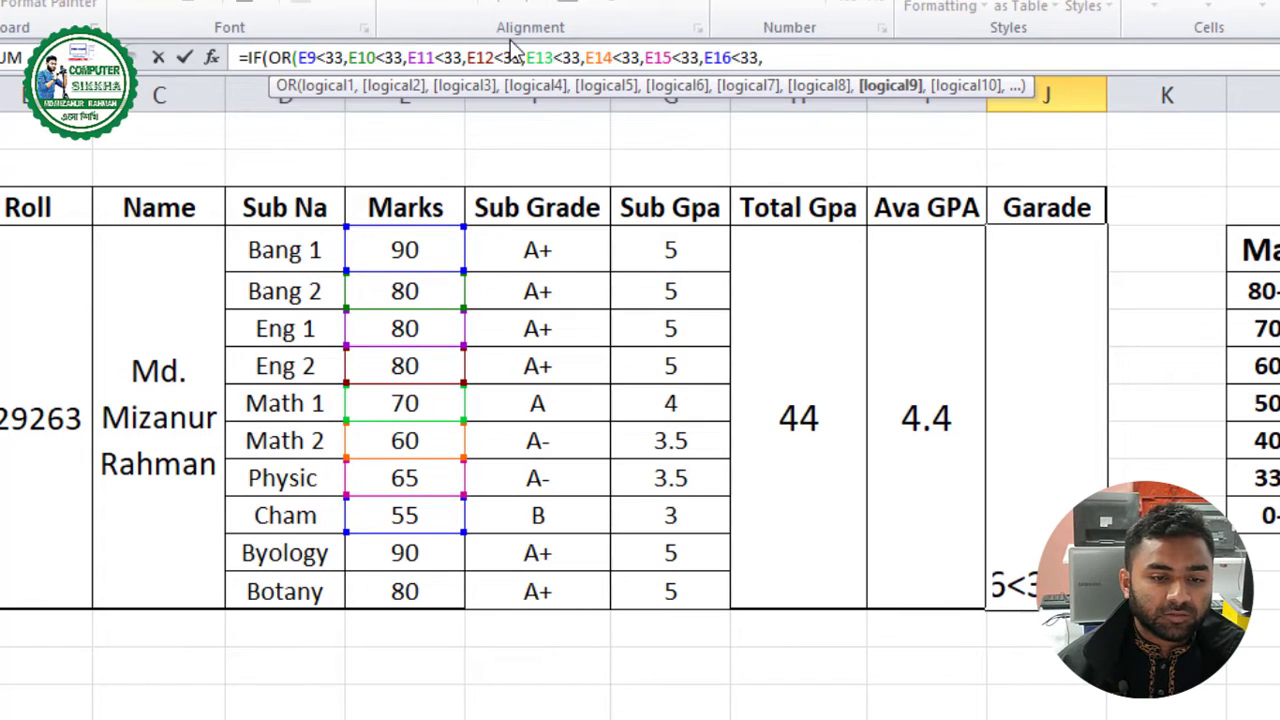
Append the Byology marks condition E17<33, to the OR test in the J9 formula
{"action": "type", "text": "E9<33,"}
{"action": "key", "text": "Left"}
{"action": "key", "text": "Left"}
{"action": "key", "text": "Left"}
{"action": "key", "text": "Left"}
{"action": "key", "text": "shift+Left"}
{"action": "type", "text": "17"}
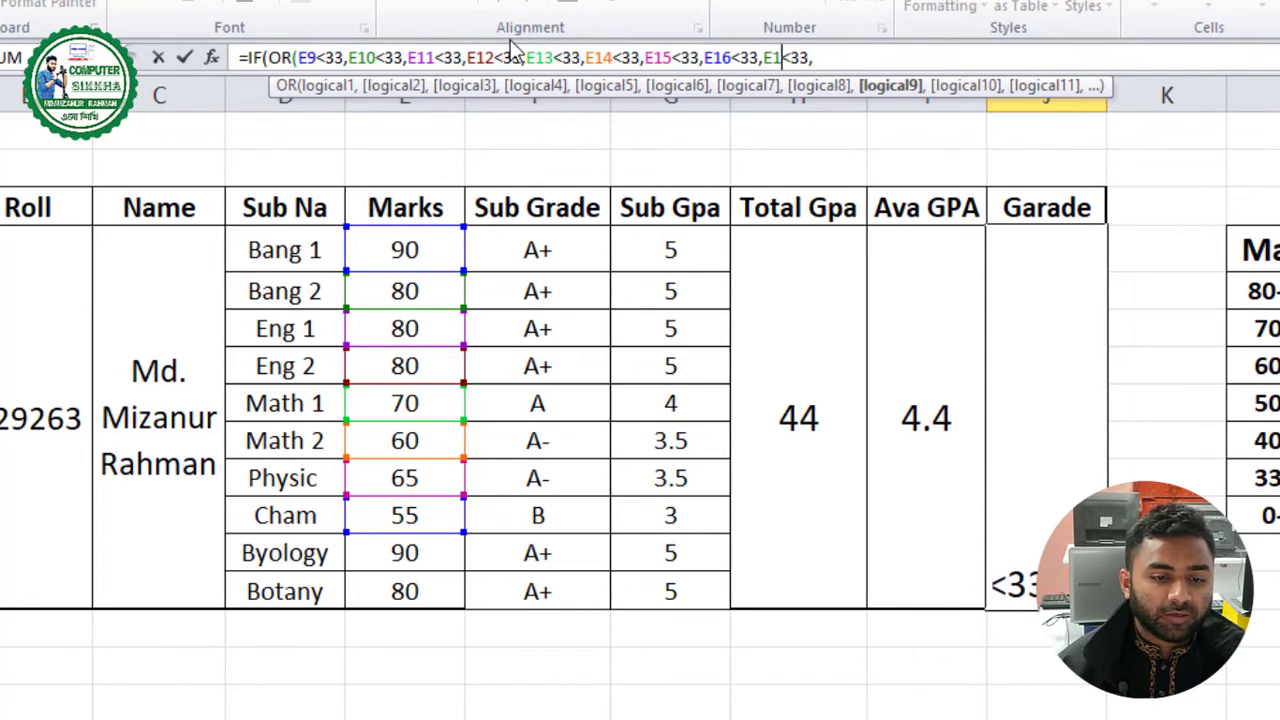
Append the Botany marks condition E18<33, to the OR test in the J9 formula
{"action": "key", "text": "End"}
{"action": "type", "text": "E9<33,"}
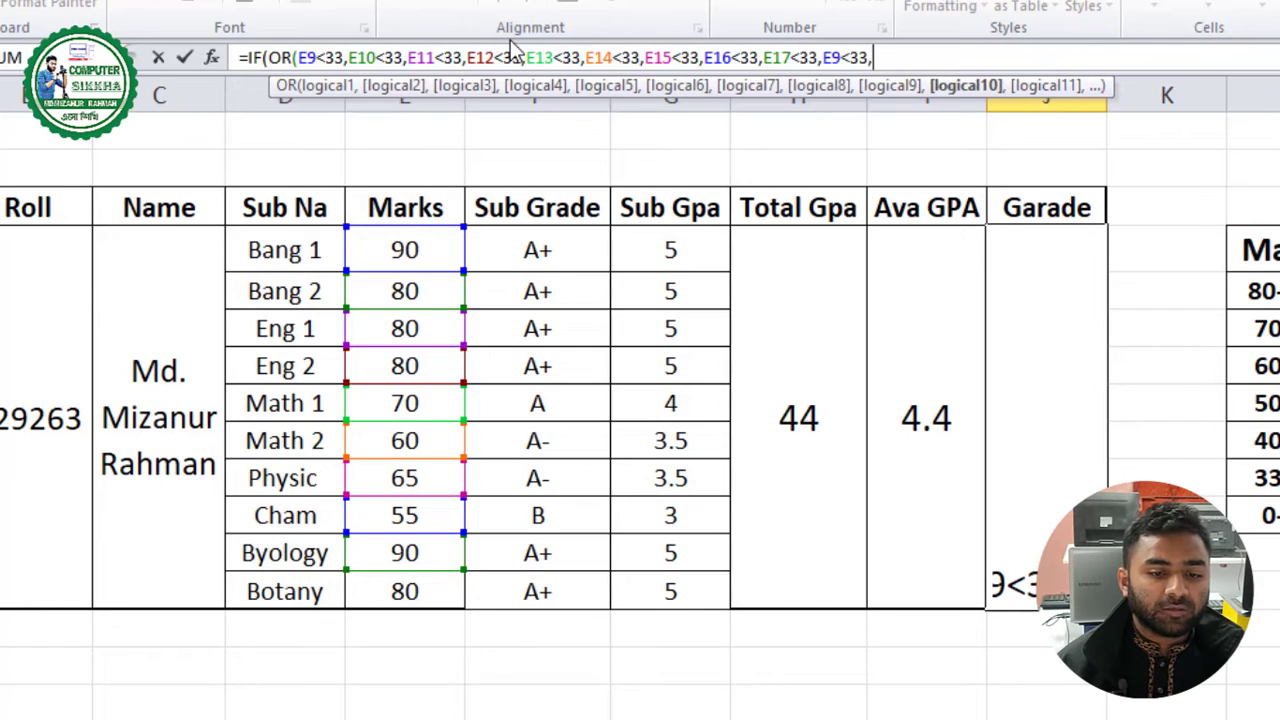
{"action": "key", "text": "Left"}
{"action": "key", "text": "Left"}
{"action": "key", "text": "Left"}
{"action": "key", "text": "Left"}
{"action": "key", "text": "shift+Left"}
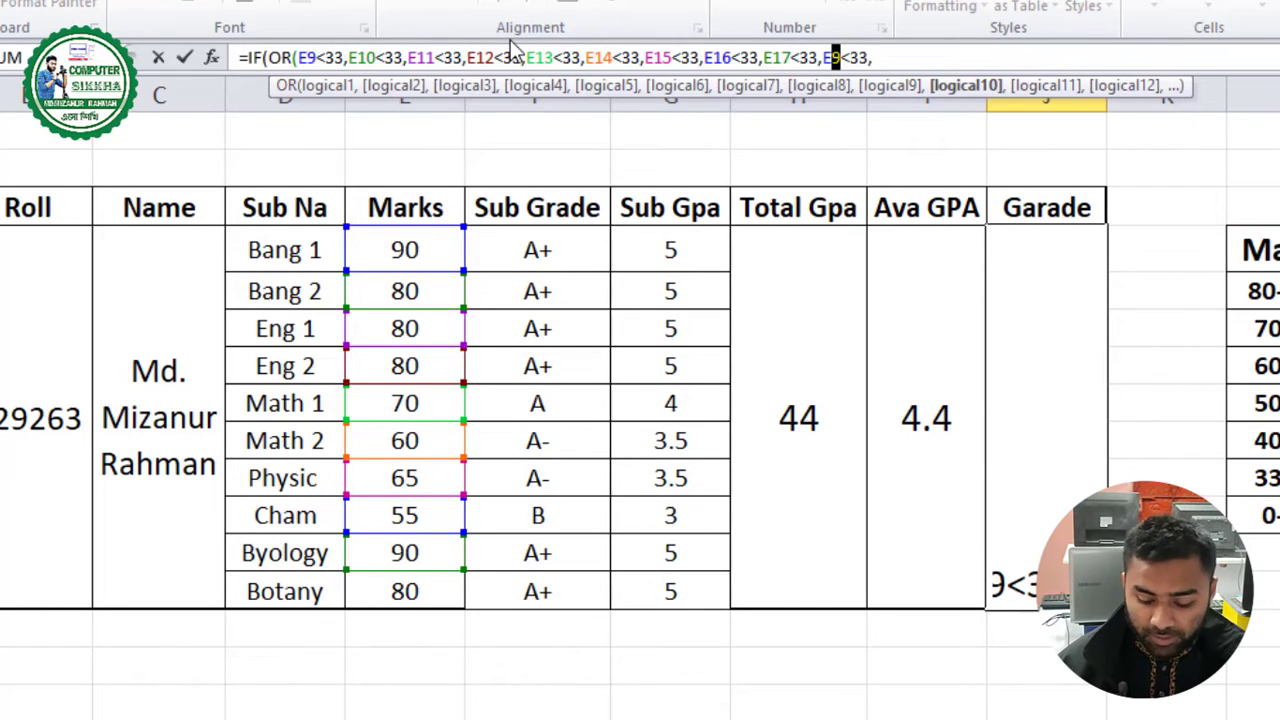
{"action": "type", "text": "18"}
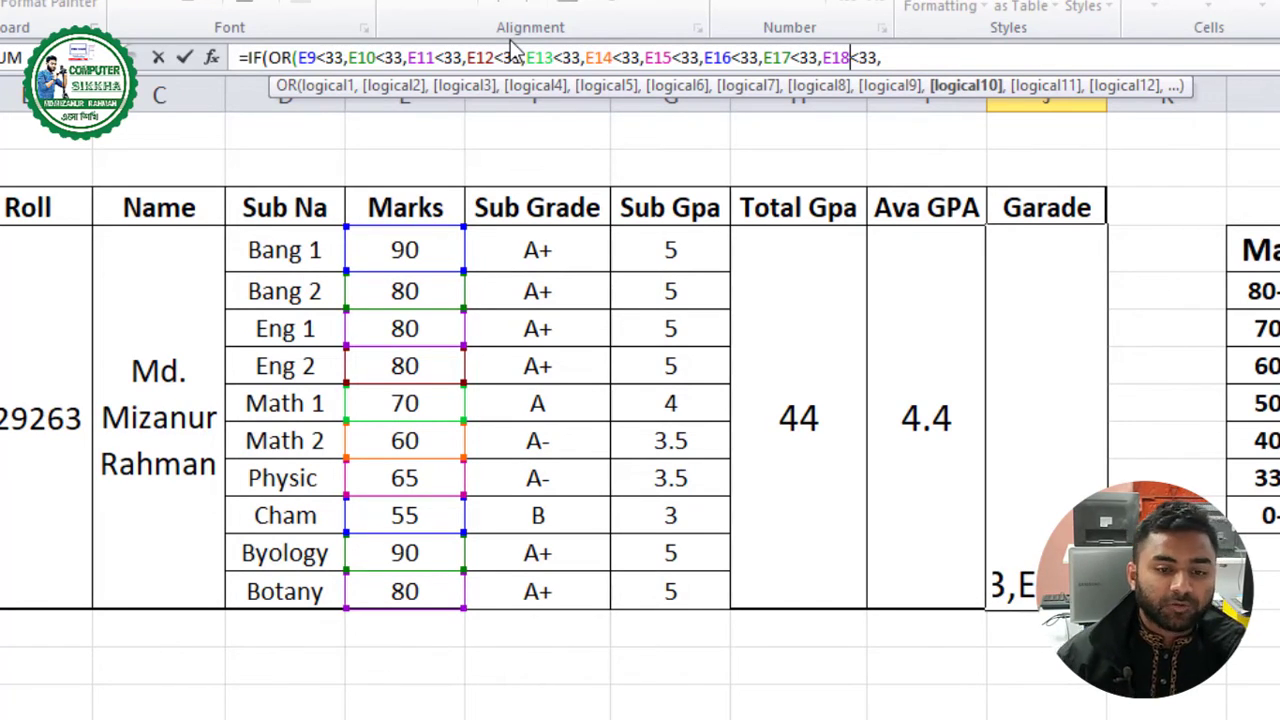
Close the OR test in the J9 formula with a parenthesis after E18<33, before the final comma
{"action": "key", "text": "Right"}
{"action": "key", "text": "Right"}
{"action": "key", "text": "Right"}
{"action": "key", "text": "Right"}
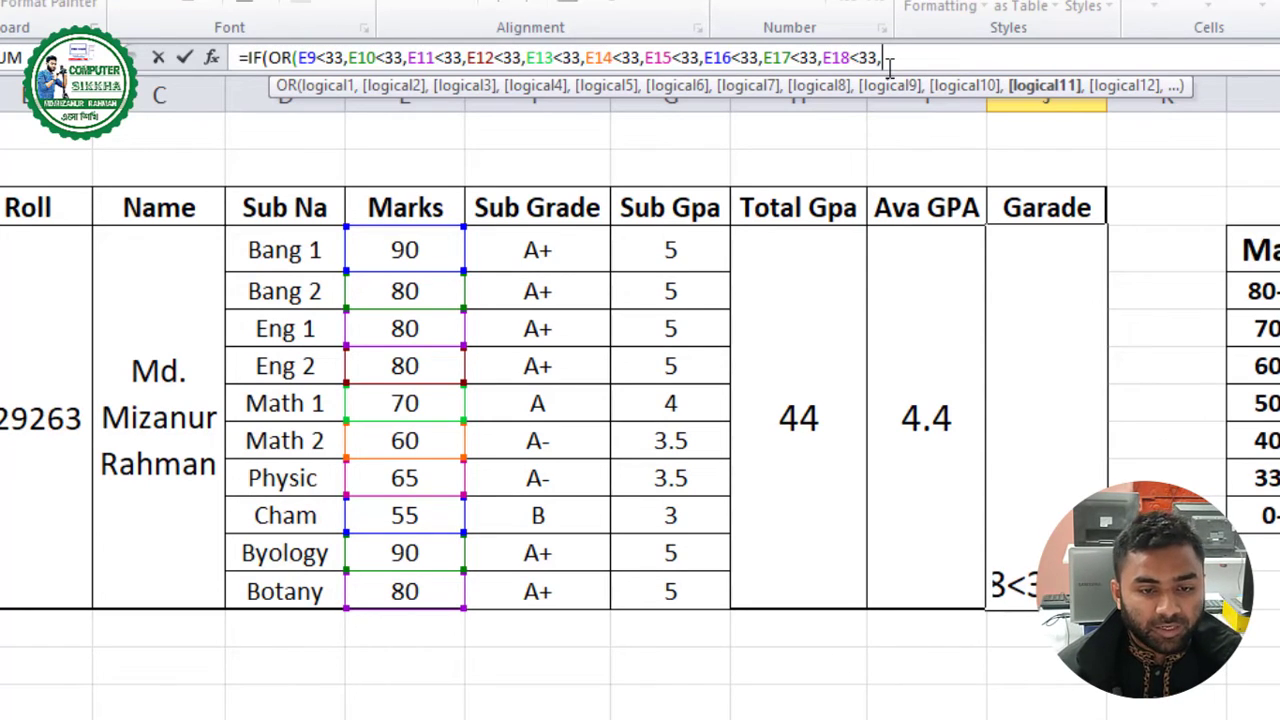
{"action": "key", "text": "Left"}
{"action": "type", "text": ")"}
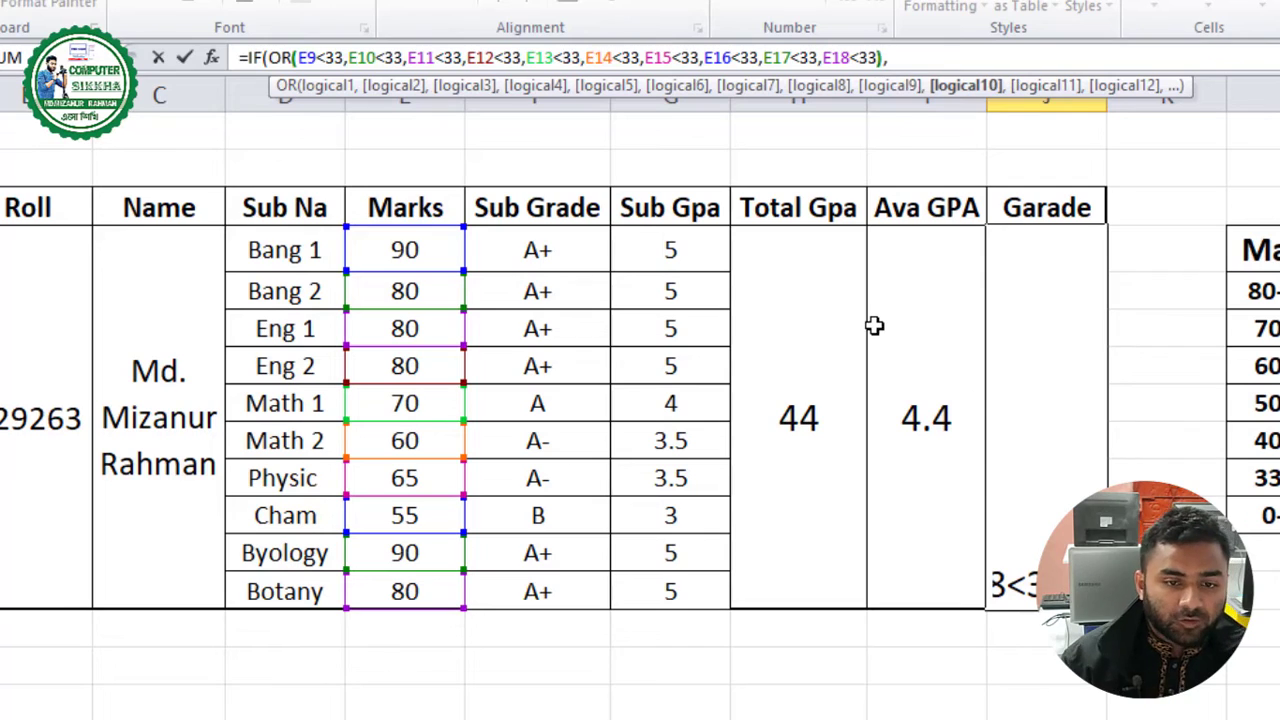
{"action": "key", "text": "Right"}
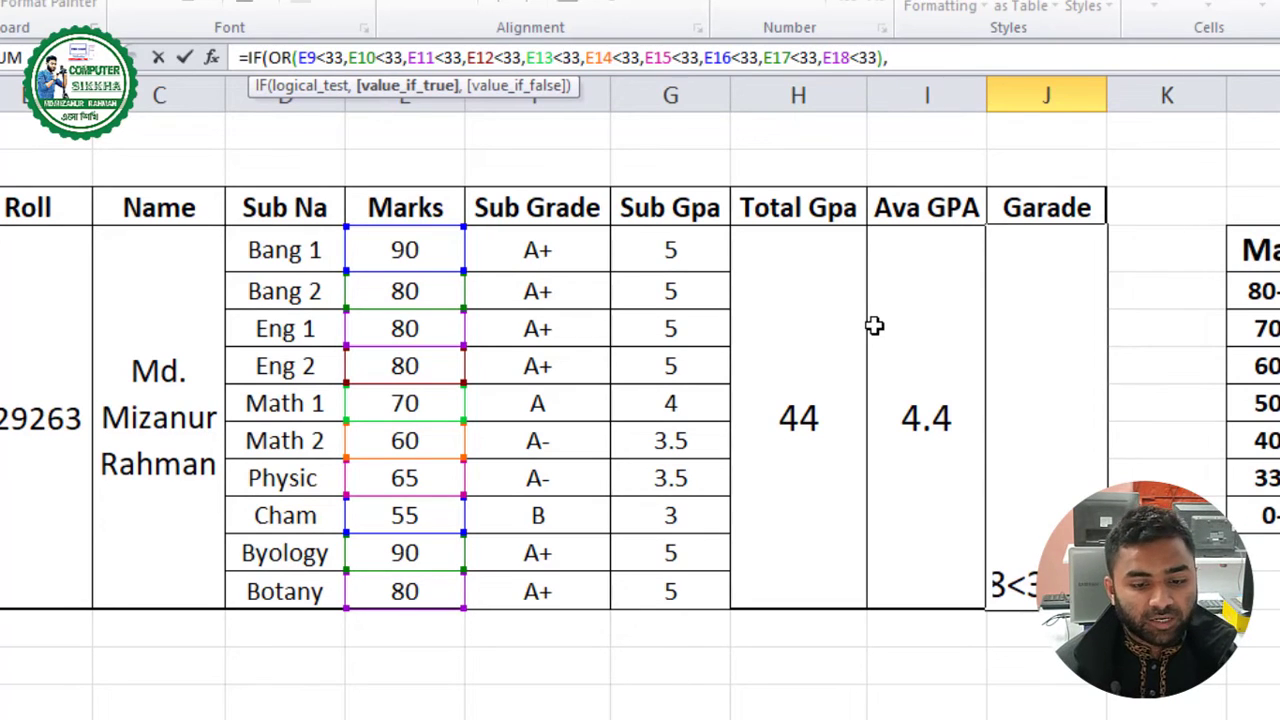
Enter "F" in quotation marks as the value if true after the OR test in J9
{"action": "type", "text": "F"}
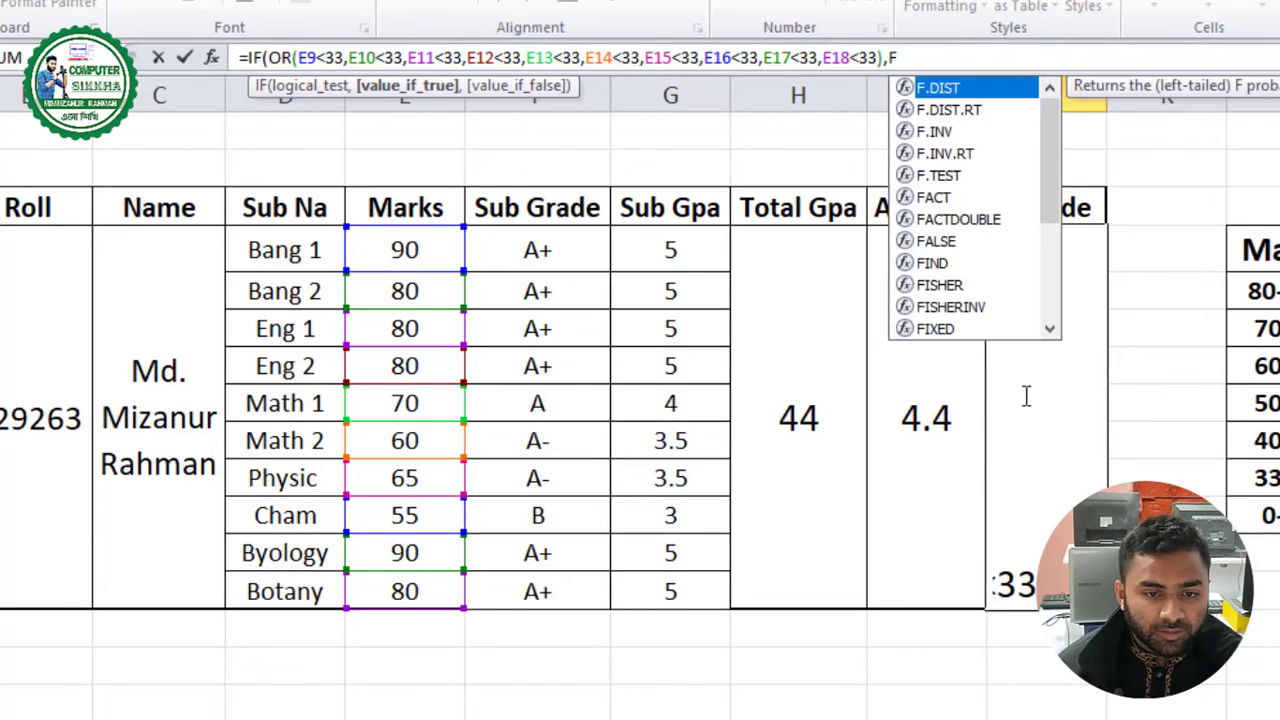
{"action": "key", "text": "Escape"}
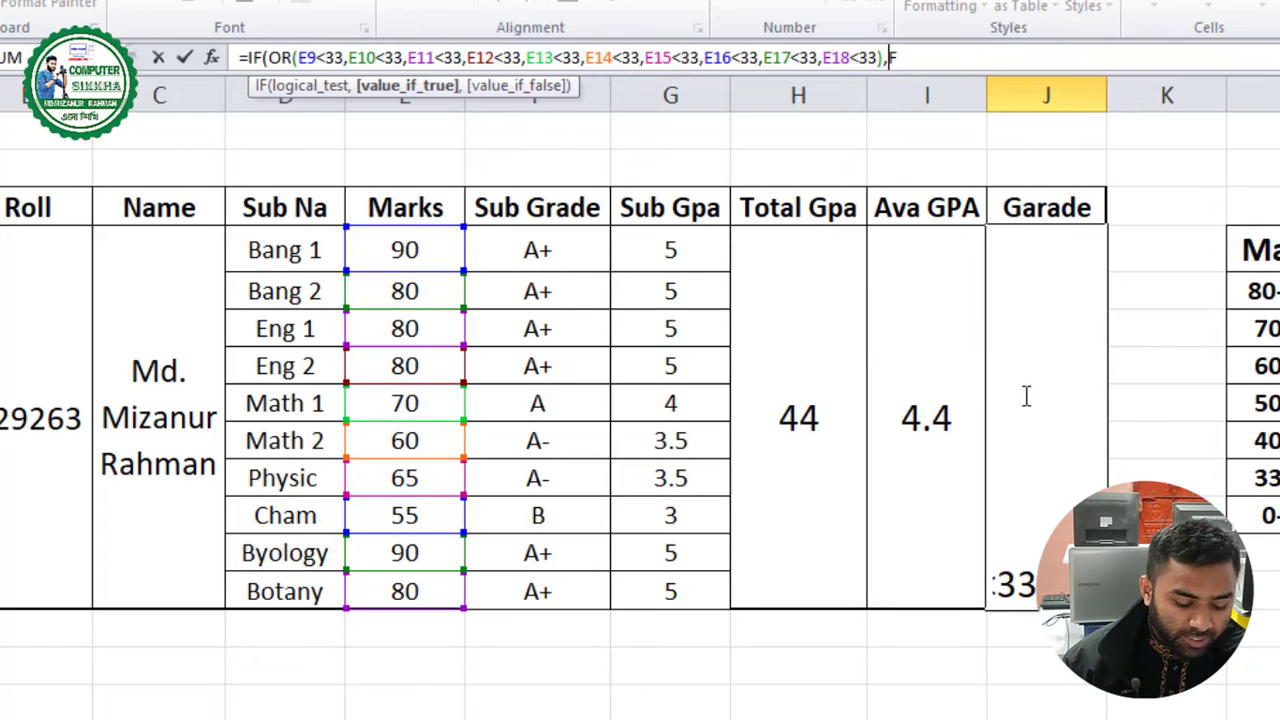
{"action": "key", "text": "Left"}
{"action": "type", "text": "\"F"}
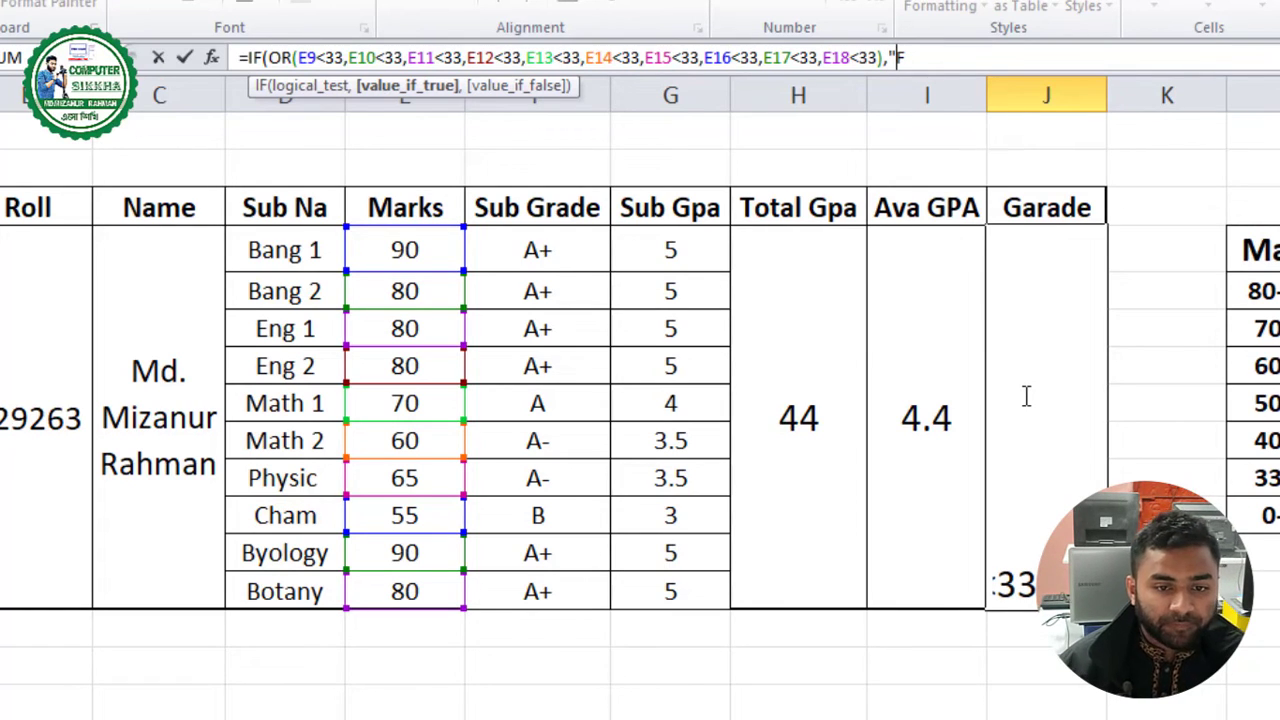
{"action": "type", "text": "\""}
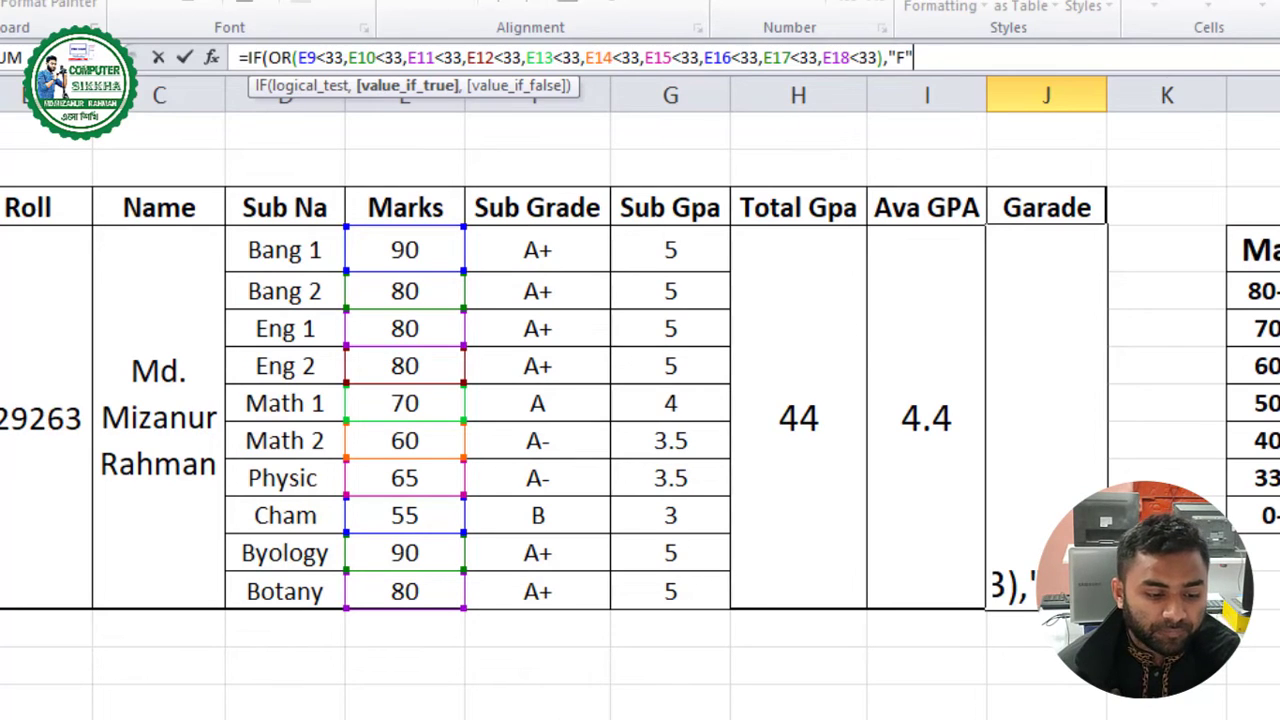
Append the nested condition IF(I9>=5,"A+", to the J9 formula and copy that condition
{"action": "type", "text": "IF(I9>=5,\"A+\","}
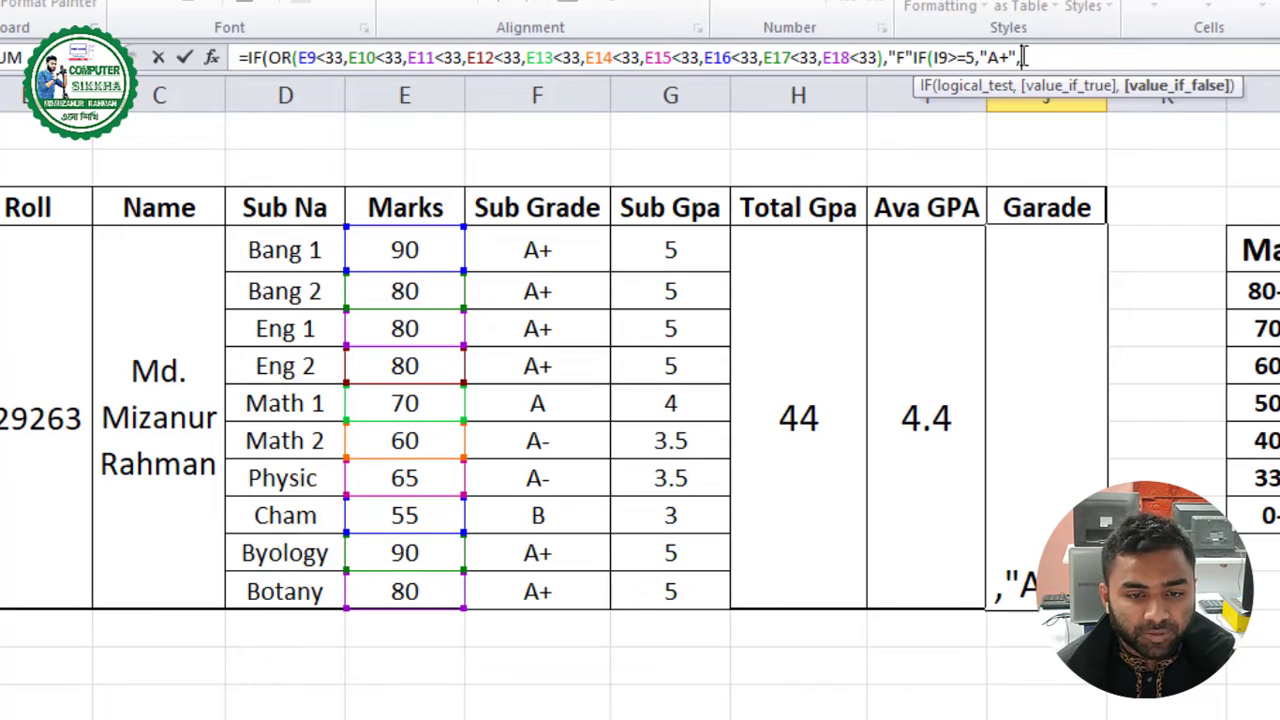
{"action": "left_click_drag", "start_coordinate": [1022, 57], "coordinate": [912, 58]}
{"action": "key", "text": "ctrl+c"}
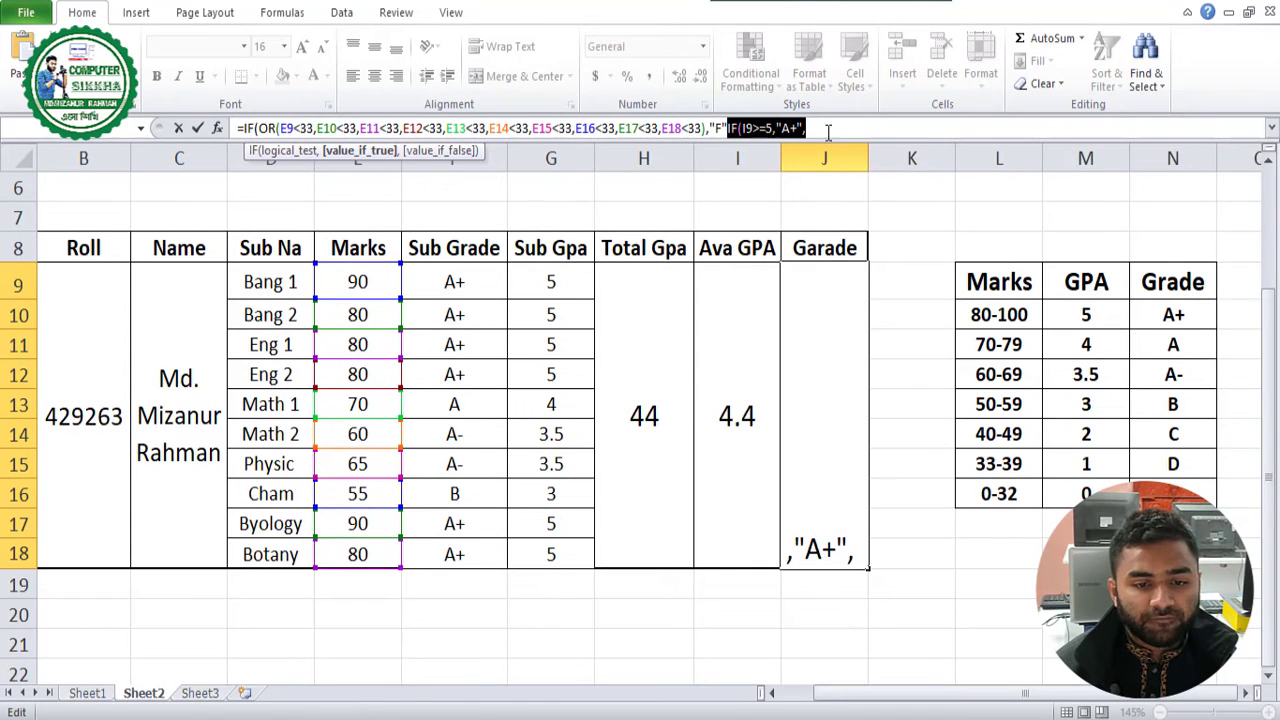
Paste the copied IF condition at the end of the J9 formula and set its average GPA threshold to 4
{"action": "left_click", "coordinate": [820, 129]}
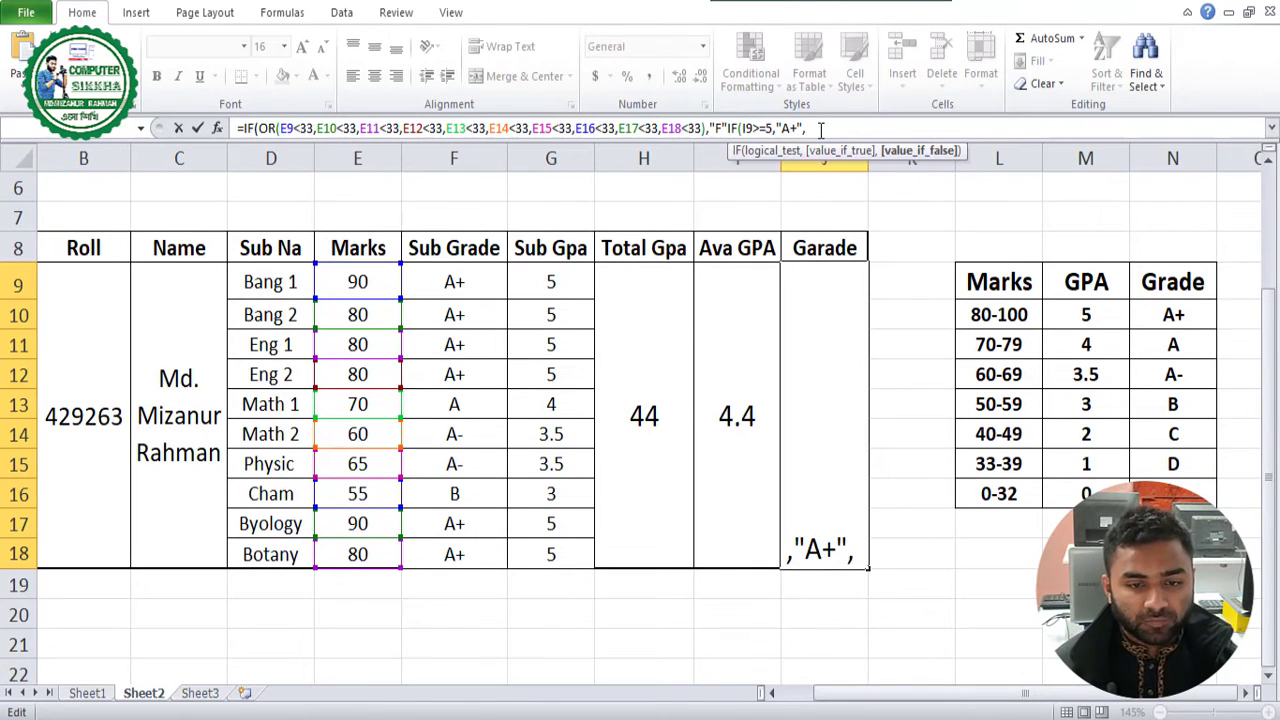
{"action": "key", "text": "ctrl+v"}
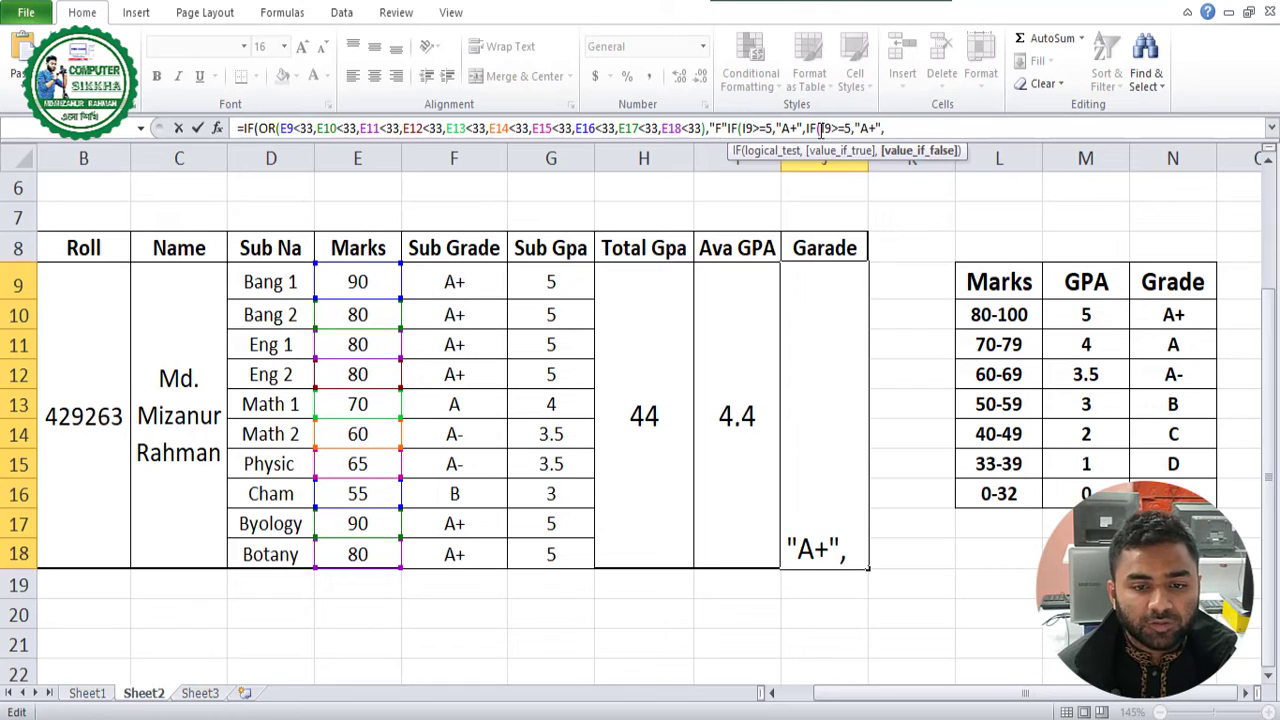
{"action": "key", "text": "Left"}
{"action": "key", "text": "Left"}
{"action": "key", "text": "Left"}
{"action": "key", "text": "Left"}
{"action": "key", "text": "Left"}
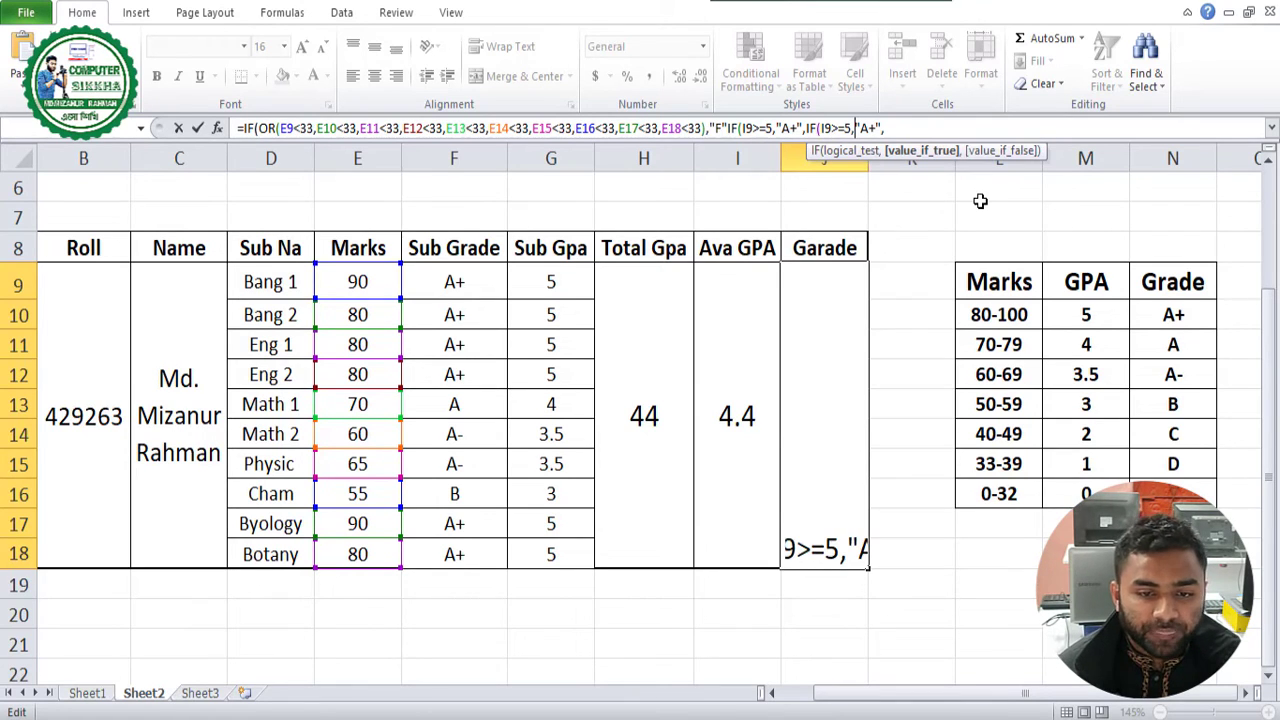
{"action": "key", "text": "Left"}
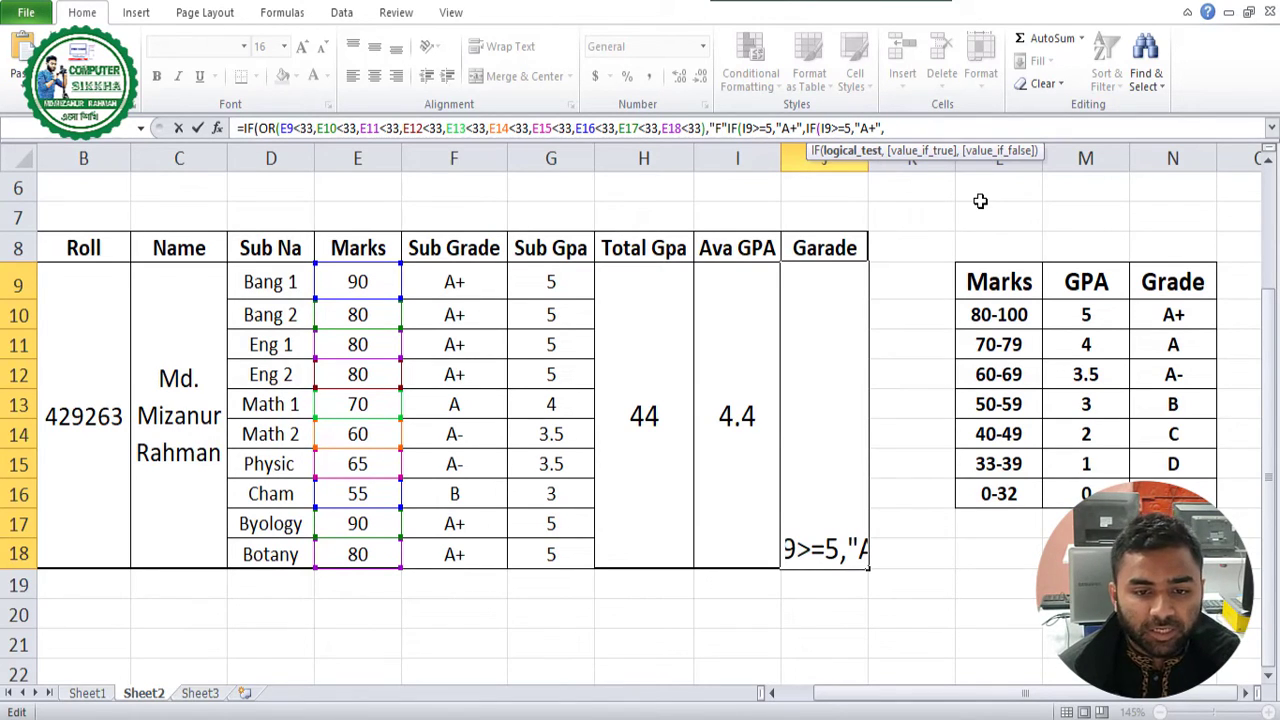
{"action": "key", "text": "shift+Left"}
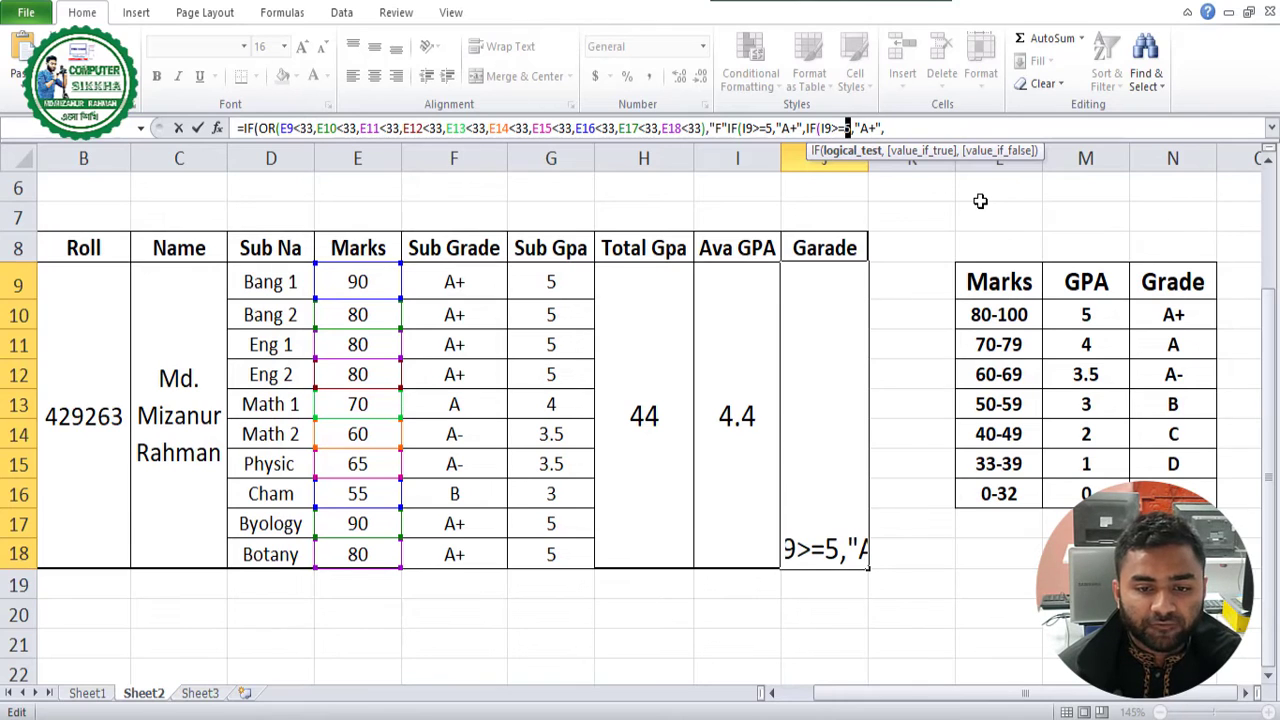
{"action": "type", "text": "4"}
Change the grade returned by the I9>=4 condition to "A"
{"action": "key", "text": "Right"}
{"action": "key", "text": "Right"}
{"action": "key", "text": "Right"}
{"action": "key", "text": "Right"}
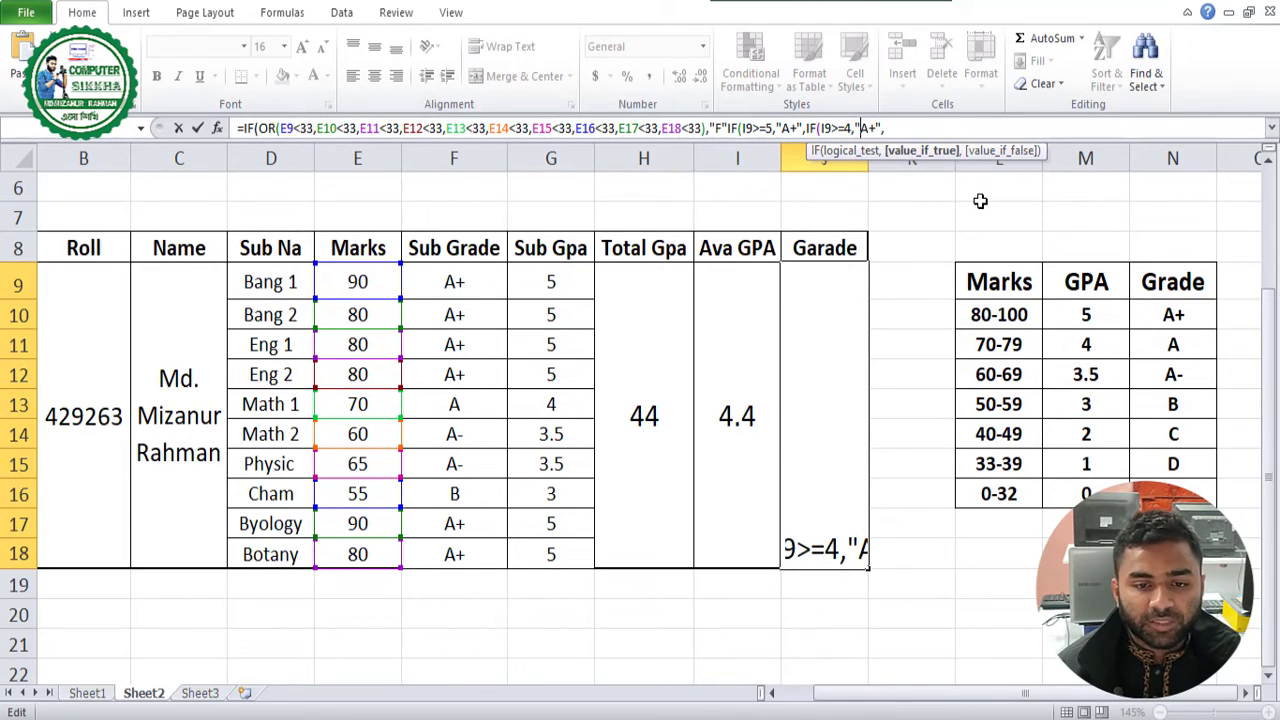
{"action": "key", "text": "BackSpace"}
{"action": "key", "text": "Right"}
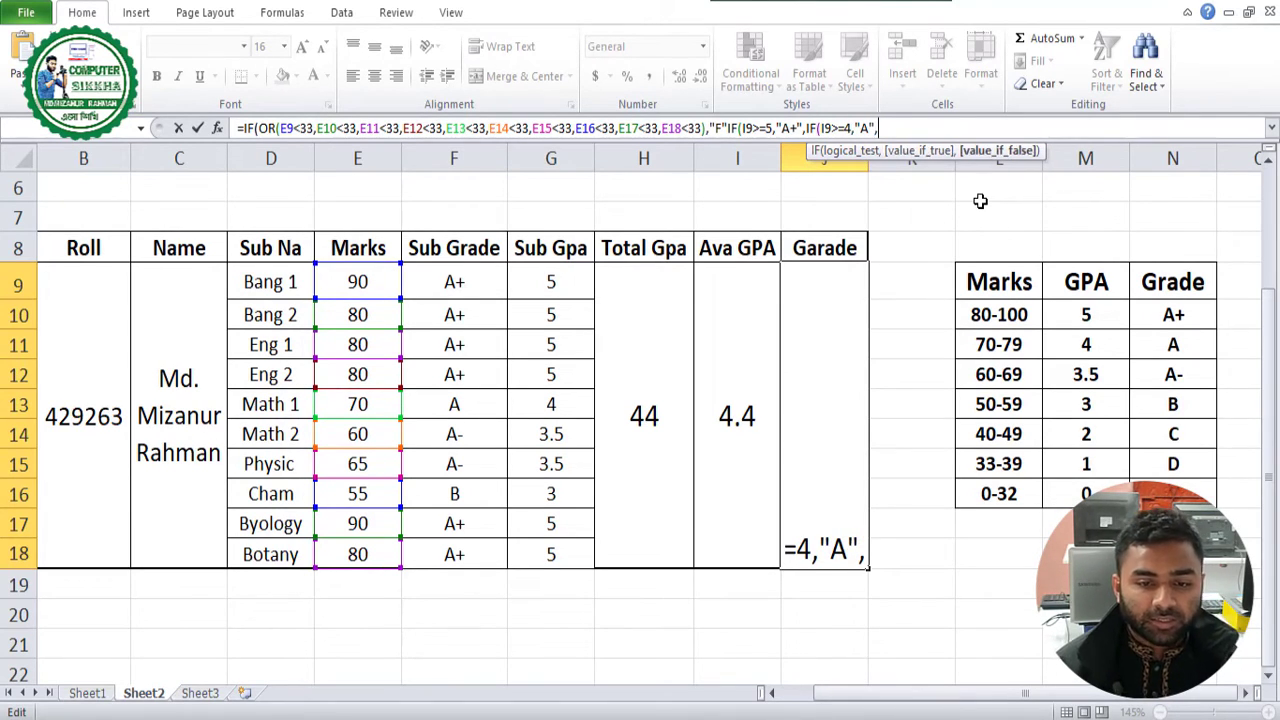
Paste another copy of the IF condition at the end of the J9 formula and set its threshold to 3.5
{"action": "key", "text": "ctrl+v"}
{"action": "key", "text": "Left"}
{"action": "key", "text": "Left"}
{"action": "key", "text": "Left"}
{"action": "key", "text": "Left"}
{"action": "key", "text": "Left"}
{"action": "key", "text": "Left"}
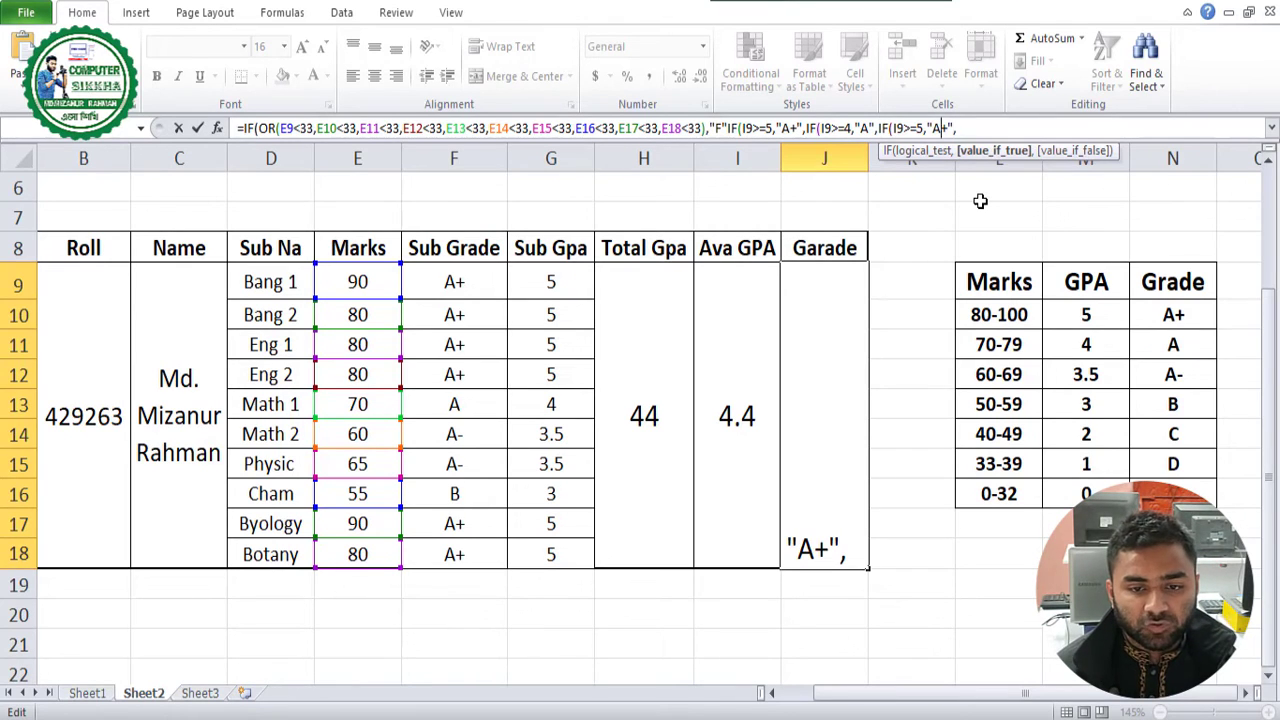
{"action": "key", "text": "shift+Left"}
{"action": "type", "text": "3.5"}
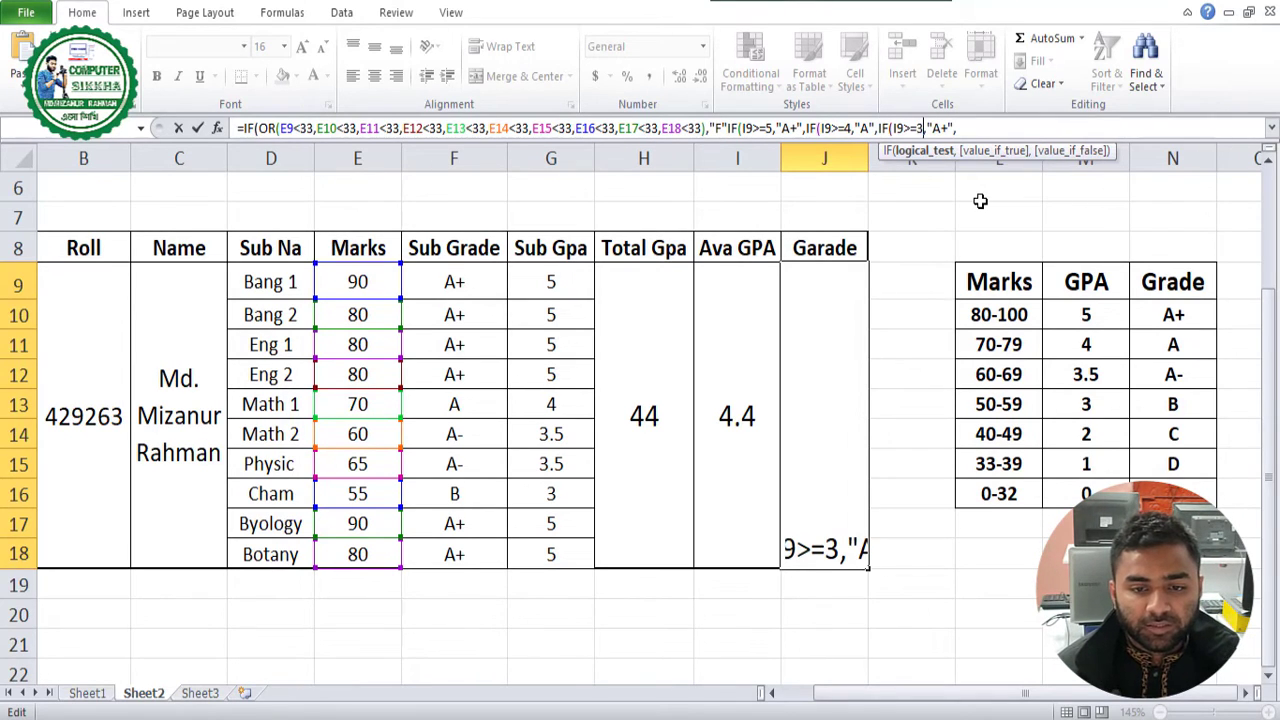
Change the grade returned by the I9>=3.5 condition to "A-"
{"action": "key", "text": "Right"}
{"action": "key", "text": "Right"}
{"action": "key", "text": "Right"}
{"action": "key", "text": "Right"}
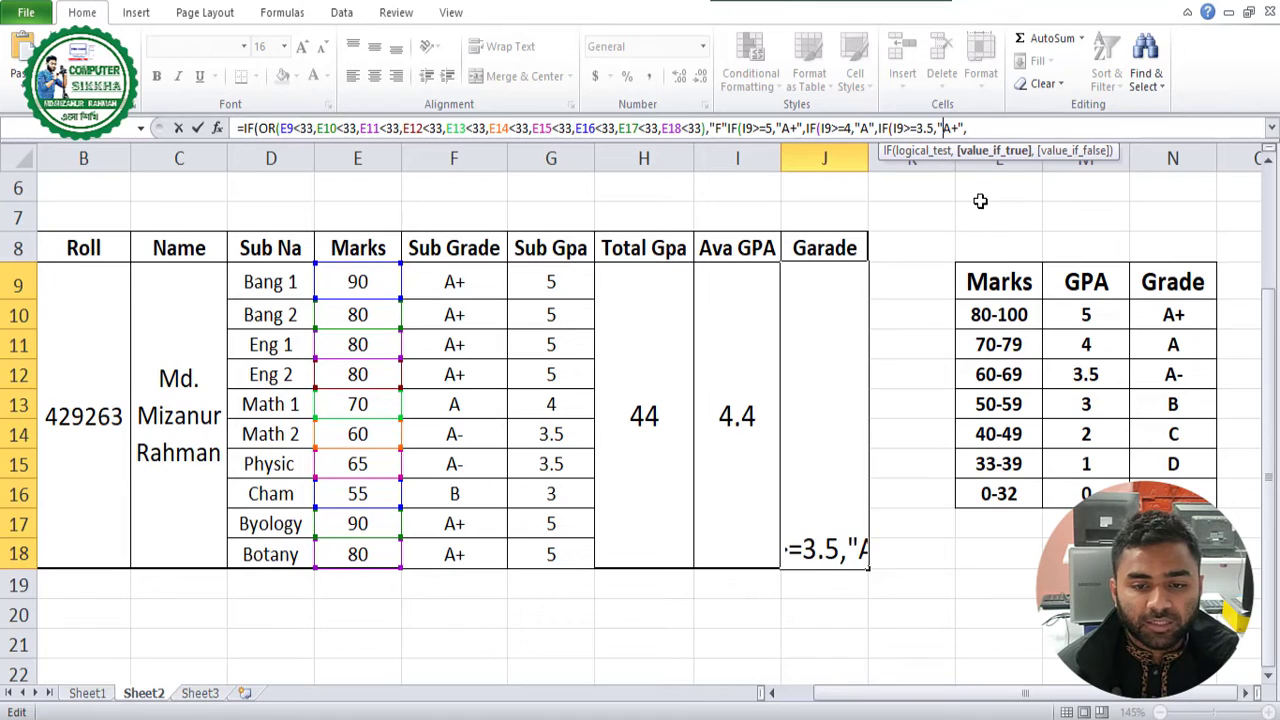
{"action": "key", "text": "shift+Left"}
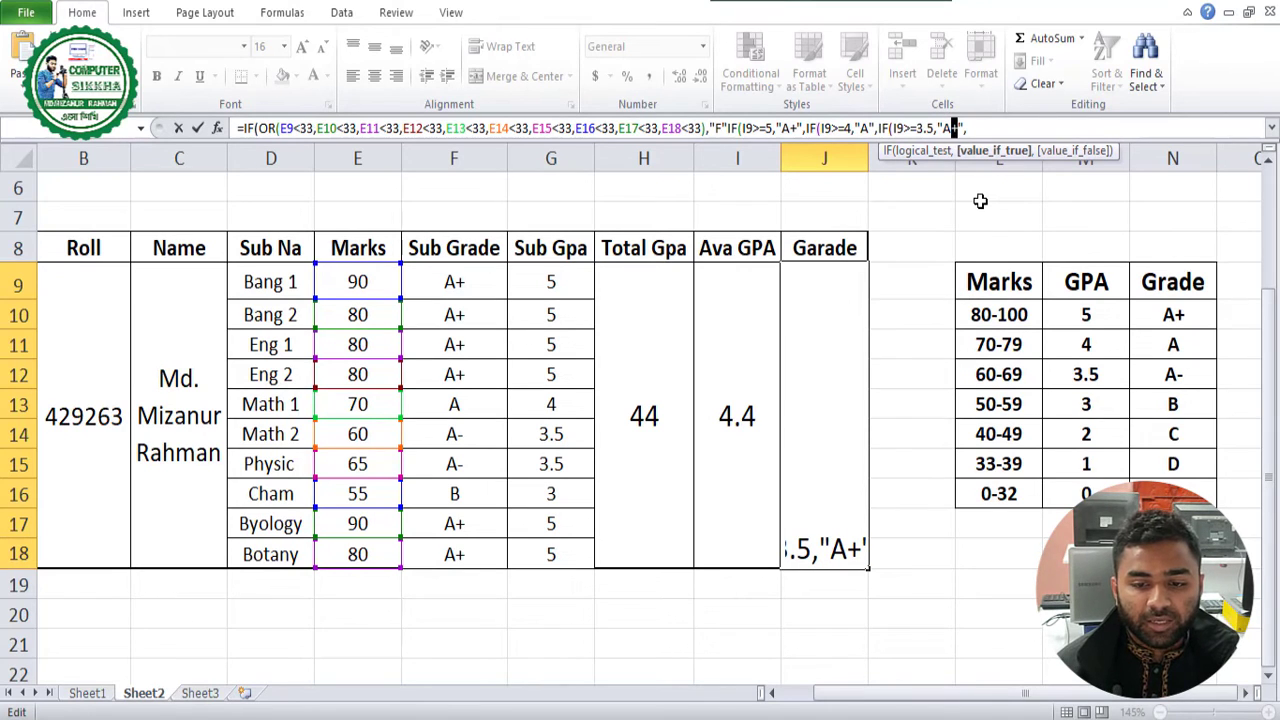
{"action": "type", "text": "-"}
{"action": "key", "text": "Right"}
{"action": "key", "text": "Right"}
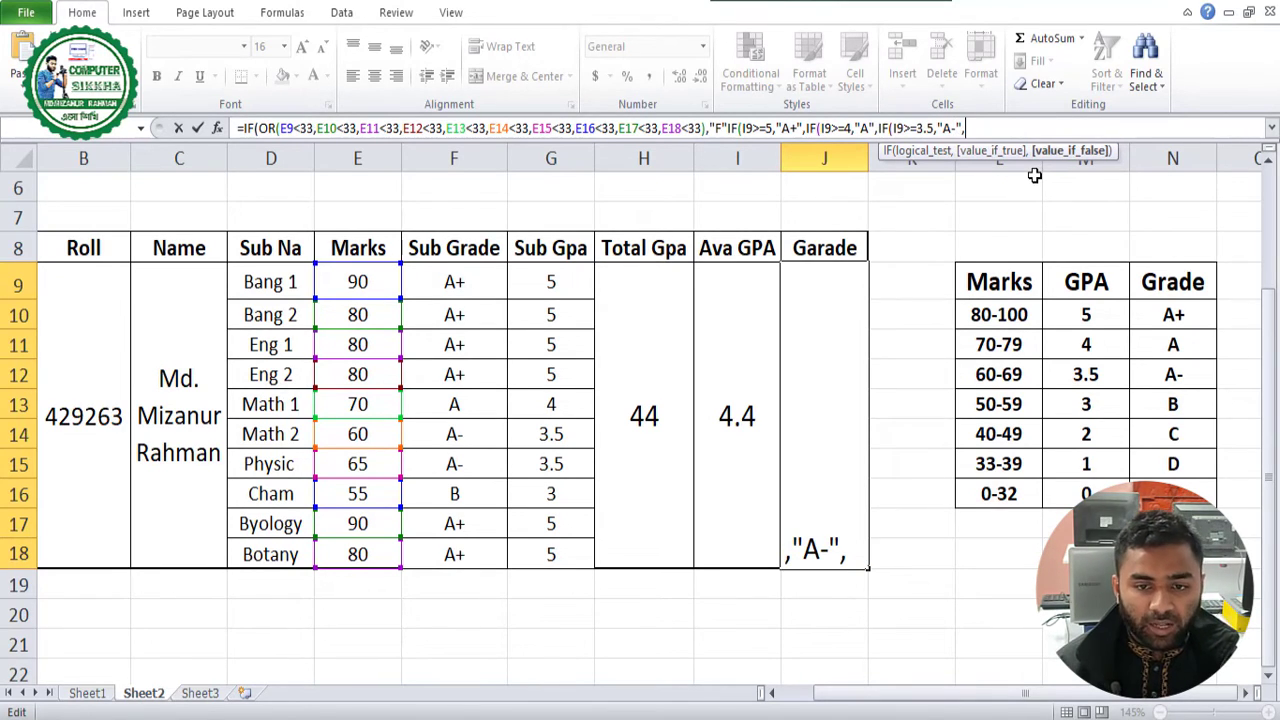
Append another copy of the IF condition to the J9 formula and set its threshold to 3
{"action": "type", "text": "IF(I9>=5,\"A+\","}
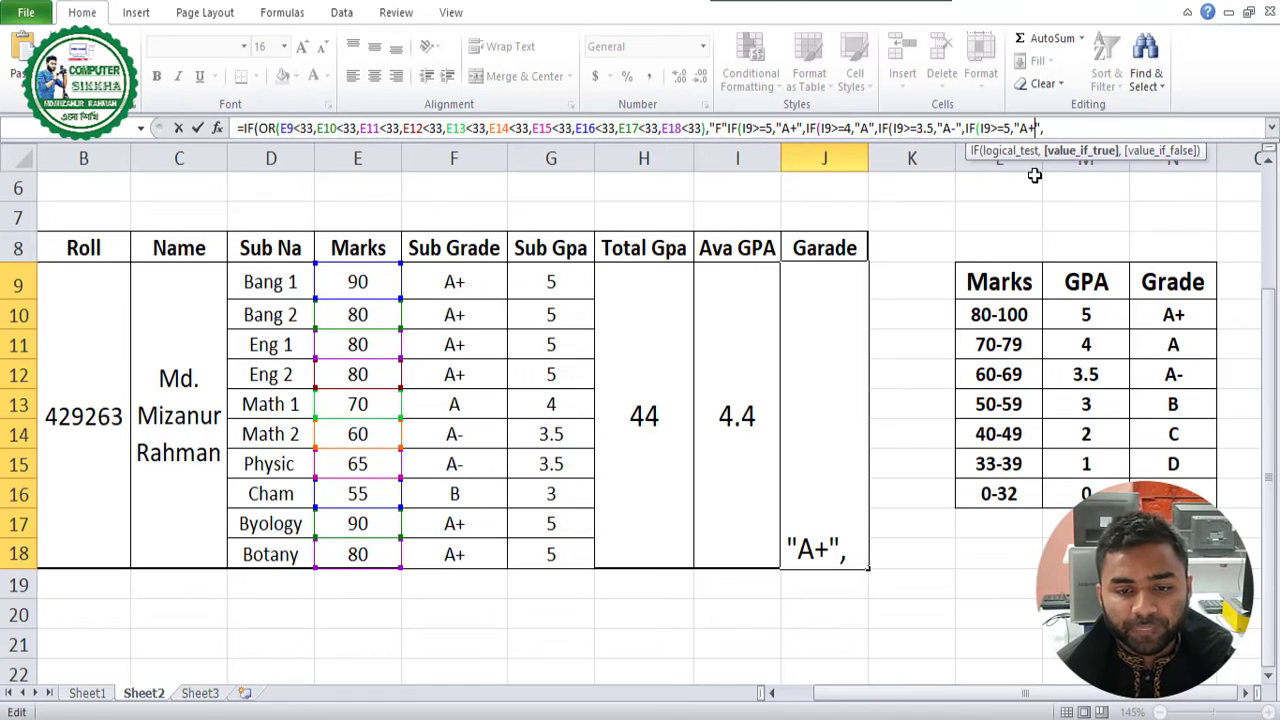
{"action": "key", "text": "Left"}
{"action": "key", "text": "Left"}
{"action": "key", "text": "Left"}
{"action": "key", "text": "Left"}
{"action": "key", "text": "Left"}
{"action": "key", "text": "Left"}
{"action": "key", "text": "shift+Left"}
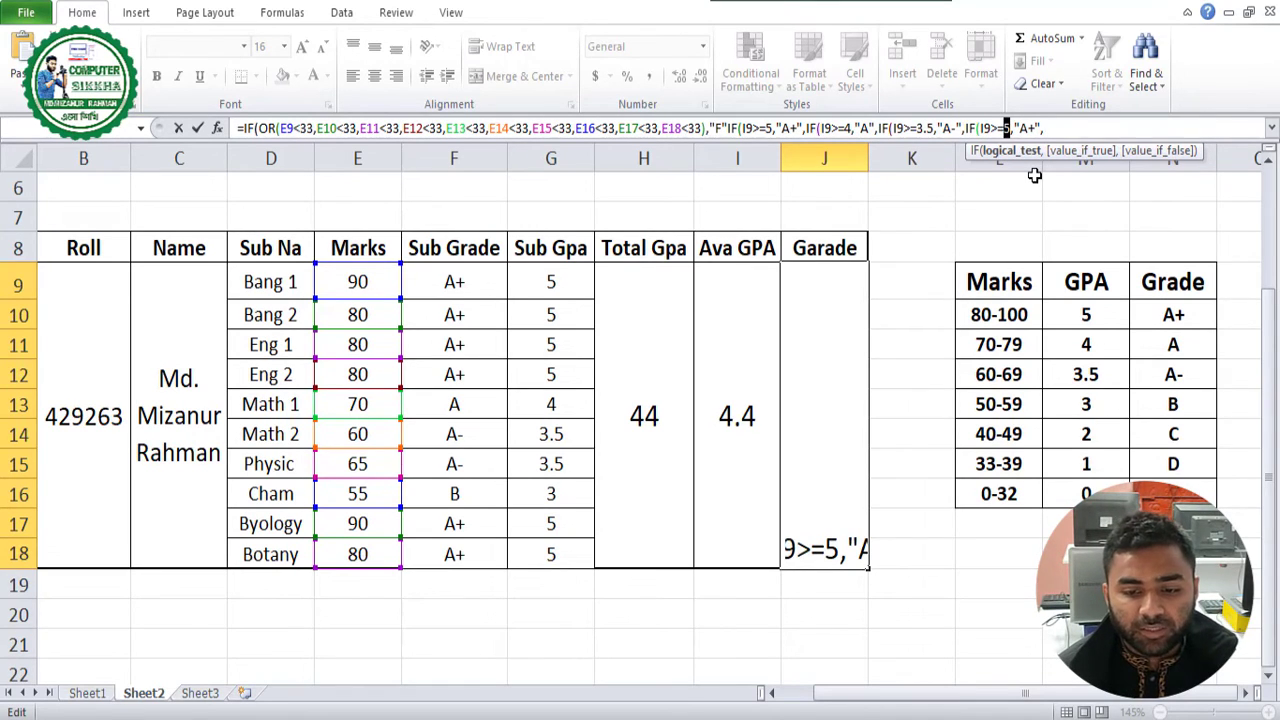
{"action": "type", "text": "3"}
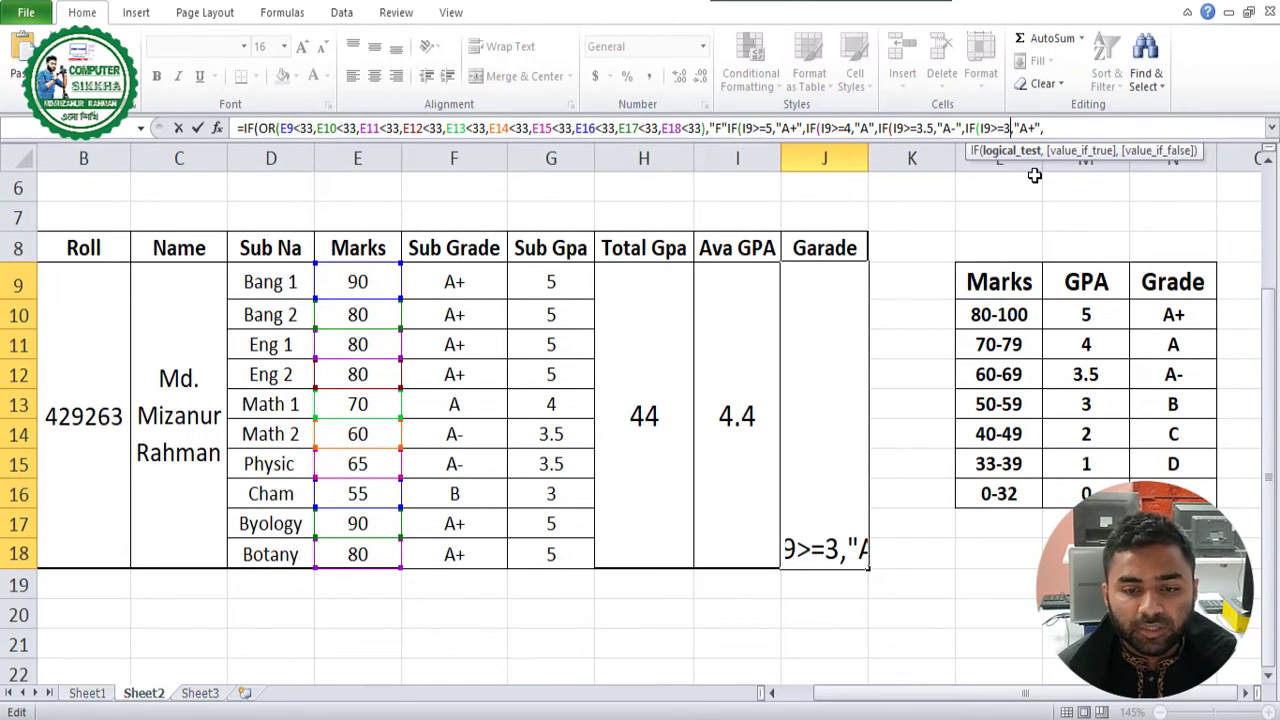
Change the grade returned by the I9>=3 condition to "B"
{"action": "key", "text": "Right"}
{"action": "key", "text": "shift+Right"}
{"action": "key", "text": "shift+Right"}
{"action": "key", "text": "shift+Right"}
{"action": "key", "text": "shift+Right"}
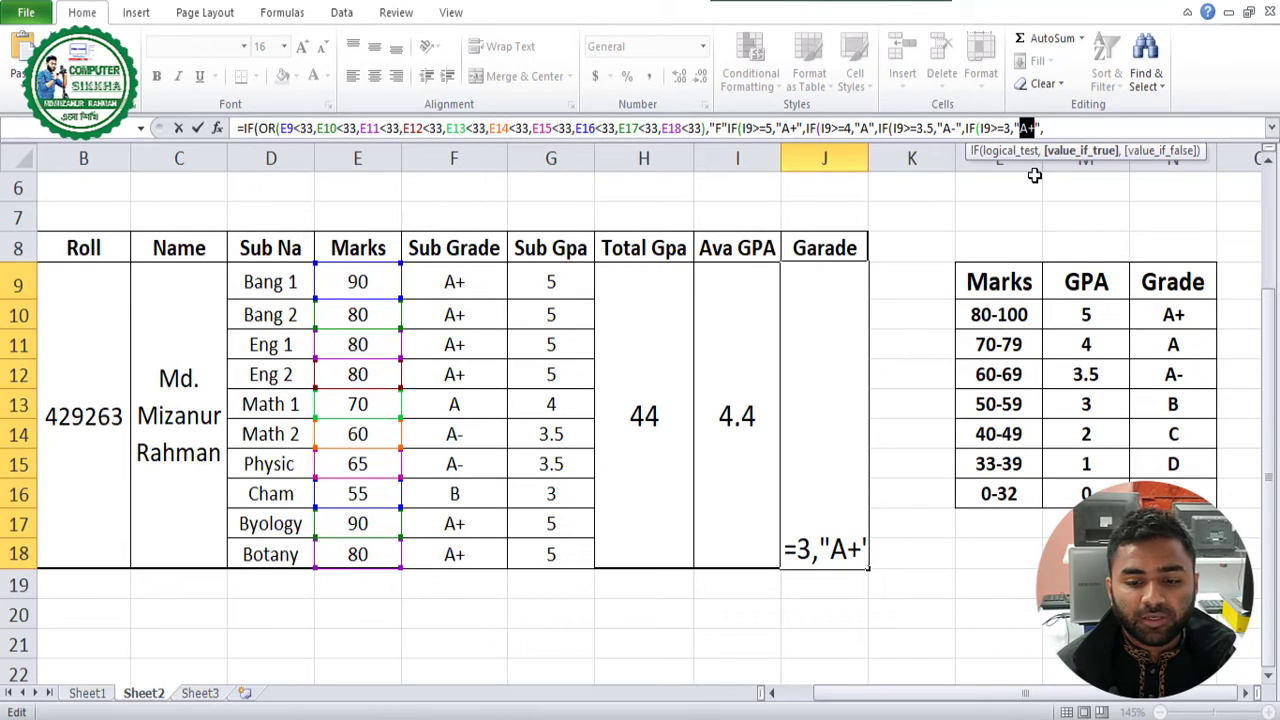
{"action": "type", "text": "B"}
Append another copy of the IF condition to the J9 formula and set its threshold to 2
{"action": "type", "text": "IF(I9>=5,\"A+\","}
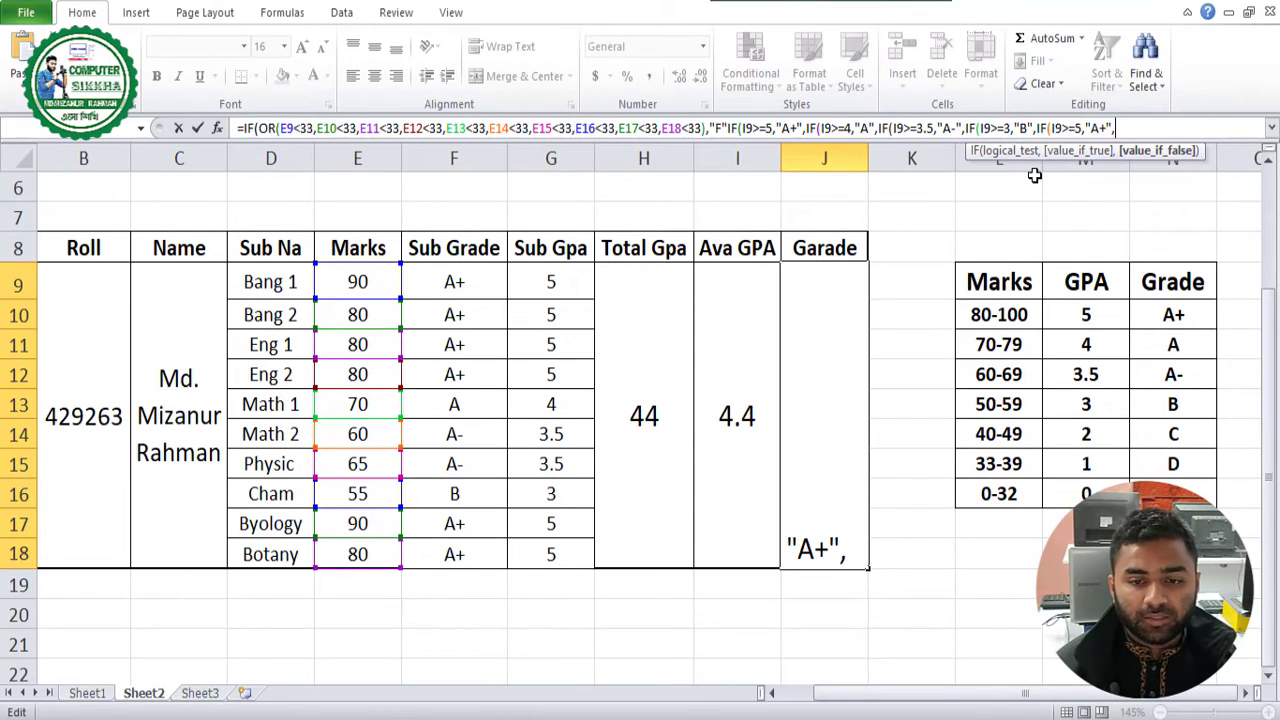
{"action": "key", "text": "Left"}
{"action": "key", "text": "Left"}
{"action": "key", "text": "Left"}
{"action": "key", "text": "Left"}
{"action": "key", "text": "Left"}
{"action": "key", "text": "Left"}
{"action": "key", "text": "shift+Left"}
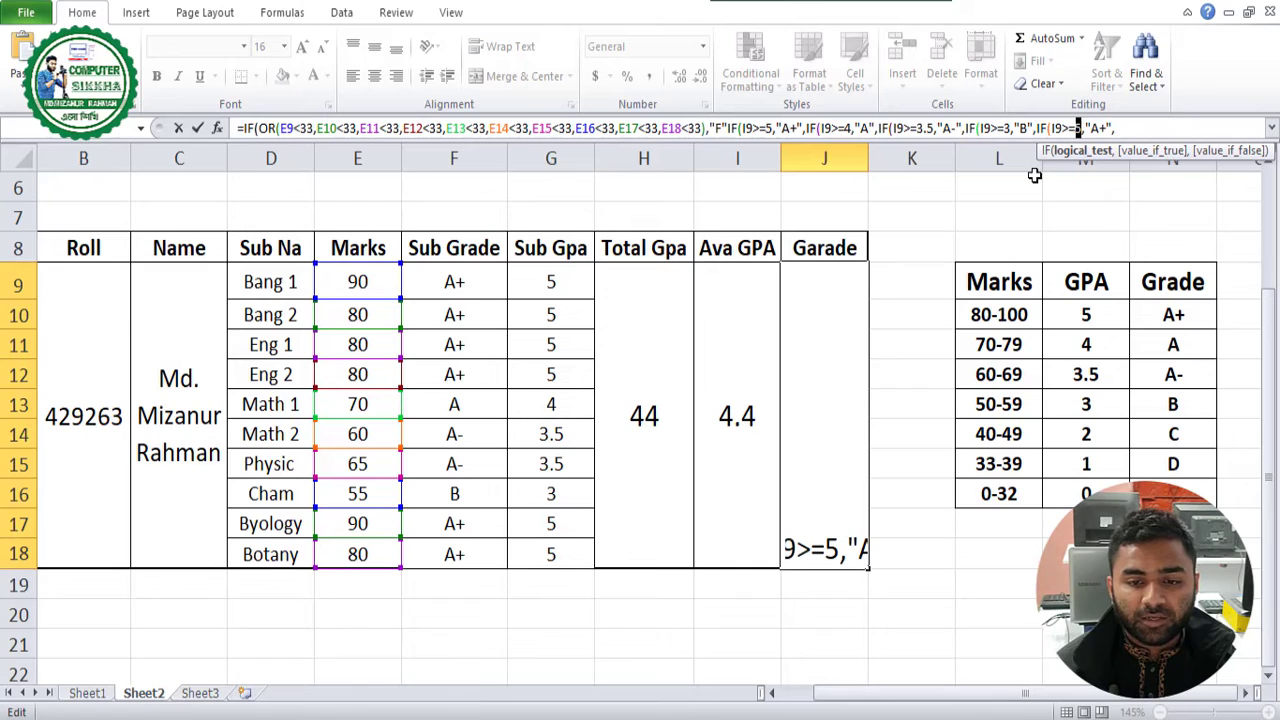
{"action": "type", "text": "2"}
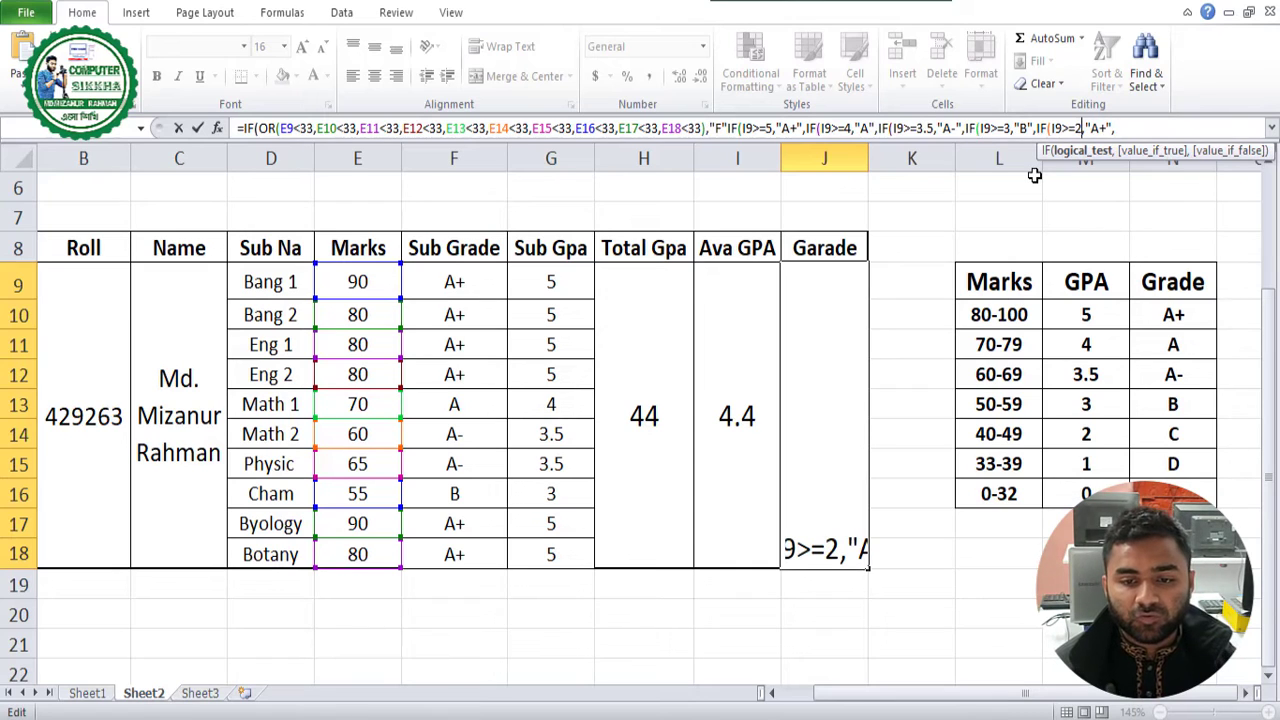
Change the grade returned by the I9>=2 condition to "C"
{"action": "key", "text": "Right"}
{"action": "key", "text": "Right"}
{"action": "key", "text": "shift+Right"}
{"action": "key", "text": "shift+Right"}
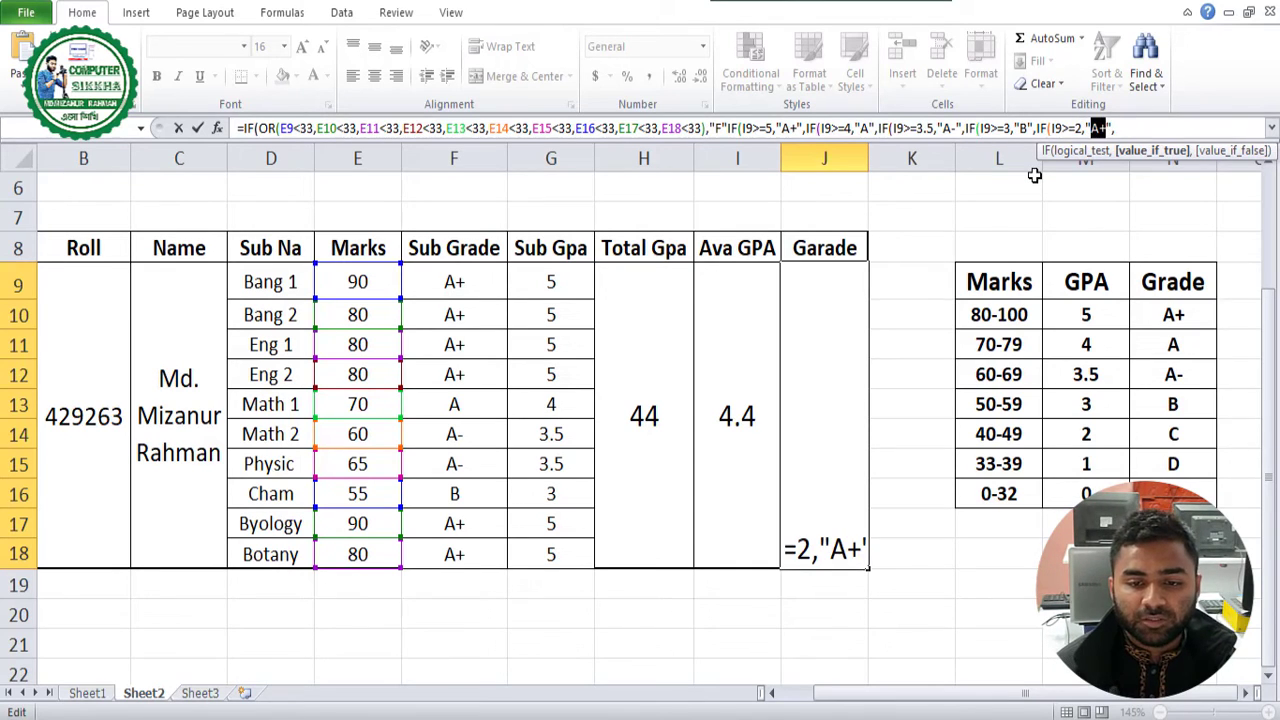
{"action": "type", "text": "C"}
{"action": "key", "text": "Right"}
{"action": "key", "text": "Right"}
Append another copy of the IF condition to the J9 formula and set its threshold to 1
{"action": "type", "text": "IF(I9>=5,\"A+\","}
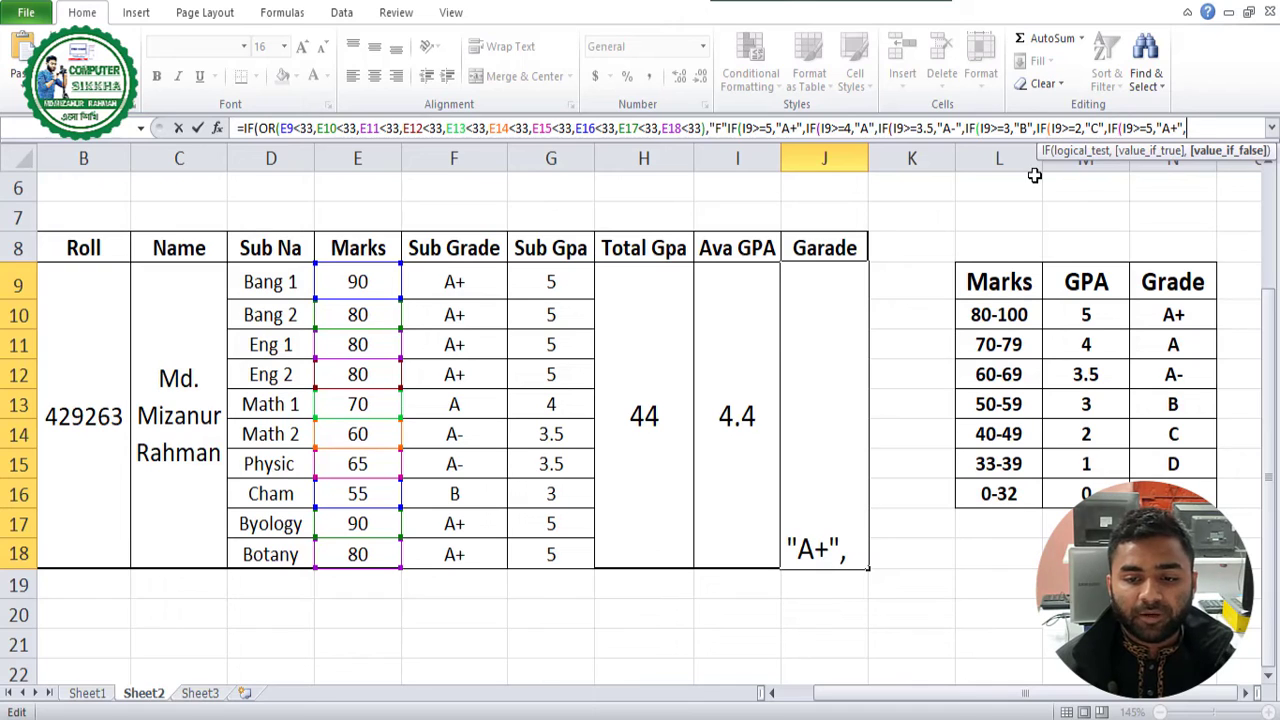
{"action": "key", "text": "Left"}
{"action": "key", "text": "Left"}
{"action": "key", "text": "Left"}
{"action": "key", "text": "Left"}
{"action": "key", "text": "Left"}
{"action": "key", "text": "Left"}
{"action": "key", "text": "shift+Left"}
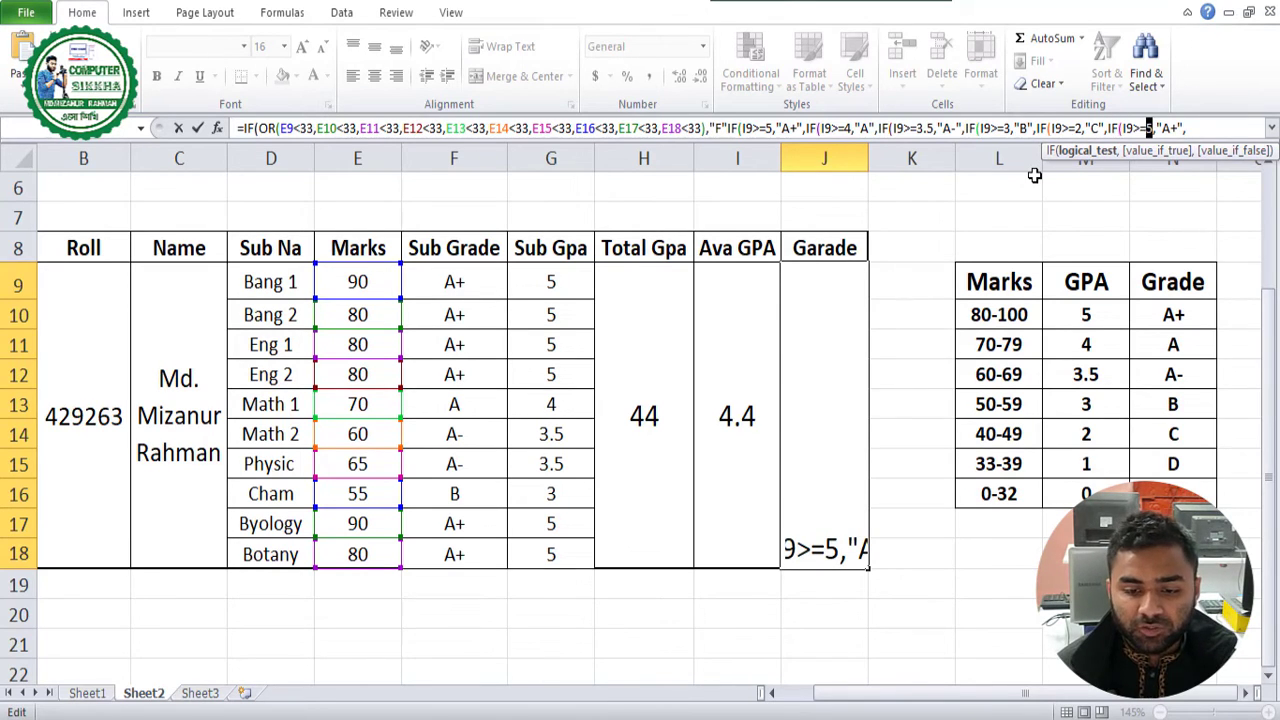
{"action": "type", "text": "1"}
Change the grade returned by the I9>=1 condition to "D"
{"action": "key", "text": "Right"}
{"action": "key", "text": "Right"}
{"action": "key", "text": "shift+Right"}
{"action": "key", "text": "shift+Right"}
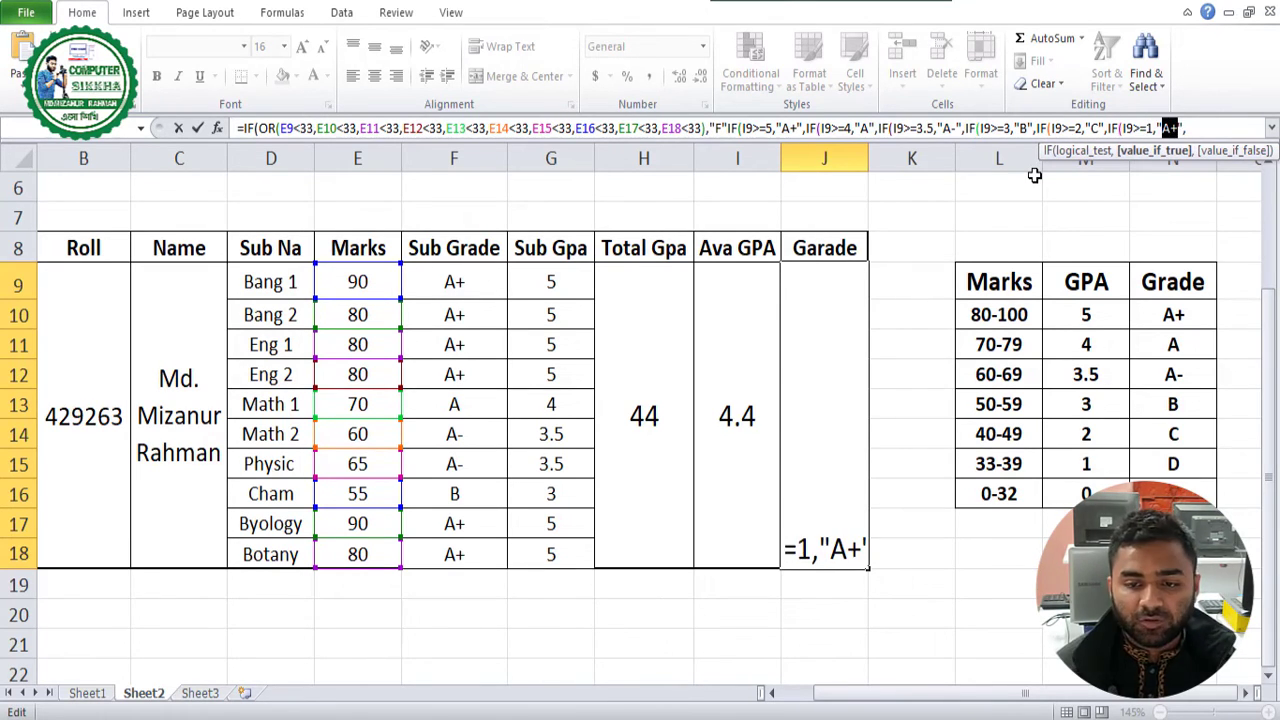
{"action": "type", "text": "D"}
{"action": "key", "text": "Right"}
{"action": "key", "text": "Right"}
Append another copy of the IF condition to the J9 formula and set its threshold to 0
{"action": "type", "text": "IF(I9>=5,\"A+\","}
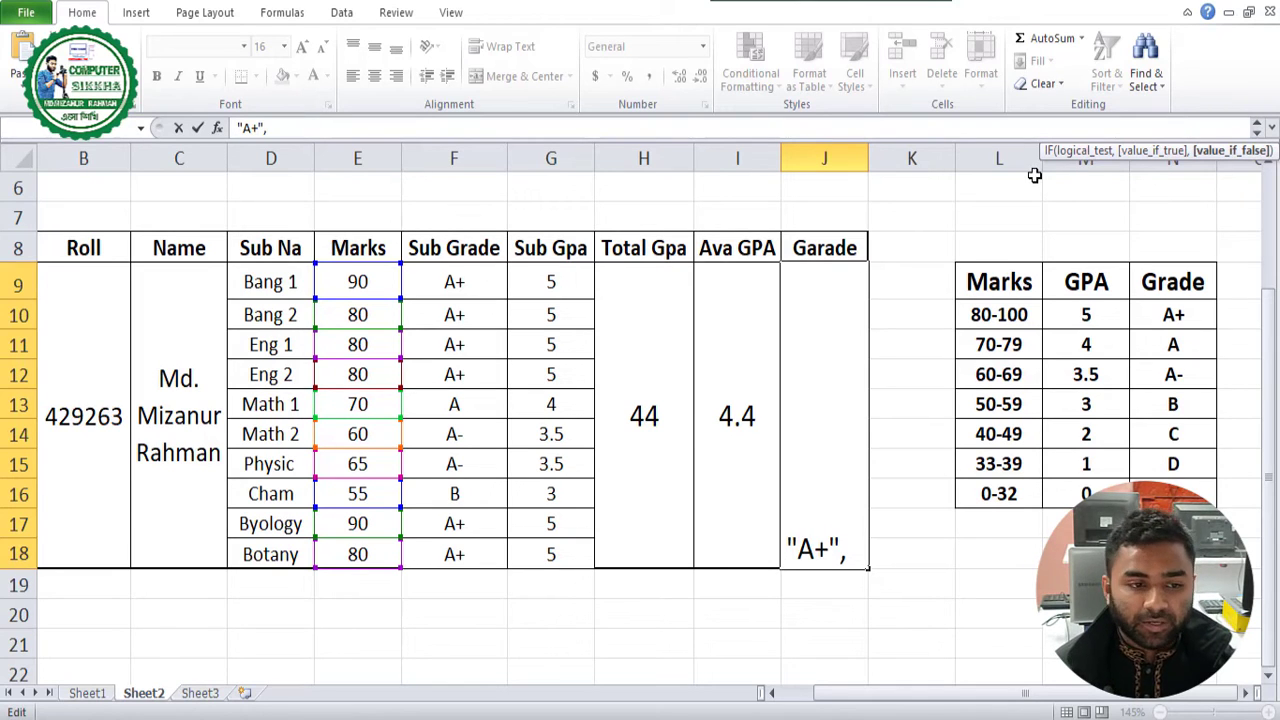
{"action": "key", "text": "Left"}
{"action": "key", "text": "Left"}
{"action": "key", "text": "Left"}
{"action": "key", "text": "Left"}
{"action": "key", "text": "Left"}
{"action": "key", "text": "Left"}
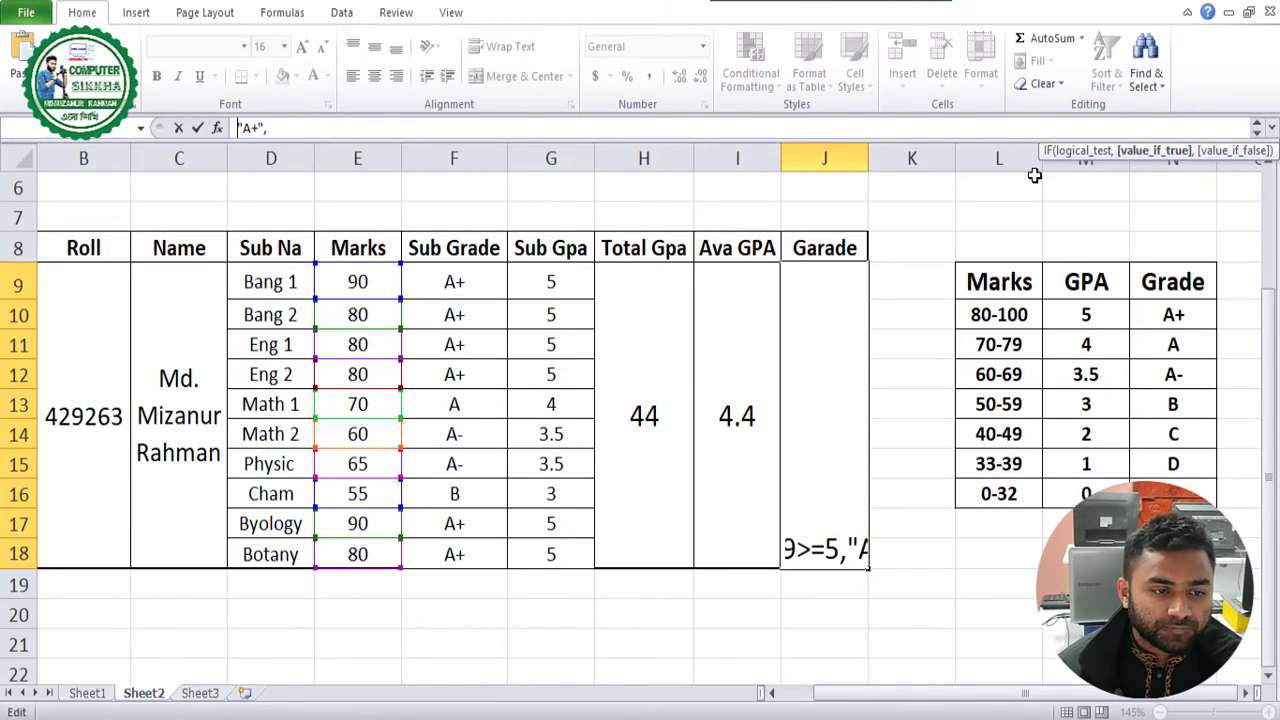
{"action": "key", "text": "shift+Right"}
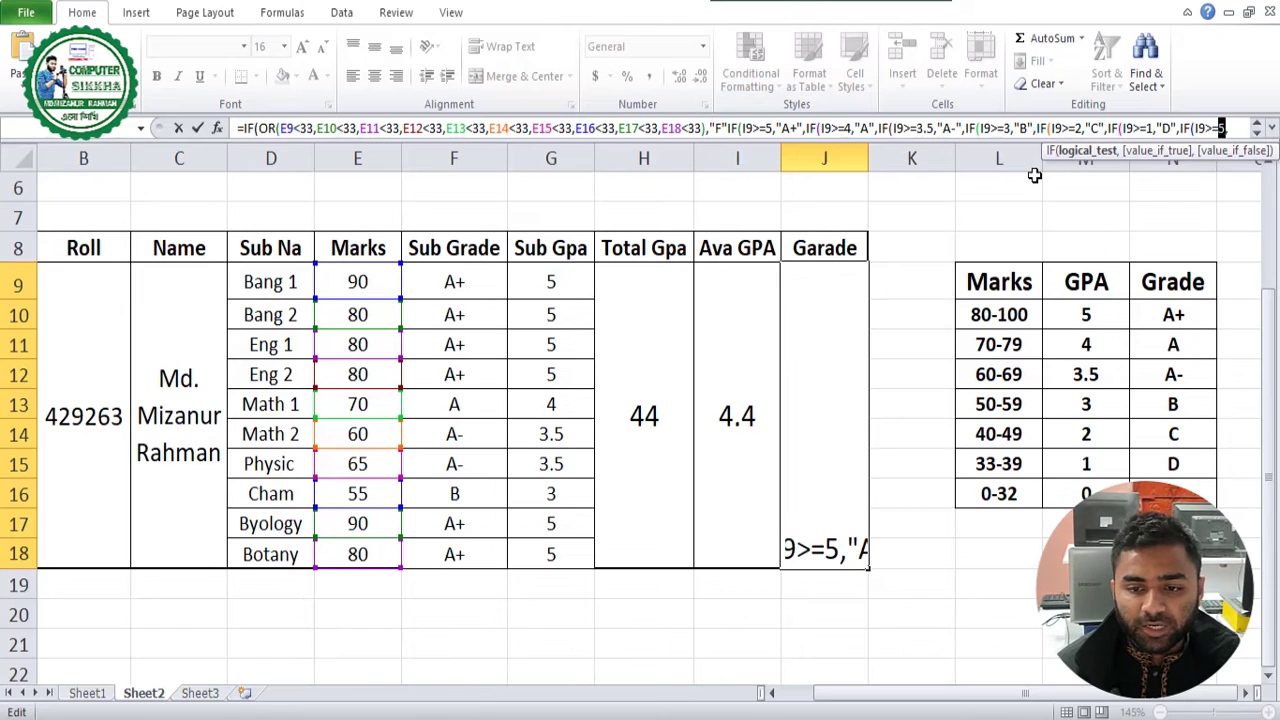
{"action": "type", "text": "0,"}
Change the grade returned by the I9>=0 condition to "F" and remove the trailing comma after it
{"action": "key", "text": "Right"}
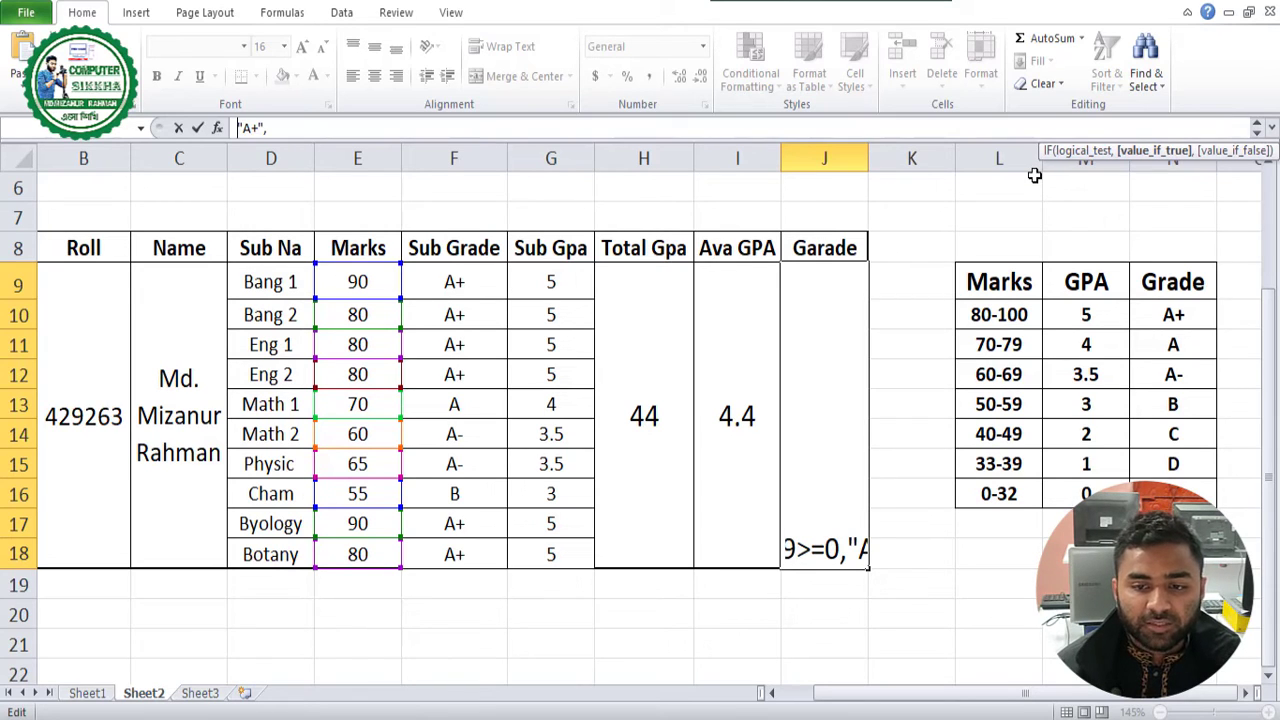
{"action": "key", "text": "shift+Right"}
{"action": "key", "text": "shift+Right"}
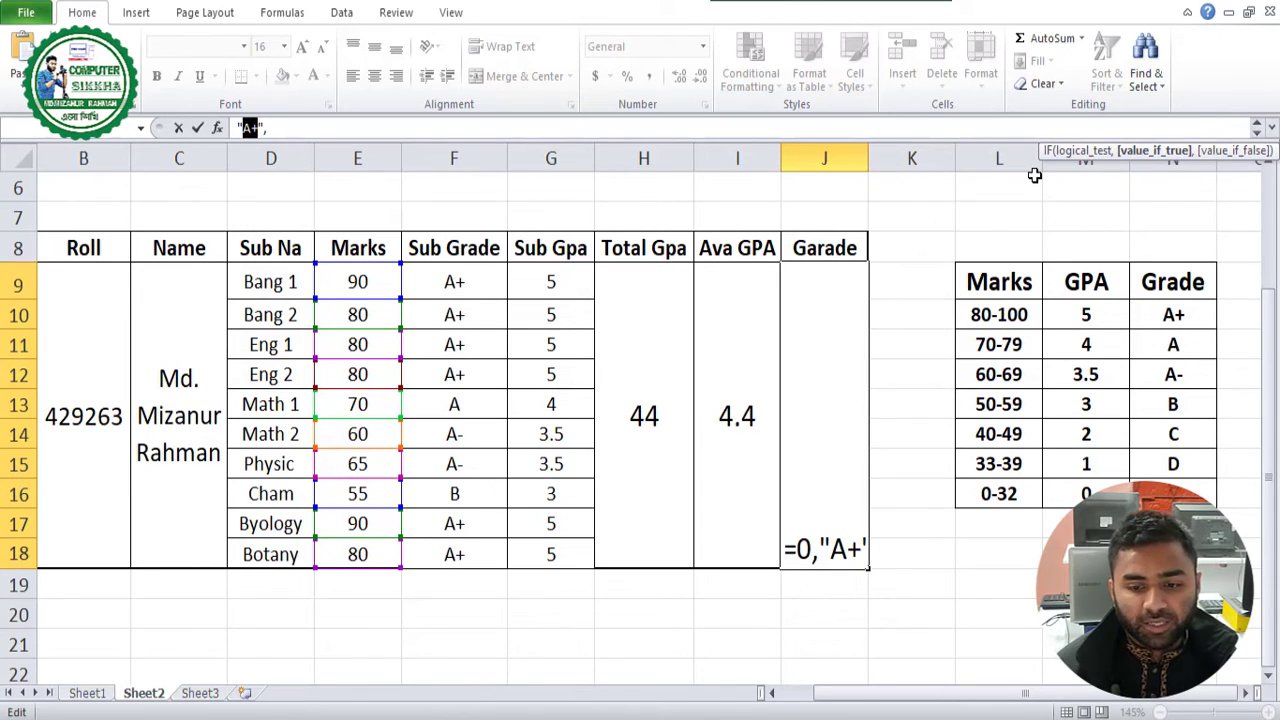
{"action": "type", "text": "F"}
{"action": "key", "text": "Right"}
{"action": "key", "text": "Right"}
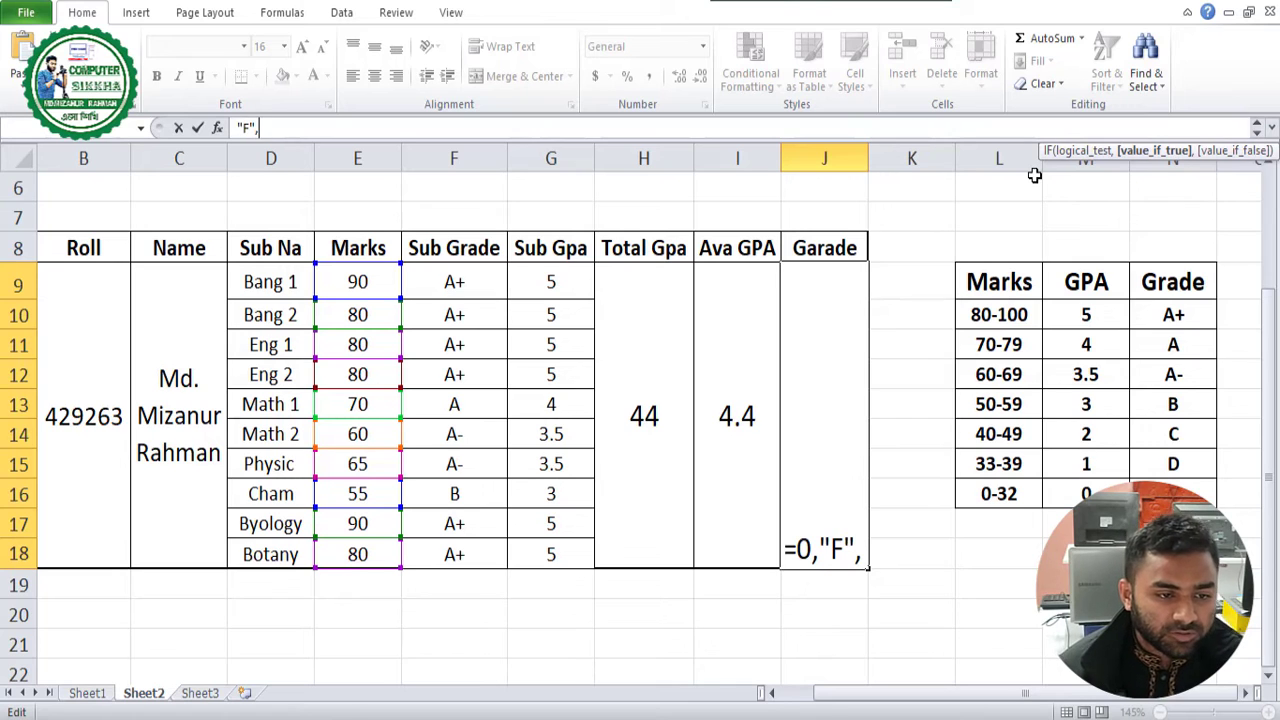
{"action": "key", "text": "BackSpace"}
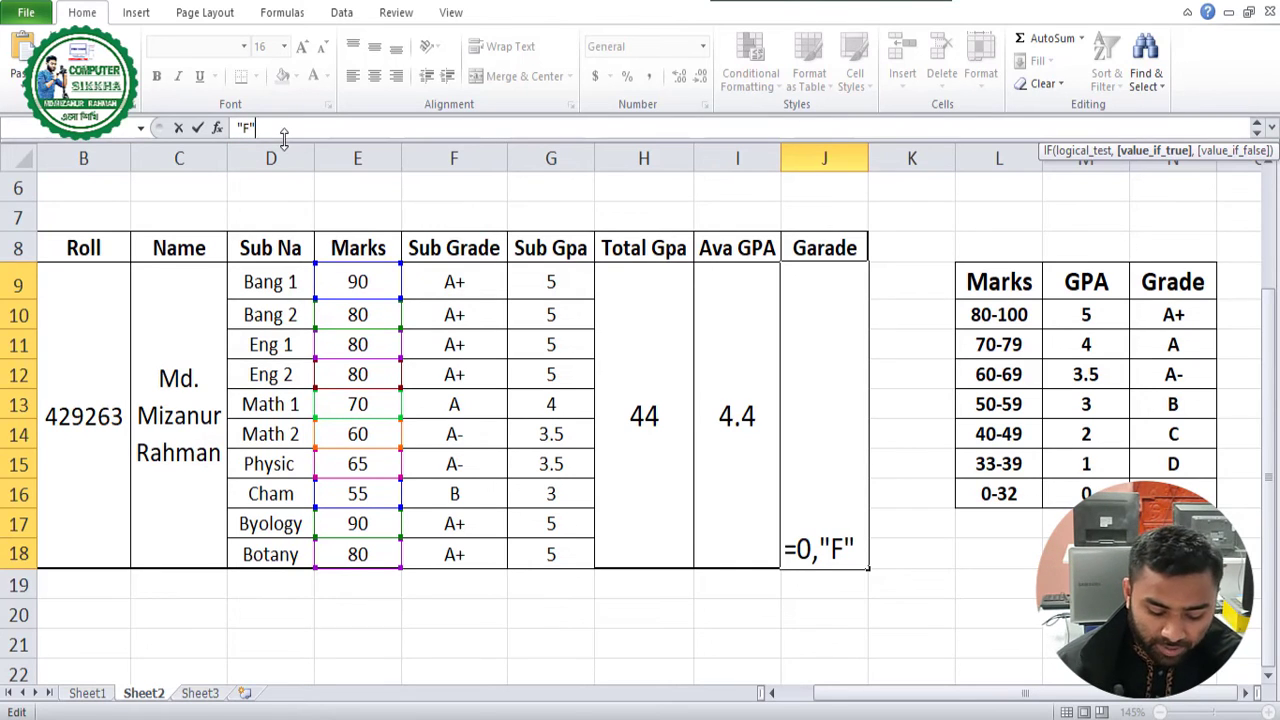
{"action": "type", "text": ","}
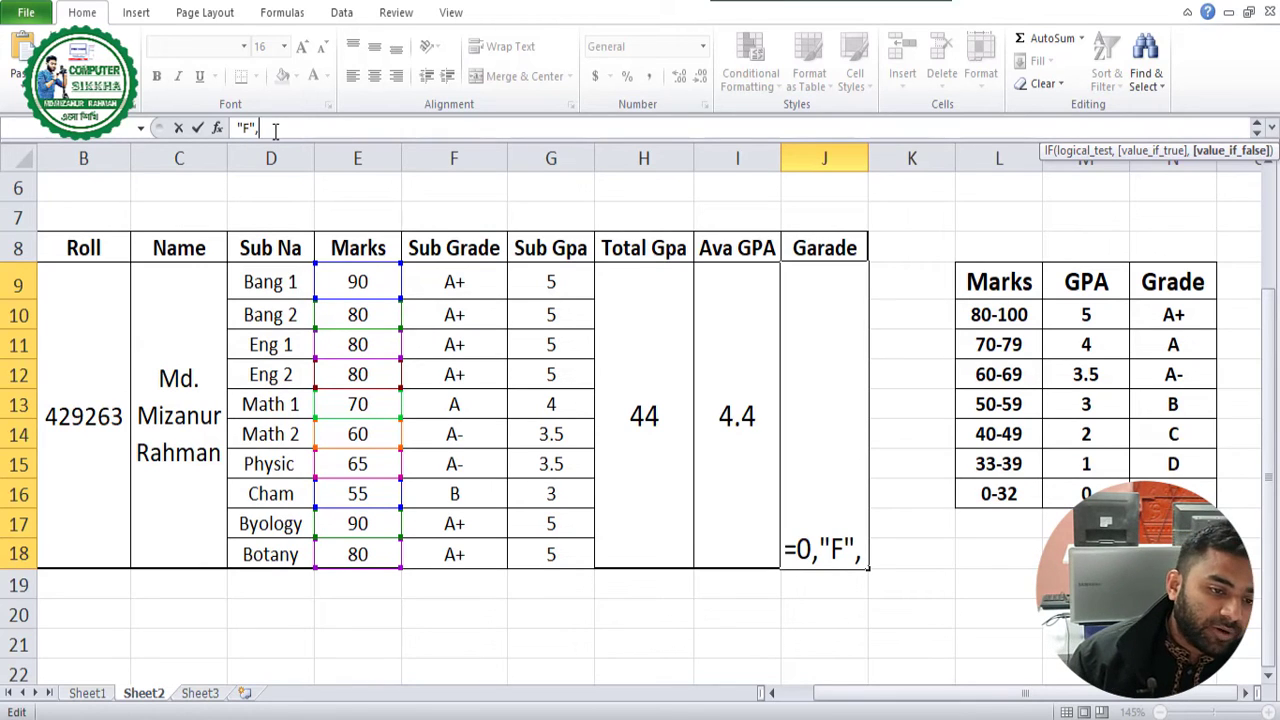
{"action": "key", "text": "BackSpace"}
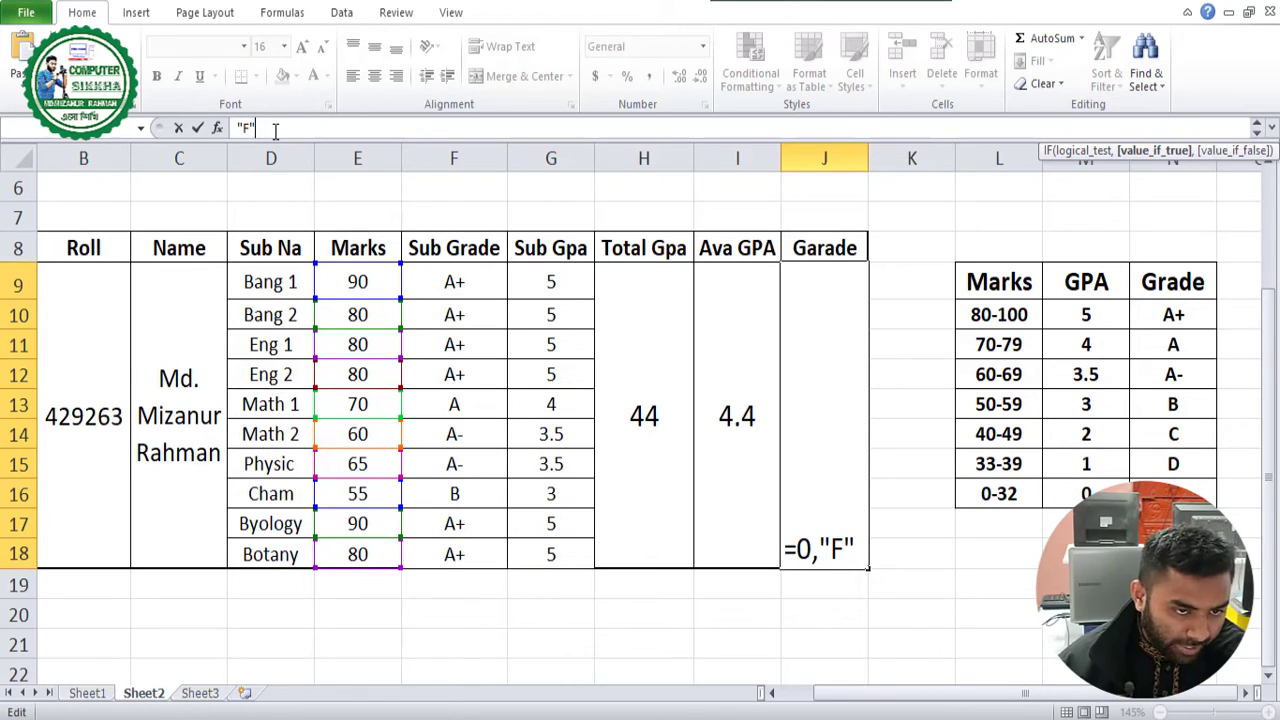
Review the nested IF conditions at the end of the J9 formula
{"action": "key", "text": "Left"}
{"action": "key", "text": "Left"}
{"action": "key", "text": "Left"}
{"action": "key", "text": "Left"}
{"action": "key", "text": "Left"}
{"action": "key", "text": "Left"}
{"action": "key", "text": "Left"}
{"action": "key", "text": "Left"}
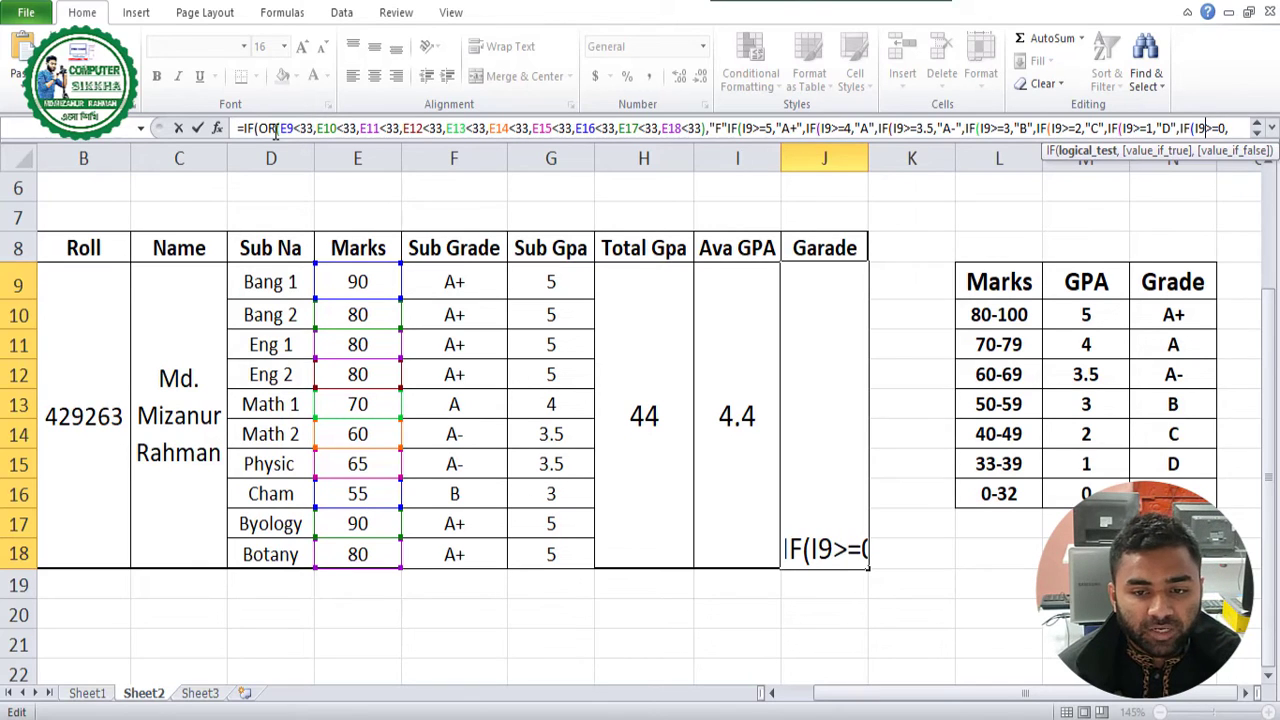
{"action": "key", "text": "Left"}
{"action": "key", "text": "Left"}
{"action": "key", "text": "Left"}
{"action": "key", "text": "Left"}
{"action": "key", "text": "Left"}
{"action": "key", "text": "Left"}
{"action": "key", "text": "Left"}
{"action": "key", "text": "Left"}
{"action": "key", "text": "Left"}
{"action": "key", "text": "Left"}
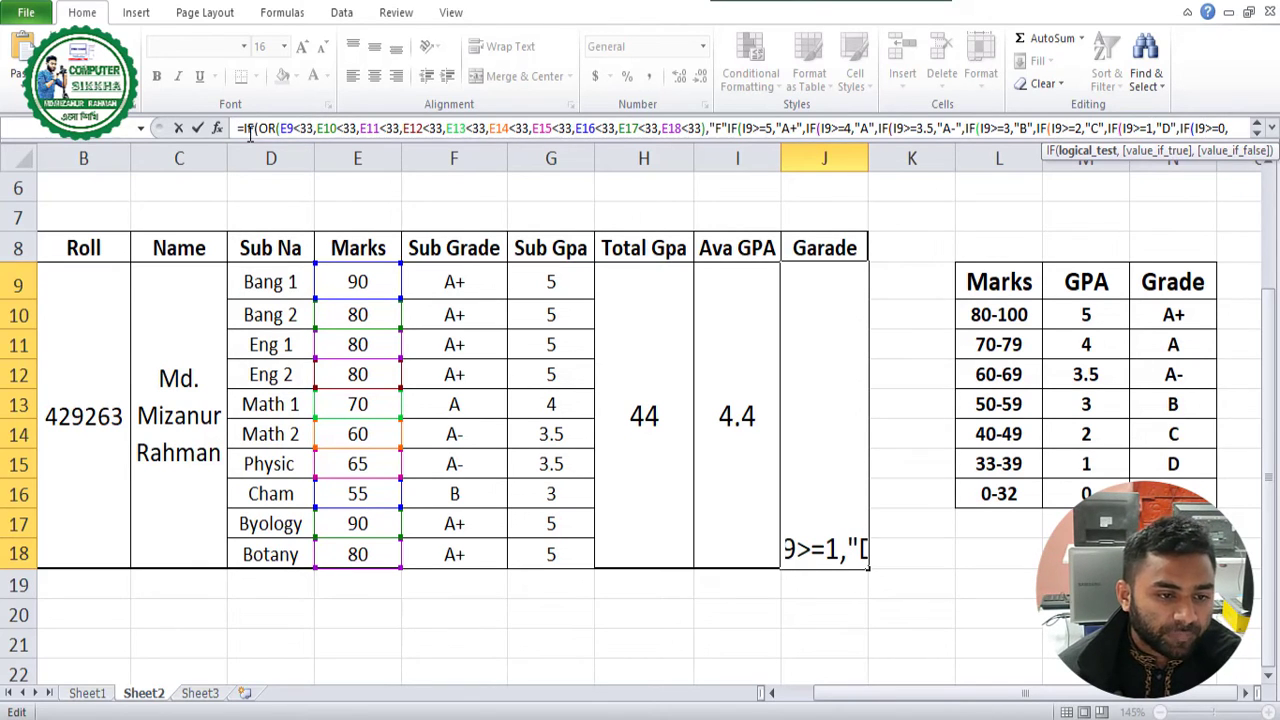
{"action": "key", "text": "End"}
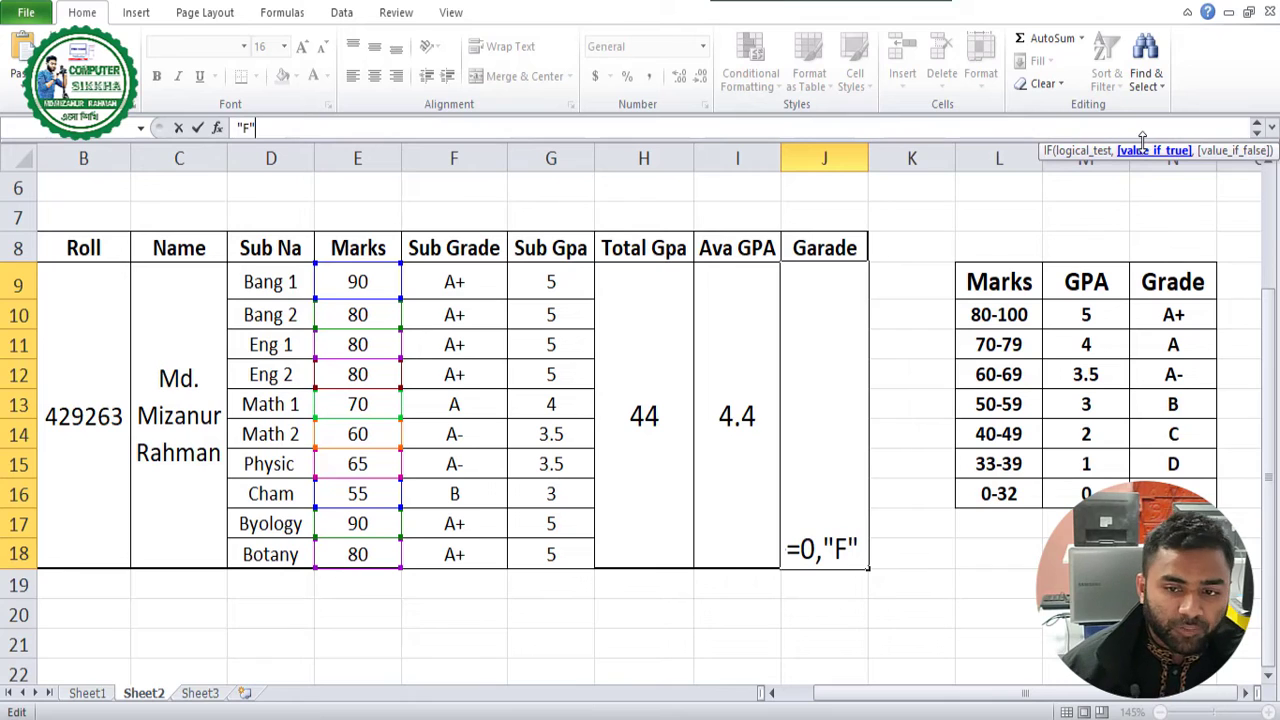
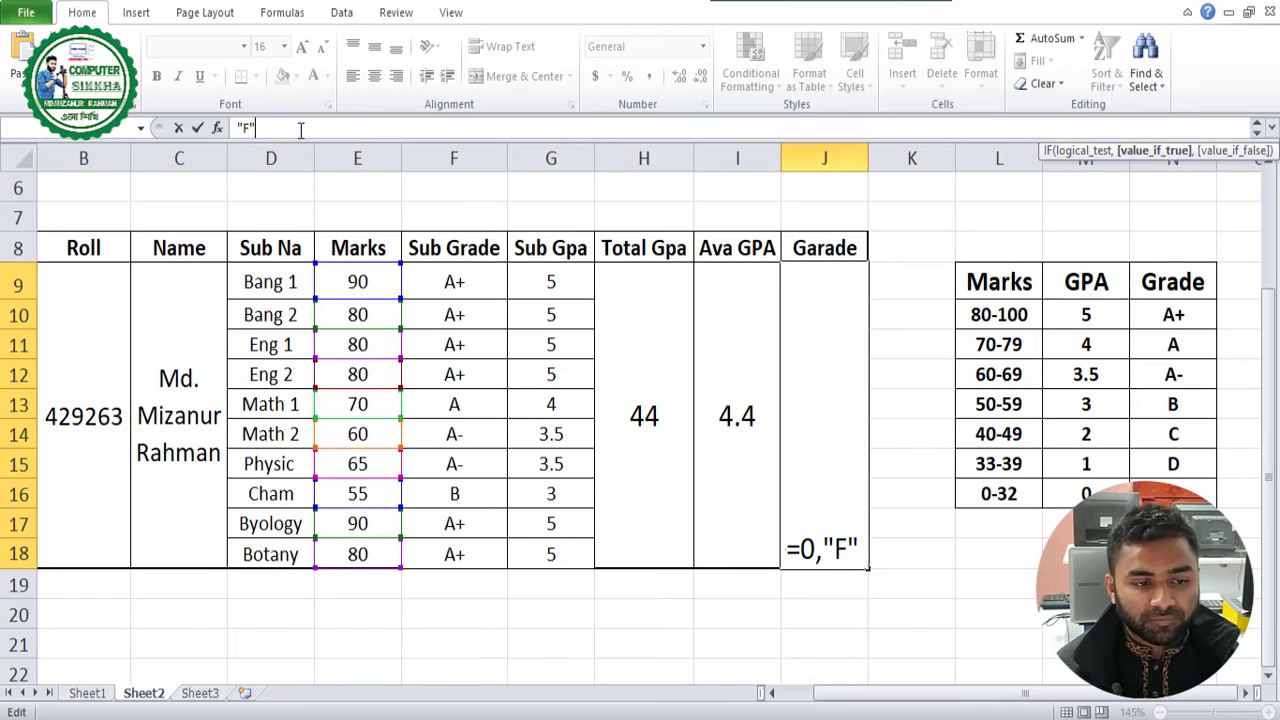
Add the closing parentheses for all nested IF functions in the J9 formula and try to enter it
{"action": "type", "text": ")"}
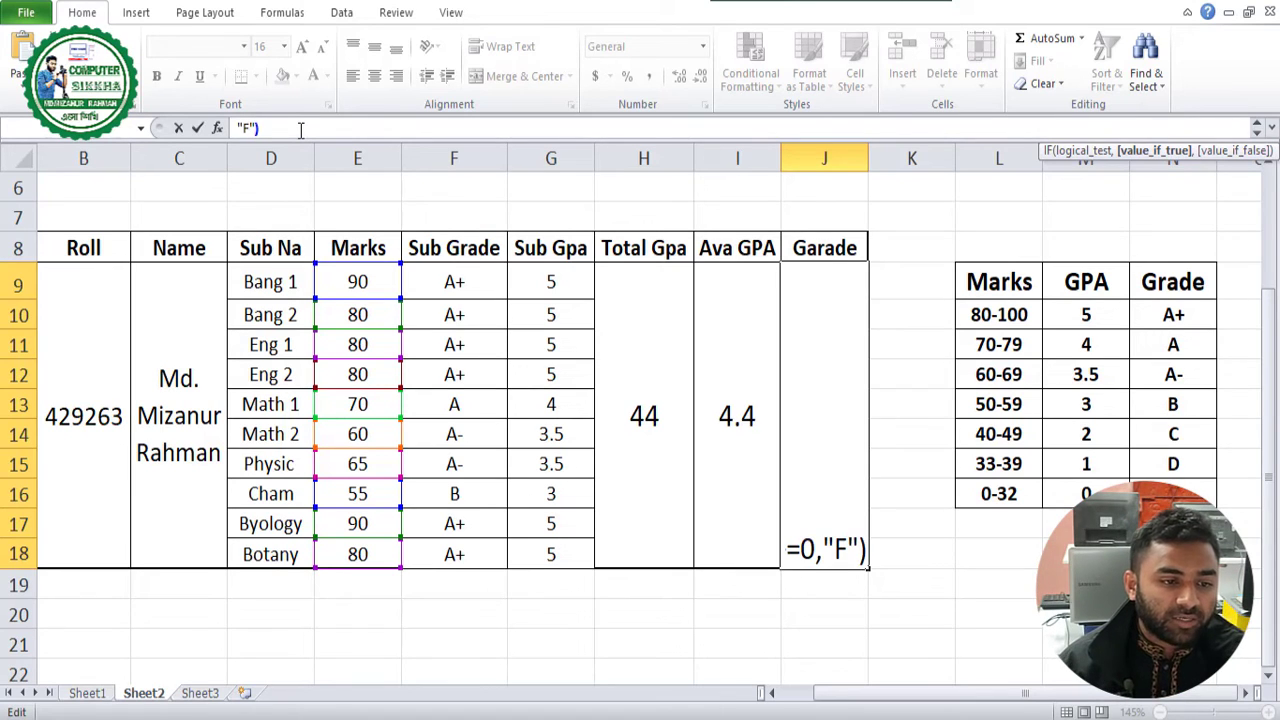
{"action": "type", "text": "))))"}
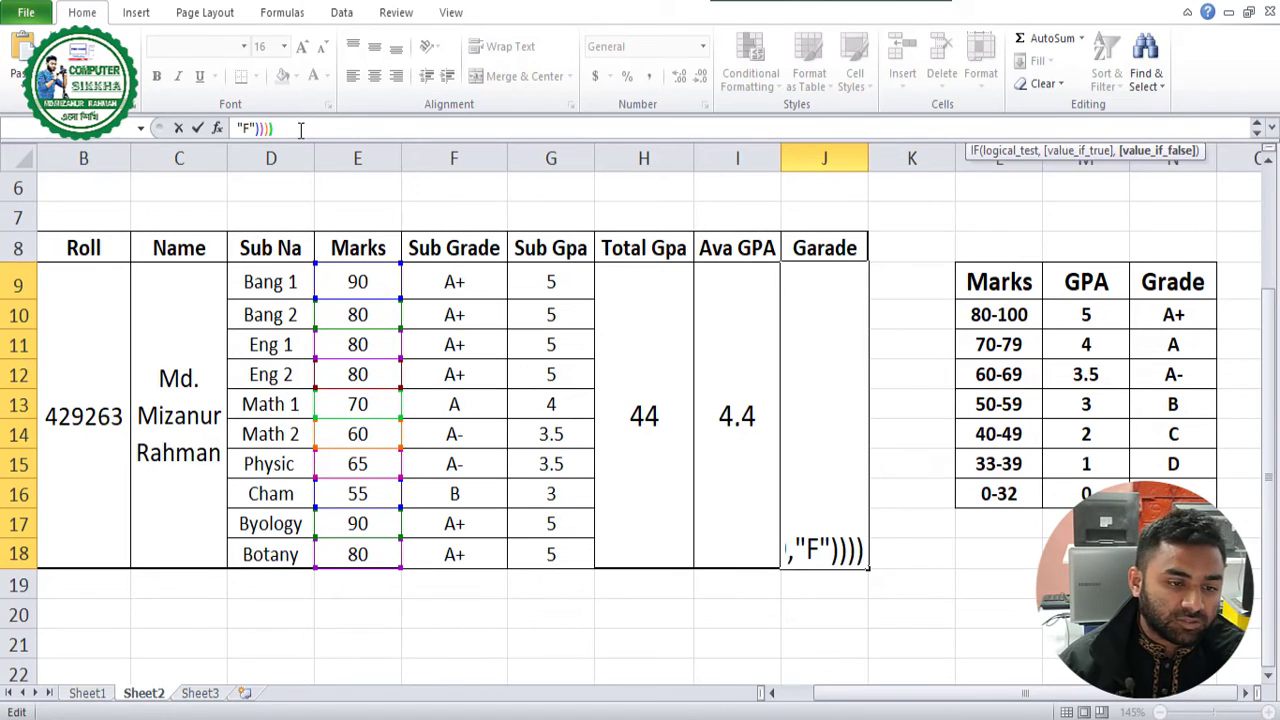
{"action": "type", "text": ")"}
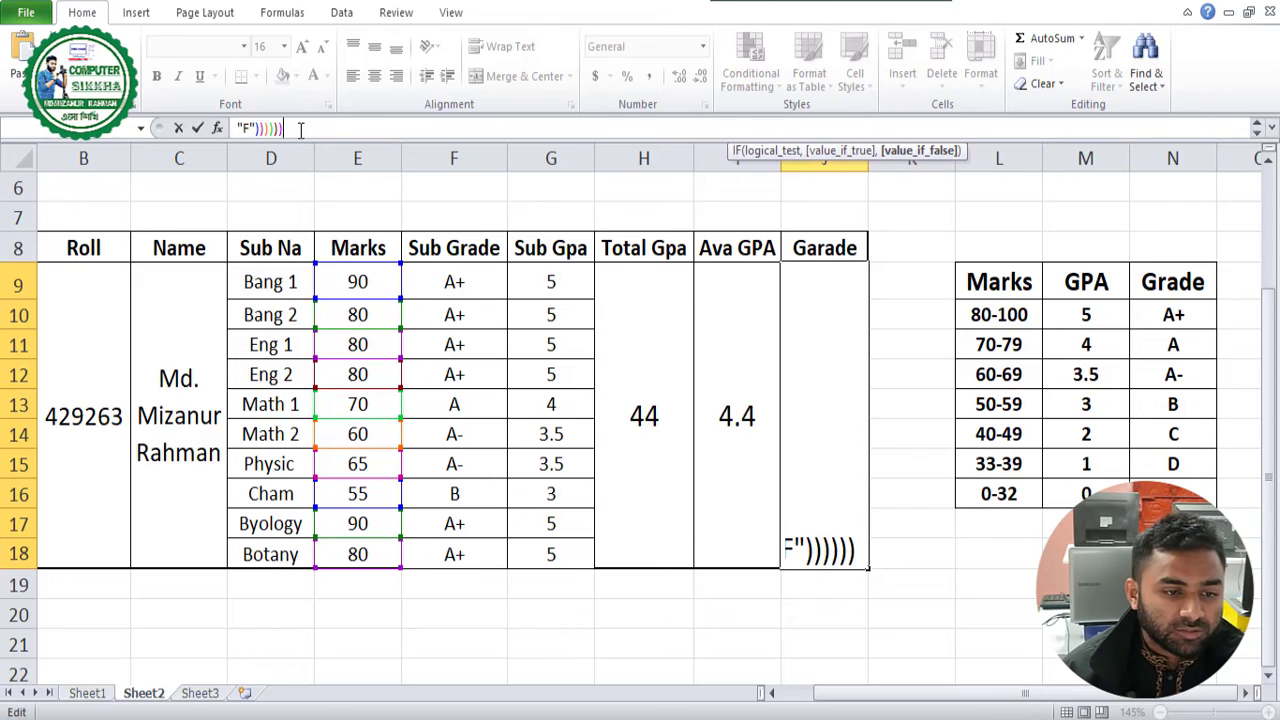
{"action": "type", "text": "))"}
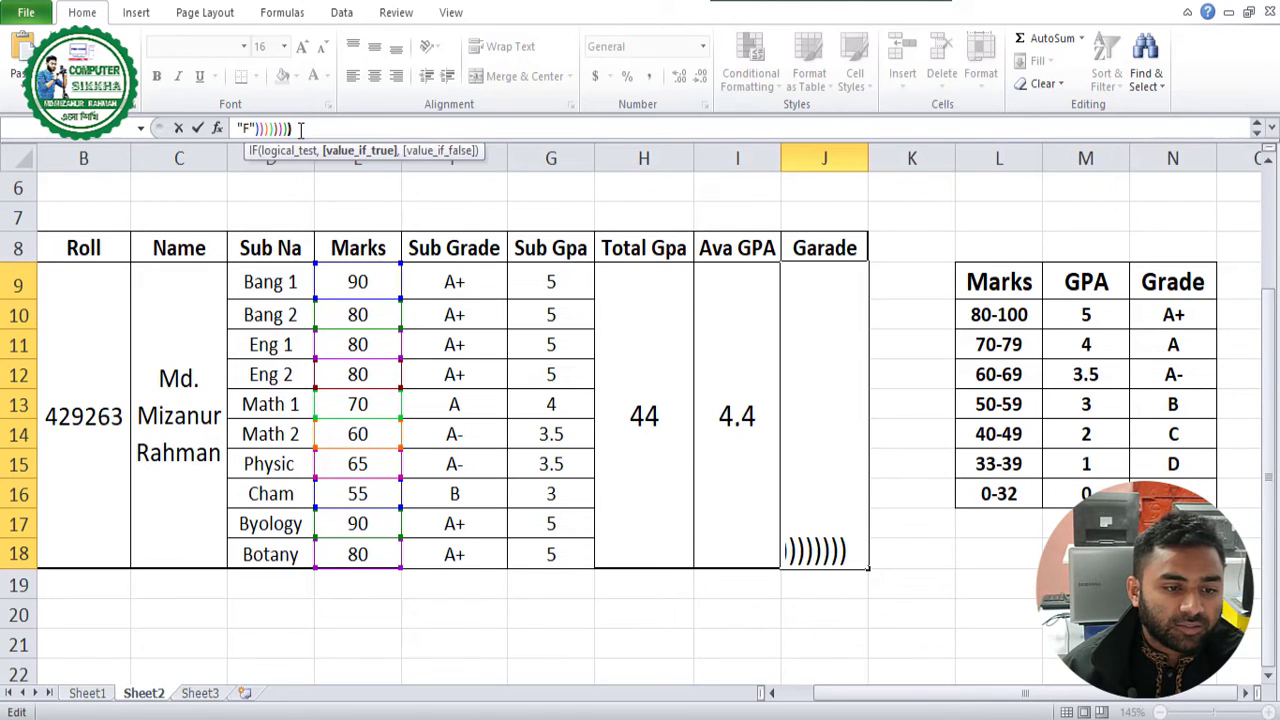
{"action": "type", "text": ")"}
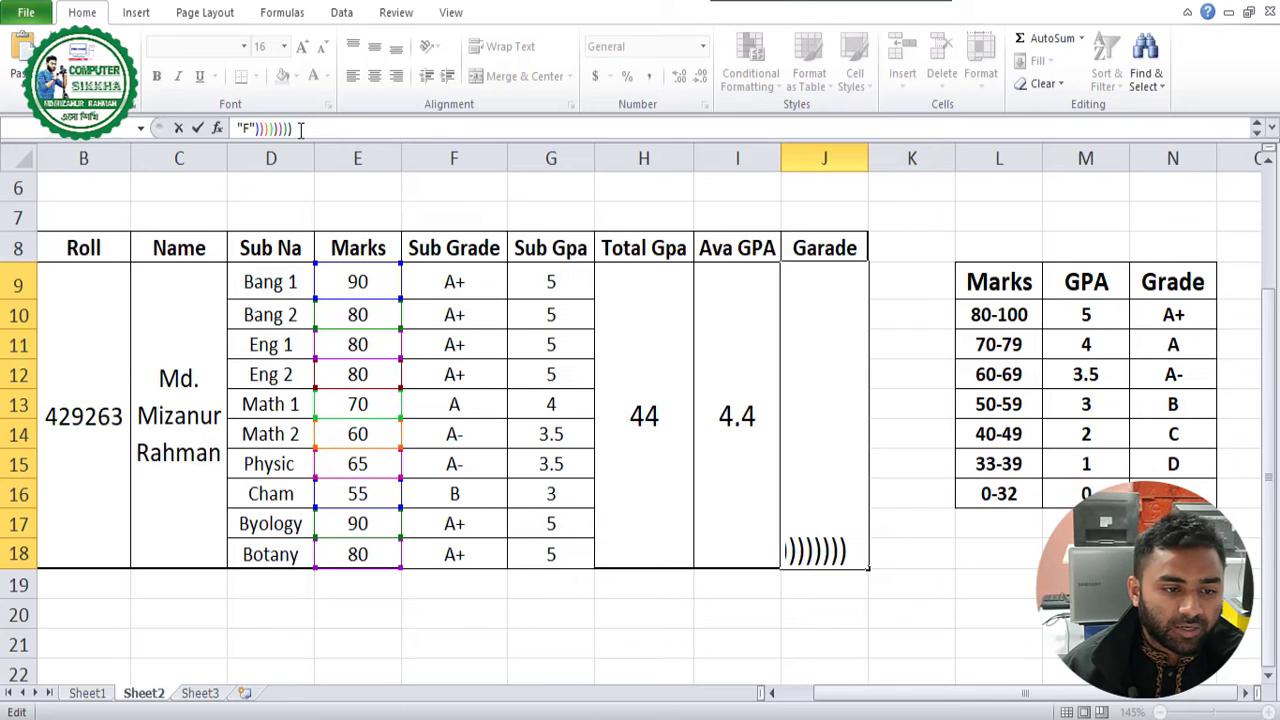
{"action": "type", "text": ")"}
{"action": "key", "text": "BackSpace"}
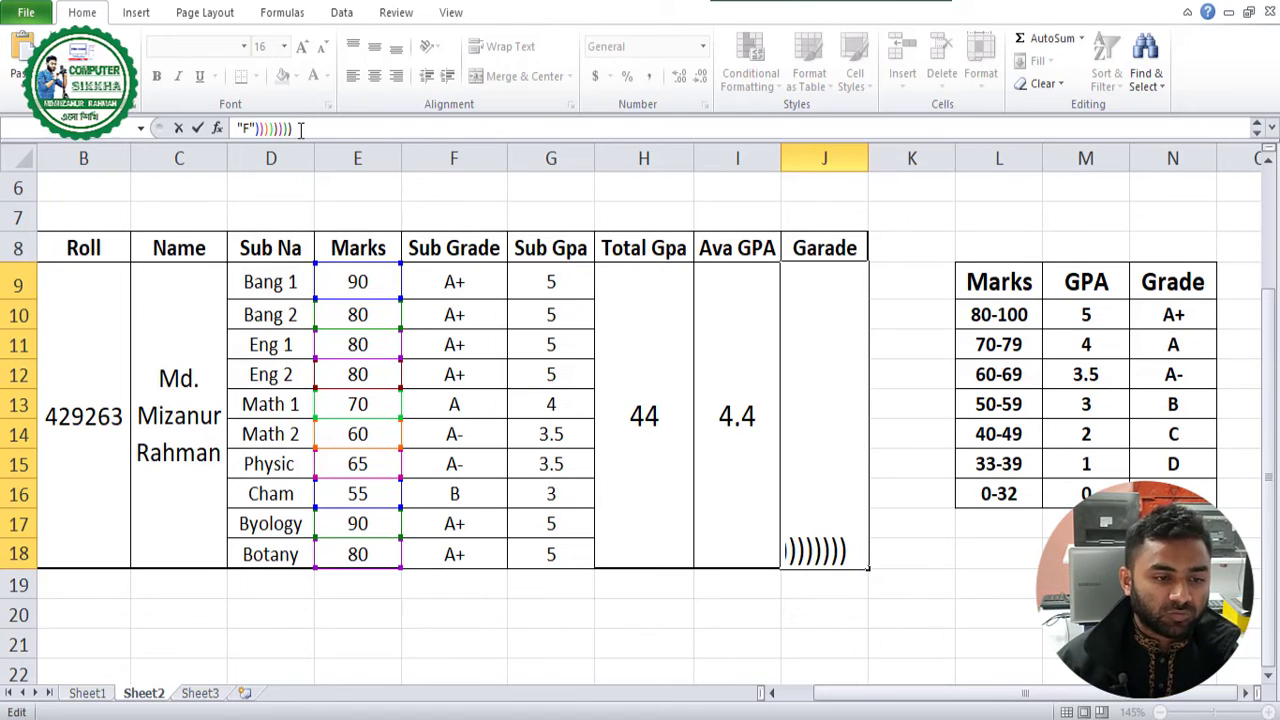
{"action": "key", "text": "Return"}
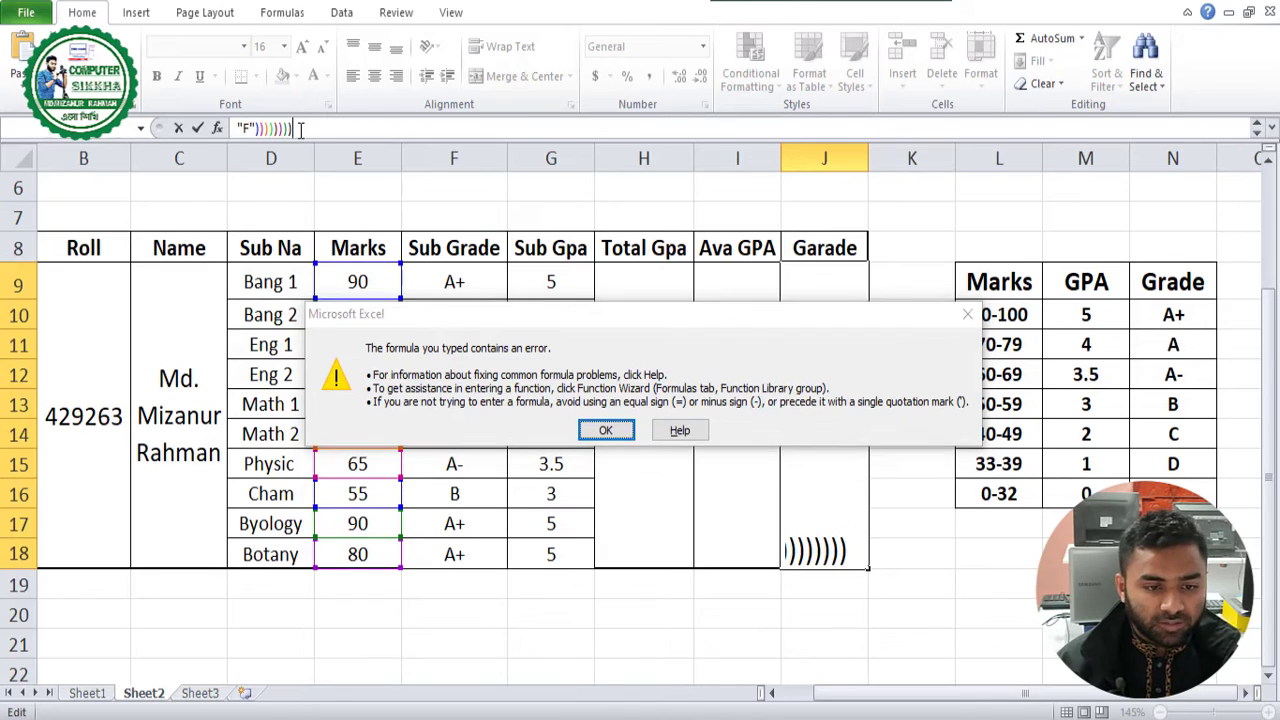
{"action": "key", "text": "Return"}
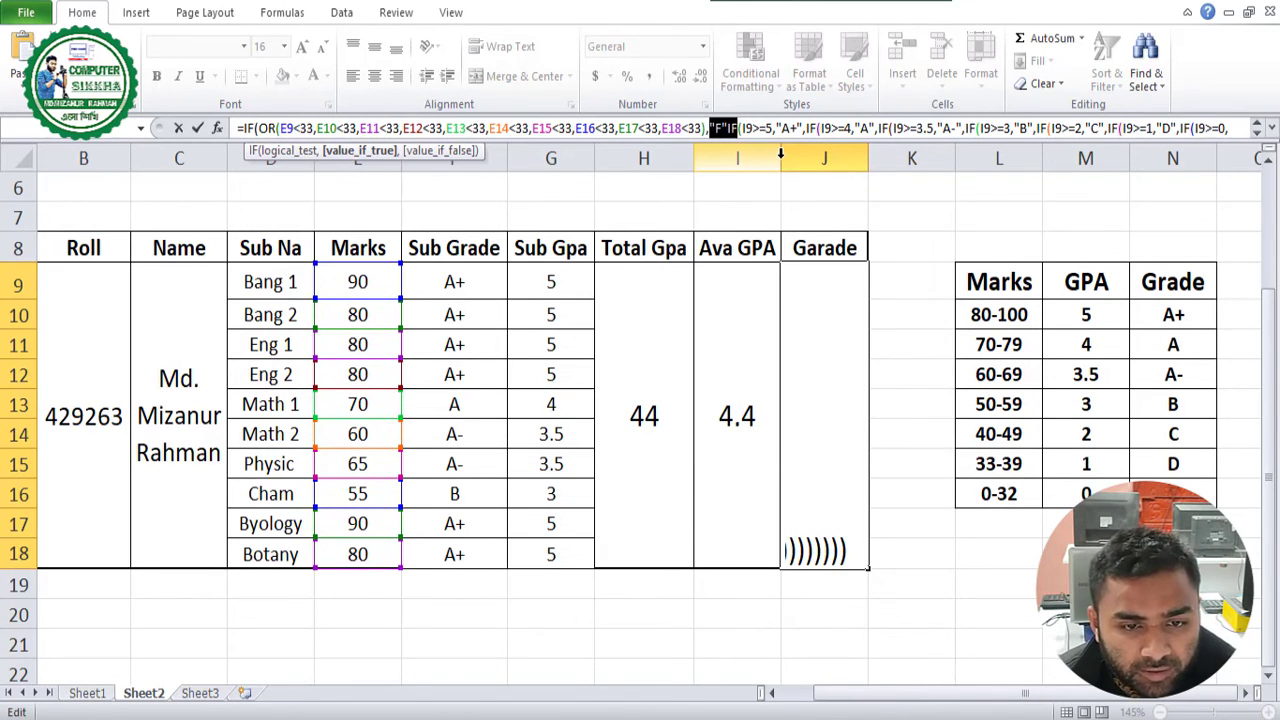
Insert the missing comma between "F" and IF(I9>=5 in the J9 formula and enter the formula
{"action": "key", "text": "Right"}
{"action": "key", "text": "Right"}
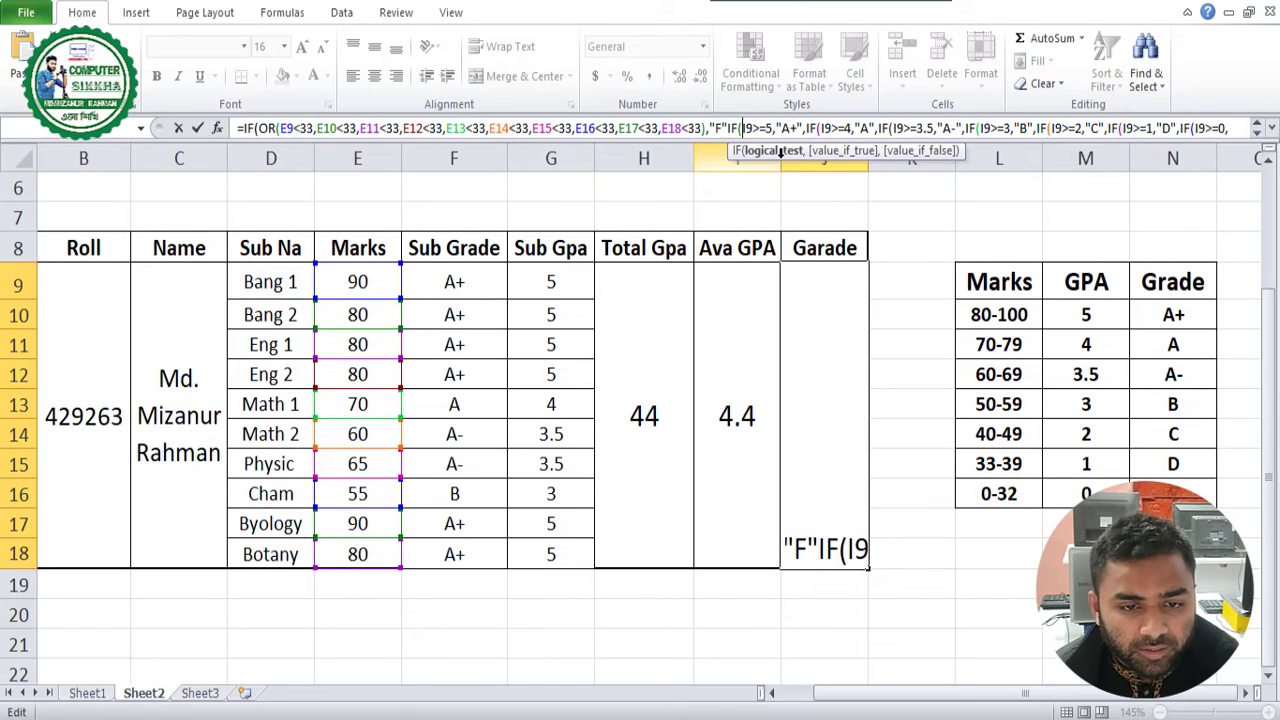
{"action": "key", "text": "Left"}
{"action": "key", "text": "Left"}
{"action": "key", "text": "Left"}
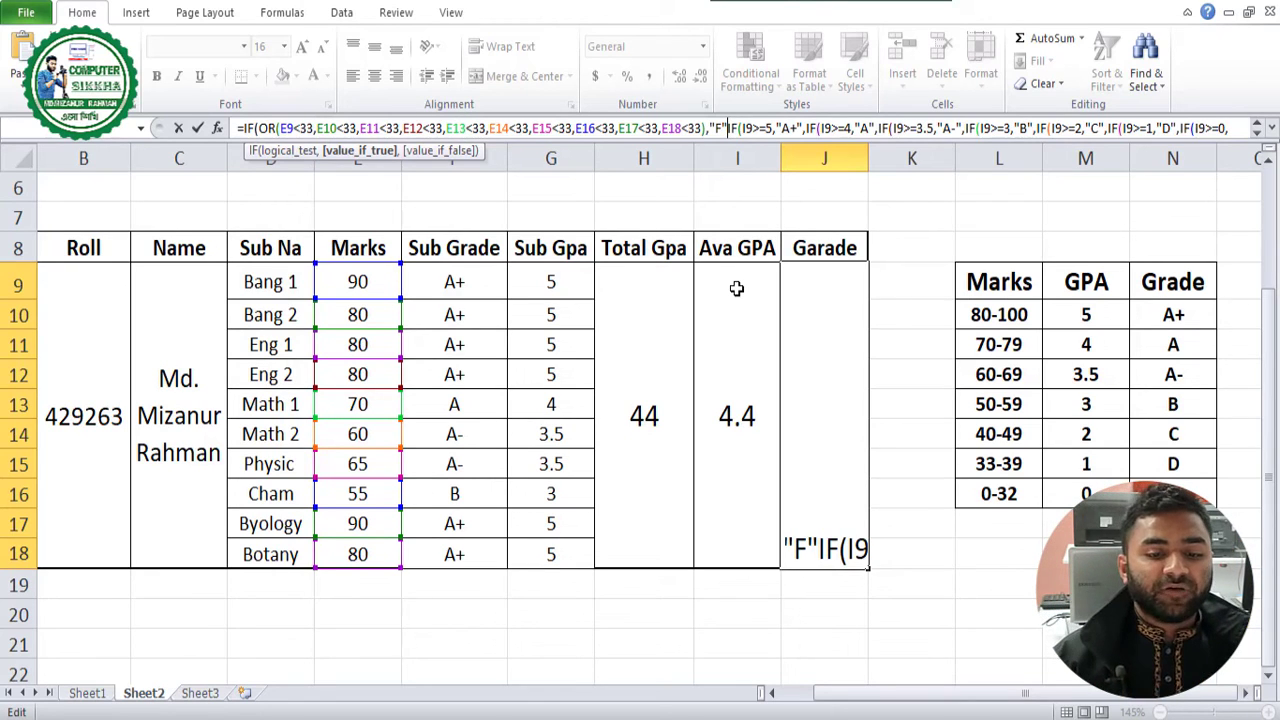
{"action": "type", "text": ","}
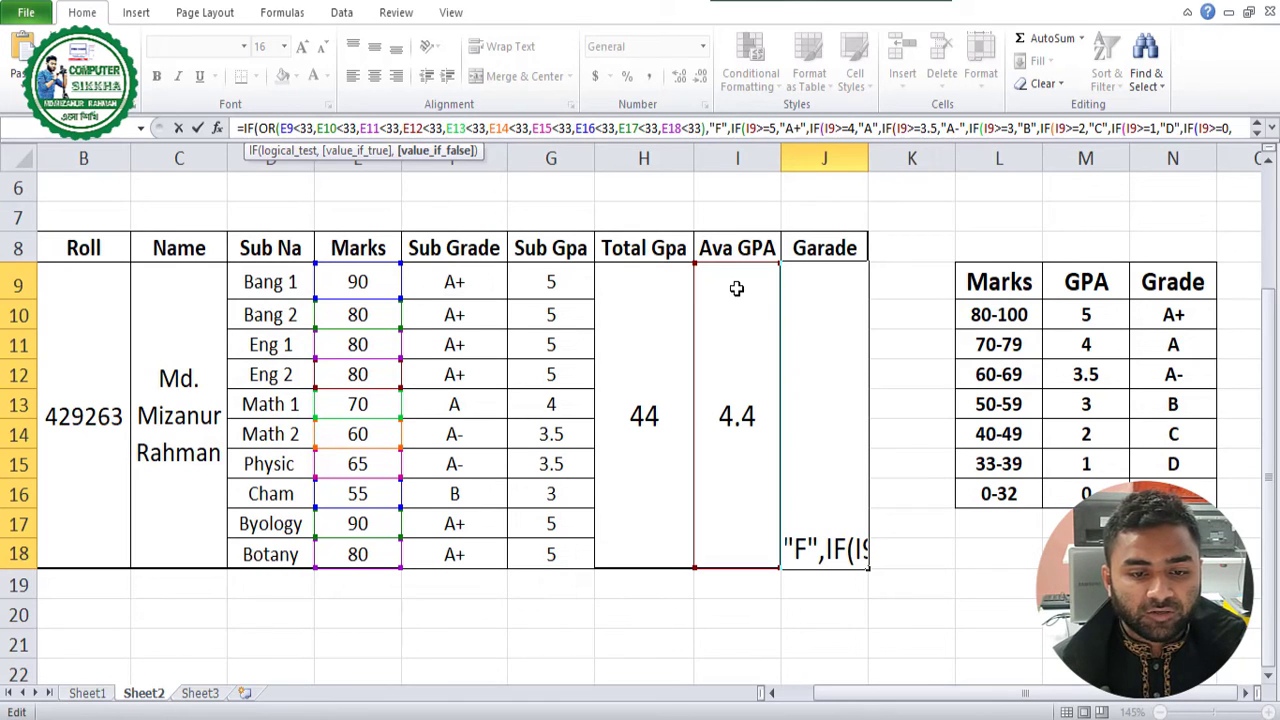
{"action": "key", "text": "Return"}
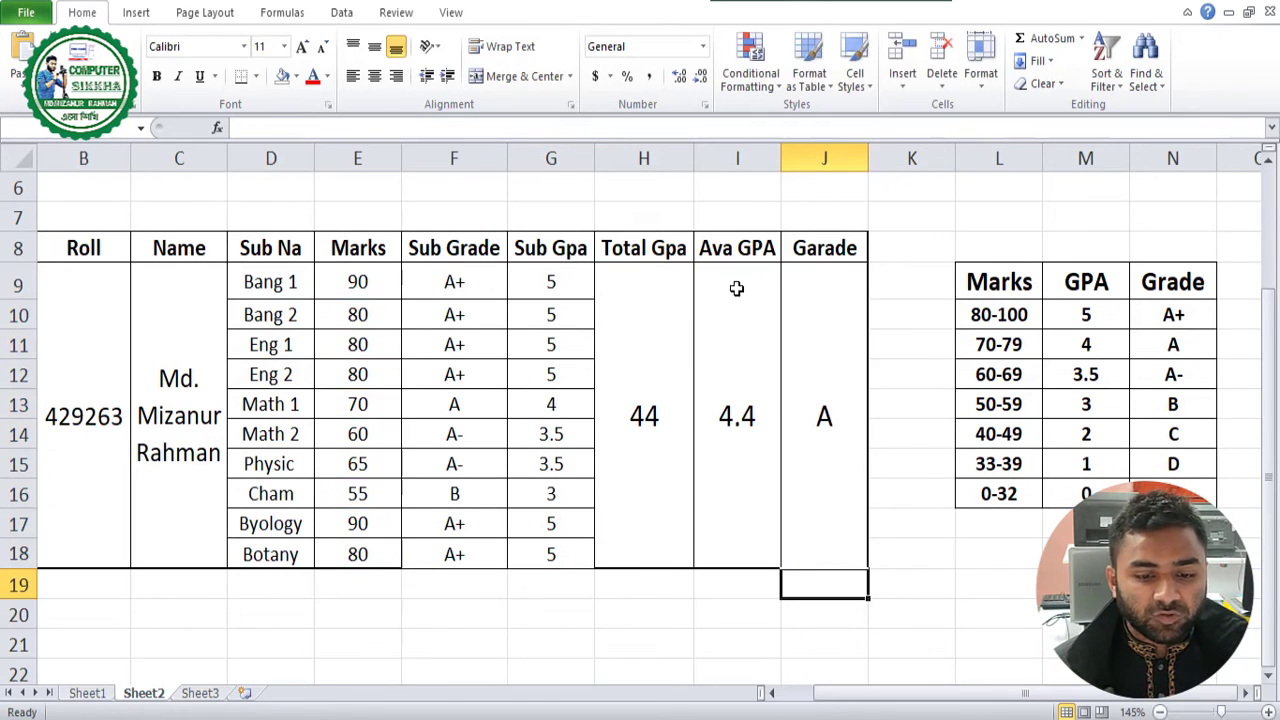
Examine the completed overall grade formula in J9 without changing it
{"action": "left_click", "coordinate": [820, 617]}
{"action": "left_click", "coordinate": [824, 405]}
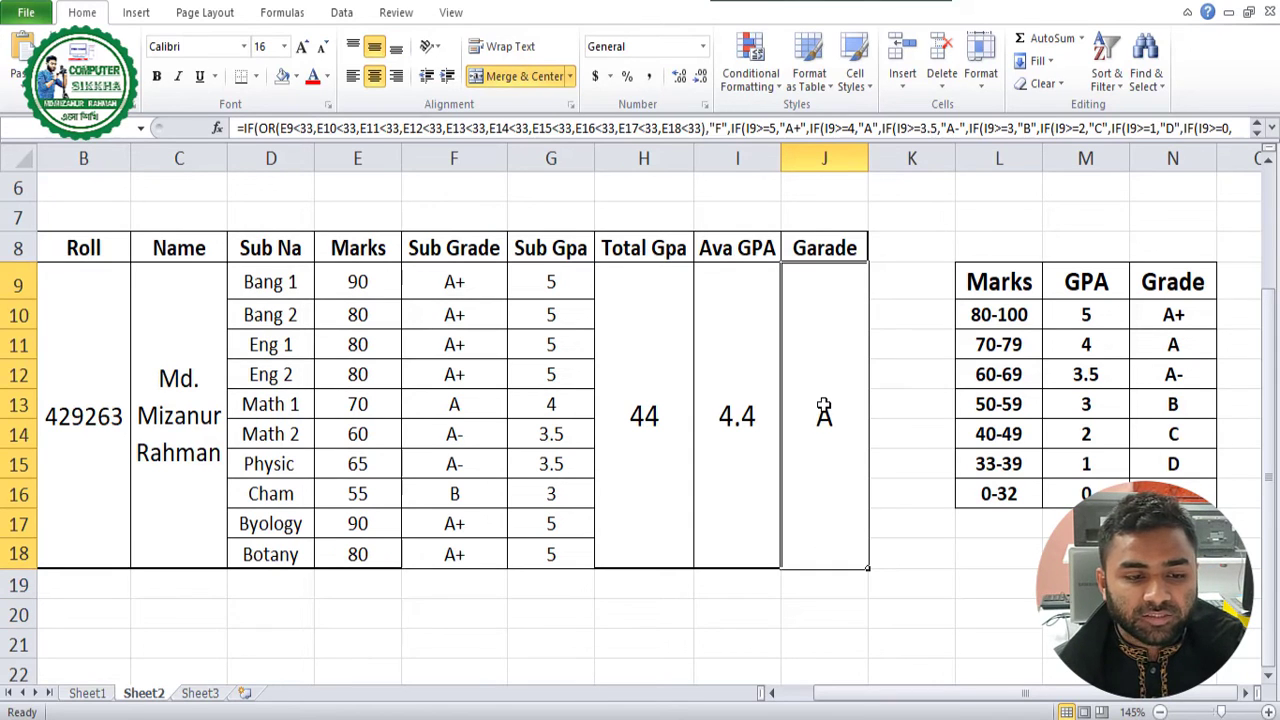
{"action": "left_click", "coordinate": [503, 128]}
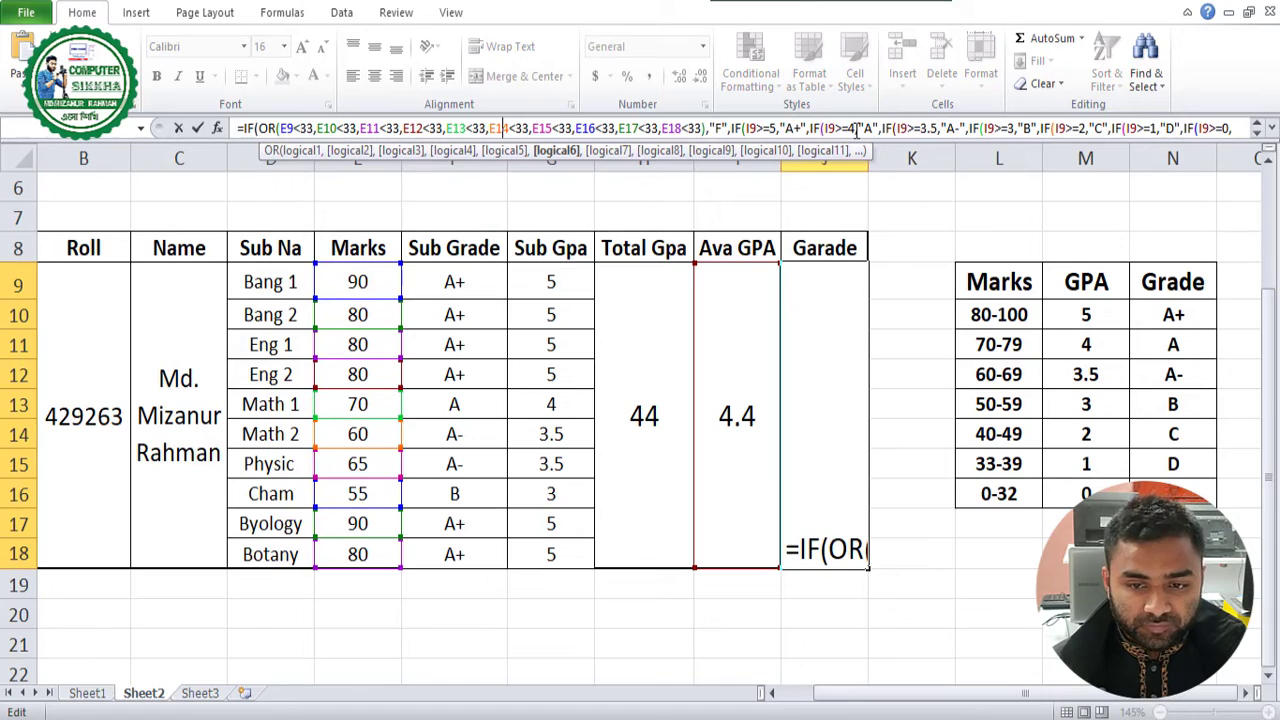
{"action": "left_click", "coordinate": [1231, 124]}
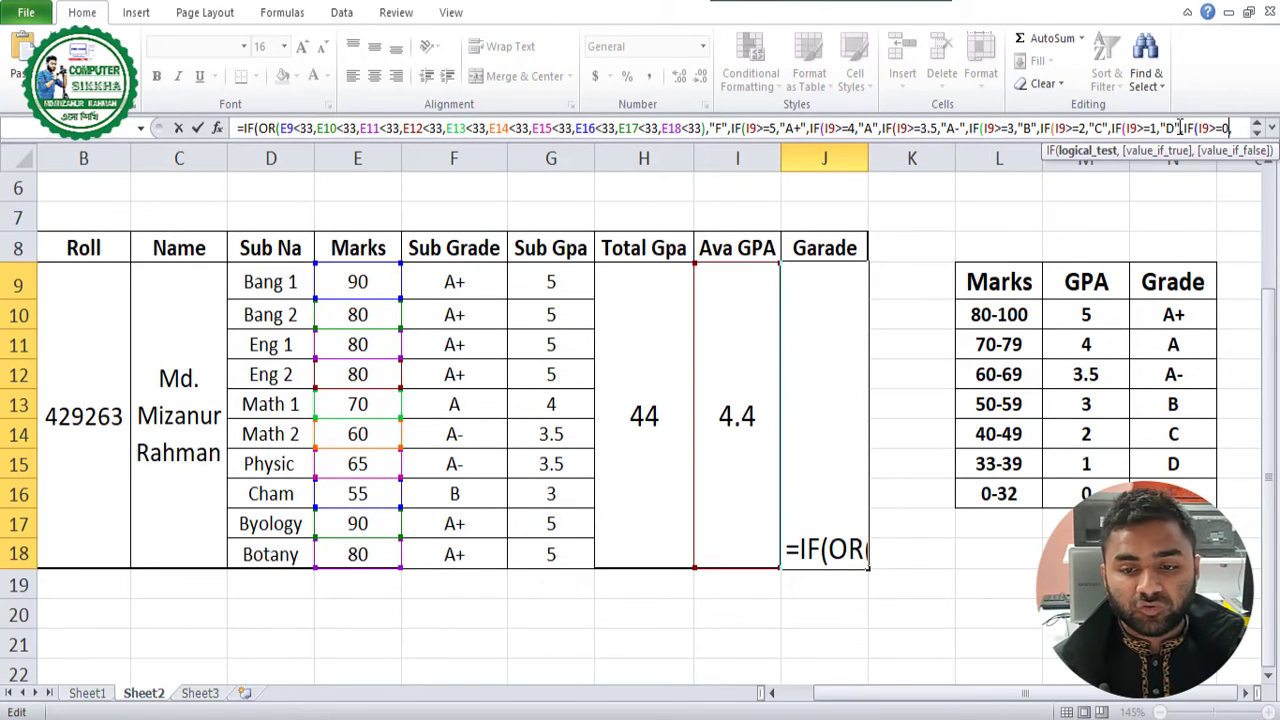
{"action": "key", "text": "Return"}
{"action": "left_click", "coordinate": [816, 441]}
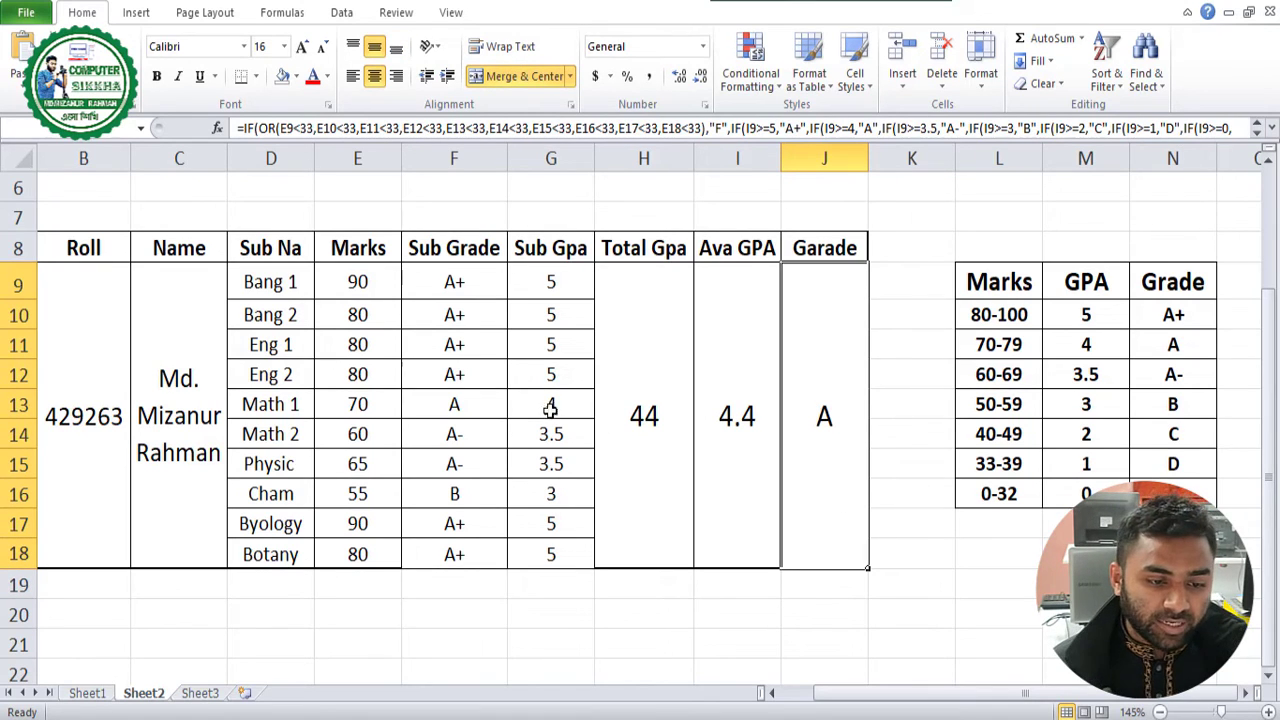
Set the Math 2 marks in E14 to 33 and check the overall grade in J9
{"action": "left_click", "coordinate": [358, 439]}
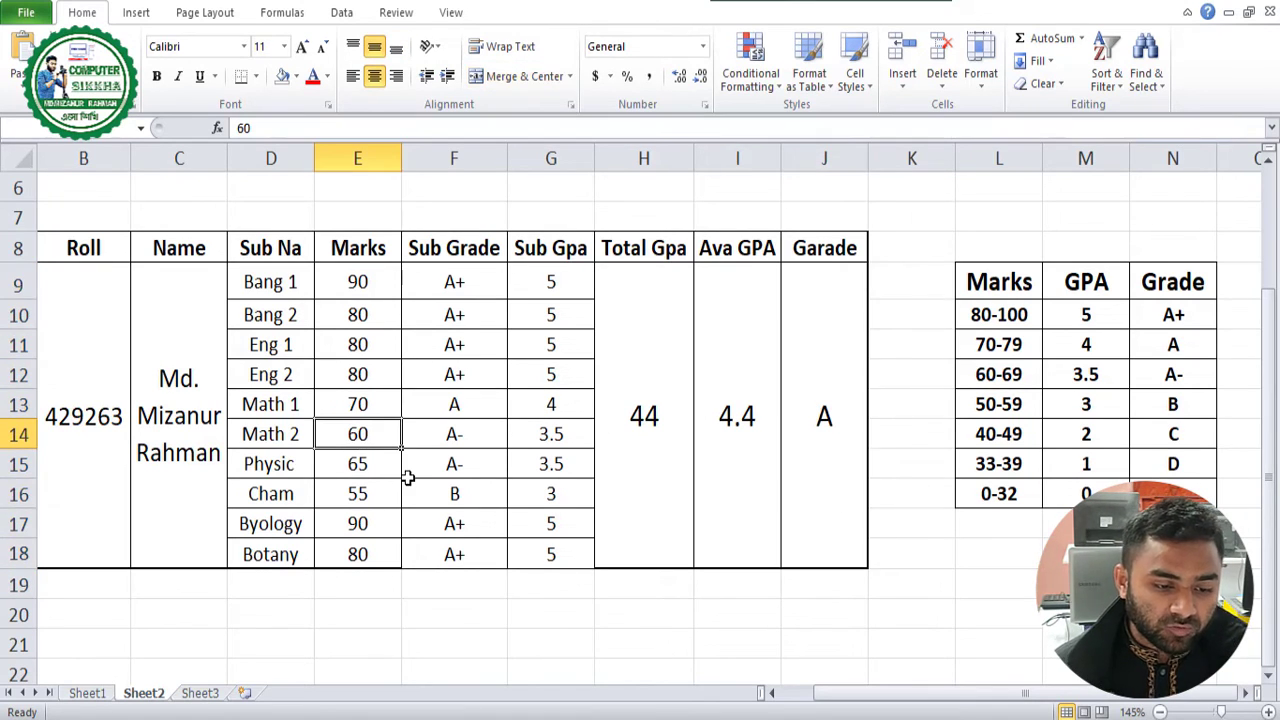
{"action": "type", "text": "33"}
{"action": "left_click", "coordinate": [452, 573]}
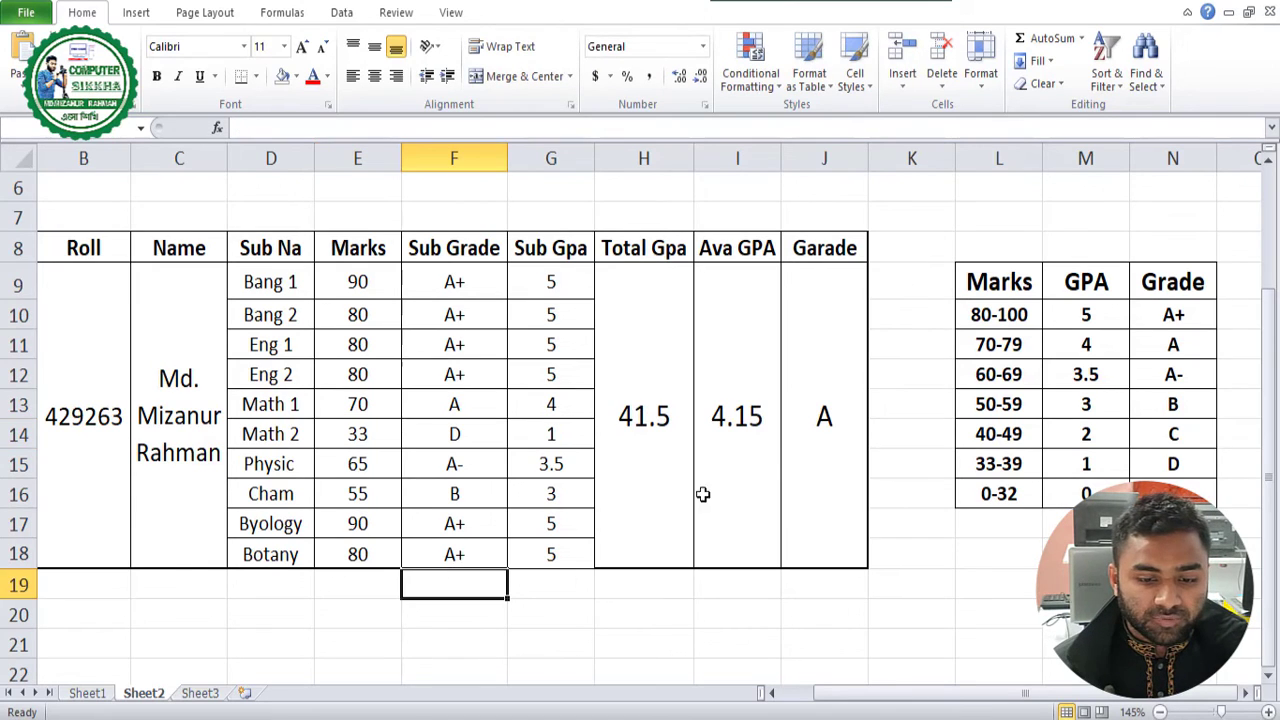
{"action": "left_click", "coordinate": [826, 428]}
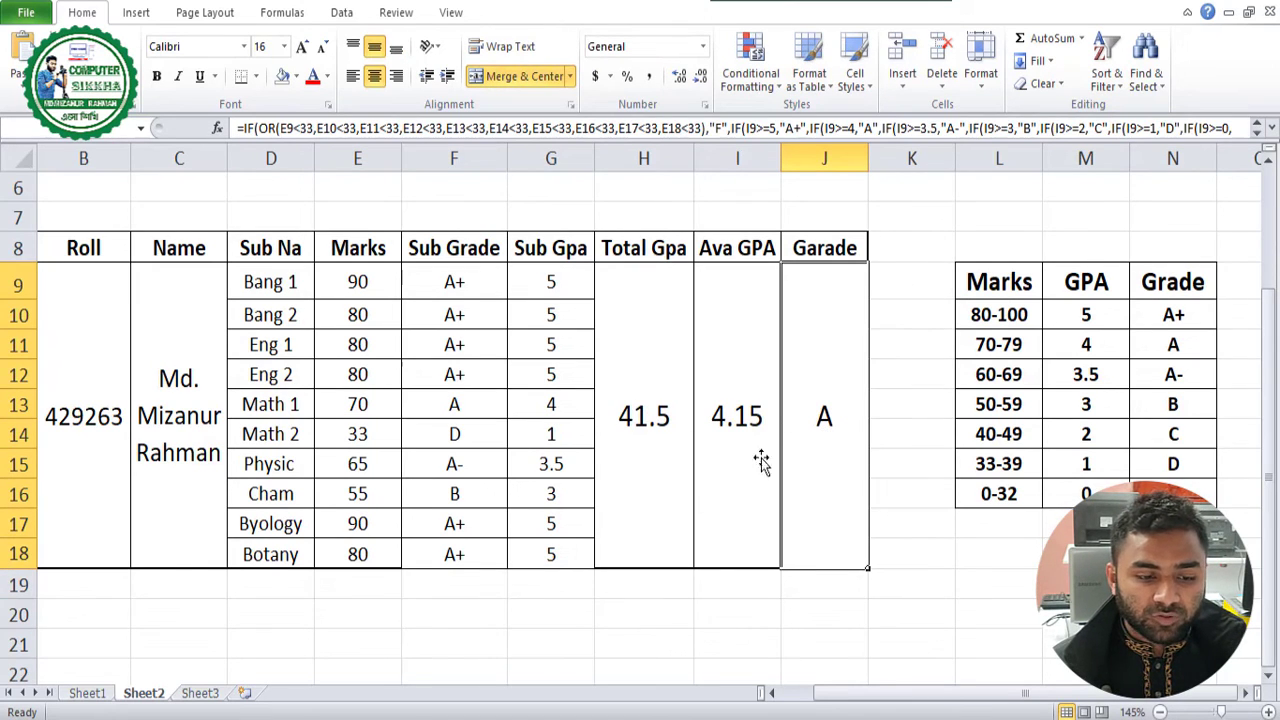
Set the Math 2, Math 1, Cham and Physic marks to 80 and check the overall grade in J9
{"action": "left_click", "coordinate": [353, 433]}
{"action": "type", "text": "80"}
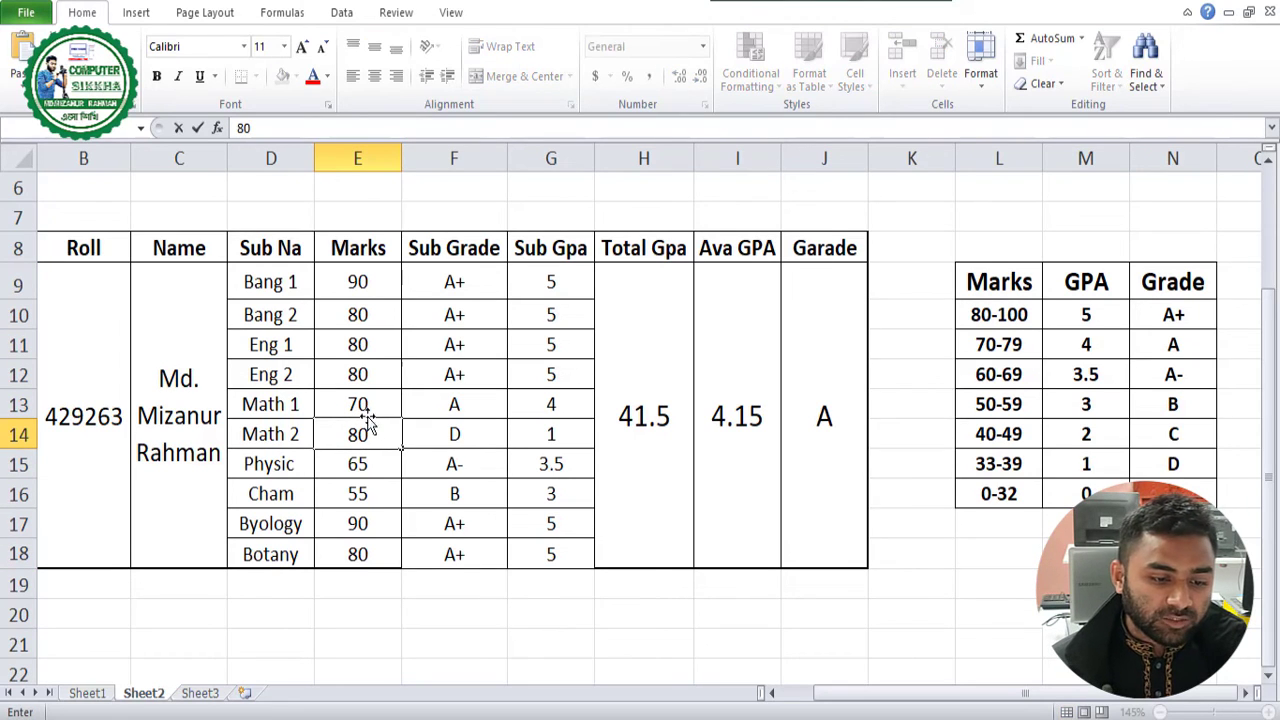
{"action": "left_click", "coordinate": [345, 398]}
{"action": "type", "text": "80"}
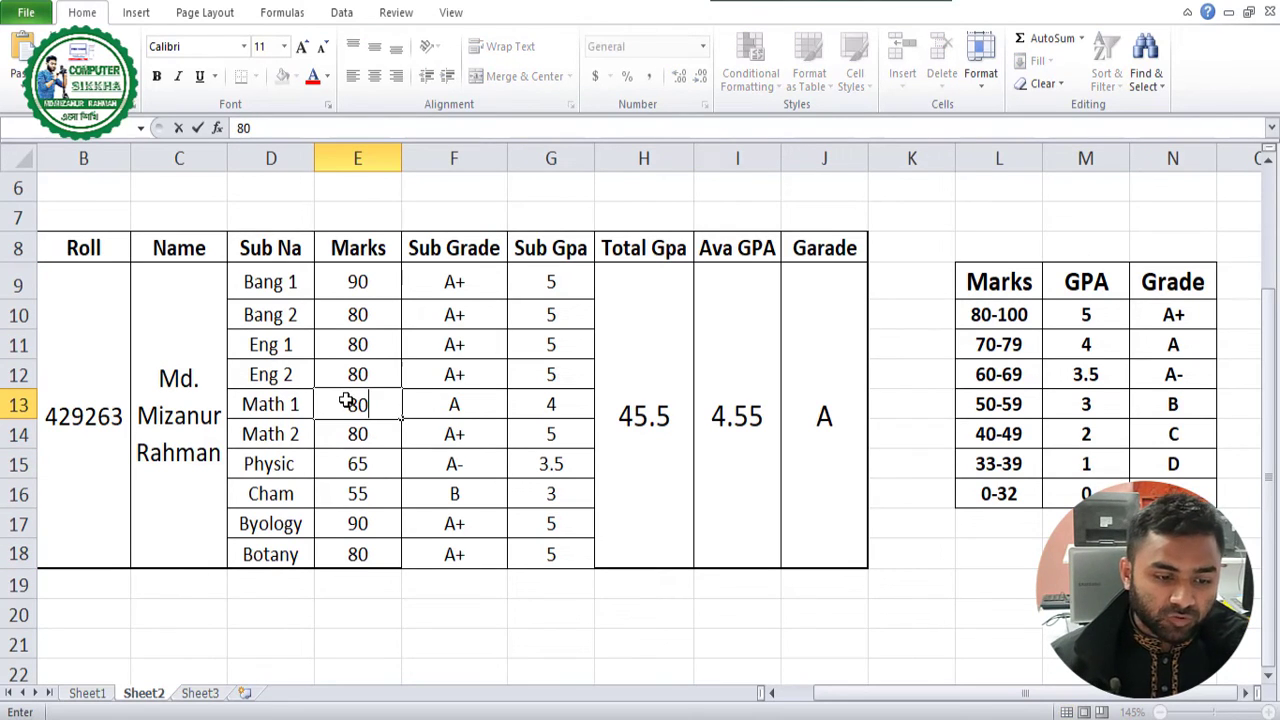
{"action": "left_click", "coordinate": [357, 493]}
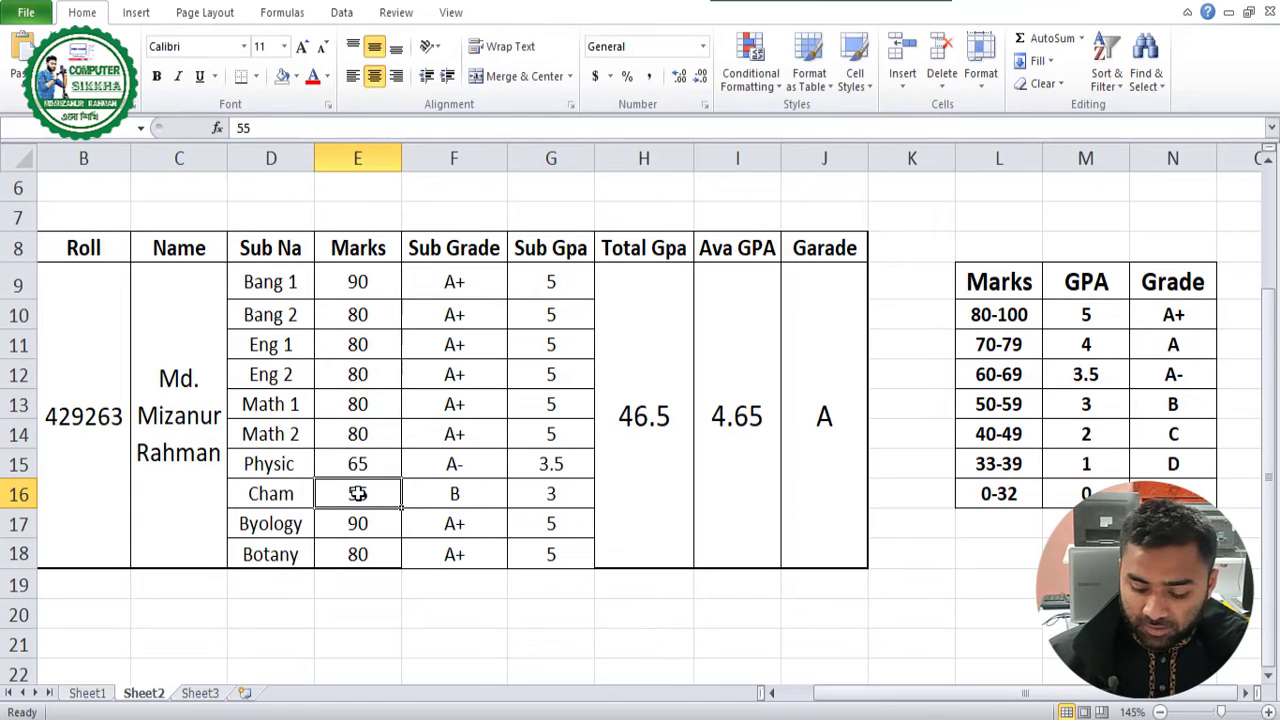
{"action": "type", "text": "80"}
{"action": "left_click", "coordinate": [390, 579]}
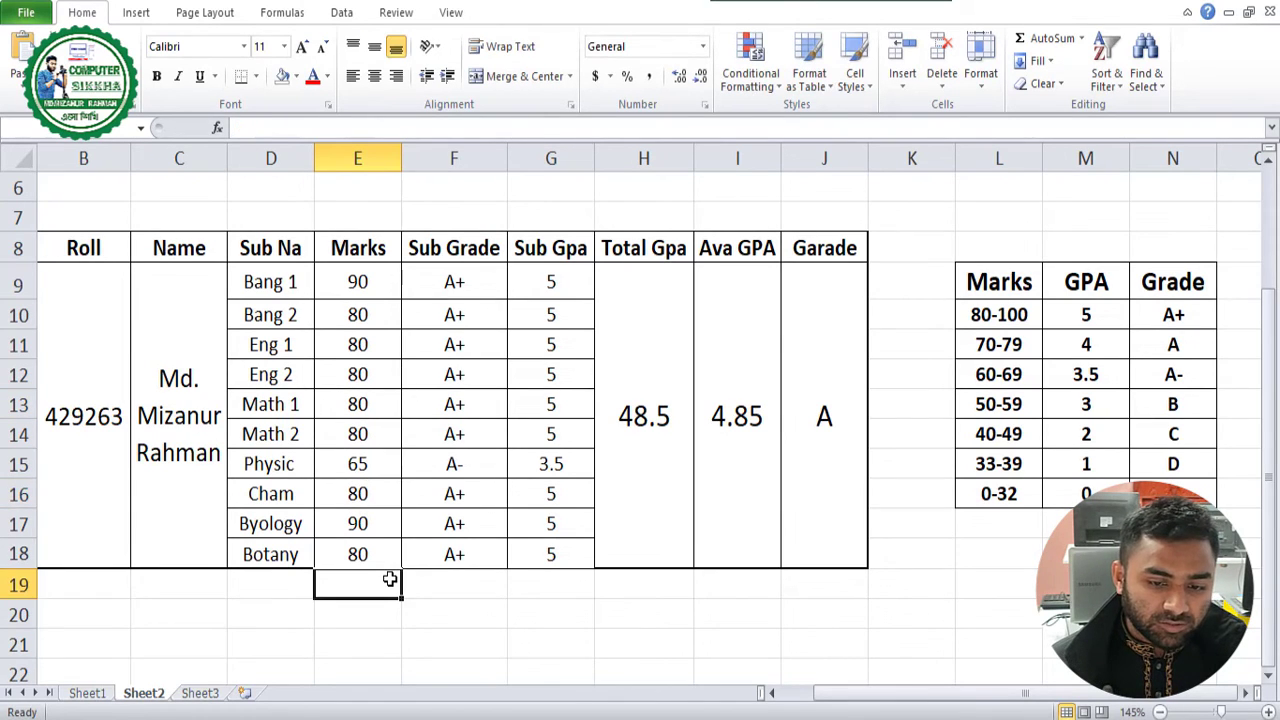
{"action": "left_click", "coordinate": [355, 466]}
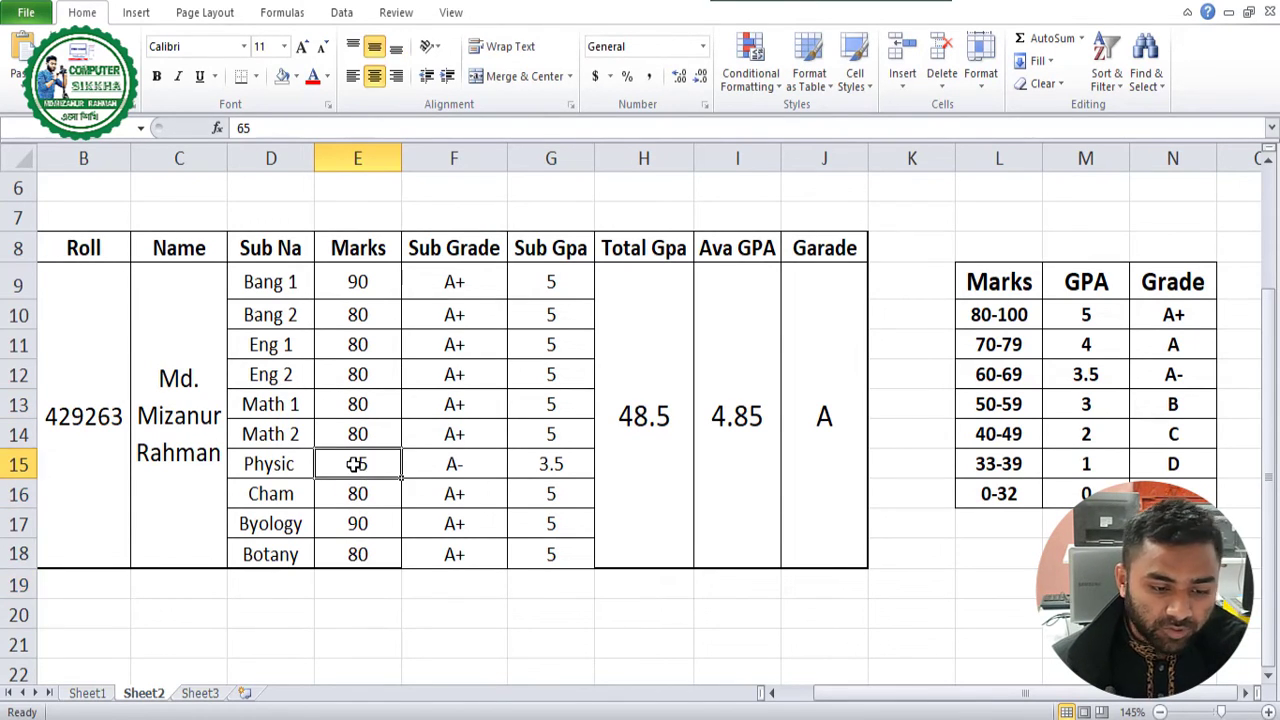
{"action": "type", "text": "80"}
{"action": "left_click", "coordinate": [336, 580]}
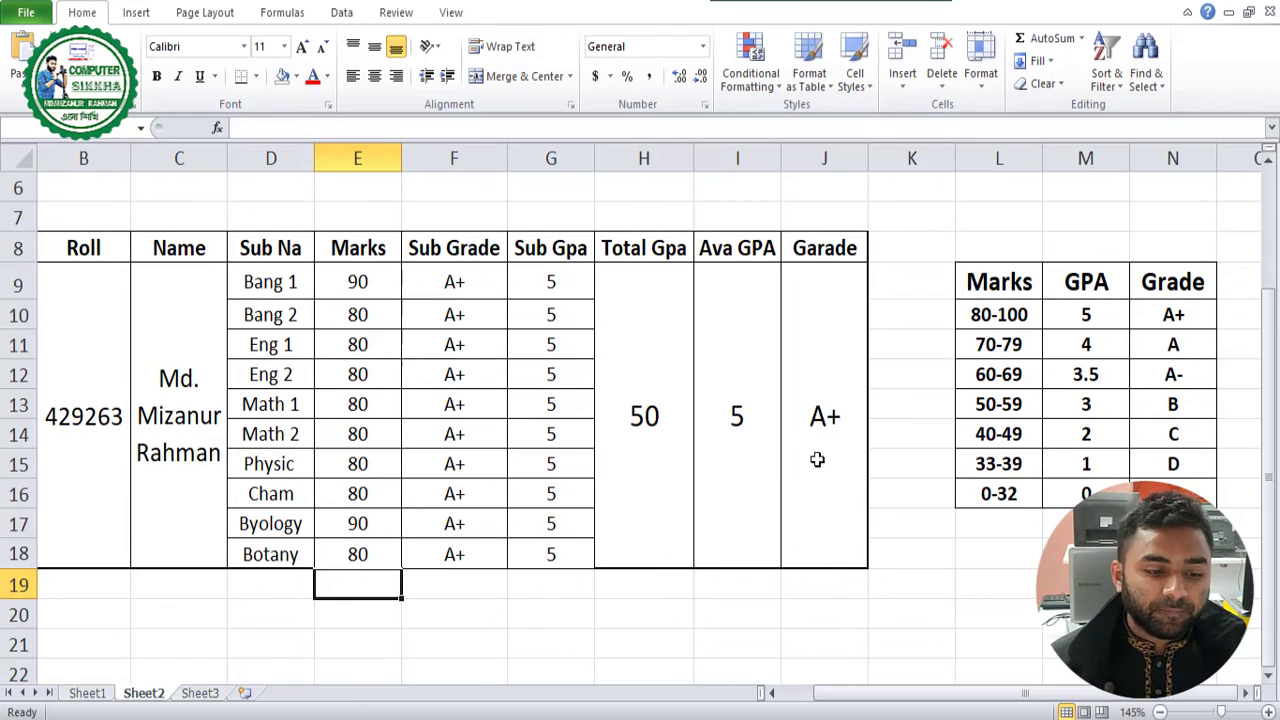
Check the total GPA formula in H9 and the subject grade formulas in column F, and save the workbook
{"action": "left_click", "coordinate": [376, 291]}
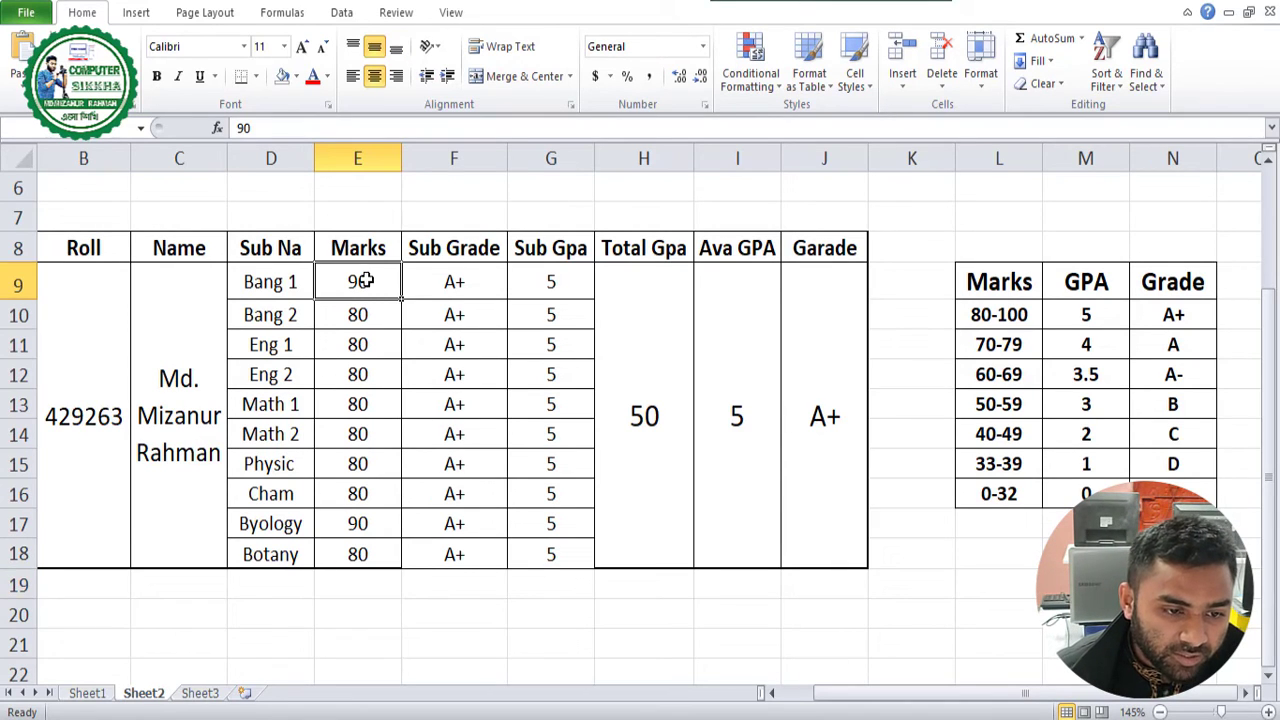
{"action": "left_click", "coordinate": [632, 537]}
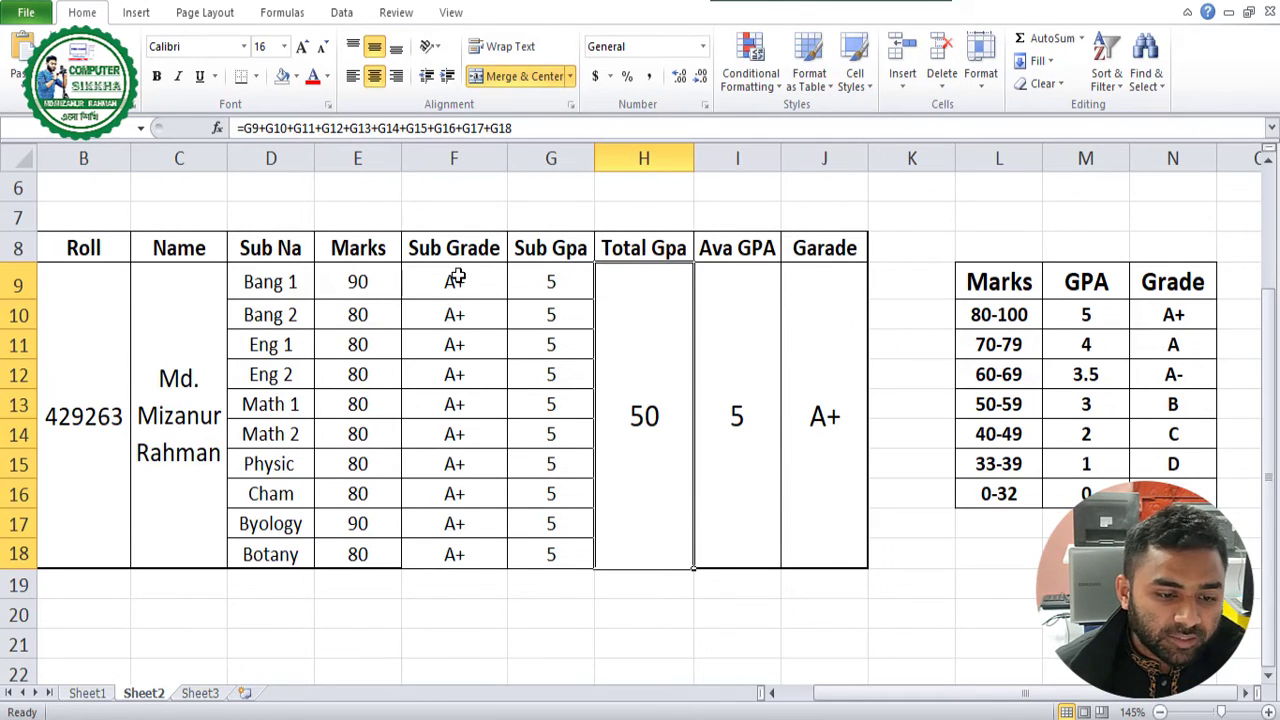
{"action": "left_click_drag", "start_coordinate": [454, 277], "coordinate": [453, 553]}
{"action": "left_click", "coordinate": [453, 553]}
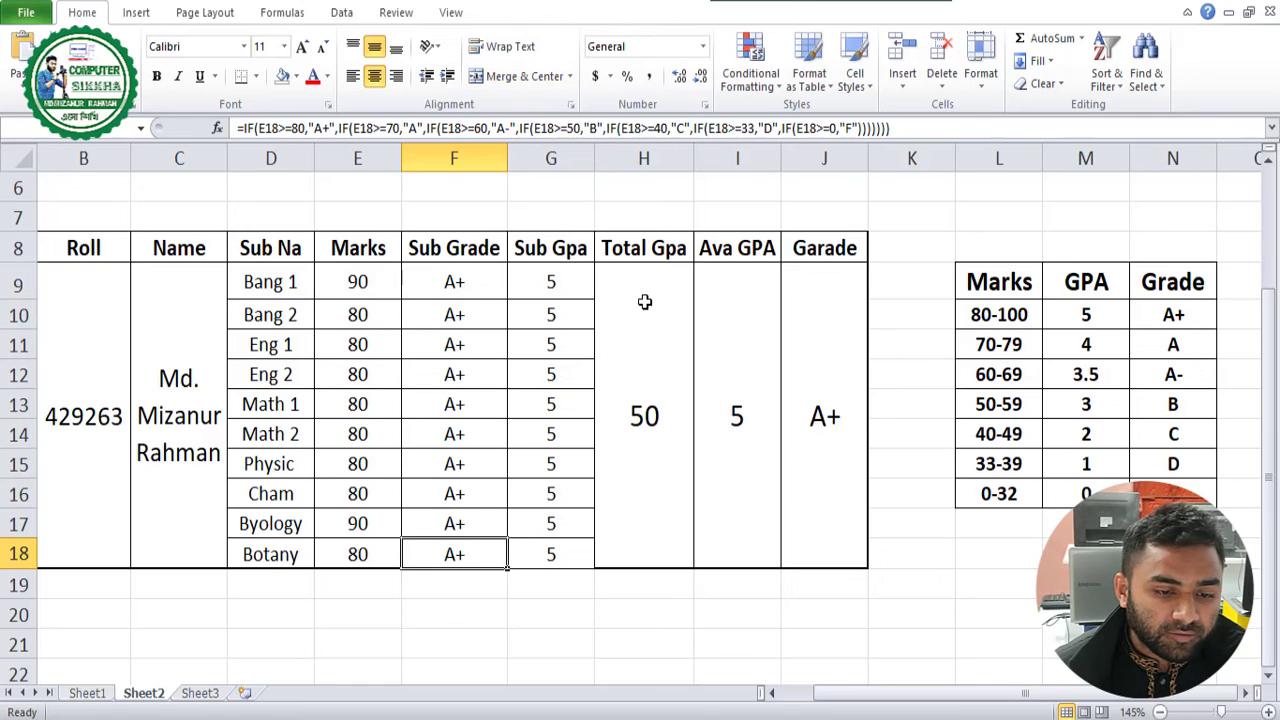
{"action": "scroll", "coordinate": [725, 331], "scroll_direction": "down", "scroll_amount": 2}
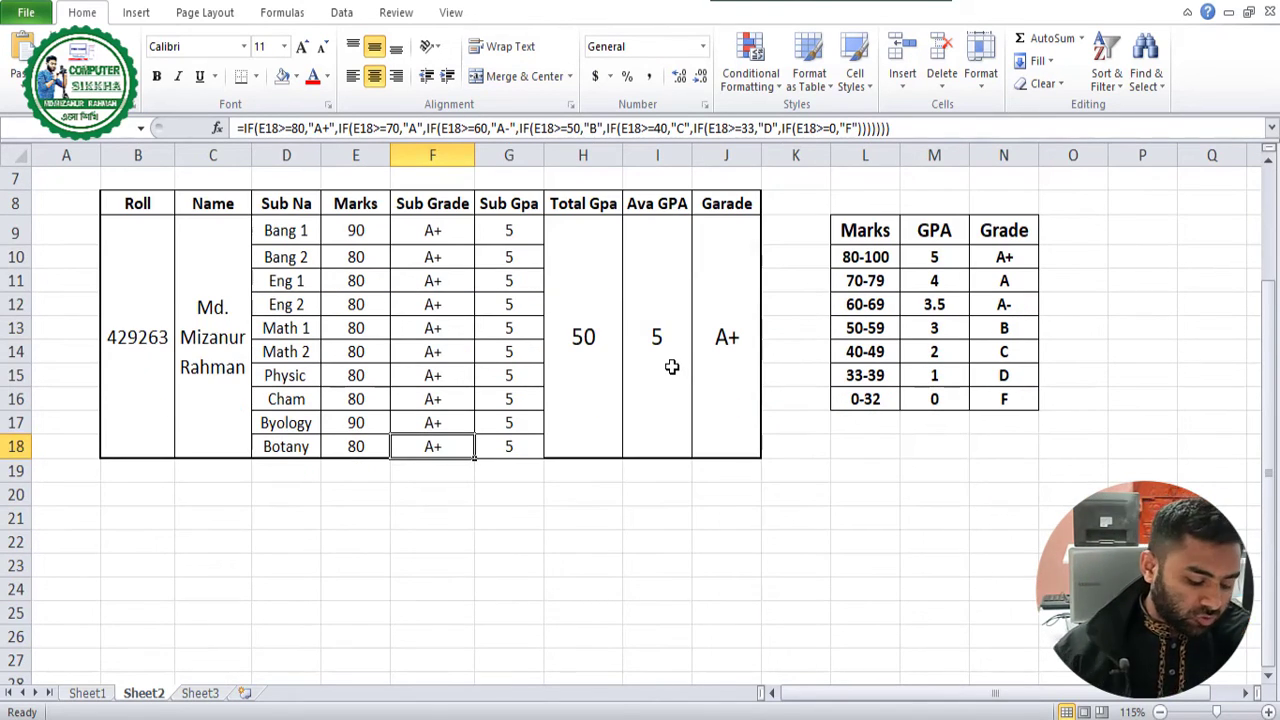
{"action": "key", "text": "ctrl+s"}
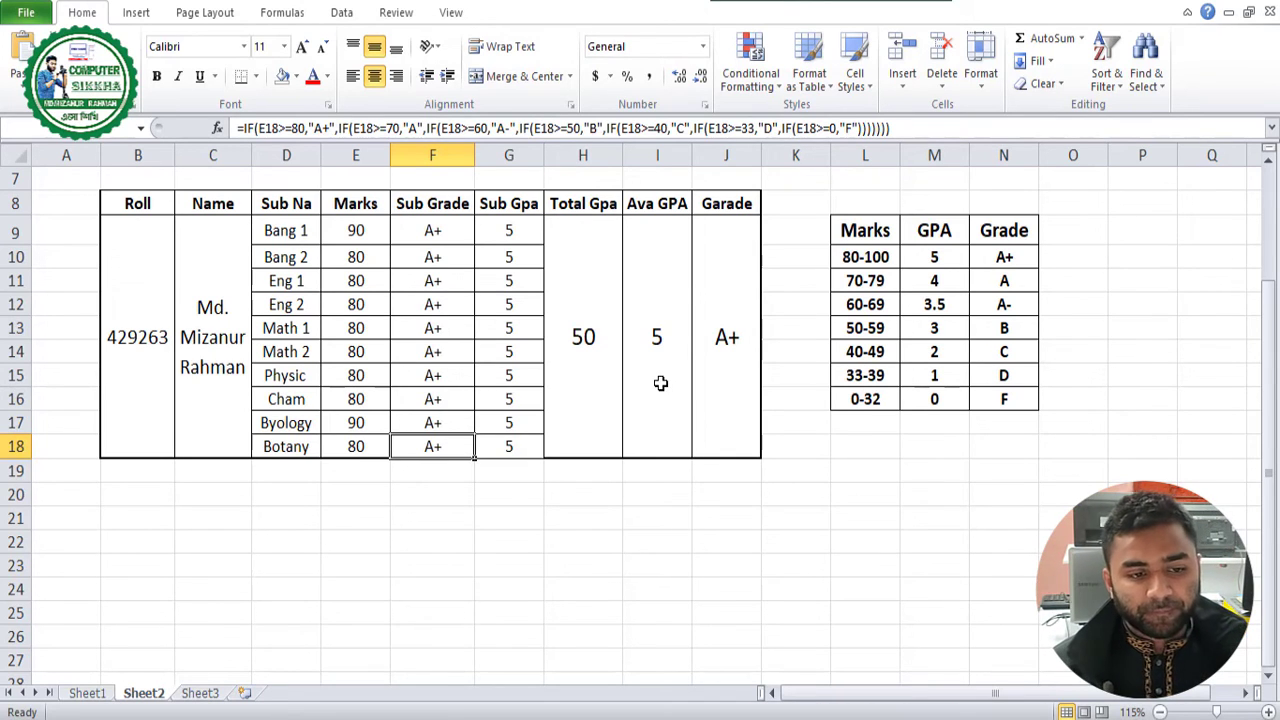
Examine the average GPA formula in I9, the grading scale in L9:N16 and the complete result table in B8:J18
{"action": "scroll", "coordinate": [660, 383], "scroll_direction": "up", "scroll_amount": 1}
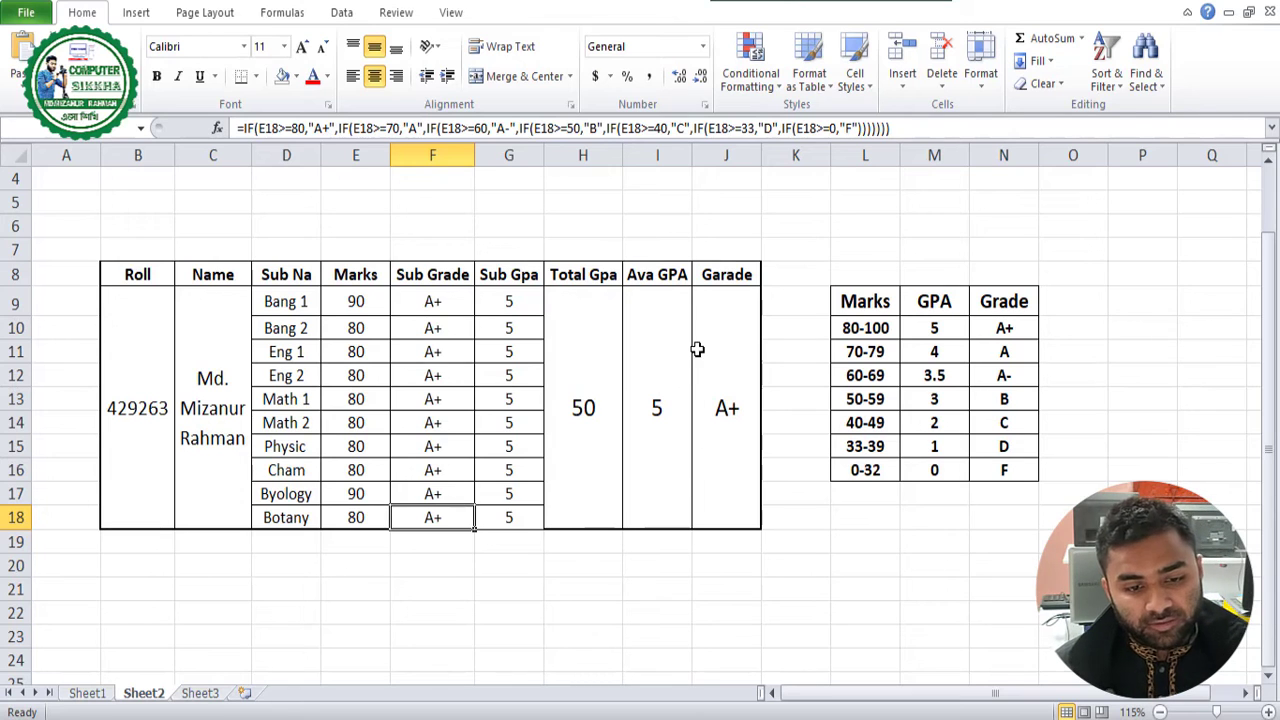
{"action": "left_click", "coordinate": [697, 349]}
{"action": "left_click", "coordinate": [680, 394]}
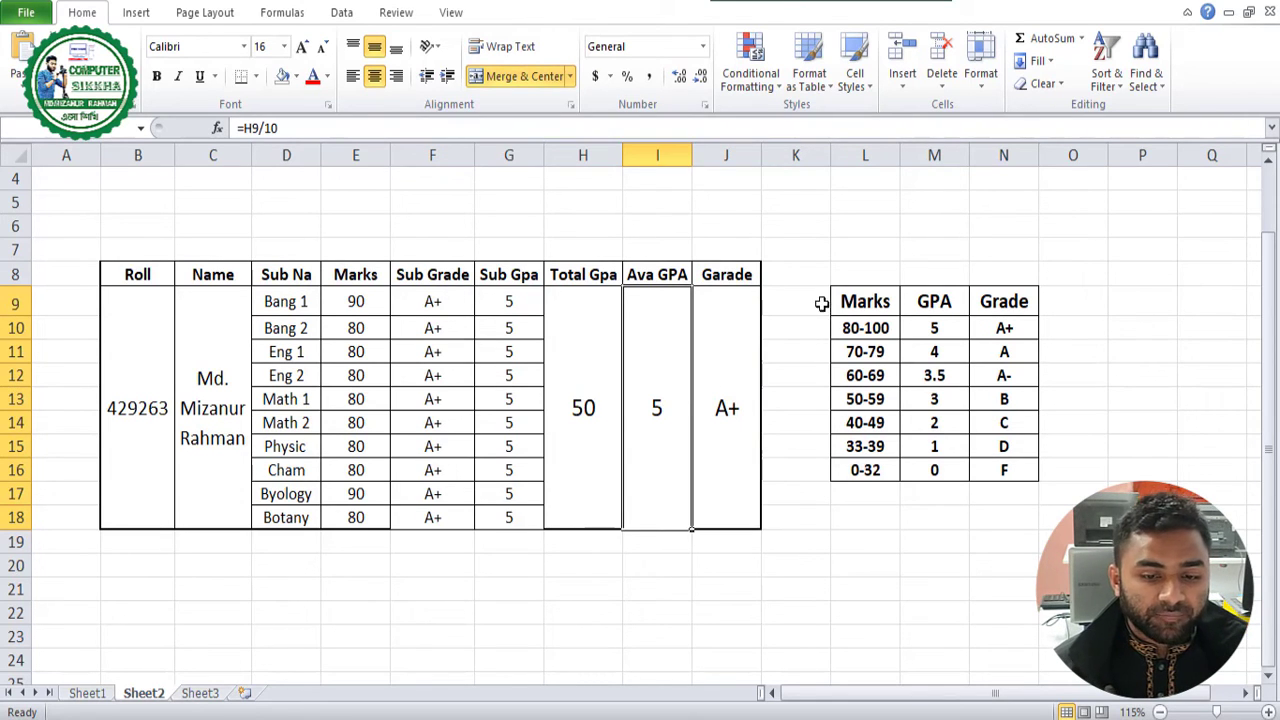
{"action": "left_click_drag", "start_coordinate": [848, 300], "coordinate": [1012, 468]}
{"action": "left_click", "coordinate": [1004, 470]}
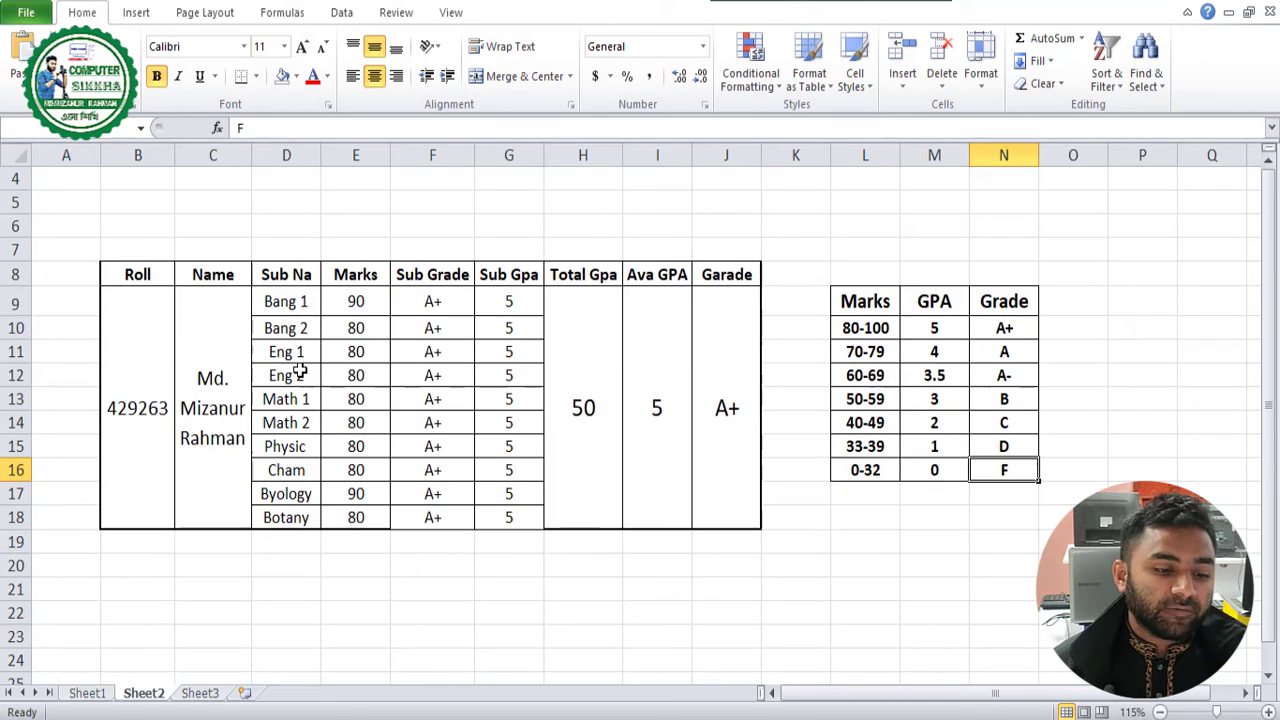
{"action": "left_click", "coordinate": [115, 274]}
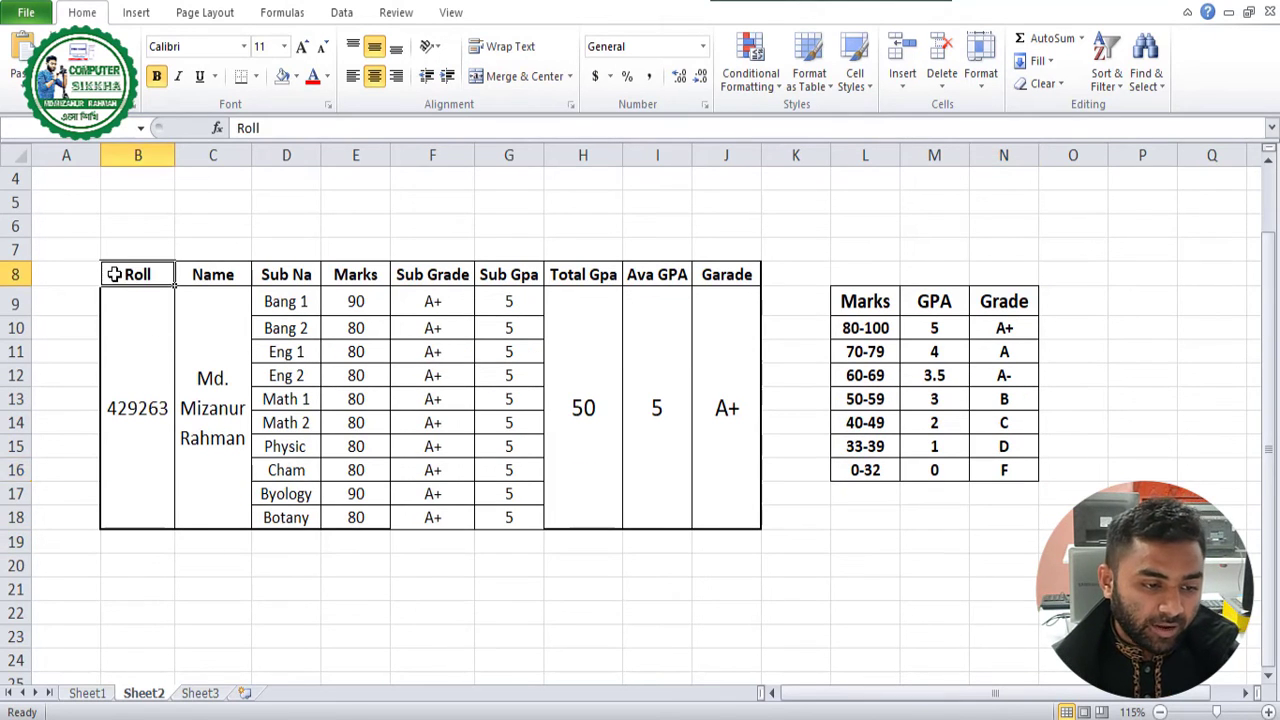
{"action": "left_click_drag", "start_coordinate": [115, 274], "coordinate": [149, 386]}
{"action": "left_click", "coordinate": [150, 371]}
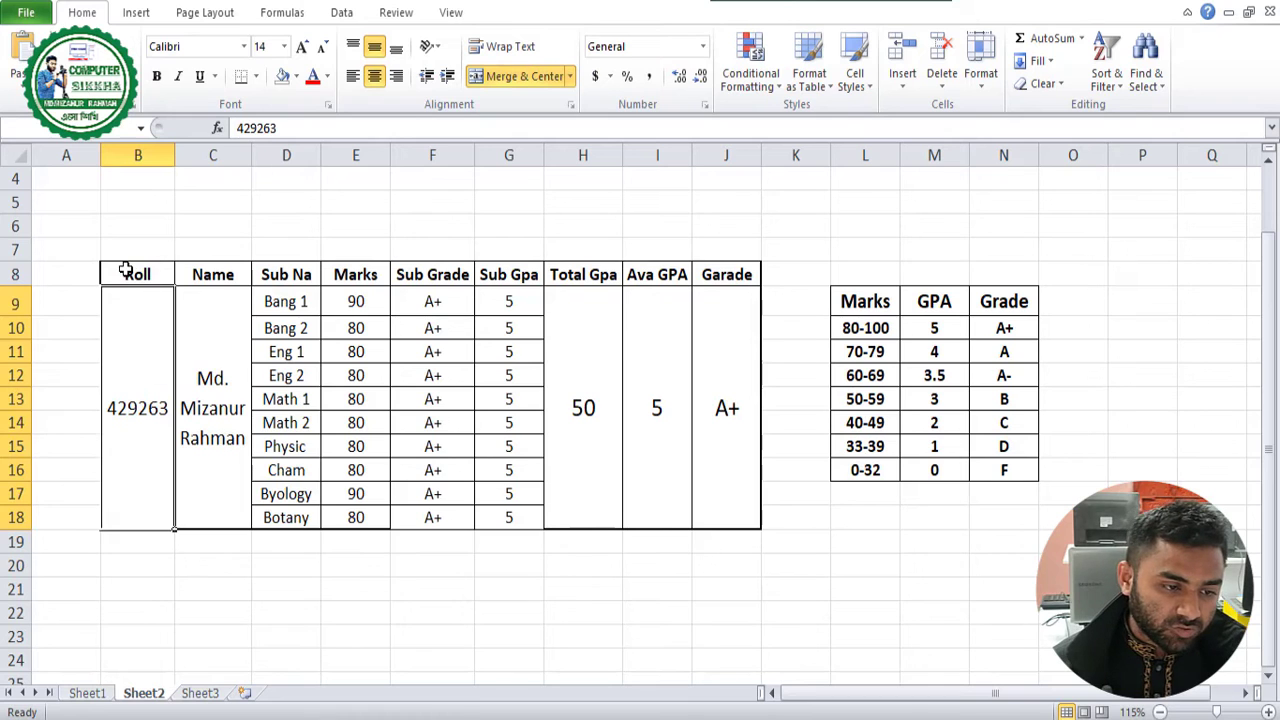
{"action": "left_click_drag", "start_coordinate": [124, 270], "coordinate": [703, 428]}
{"action": "left_click", "coordinate": [709, 455]}
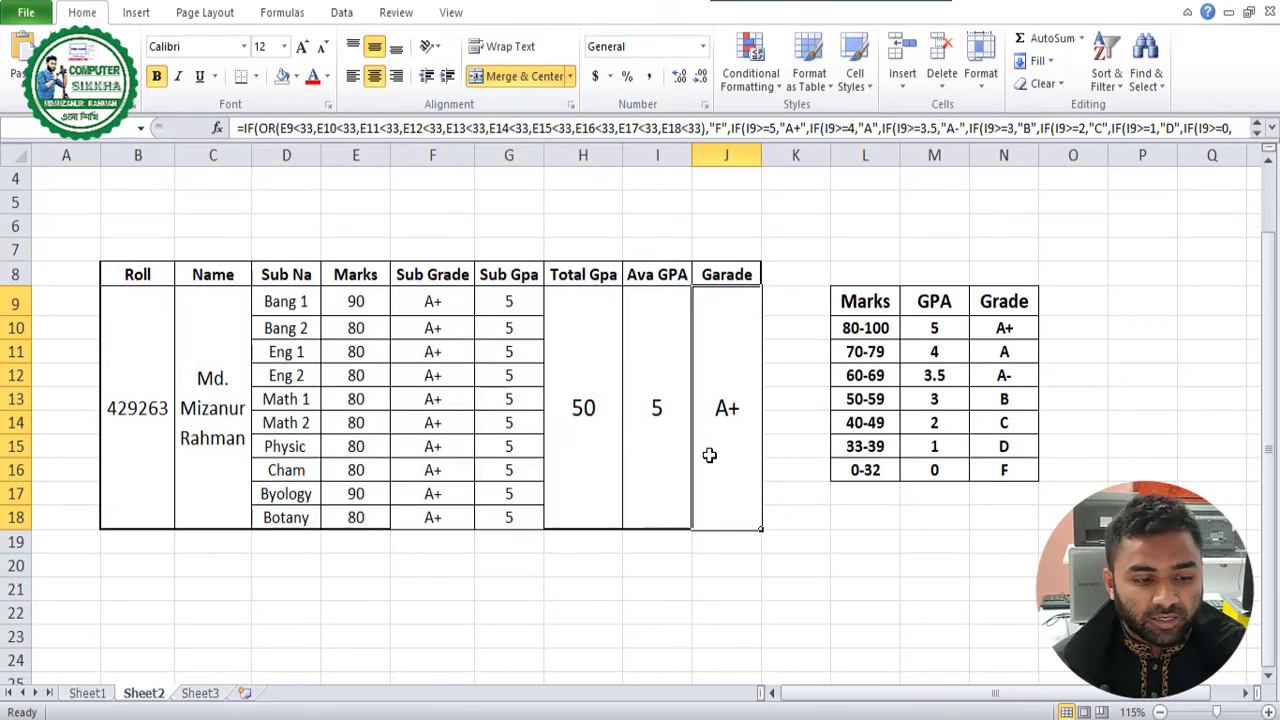
{"action": "mouse_move", "coordinate": [114, 271]}
{"action": "left_mouse_down"}
{"action": "mouse_move", "coordinate": [429, 300]}
{"action": "mouse_move", "coordinate": [732, 300]}
{"action": "left_mouse_up"}
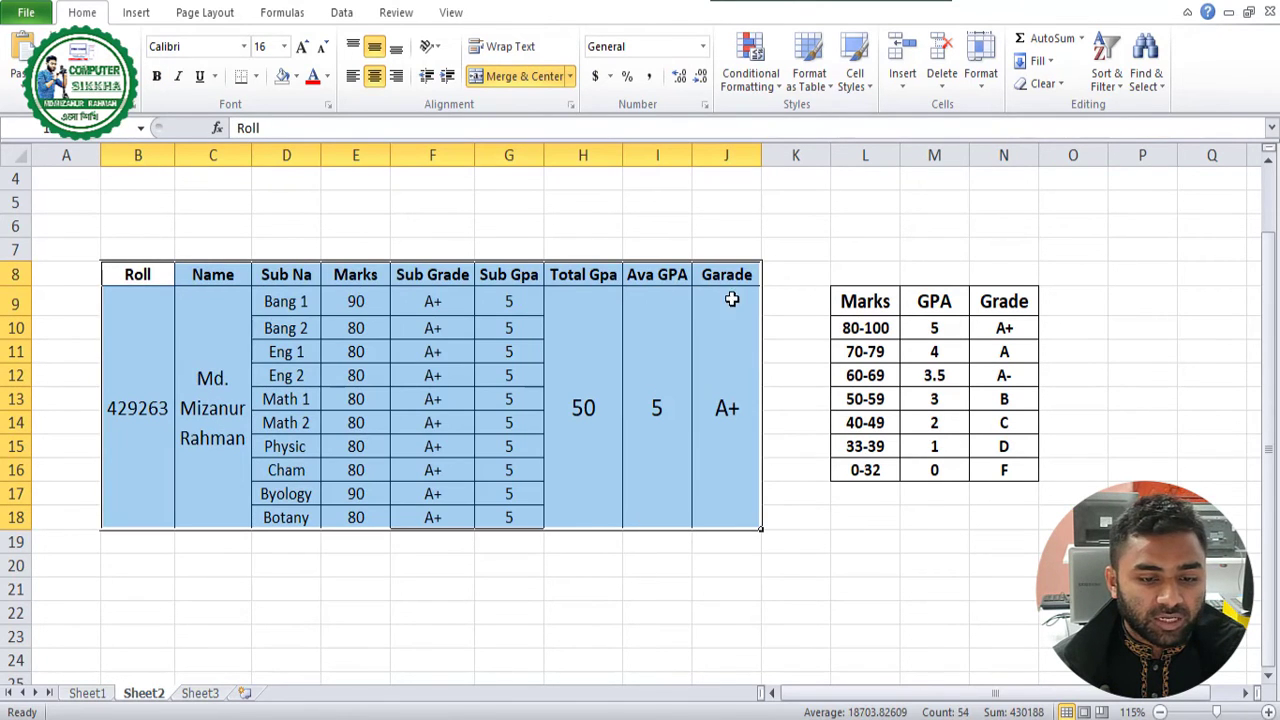
{"action": "left_click", "coordinate": [717, 374]}
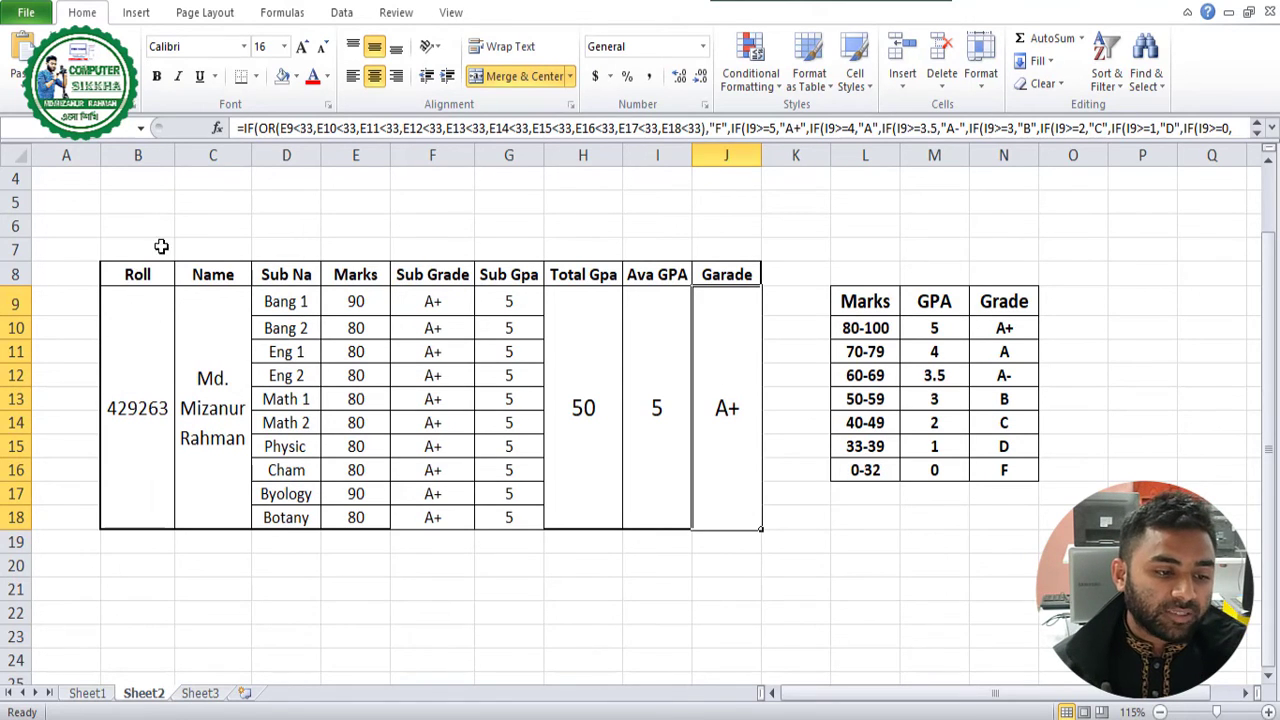
Go through the result table's column headings in row 8, from Roll to Garade
{"action": "left_click", "coordinate": [141, 273]}
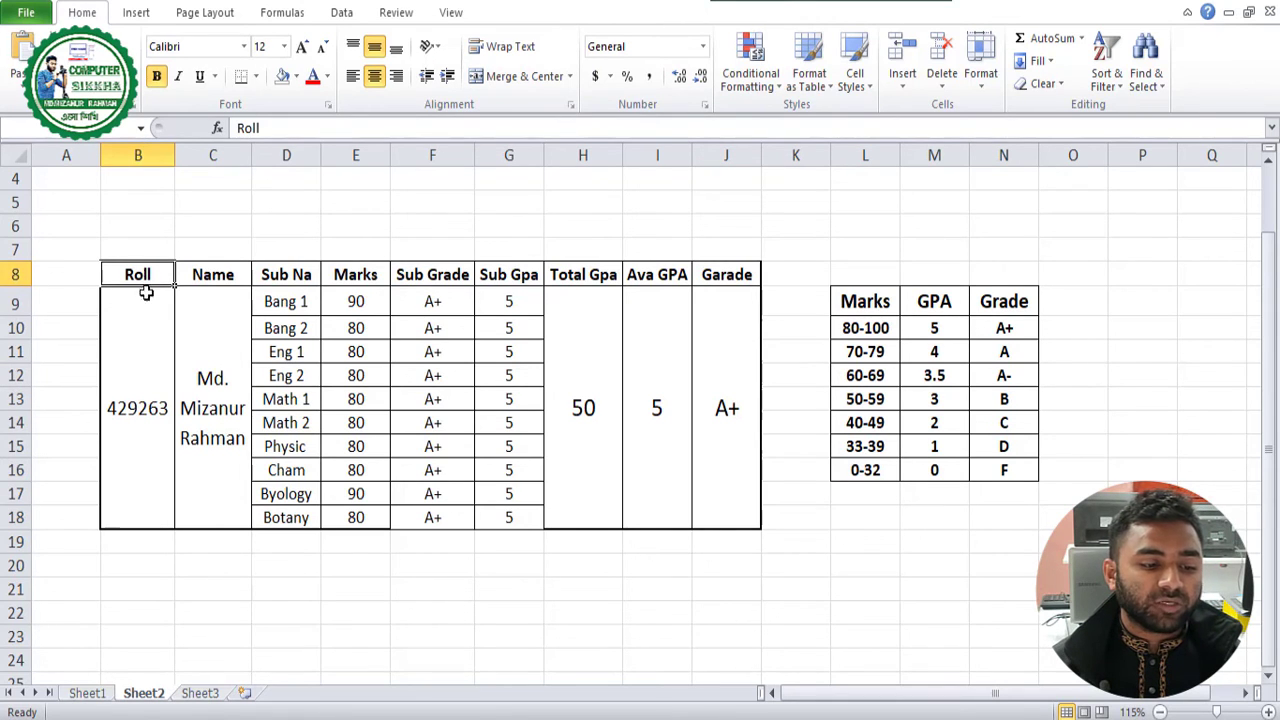
{"action": "left_click", "coordinate": [138, 225]}
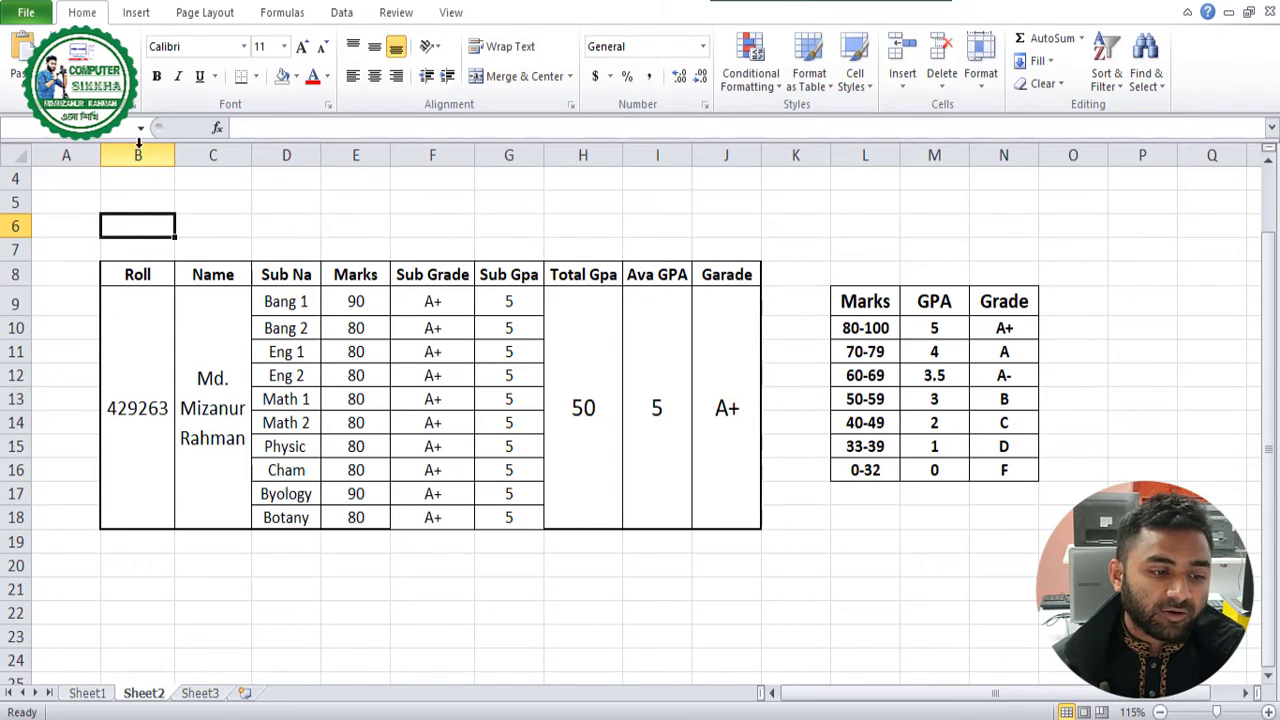
{"action": "left_click", "coordinate": [138, 251]}
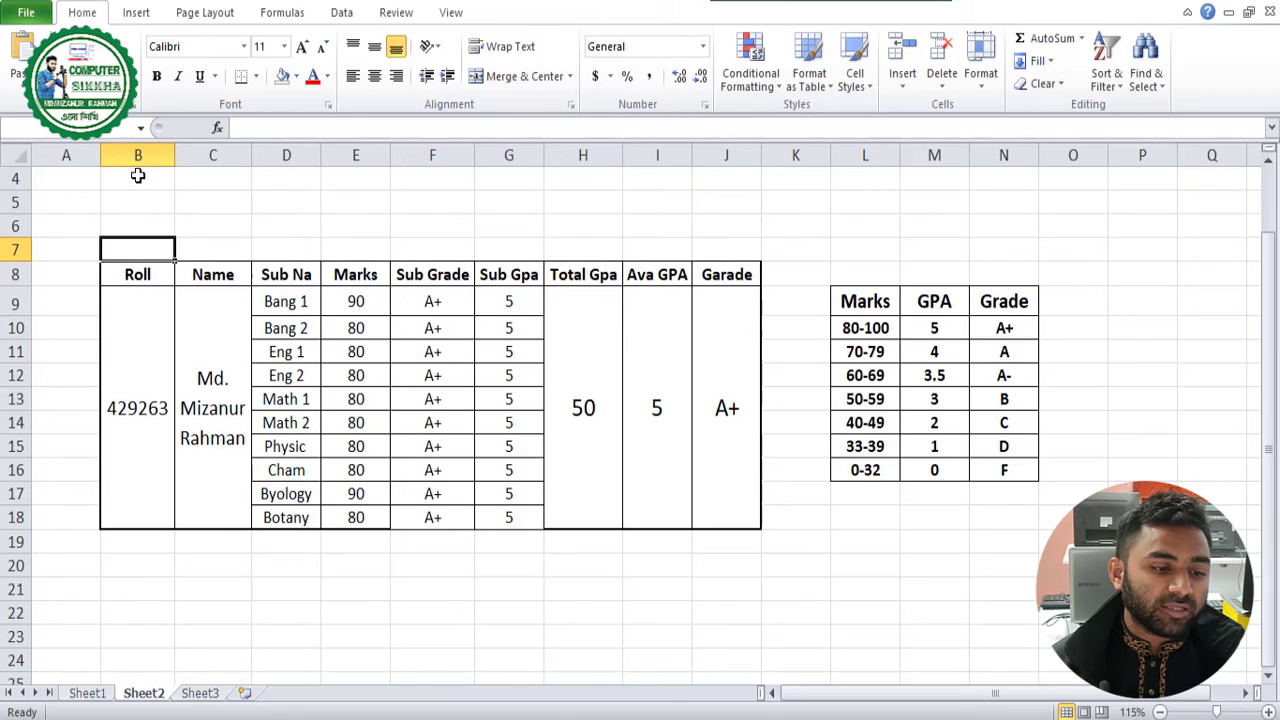
{"action": "left_click", "coordinate": [140, 272]}
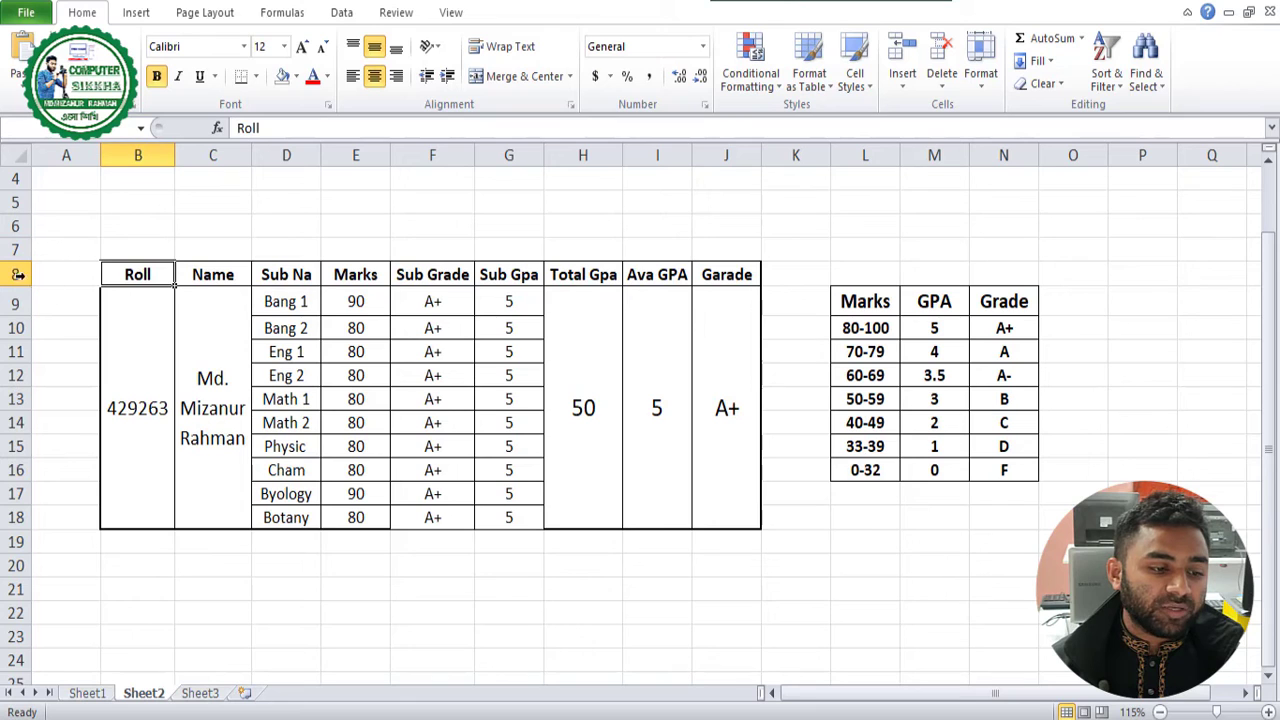
{"action": "left_click", "coordinate": [184, 280]}
{"action": "left_click", "coordinate": [297, 283]}
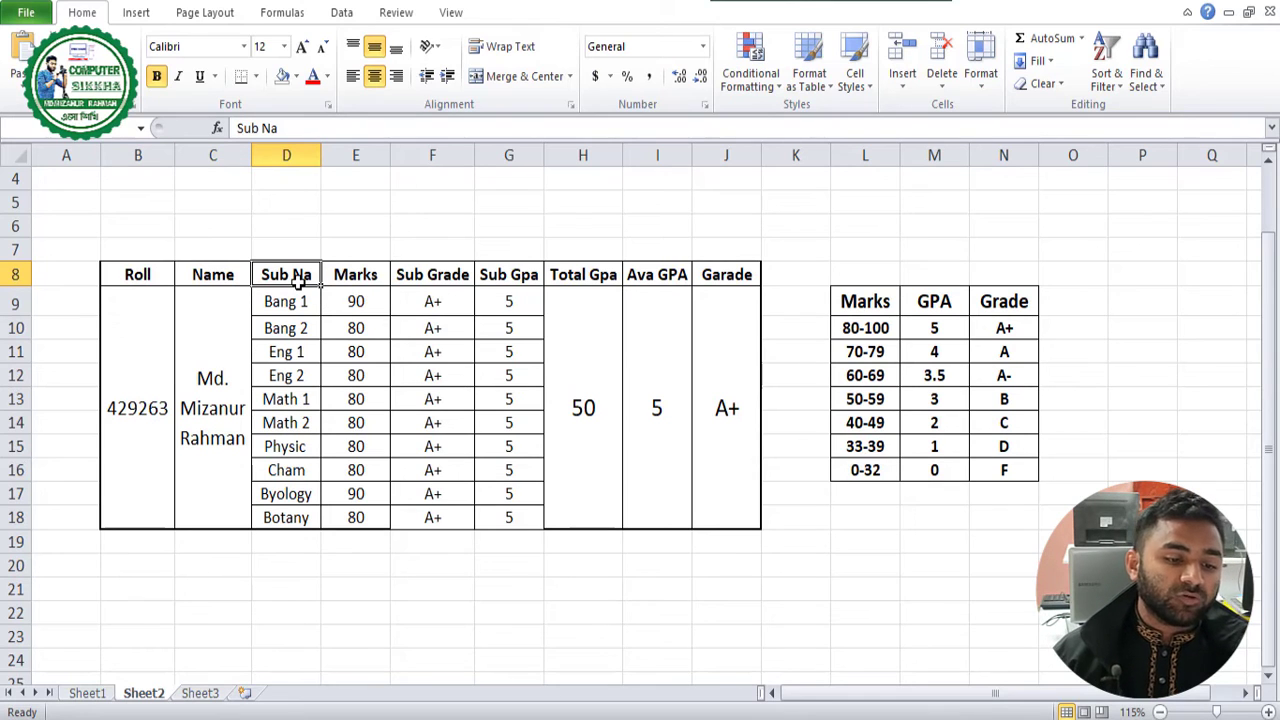
{"action": "left_click", "coordinate": [360, 283]}
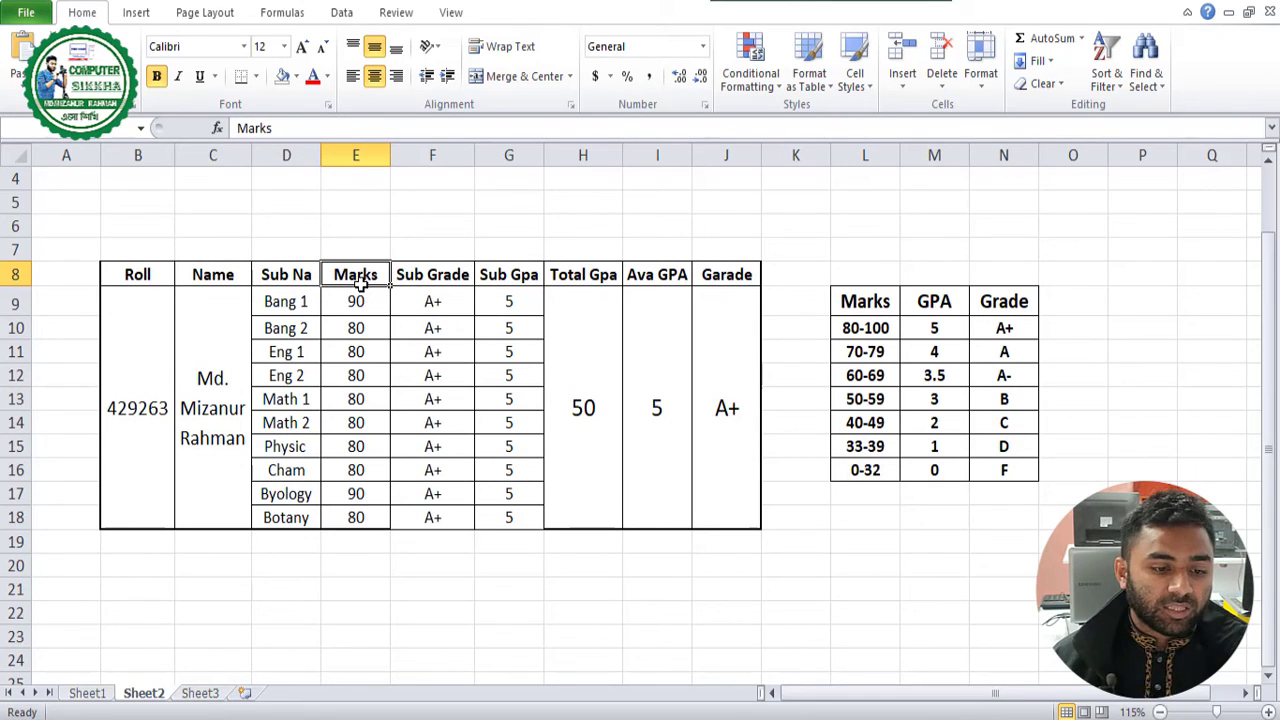
{"action": "left_click", "coordinate": [427, 274]}
{"action": "left_click", "coordinate": [509, 274]}
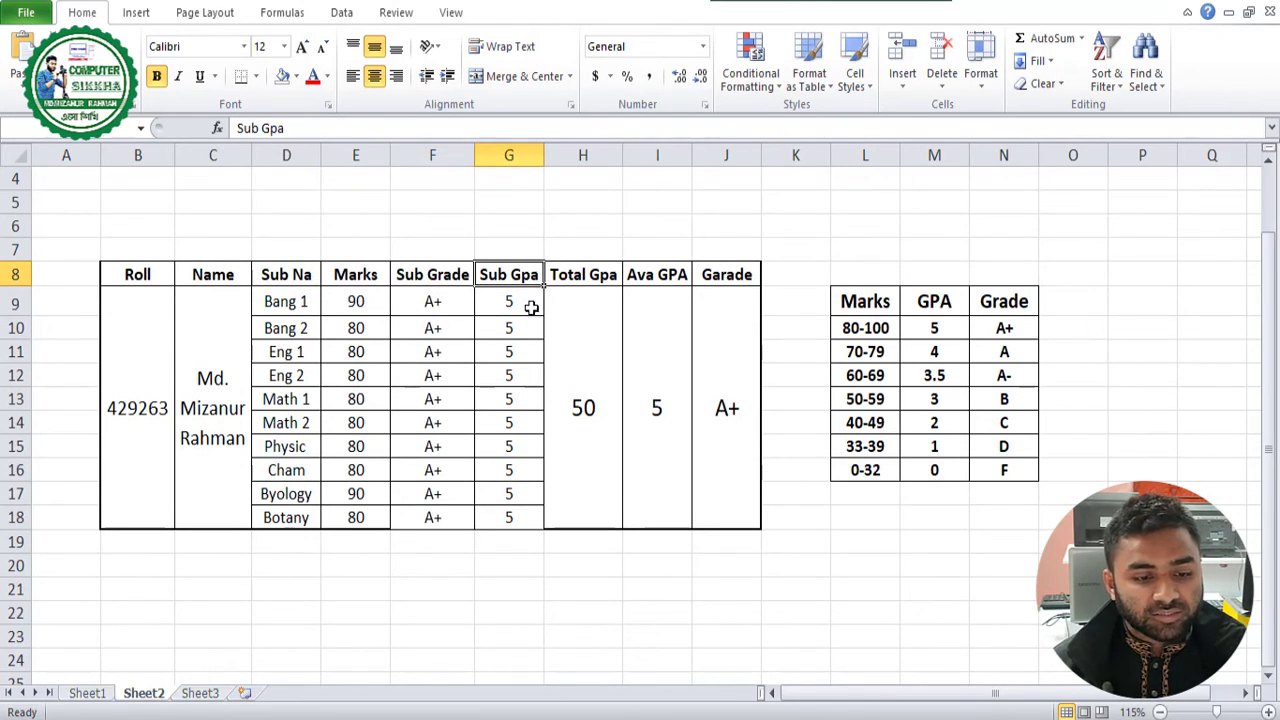
{"action": "left_click", "coordinate": [576, 280]}
{"action": "left_click", "coordinate": [673, 269]}
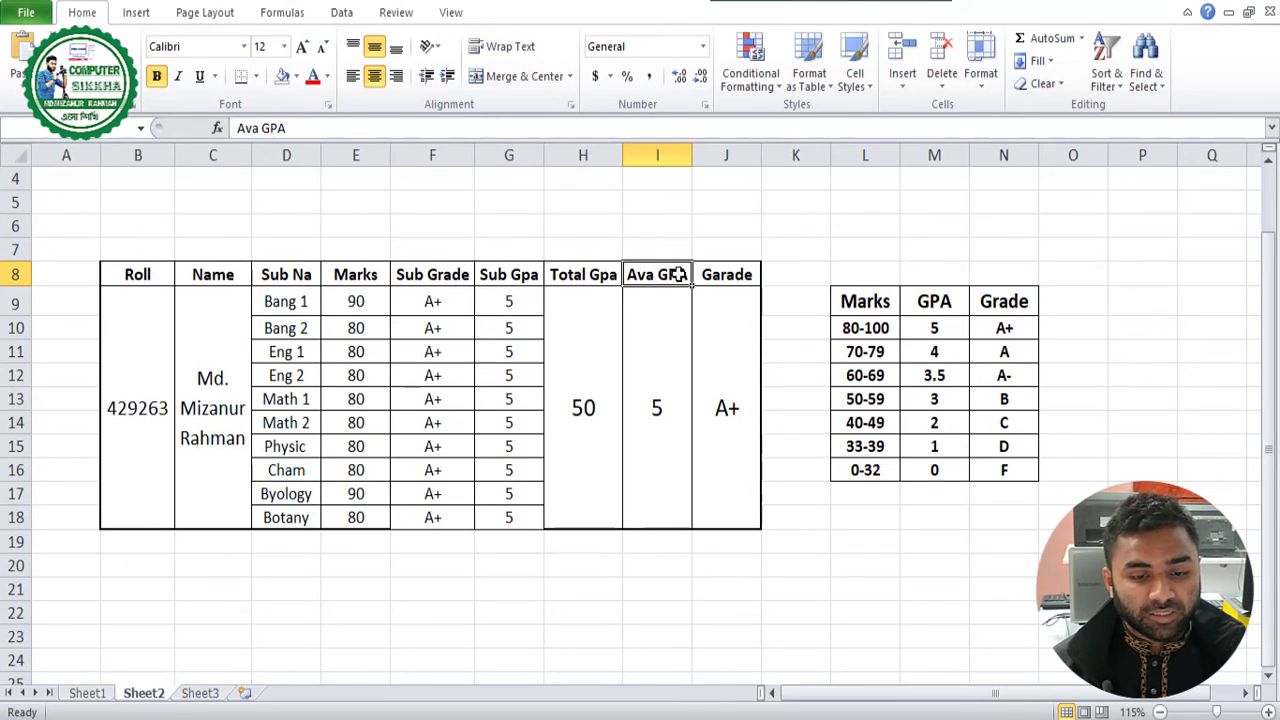
{"action": "left_click", "coordinate": [716, 275]}
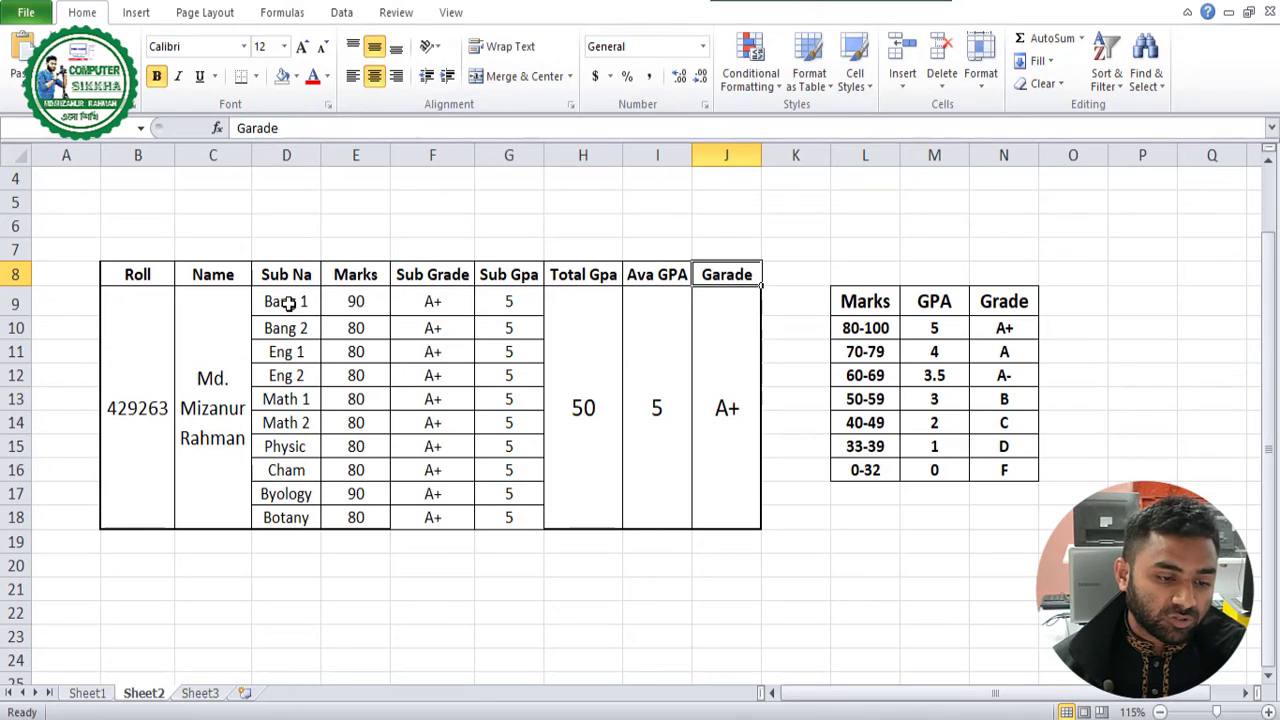
Review the subject, roll, name and marks entries in rows 9 to 18 of the result table
{"action": "left_click_drag", "start_coordinate": [288, 303], "coordinate": [278, 521]}
{"action": "left_click", "coordinate": [274, 541]}
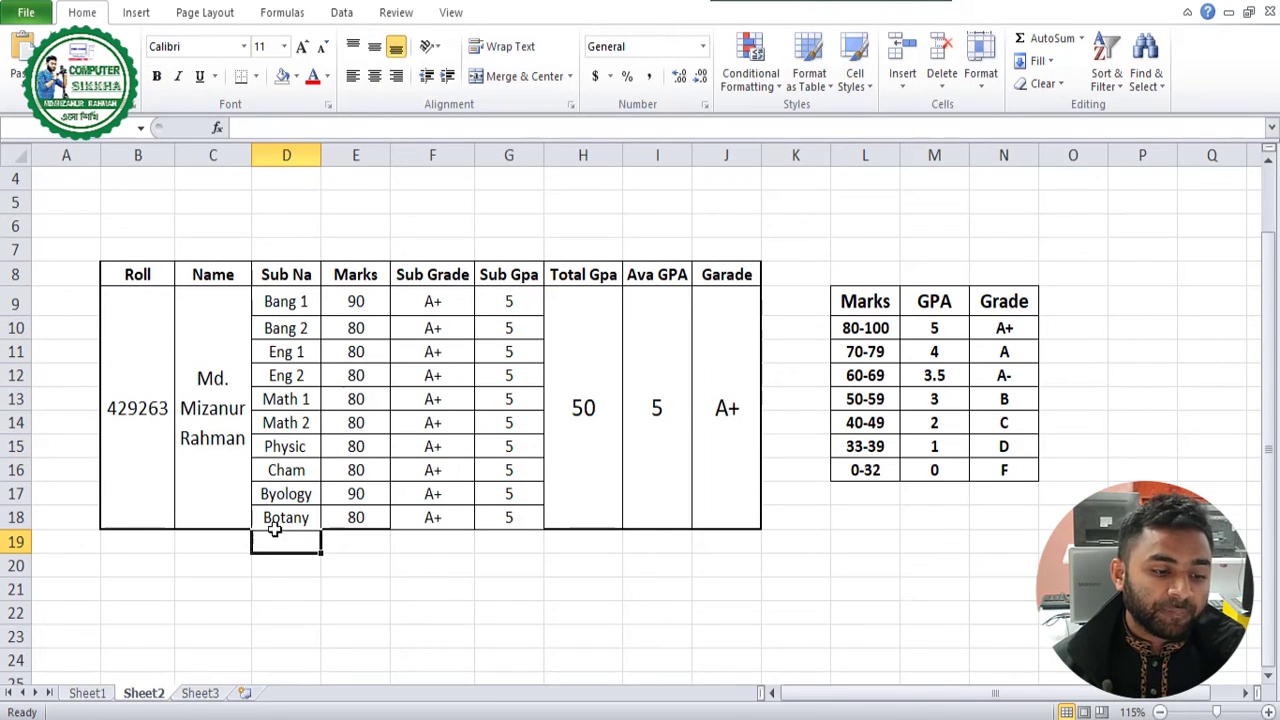
{"action": "left_click", "coordinate": [136, 397]}
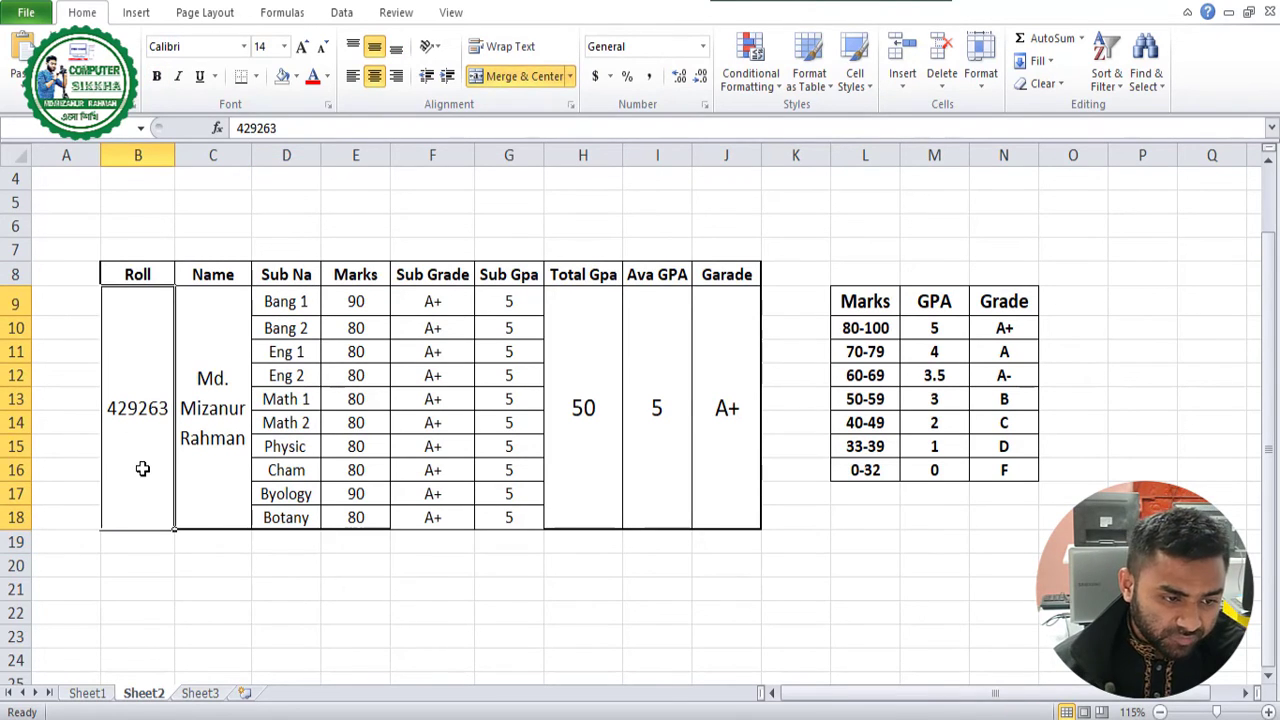
{"action": "left_click", "coordinate": [206, 350]}
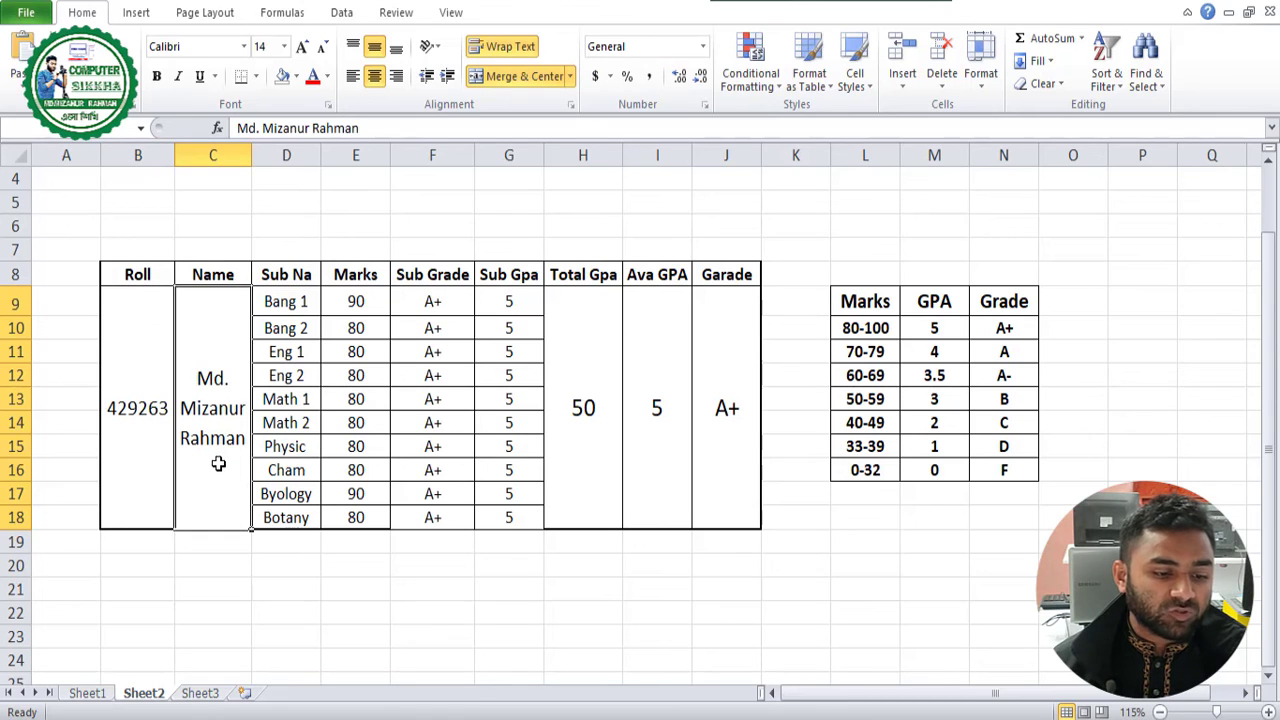
{"action": "left_click_drag", "start_coordinate": [283, 301], "coordinate": [289, 514]}
{"action": "left_click", "coordinate": [290, 518]}
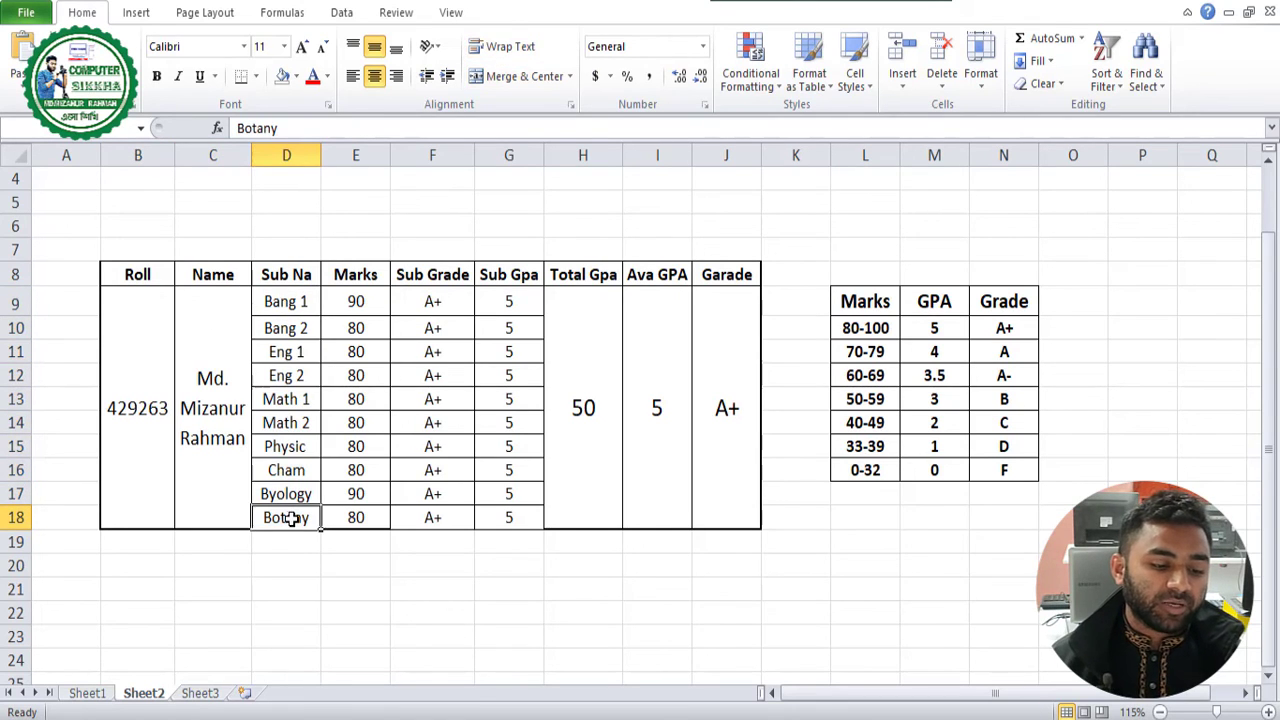
{"action": "left_click_drag", "start_coordinate": [303, 301], "coordinate": [297, 491]}
{"action": "left_click", "coordinate": [368, 538]}
{"action": "left_click_drag", "start_coordinate": [356, 301], "coordinate": [357, 532]}
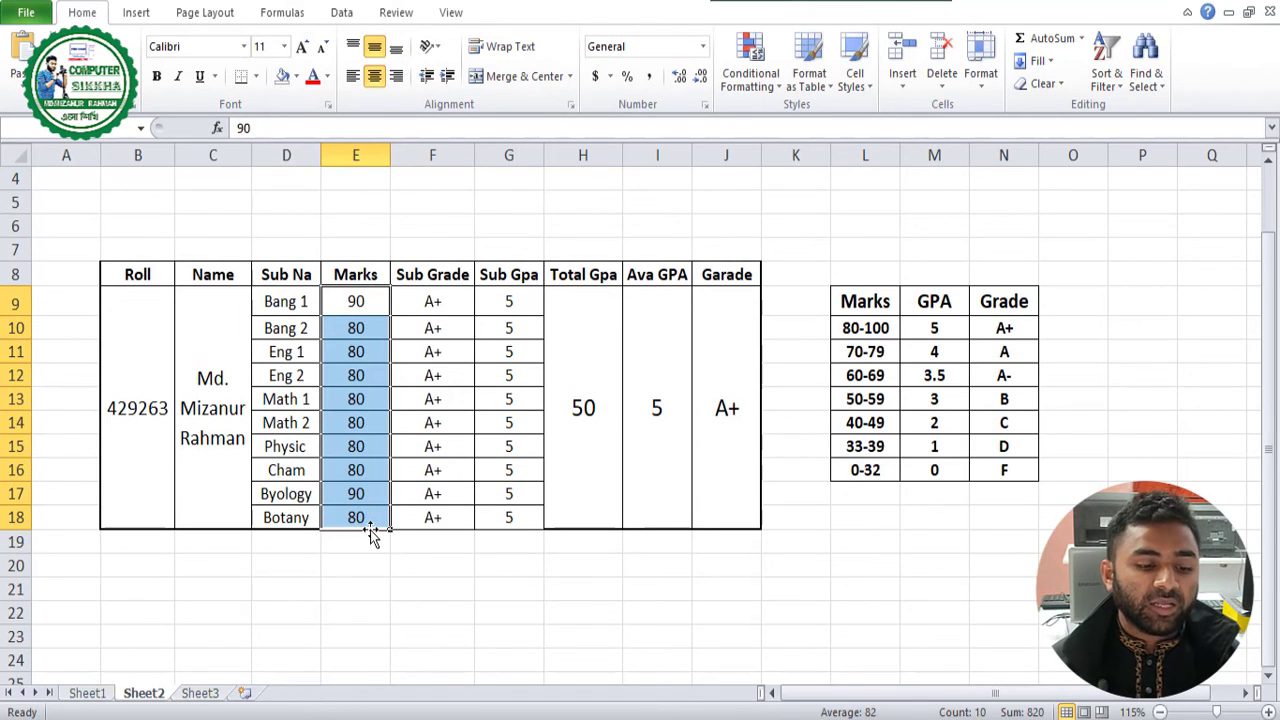
{"action": "left_click", "coordinate": [370, 560]}
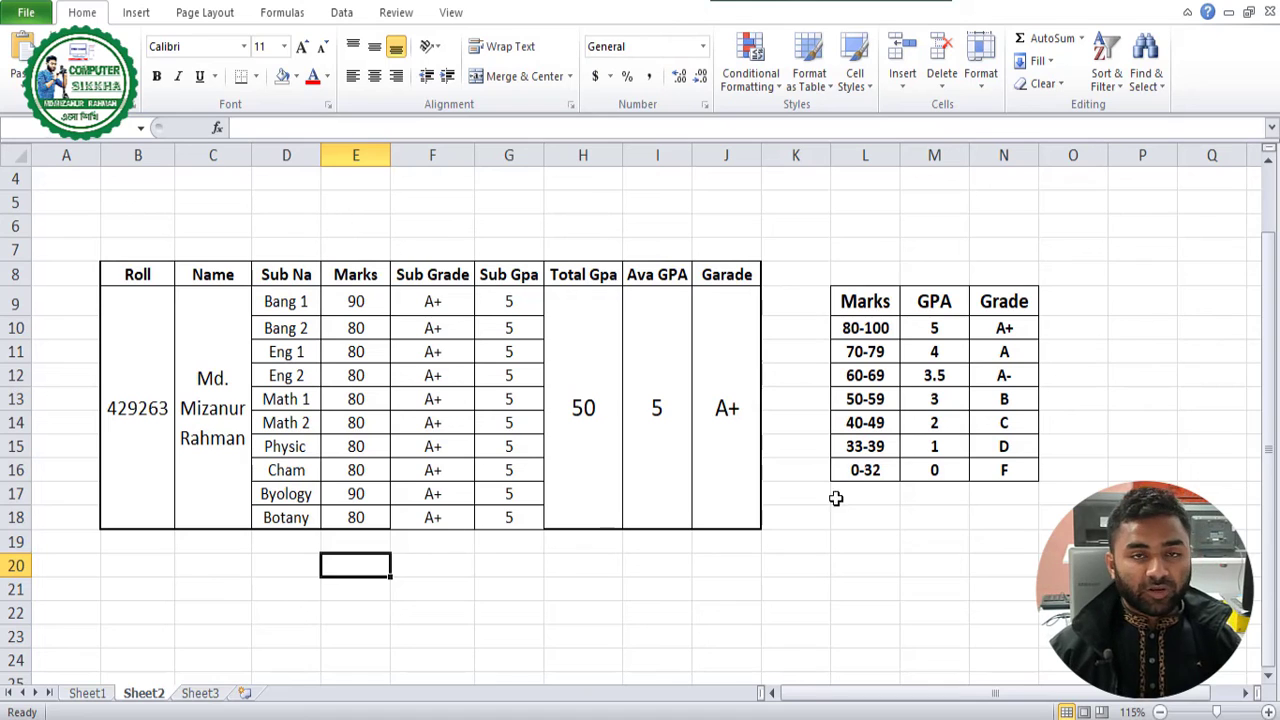
{"action": "scroll", "coordinate": [486, 540], "scroll_direction": "down", "scroll_amount": 1}
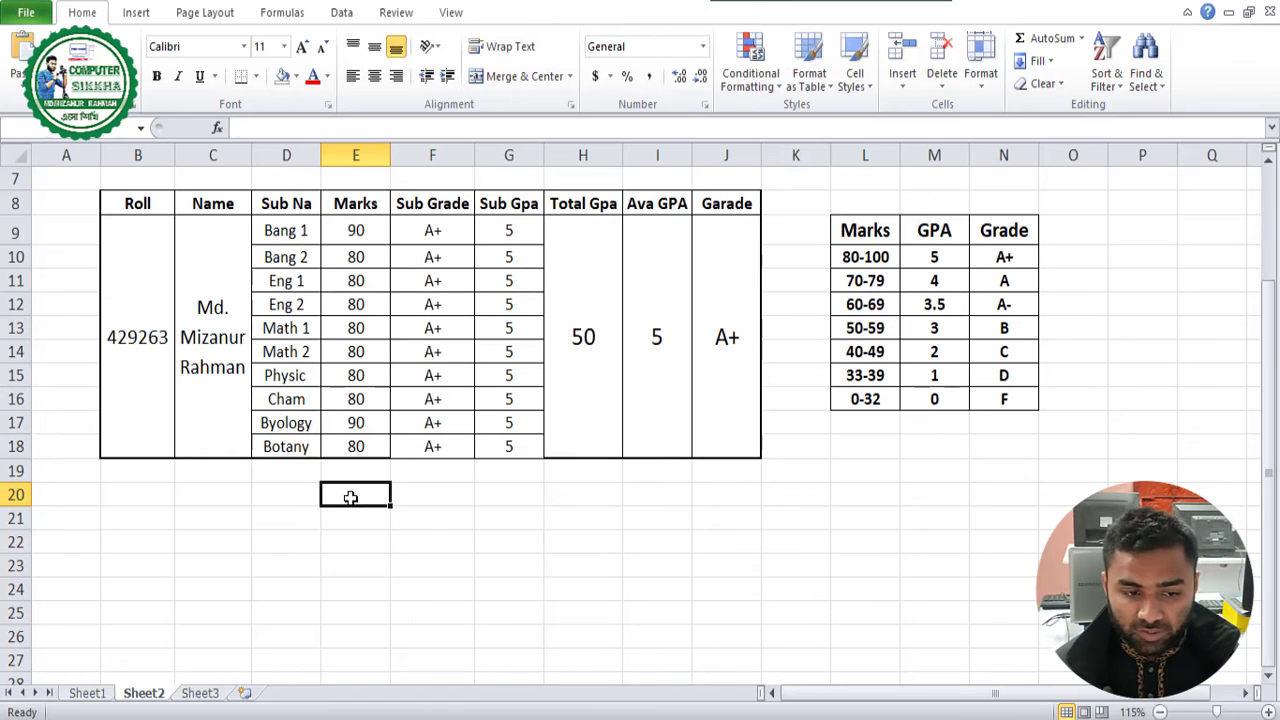
{"action": "type", "text": "80"}
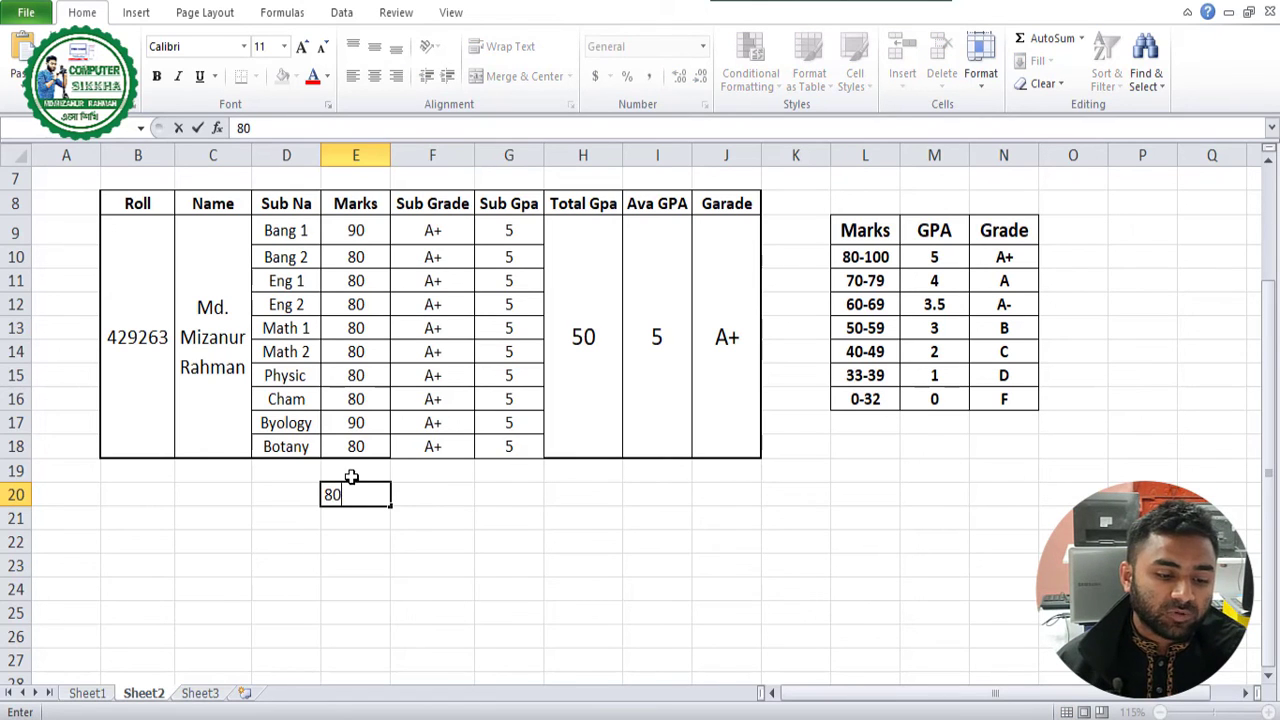
{"action": "left_click", "coordinate": [358, 521]}
{"action": "key", "text": "ctrl+z"}
{"action": "scroll", "coordinate": [392, 508], "scroll_direction": "up", "scroll_amount": 1}
{"action": "scroll", "coordinate": [394, 508], "scroll_direction": "down", "scroll_amount": 1}
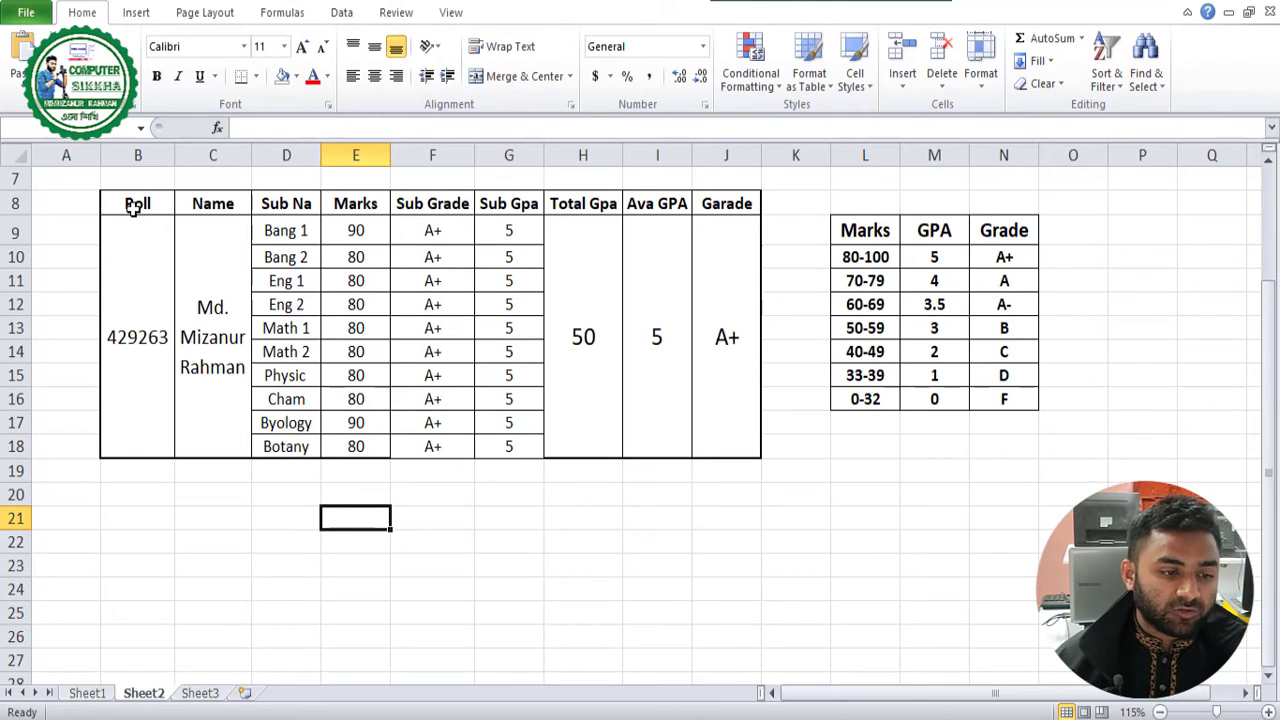
Examine the complete result table in B8:J18 and the overall grade formula in J9
{"action": "left_click_drag", "start_coordinate": [135, 205], "coordinate": [720, 300]}
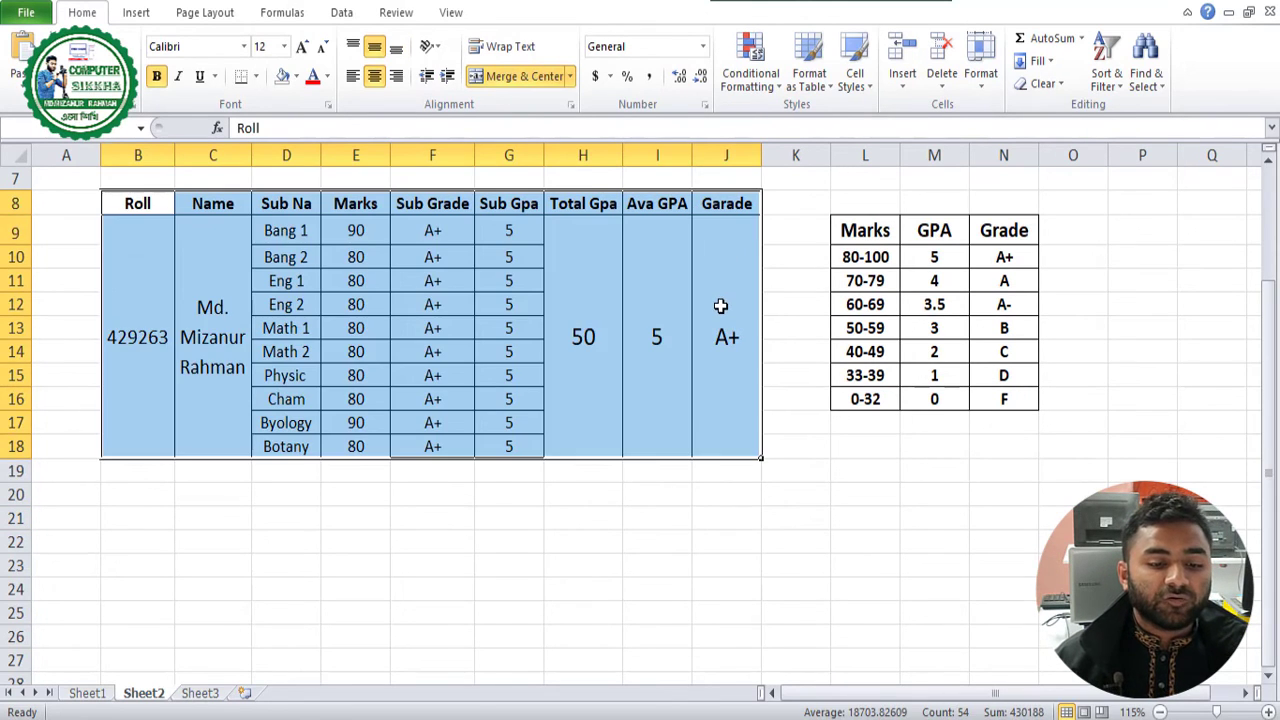
{"action": "left_click", "coordinate": [720, 305]}
{"action": "scroll", "coordinate": [642, 385], "scroll_direction": "up", "scroll_amount": 1}
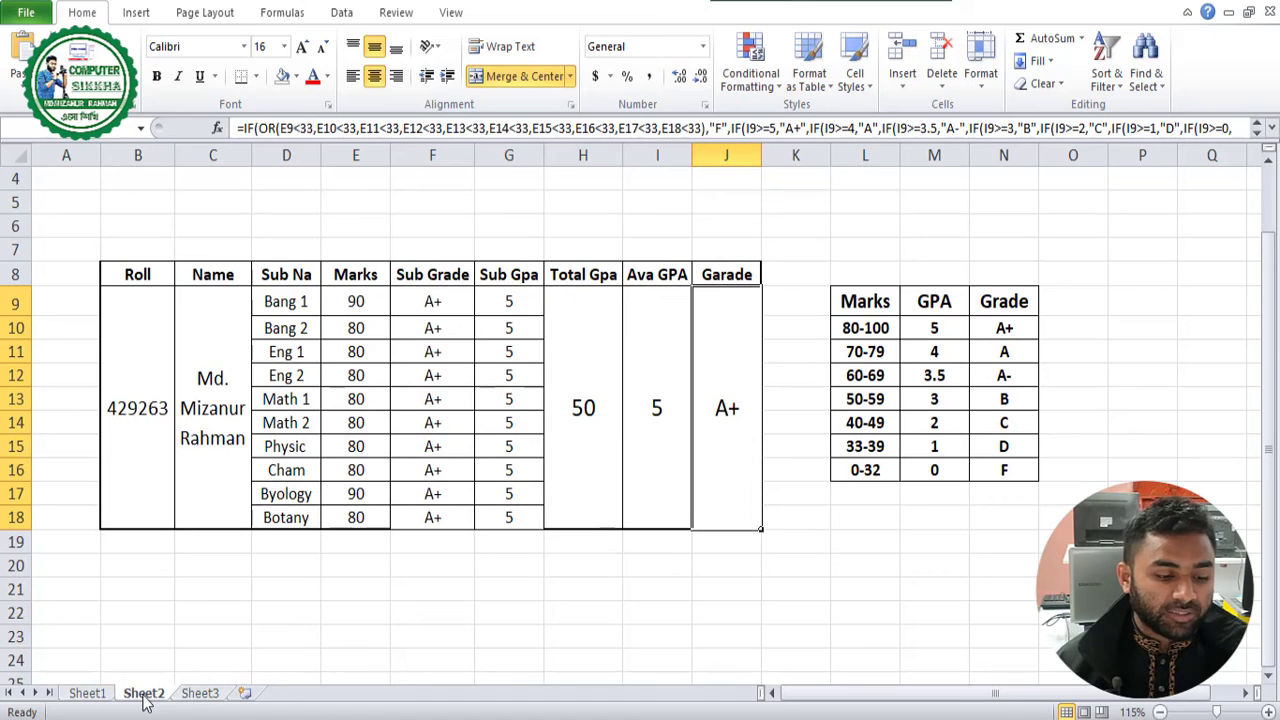
Open Sheet1 and examine the finished result sheet's header banner and the shaded area K2:O18 around the grading scale
{"action": "left_click", "coordinate": [100, 694]}
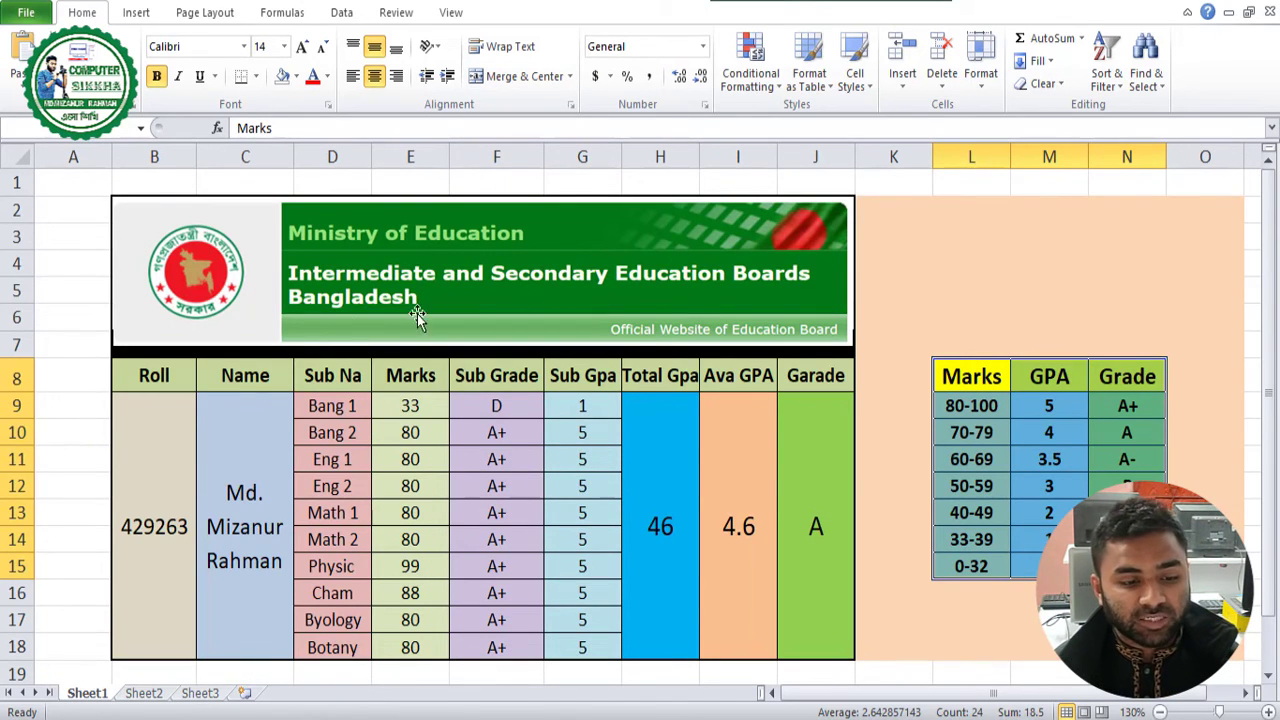
{"action": "left_click", "coordinate": [232, 285]}
{"action": "left_click", "coordinate": [951, 299]}
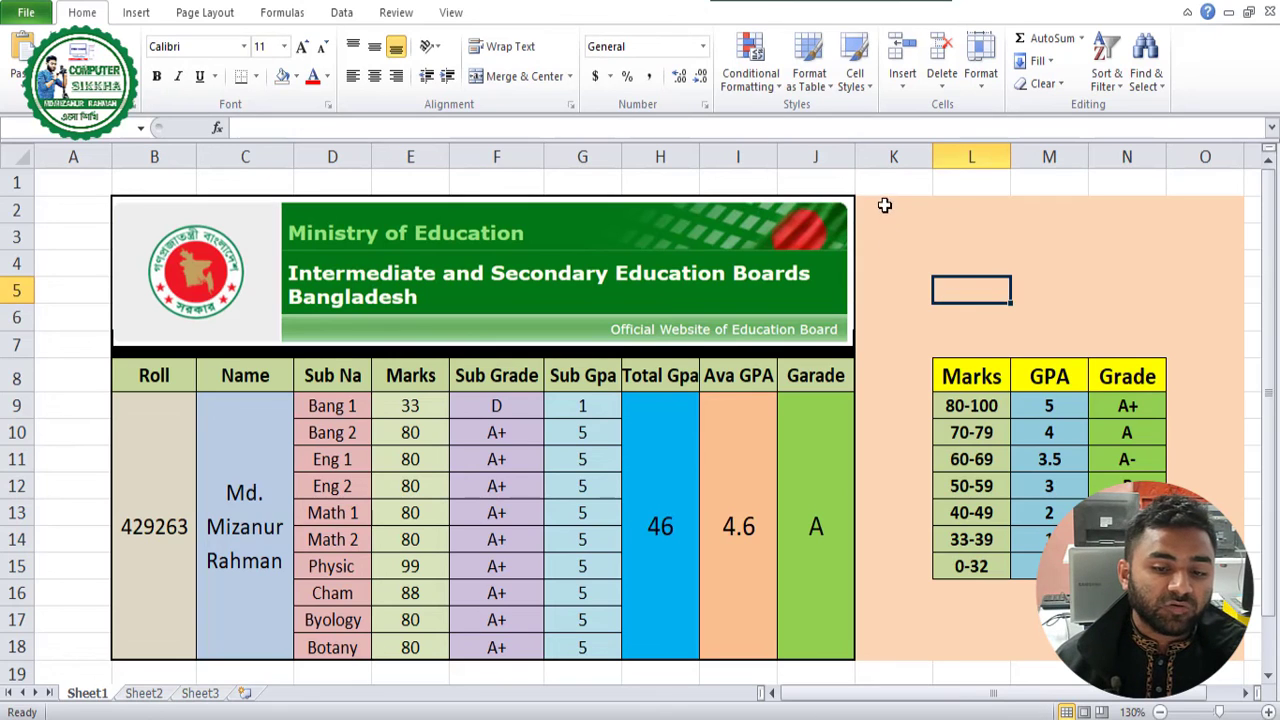
{"action": "mouse_move", "coordinate": [886, 205]}
{"action": "left_mouse_down"}
{"action": "mouse_move", "coordinate": [1108, 371]}
{"action": "mouse_move", "coordinate": [1230, 560]}
{"action": "mouse_move", "coordinate": [1225, 646]}
{"action": "left_mouse_up"}
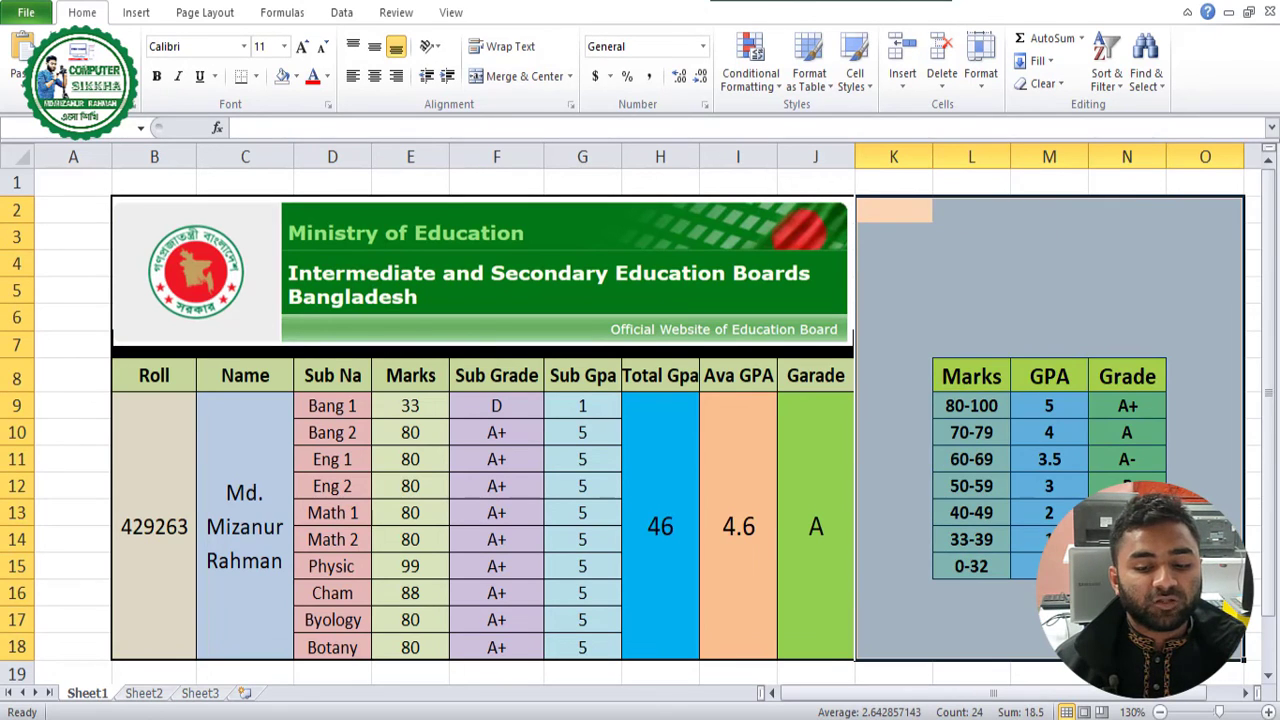
{"action": "left_click", "coordinate": [1220, 647]}
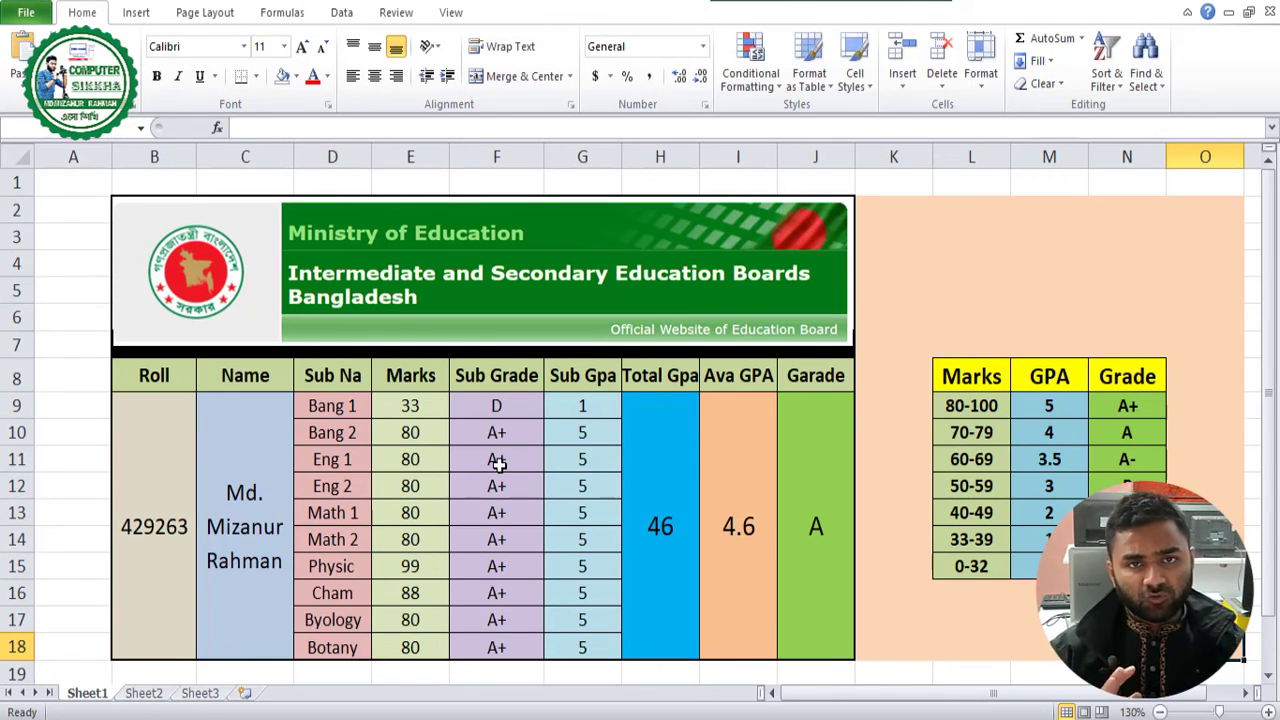